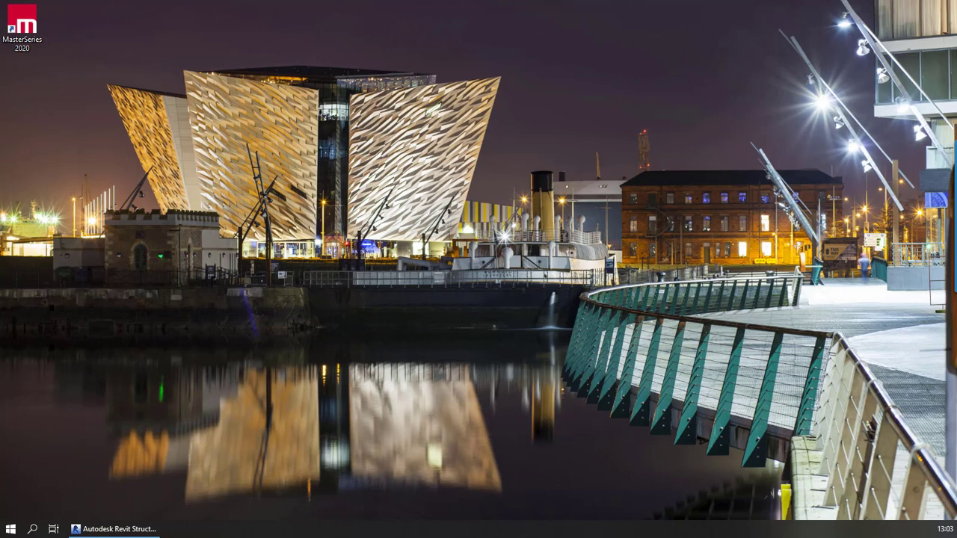
Launch MasterSeries 2020 and show the options for importing models into MasterFrame.
double_click(28, 30)
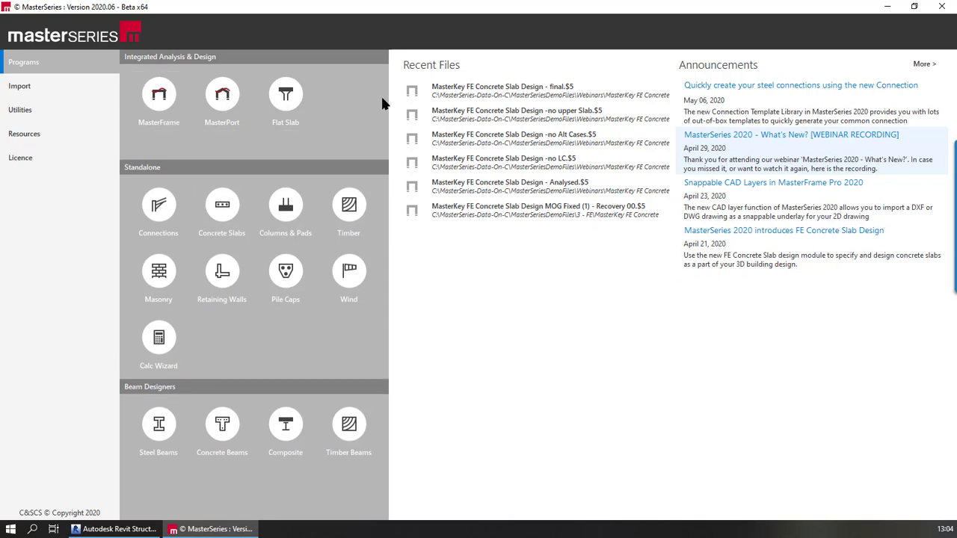
mouse_move(152, 112)
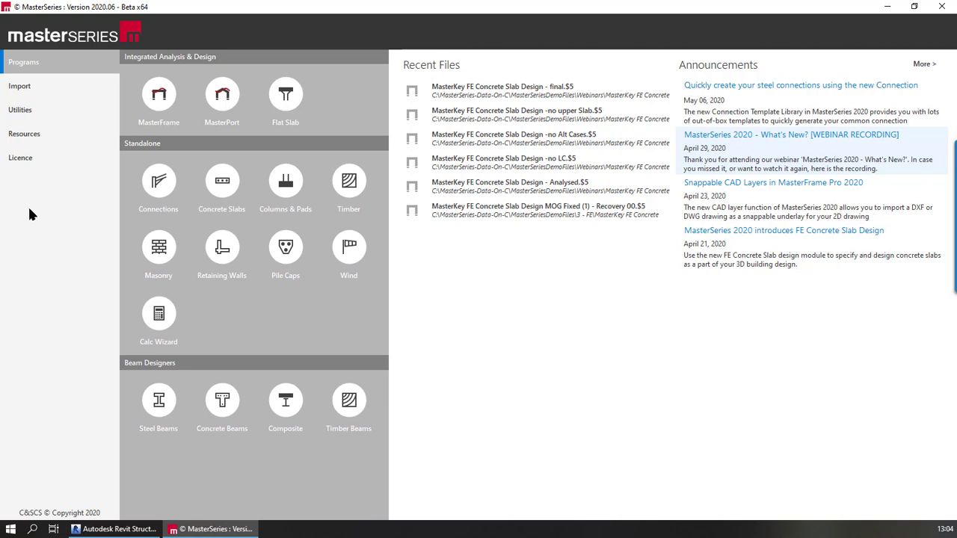
click(19, 87)
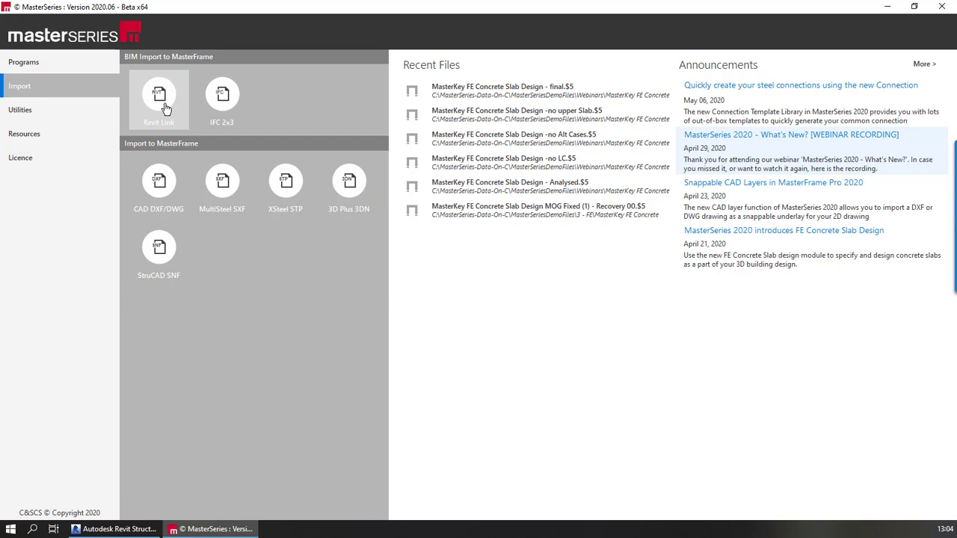
Switch to Revit and remove the FEA Slab model's existing bi-directional link in the MasterSeries Link Manager.
click(107, 533)
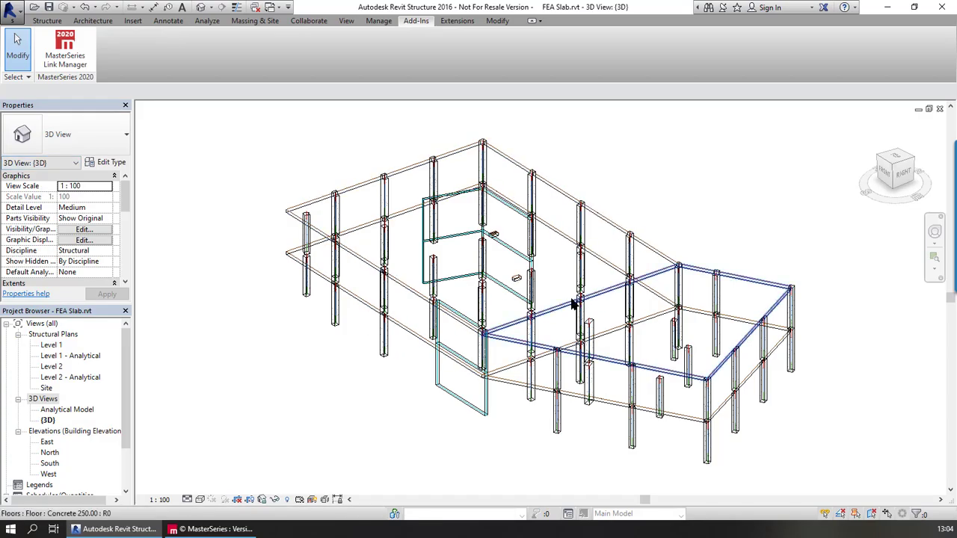
shift+middle_drag(434, 276, 502, 271)
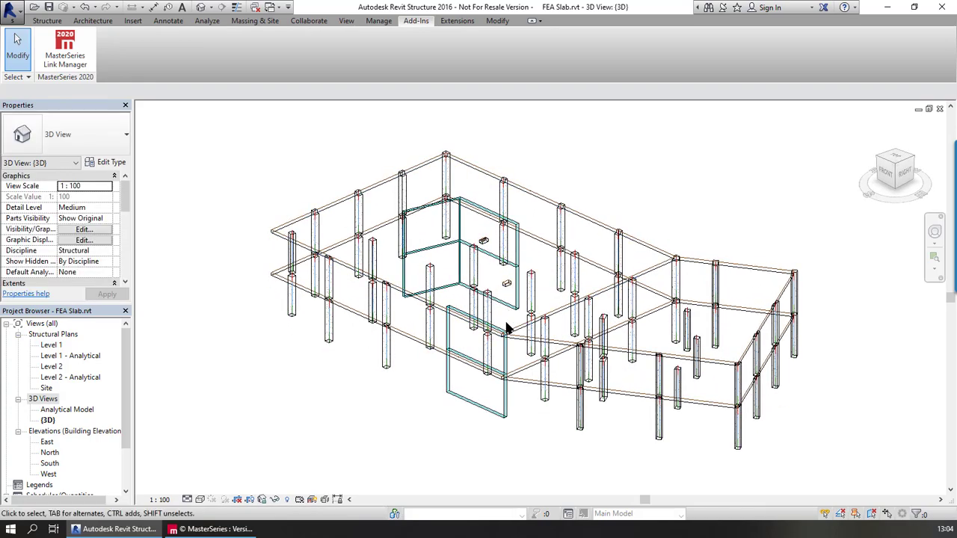
shift+middle_drag(665, 363, 625, 321)
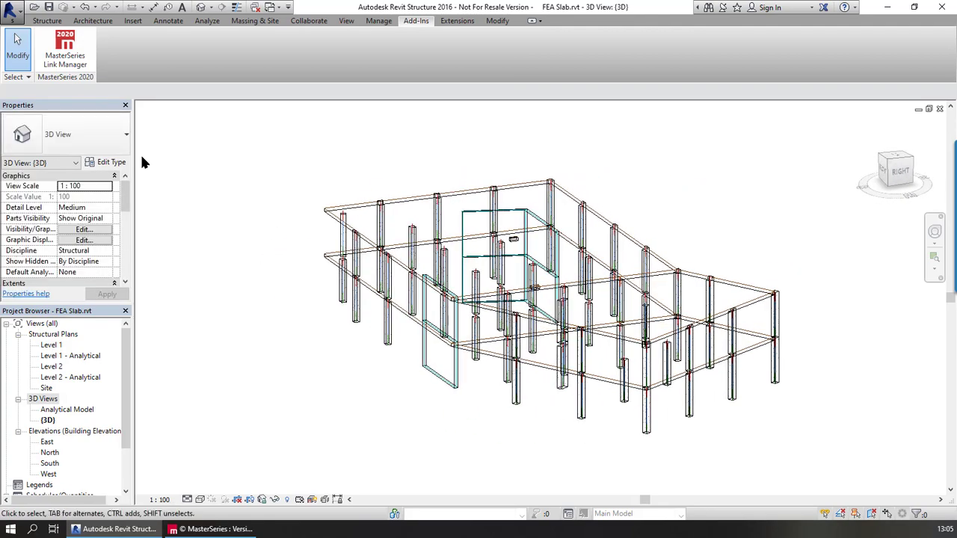
click(65, 49)
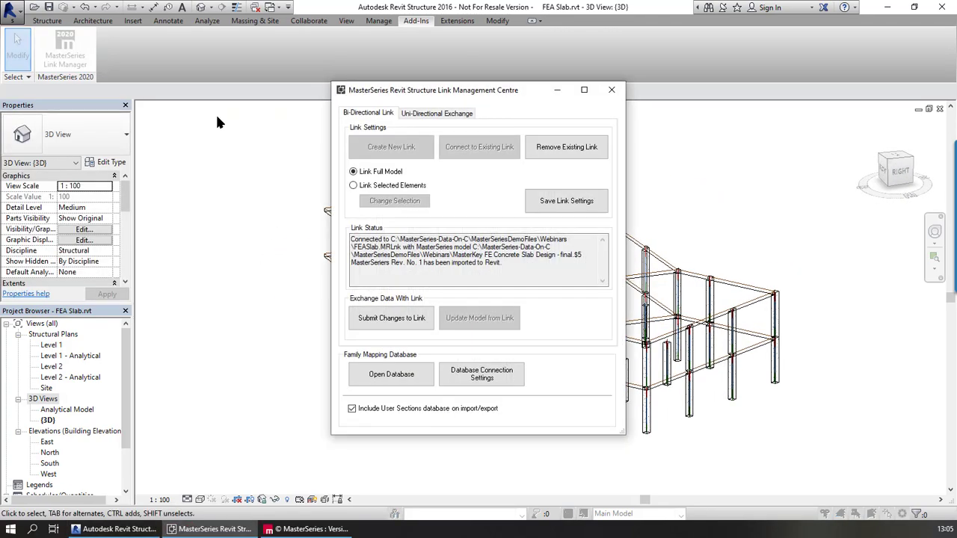
click(570, 149)
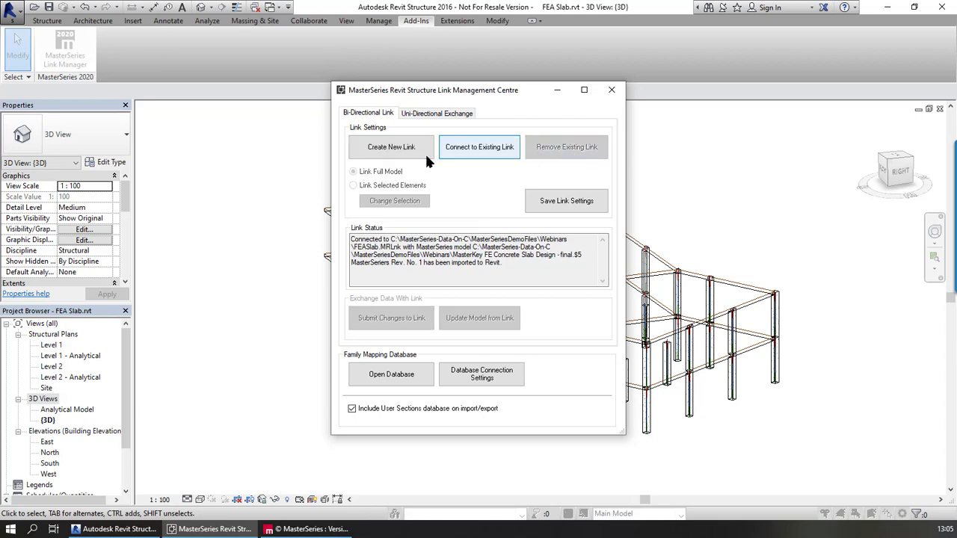
Create a new bi-directional link file named FEASlab1305.MRLnk in the Webinars folder.
click(382, 150)
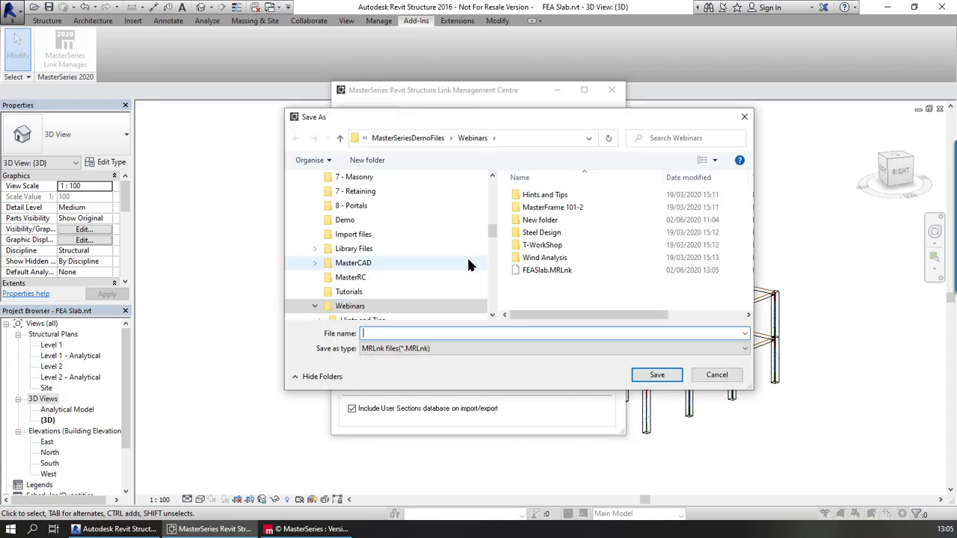
click(531, 271)
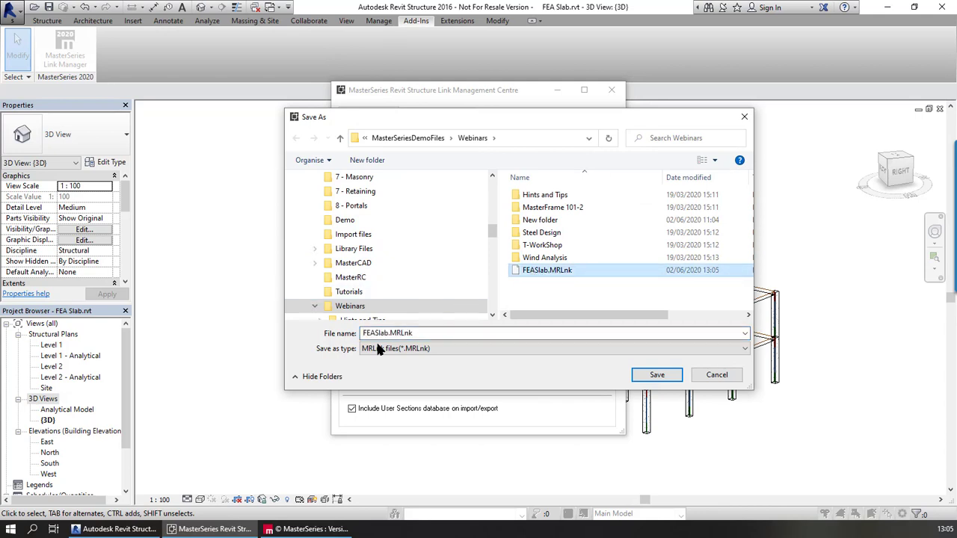
click(393, 334)
key(Left)
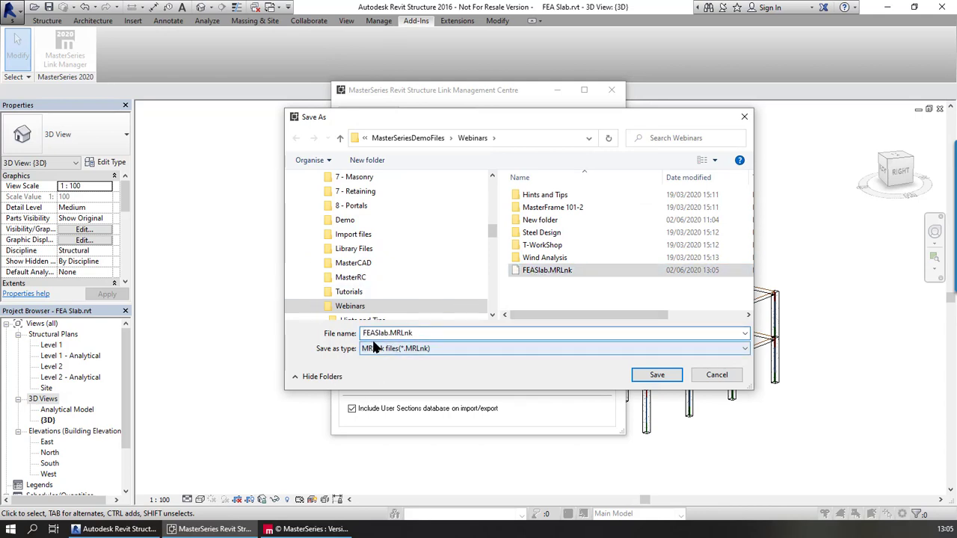
key(Right)
key(Right)
key(Right)
key(Right)
key(Right)
key(Right)
key(Right)
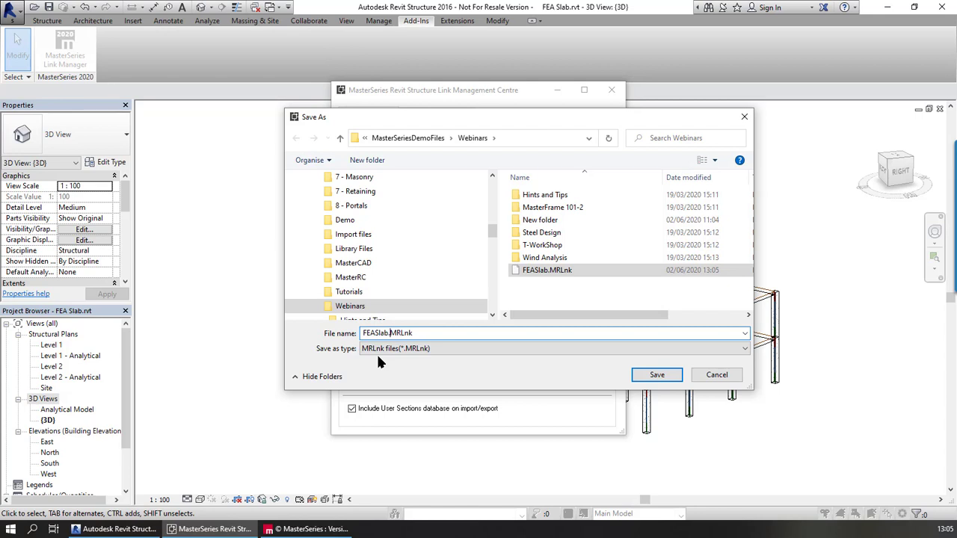
text(130)
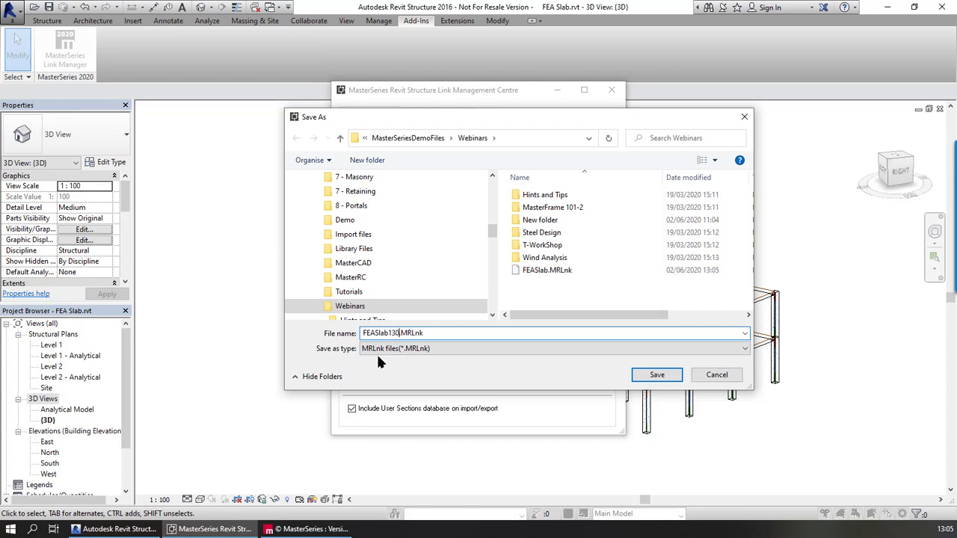
text(5)
click(658, 375)
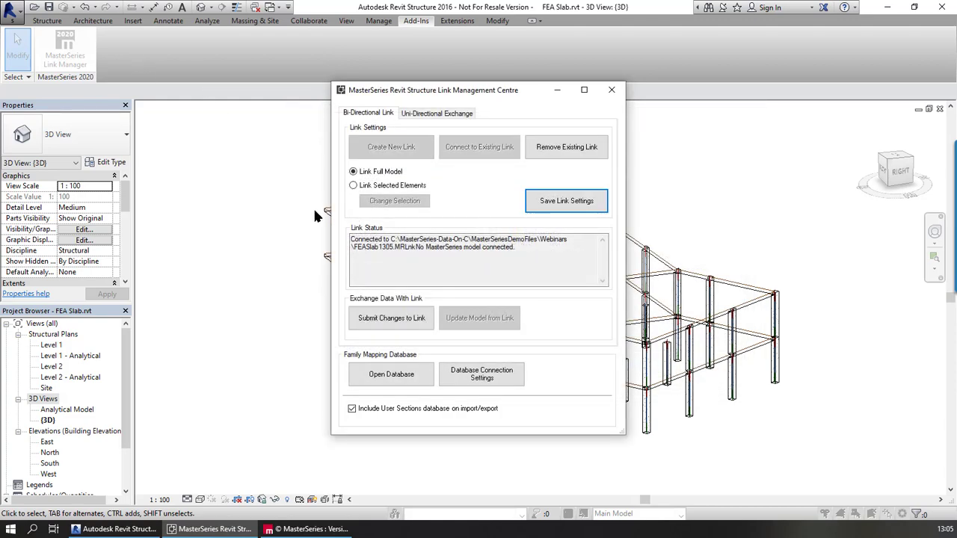
Submit the Revit model to the new link, close the export summary and return to MasterSeries.
click(396, 319)
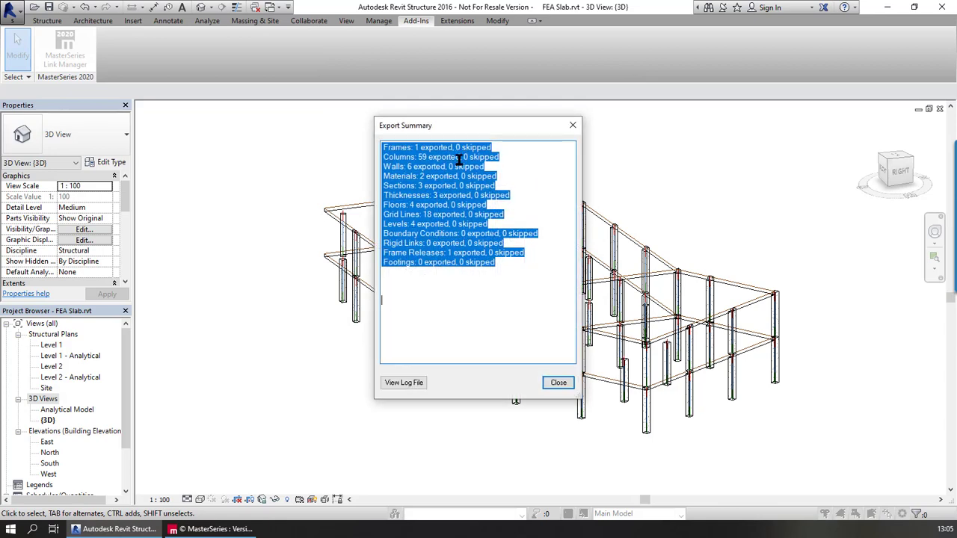
click(557, 382)
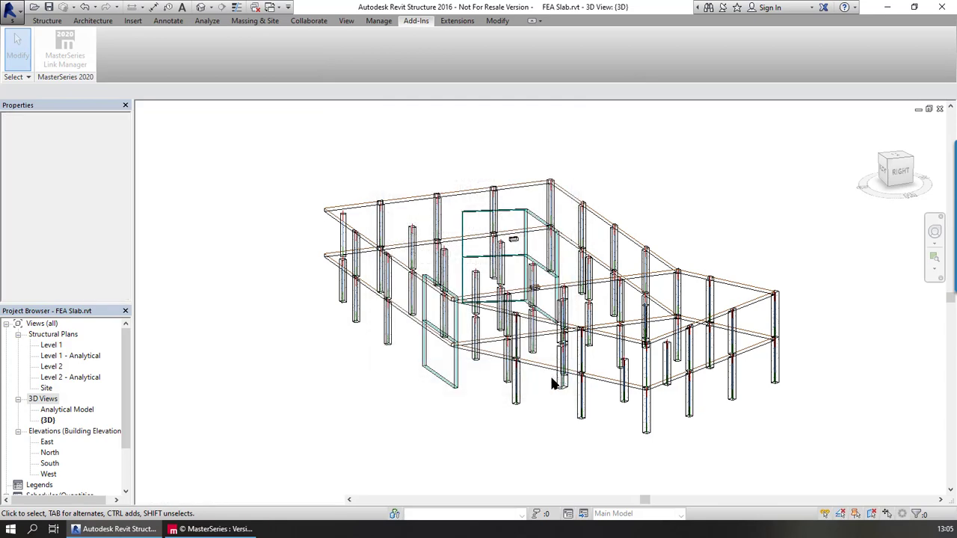
click(887, 7)
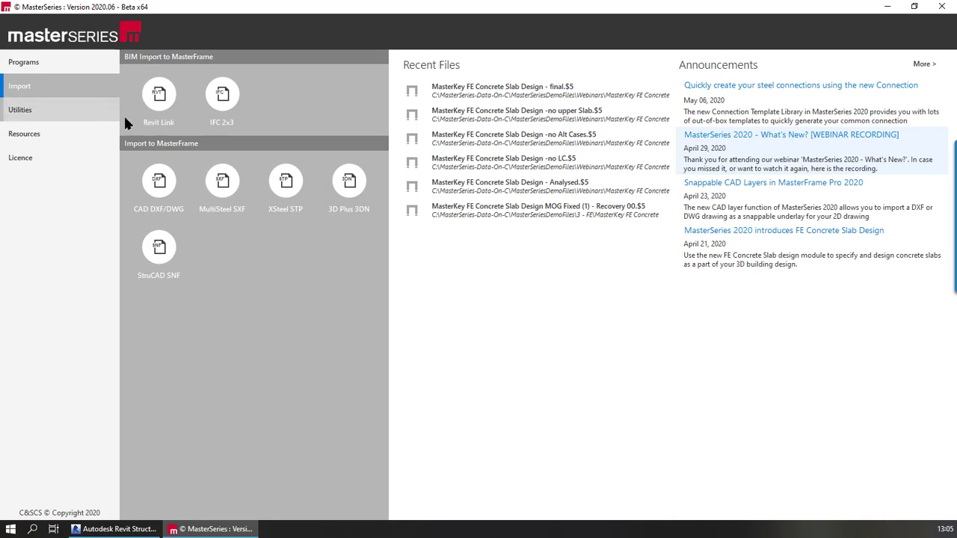
Start the Revit Link import and connect it to the existing link file FEASlab1305.MRLnk.
click(160, 95)
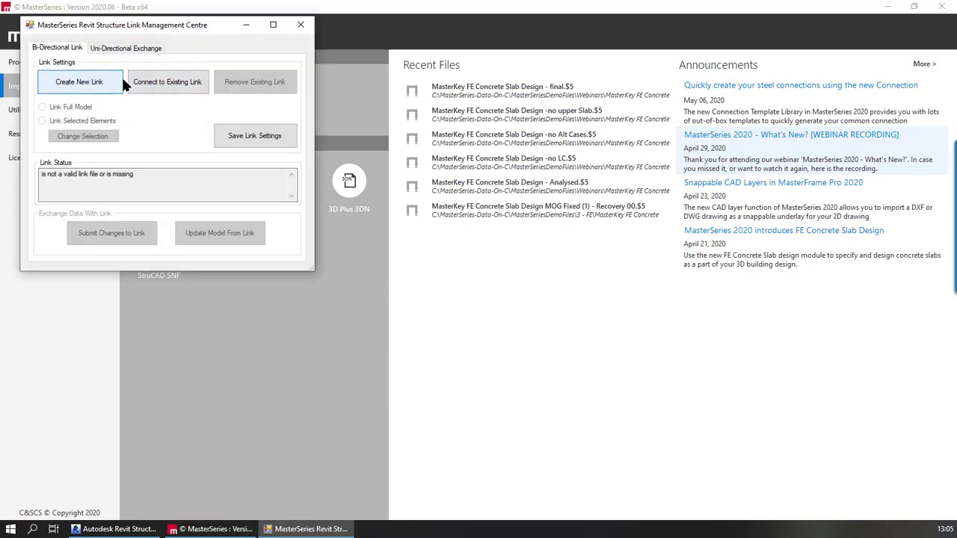
click(178, 83)
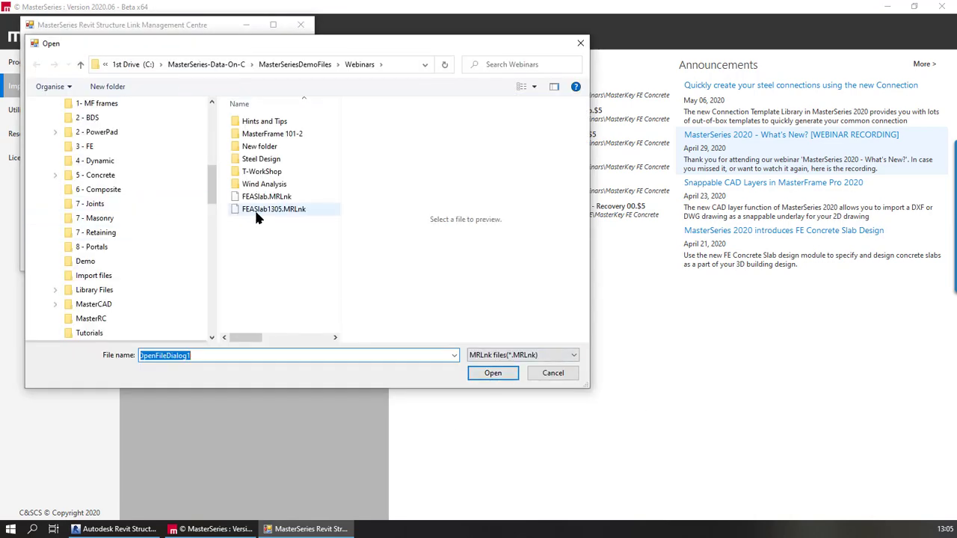
click(275, 212)
click(494, 372)
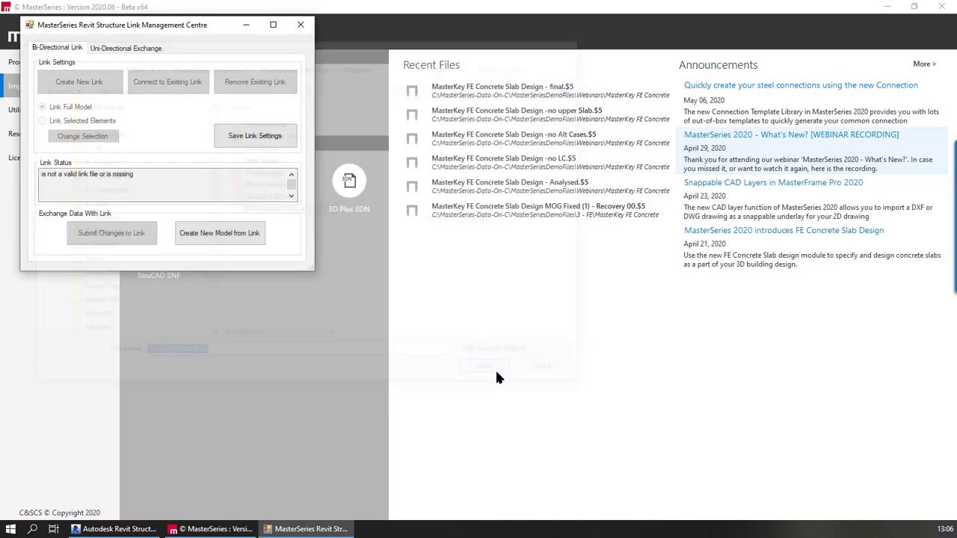
Create a new model from the link, extract it as the MasterFrame file FEASlab13051.$5 and load it.
click(238, 233)
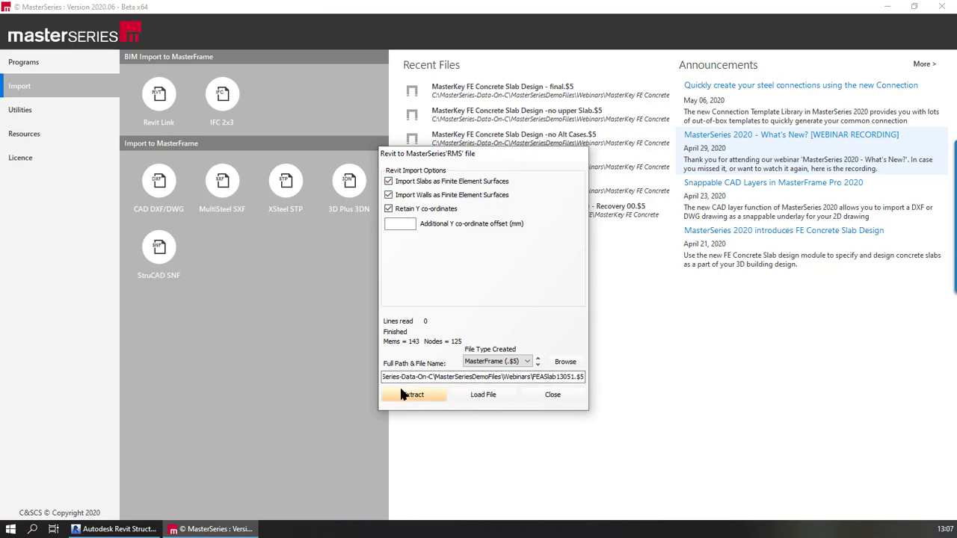
click(417, 400)
key(Return)
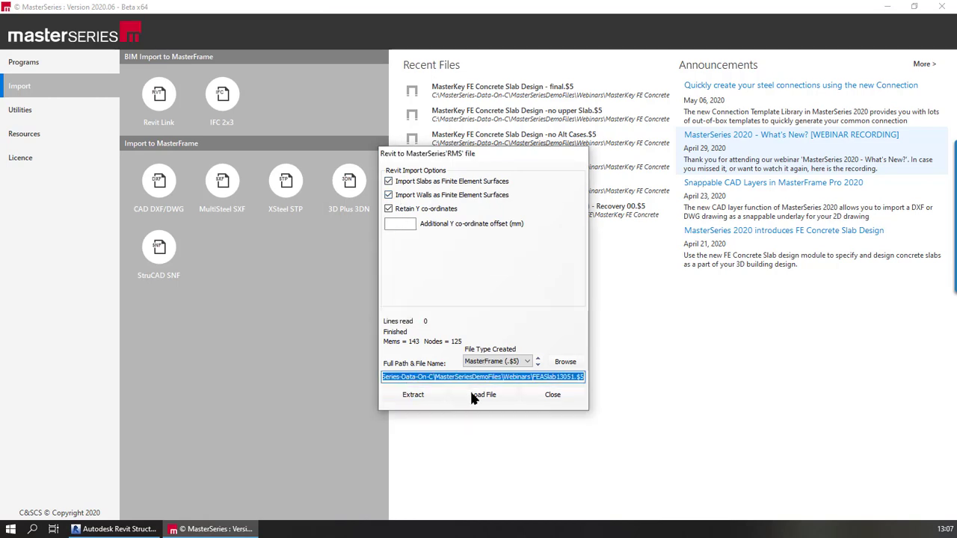
click(483, 397)
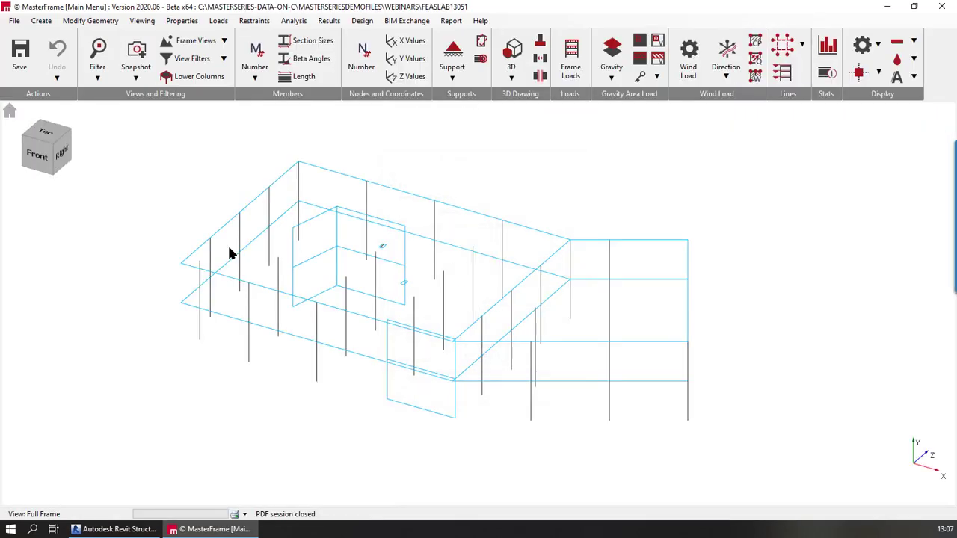
Examine the imported slab structure in rendered 3D, and close the model.
middle_drag(316, 344, 419, 164)
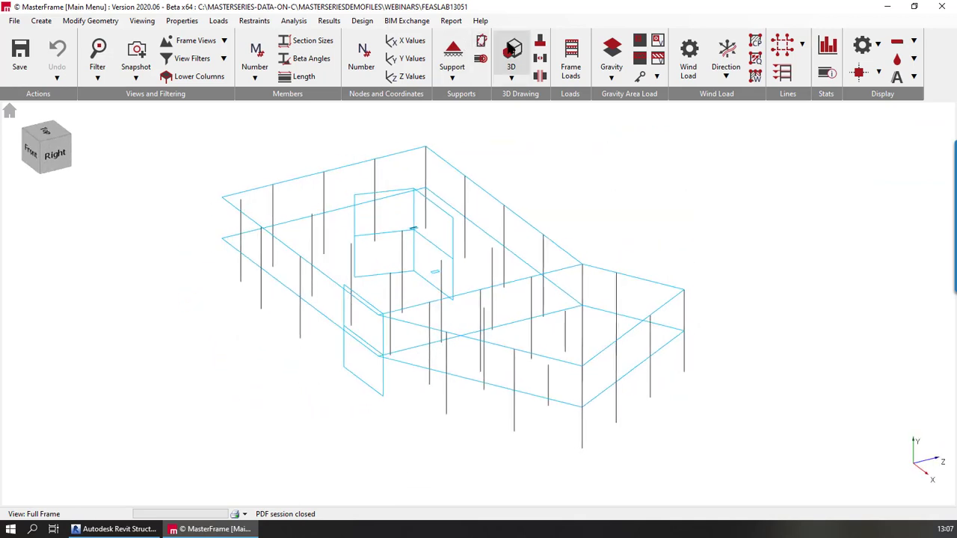
click(513, 49)
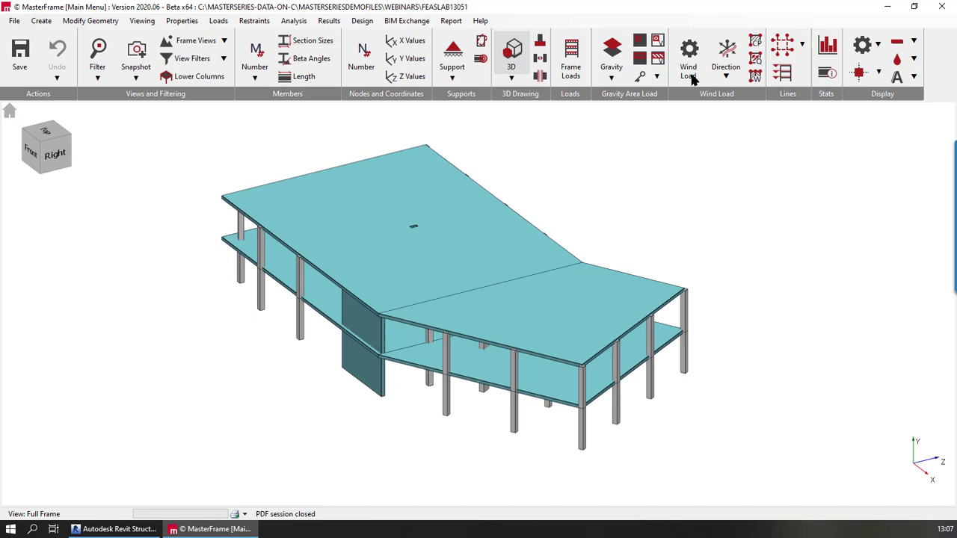
click(944, 6)
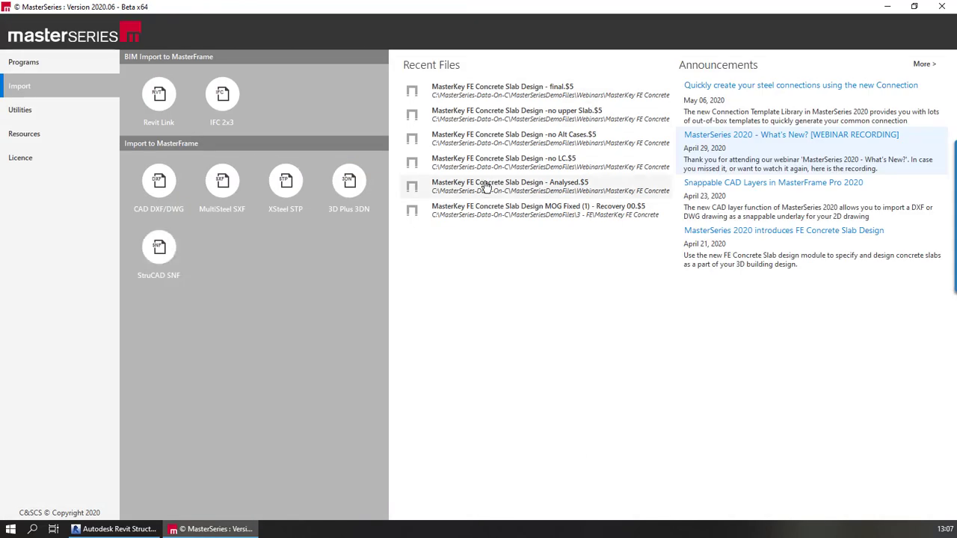
Open the recent file MasterKey FE Concrete Slab Design -no upper Slab.$5 and start a new FE surface with Auto Select Main Border Members enabled.
click(493, 114)
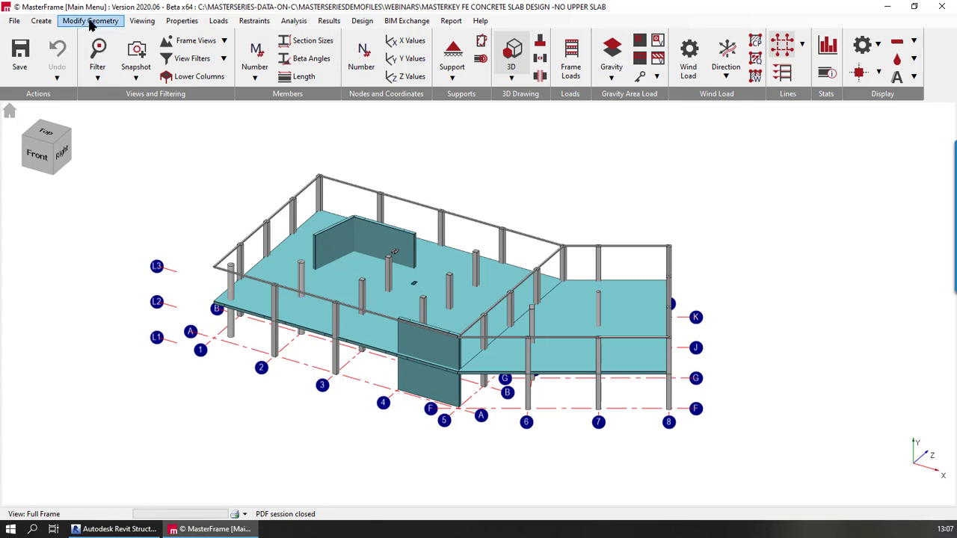
click(41, 20)
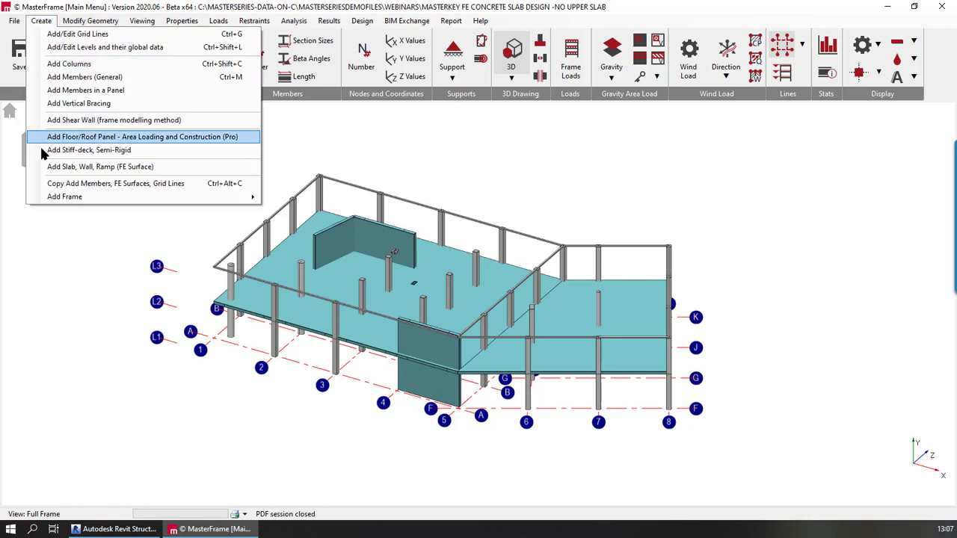
click(77, 172)
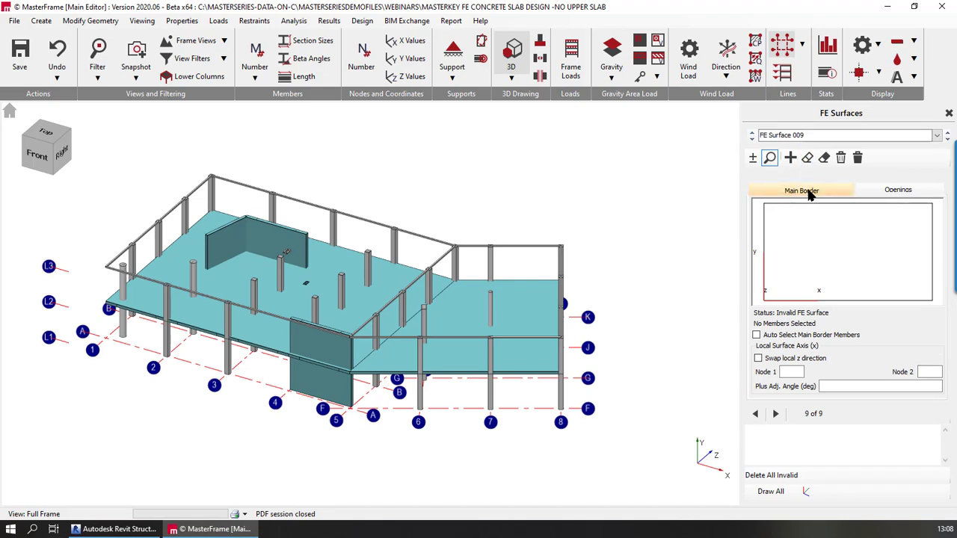
click(787, 339)
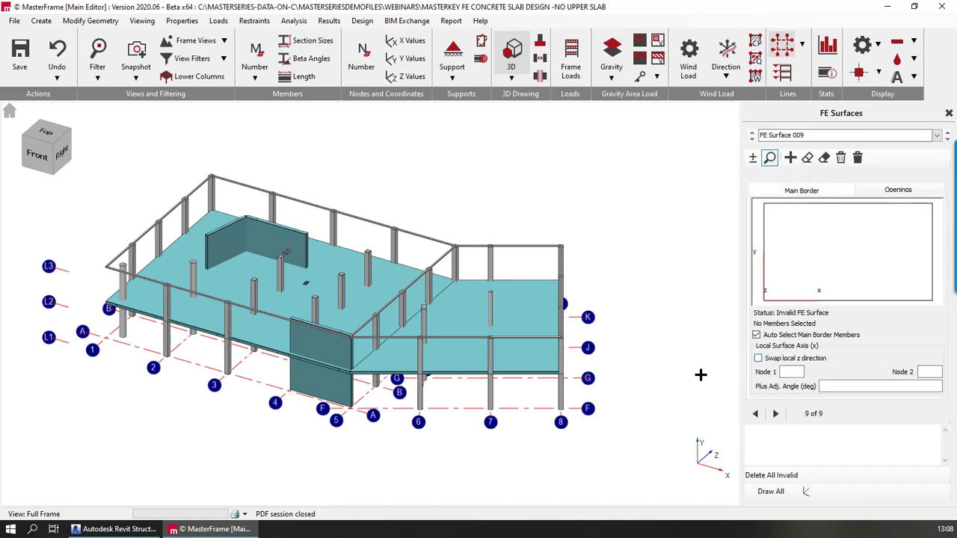
Switch the model from rendered 3D to wireframe and activate member selection for the new FE surface.
click(512, 54)
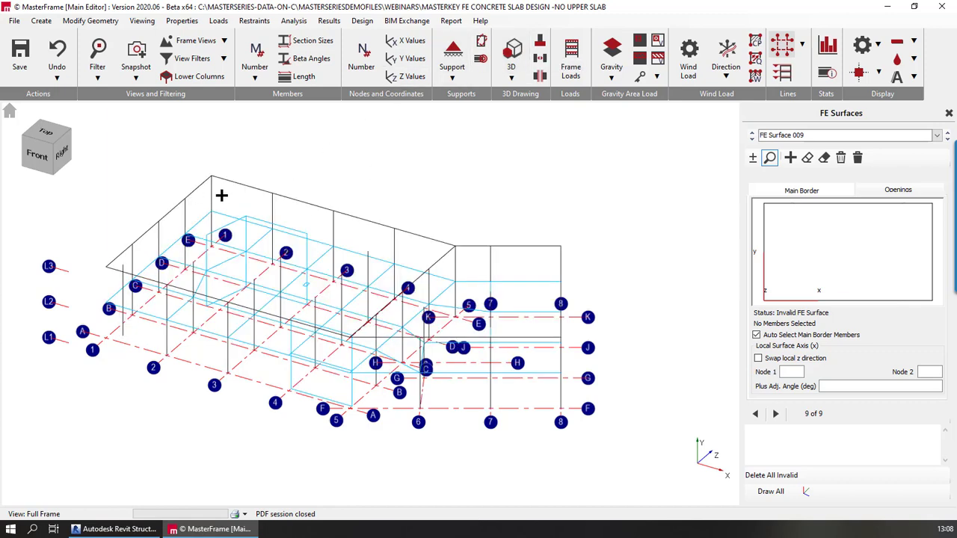
click(753, 158)
click(220, 185)
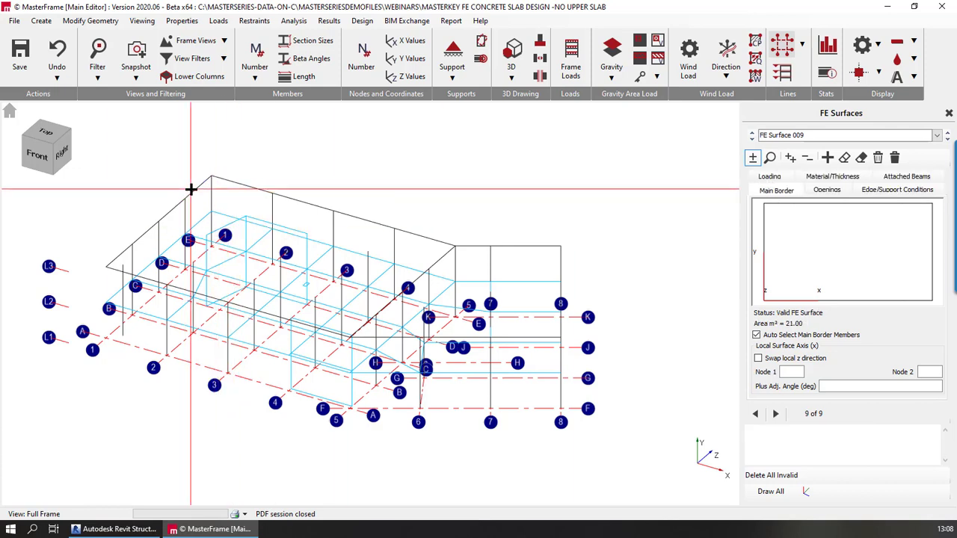
click(190, 190)
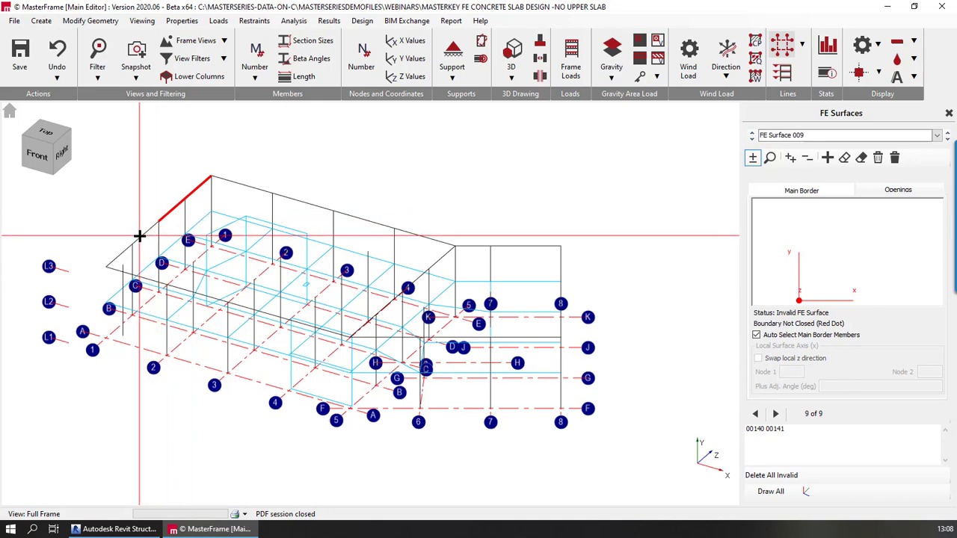
click(123, 255)
click(111, 272)
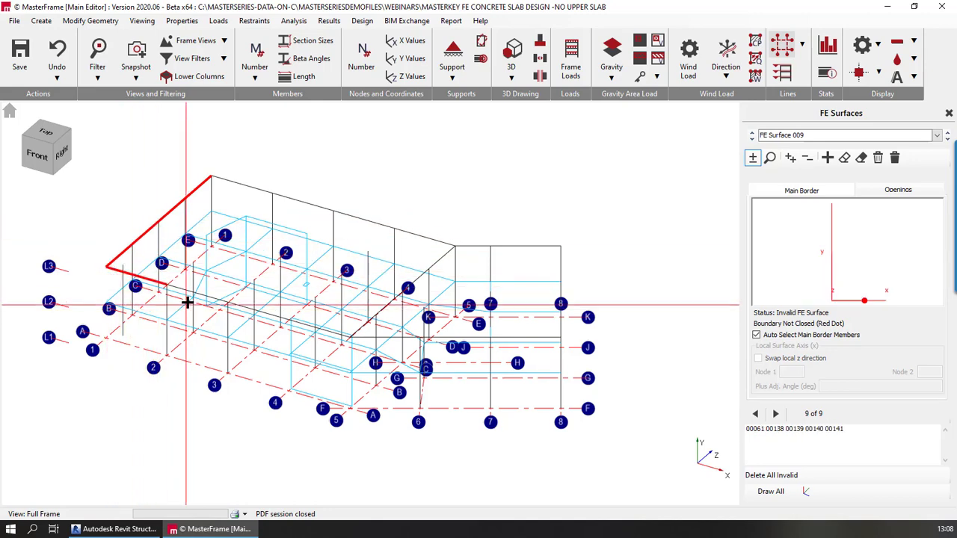
click(211, 300)
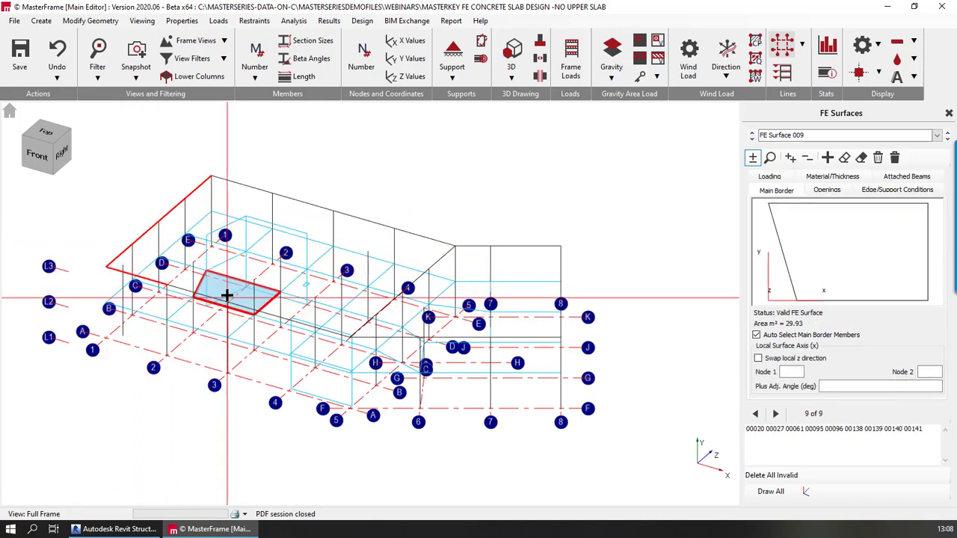
click(223, 293)
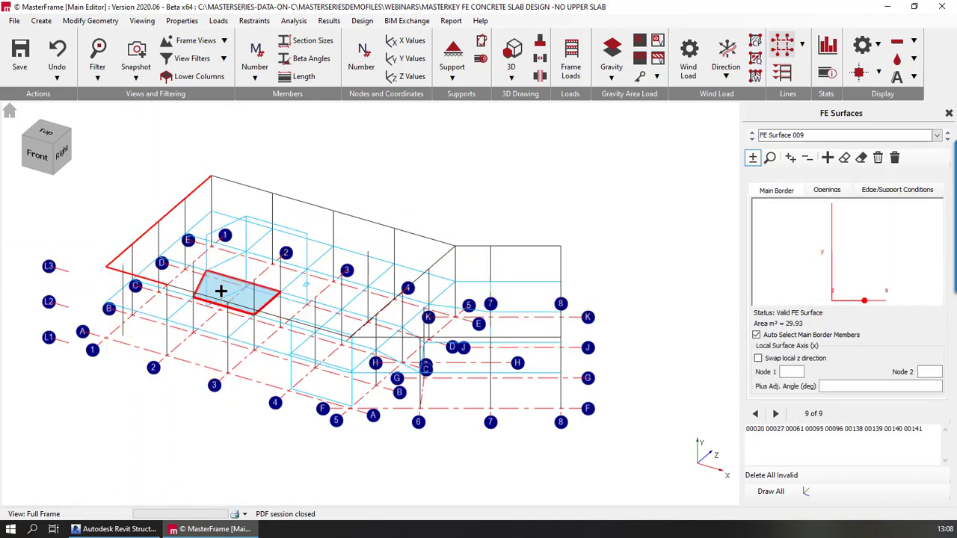
click(844, 158)
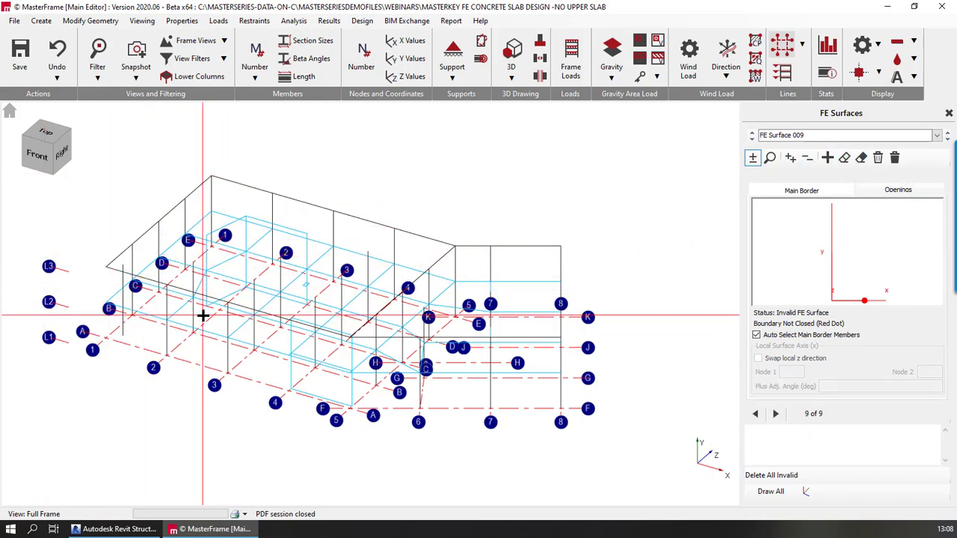
Select all upper-level members between grids 1 and 5 together as the main border of the FE surface.
middle_drag(203, 317, 292, 259)
drag(128, 268, 427, 242)
middle_drag(79, 197, 17, 210)
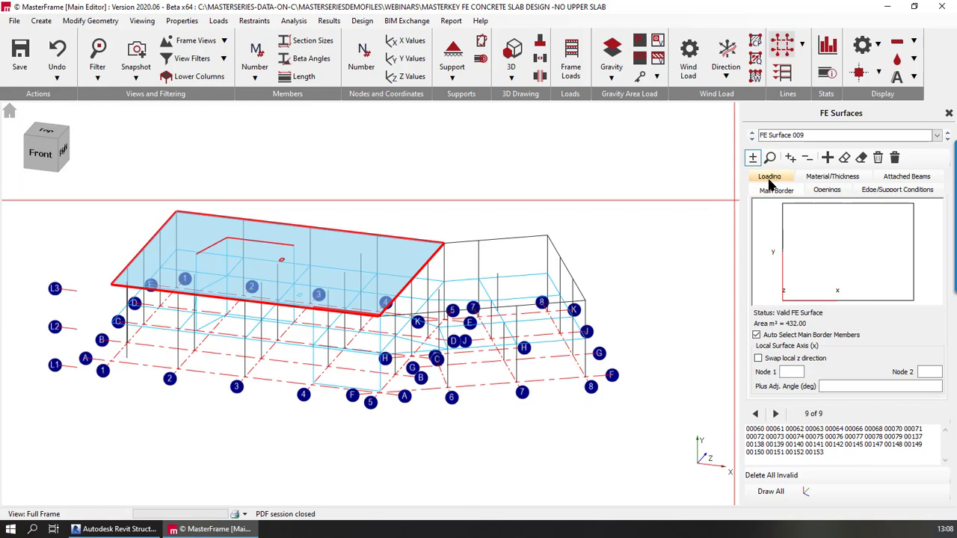
Auto-pick the small rectangular opening in the upper slab between grids 2 and 3 as Opening 1.
click(827, 190)
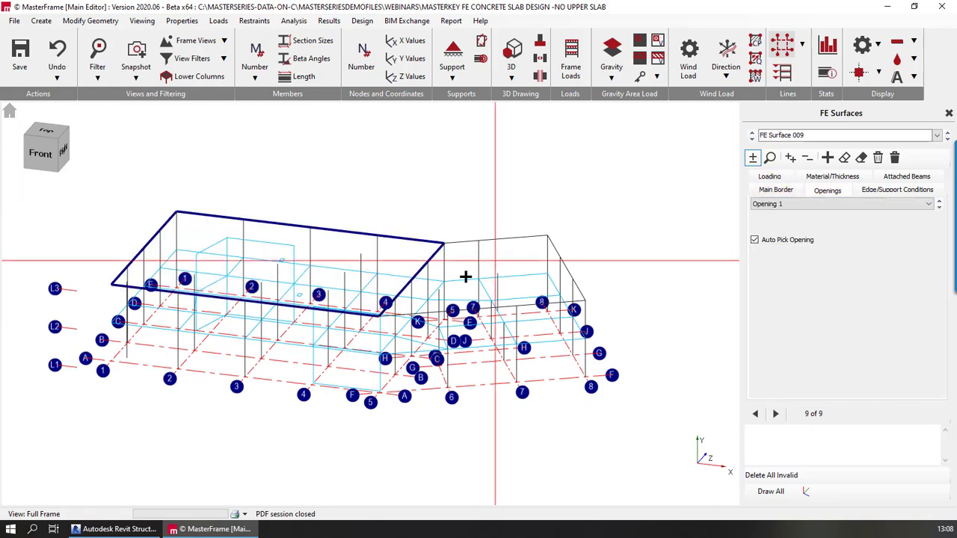
scroll(284, 259, up, 6)
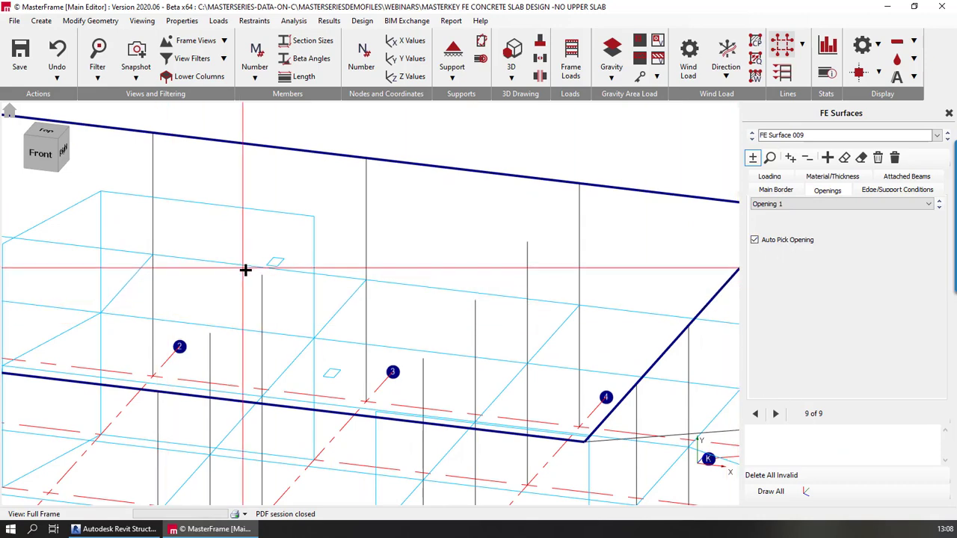
click(275, 263)
scroll(299, 239, down, 8)
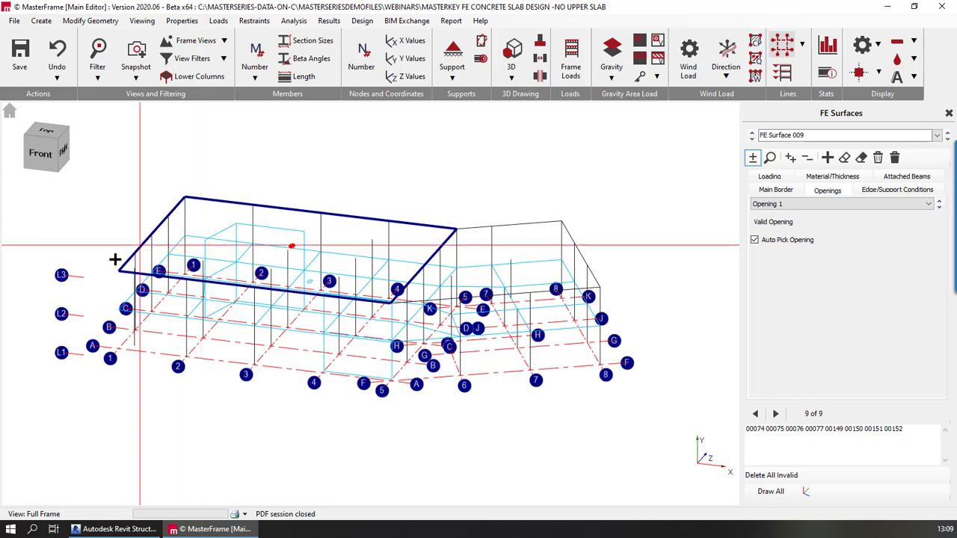
scroll(276, 274, up, 3)
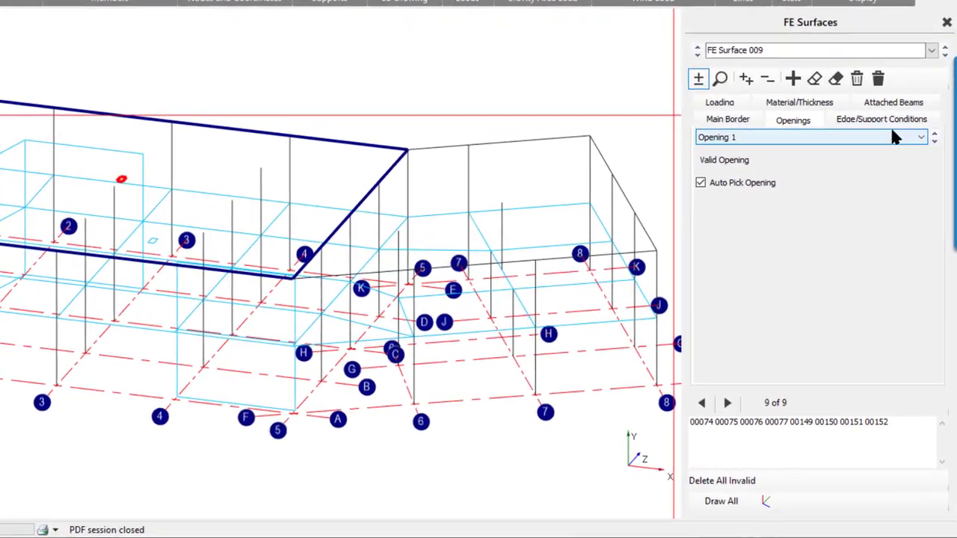
click(884, 118)
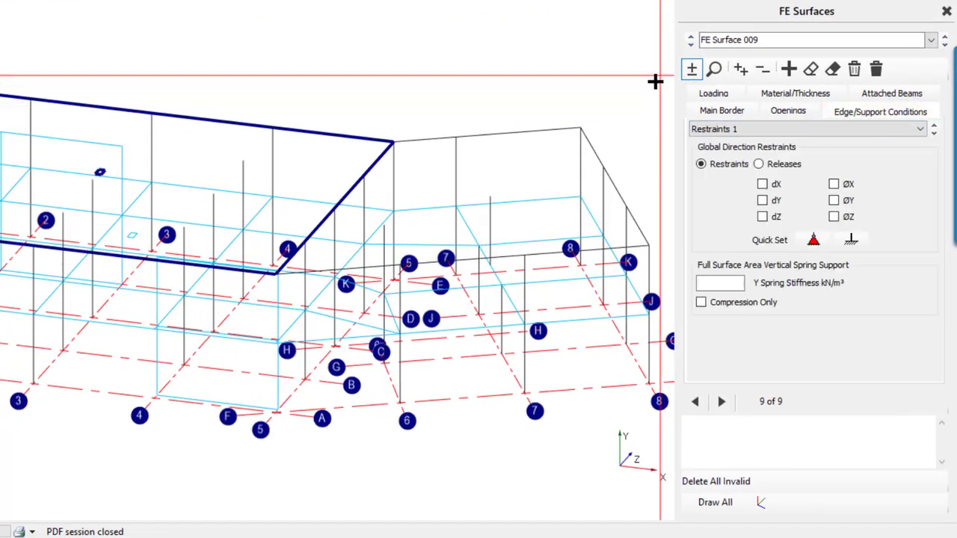
click(906, 95)
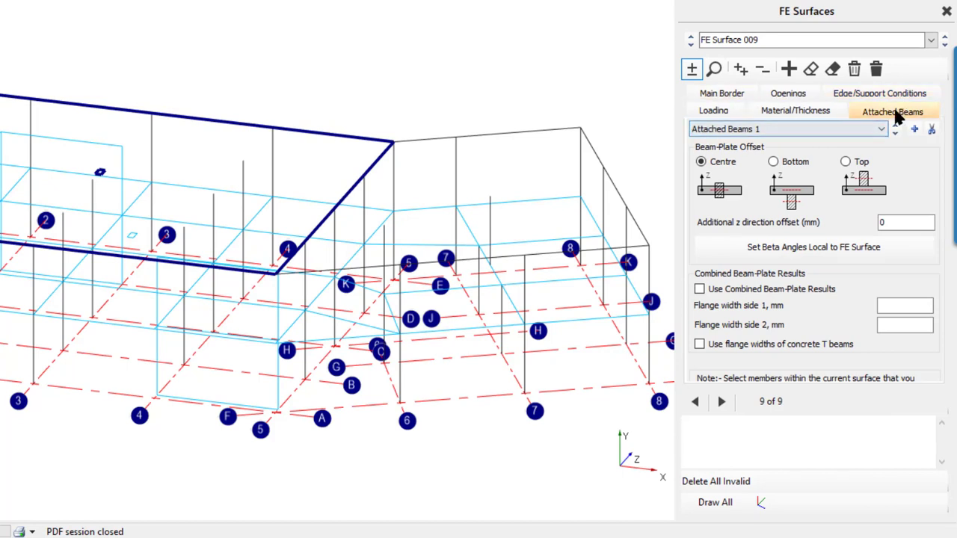
Add a full-area live load with alternate loading to the upper surface, set to 6 kN/m² in the global Y direction.
click(714, 111)
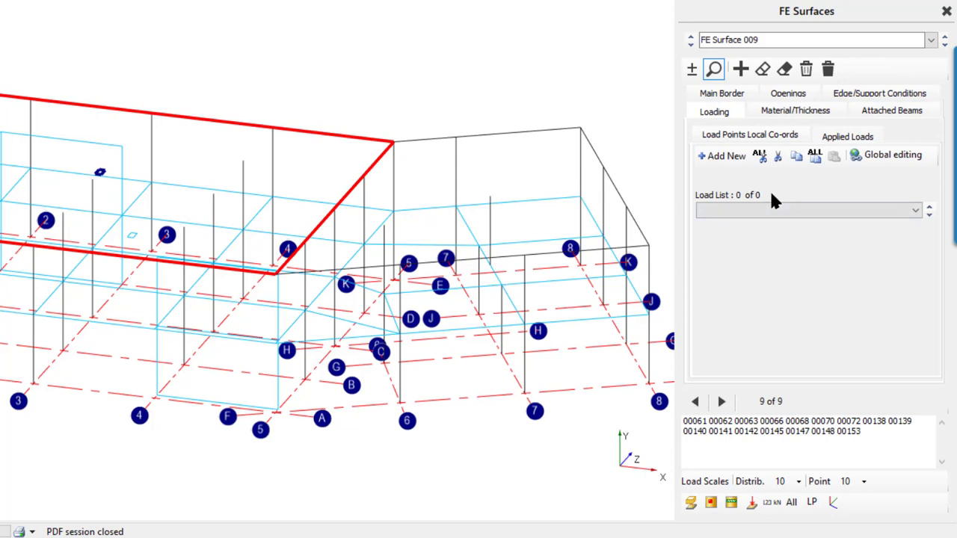
click(736, 155)
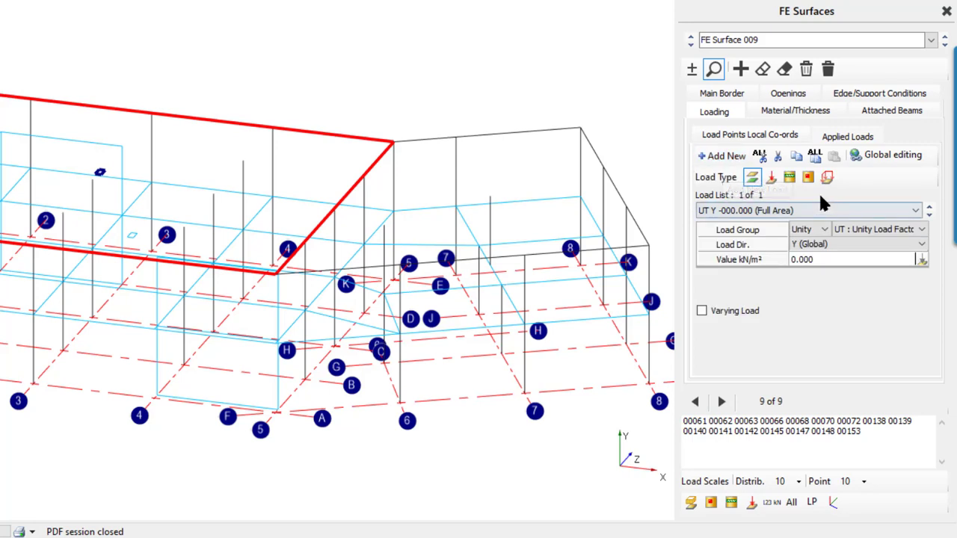
click(813, 230)
click(806, 263)
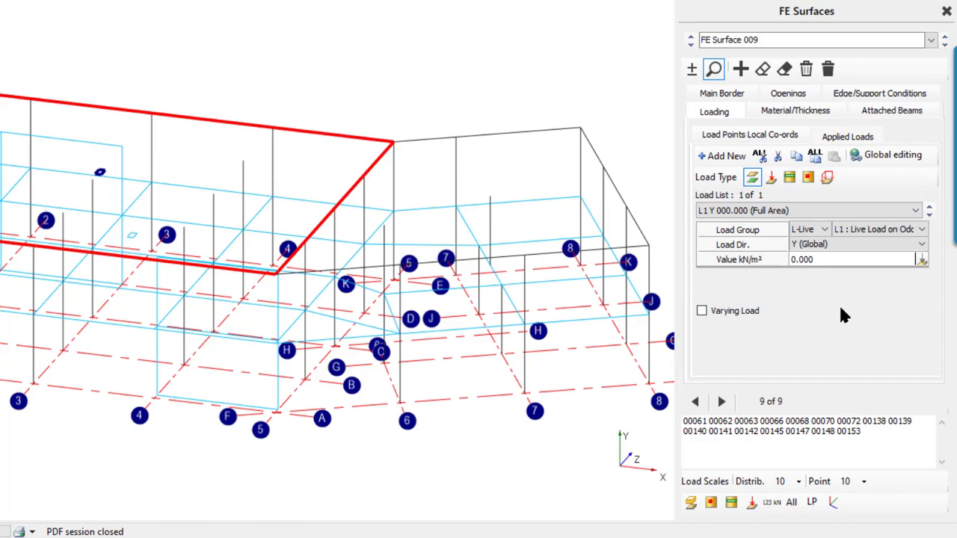
click(874, 231)
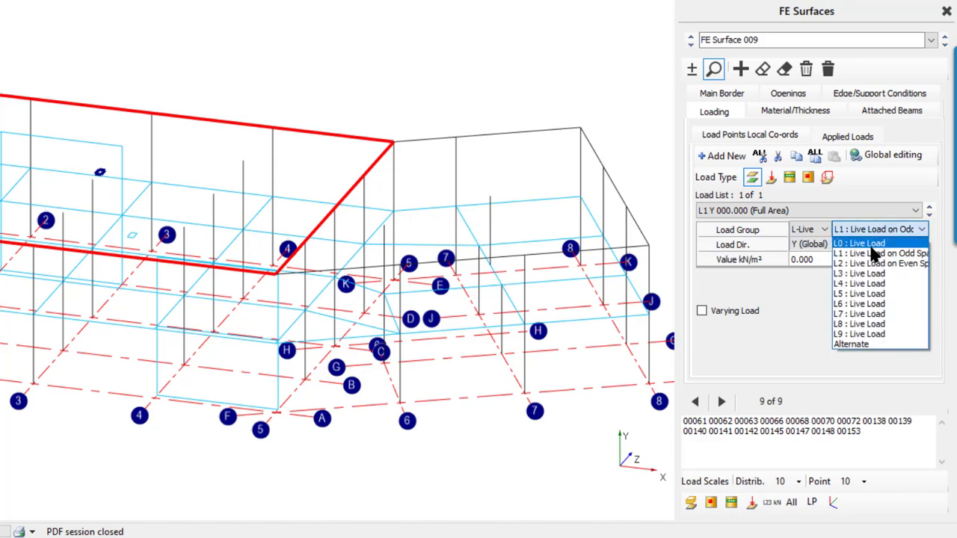
click(868, 345)
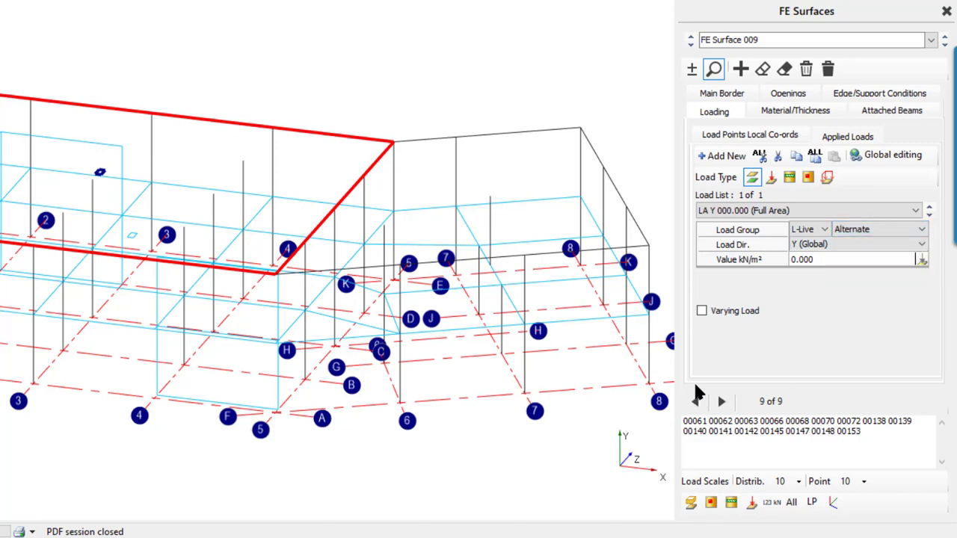
click(818, 258)
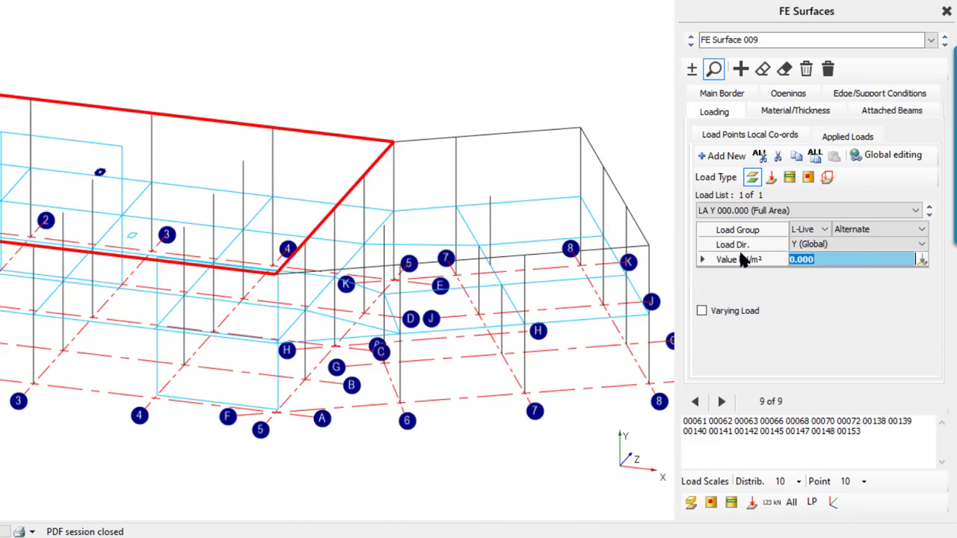
text(6)
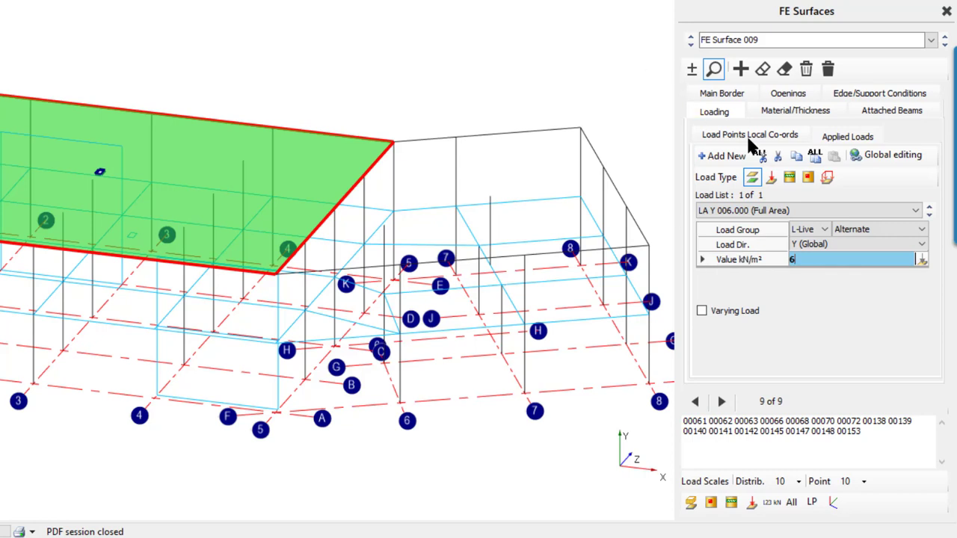
Assign the surface a codified concrete material of grade C28/35.
click(792, 110)
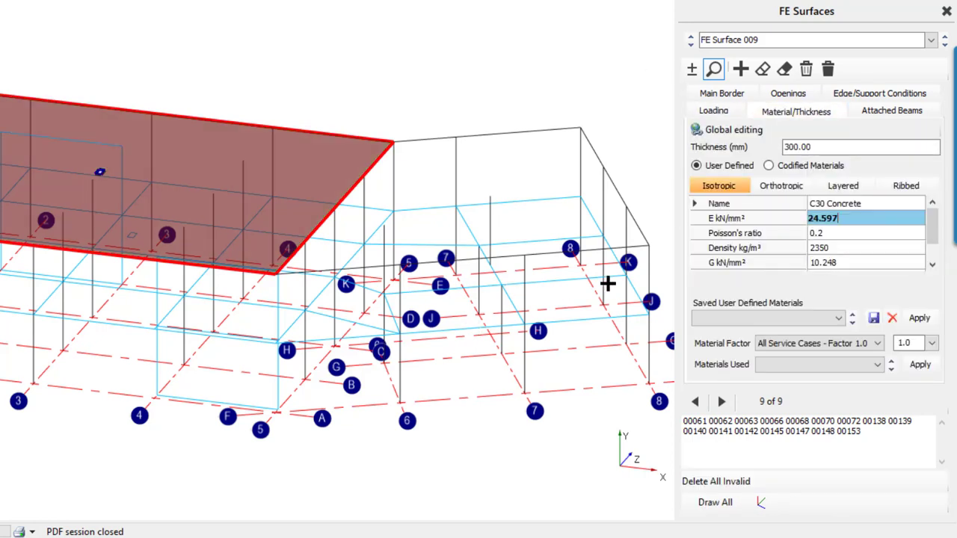
click(770, 166)
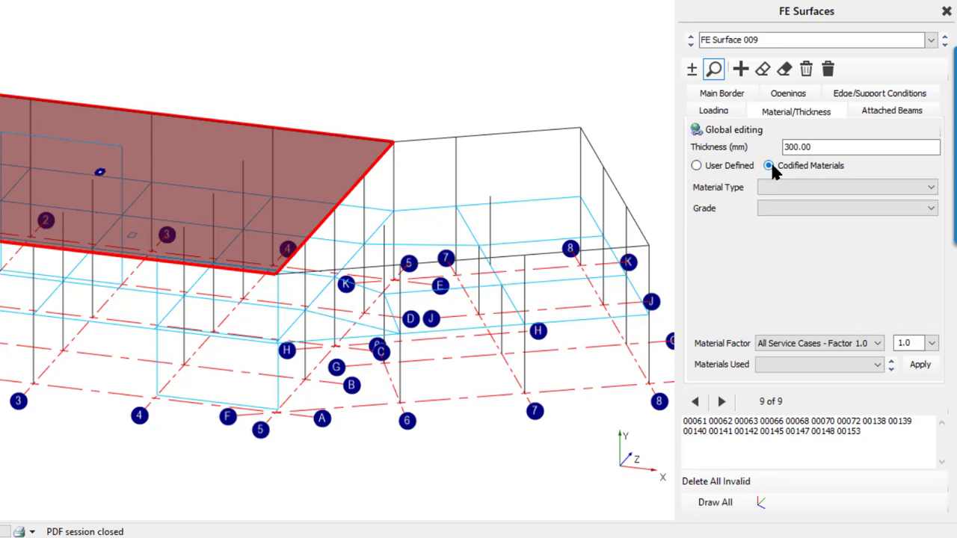
click(800, 187)
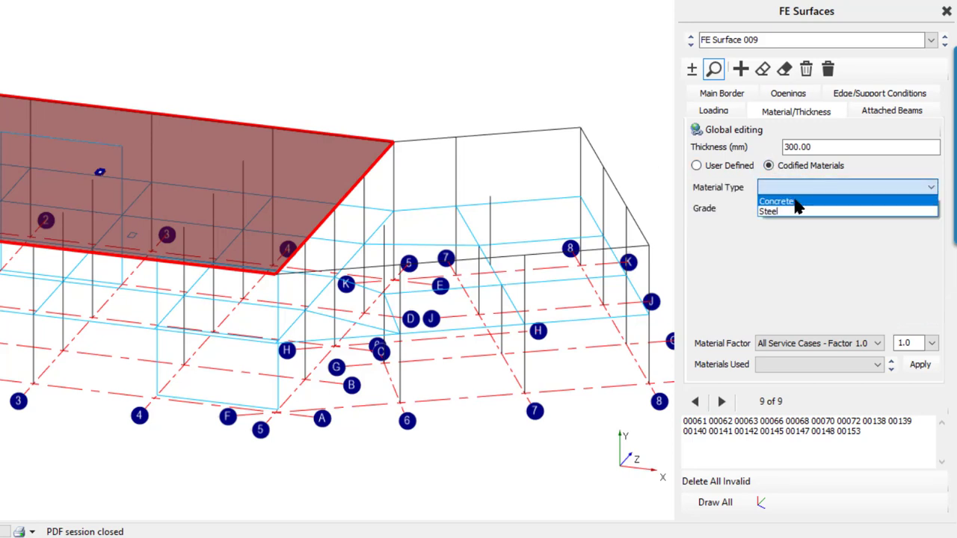
click(778, 202)
click(809, 207)
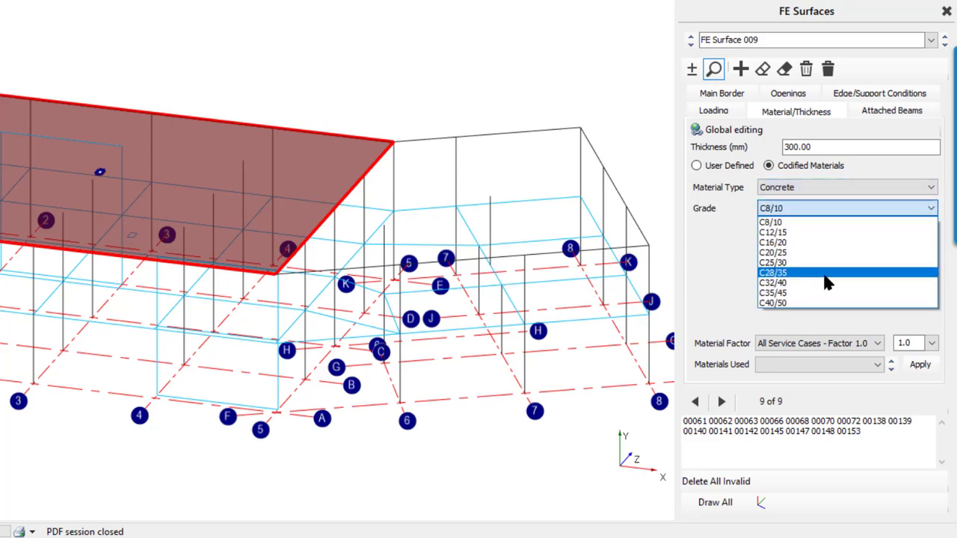
click(823, 272)
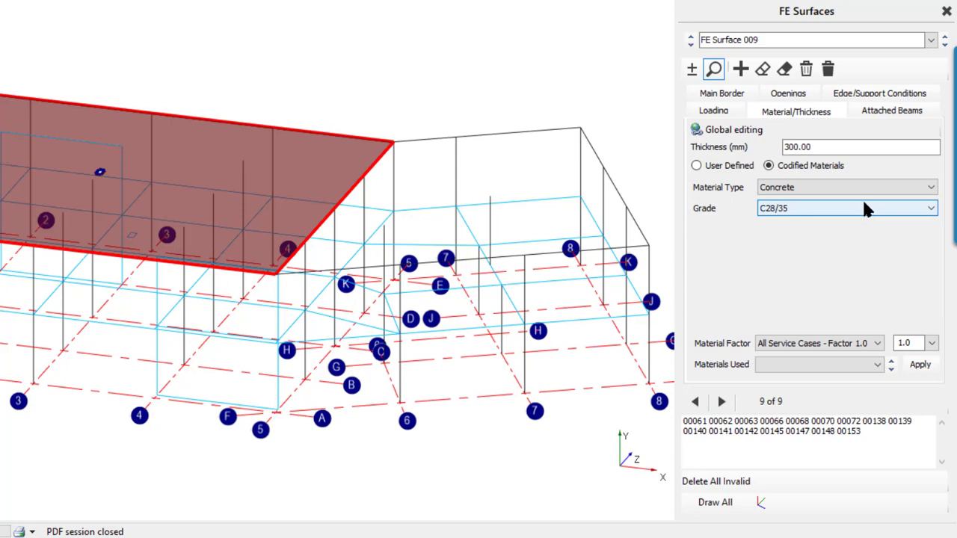
Set the slab thickness to 200 mm and the material factor to 0.25 for cracked section with short term creep.
drag(790, 147, 770, 146)
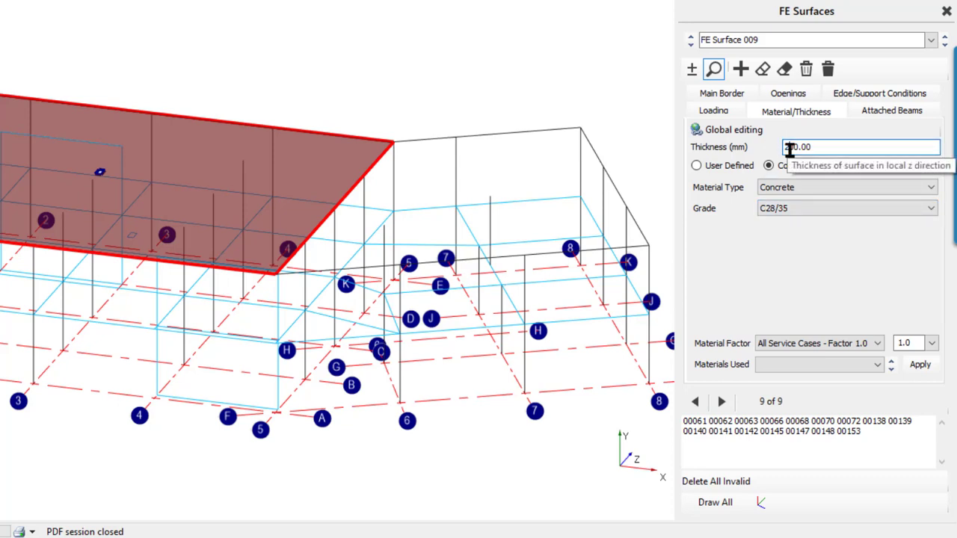
text(20)
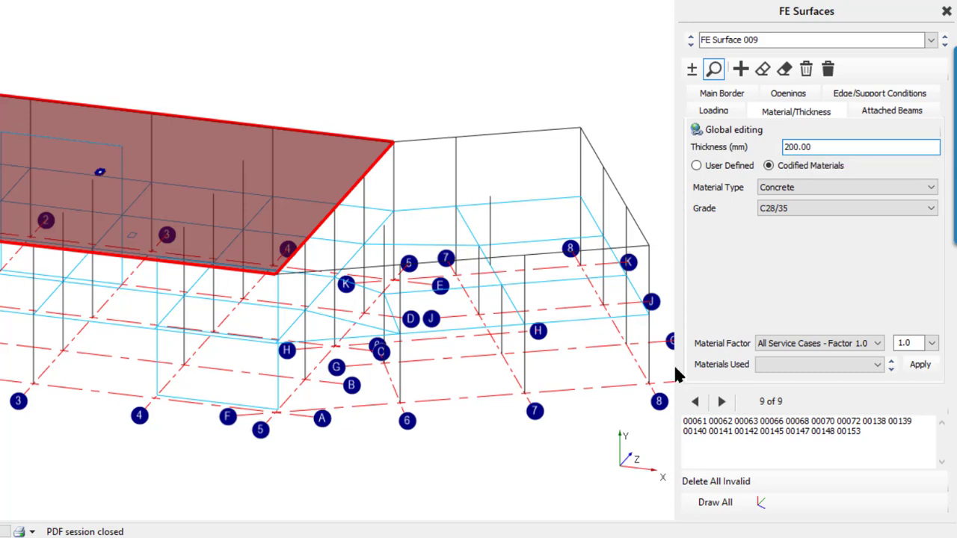
click(933, 344)
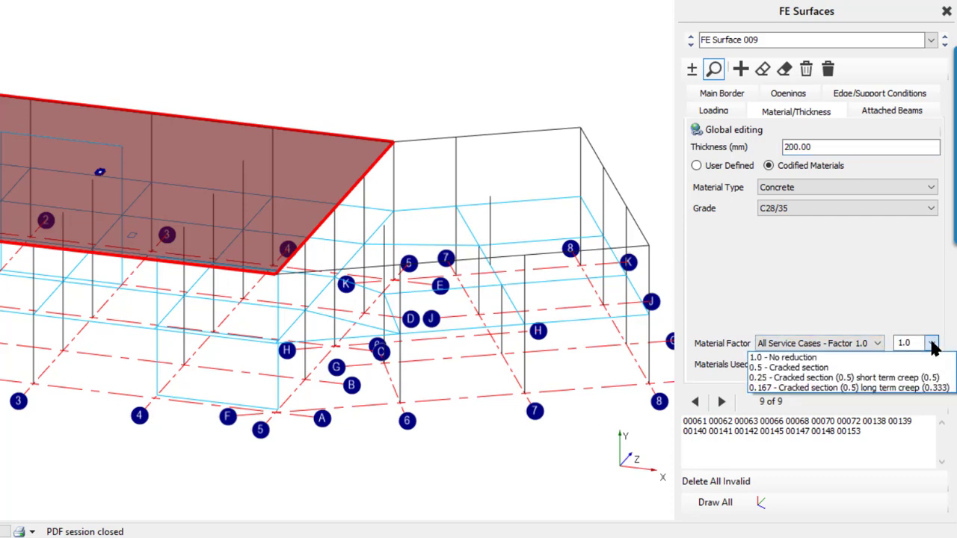
click(788, 379)
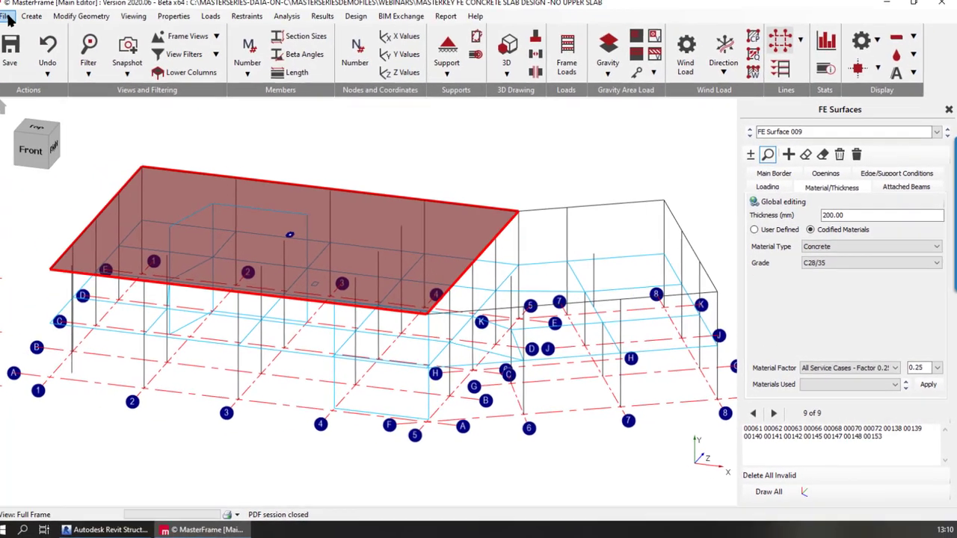
Open MasterKey FE Concrete Slab Design -no LC.$5 from the Webinars folder without saving the current model.
click(14, 20)
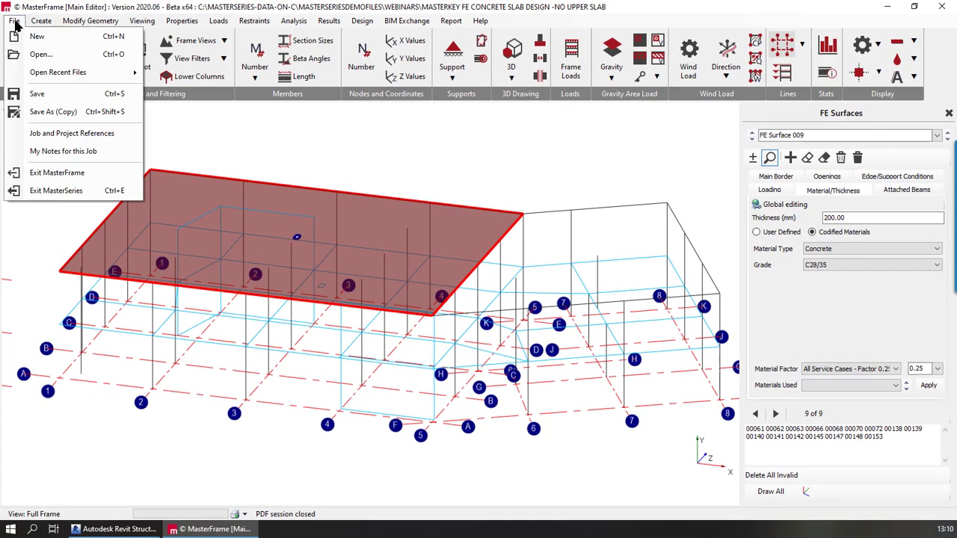
click(41, 56)
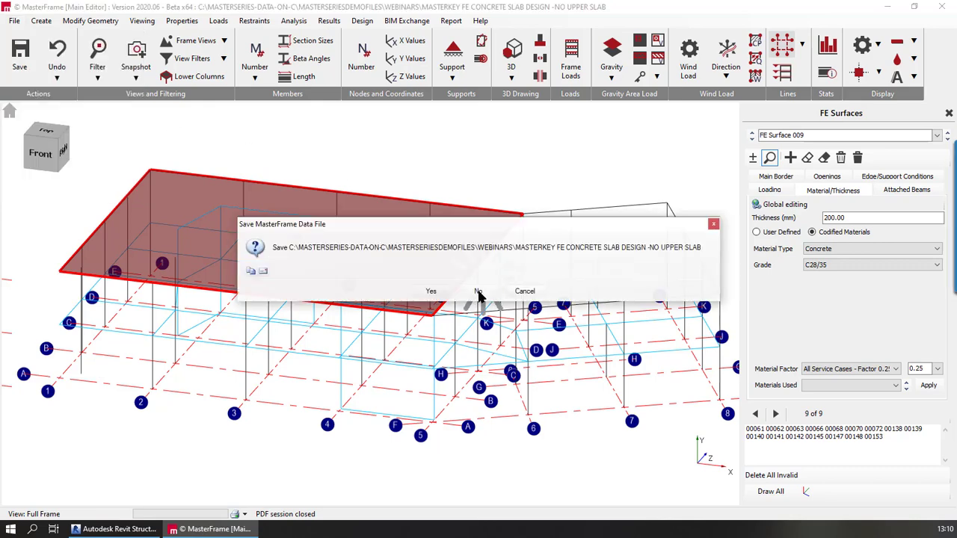
click(478, 296)
click(523, 245)
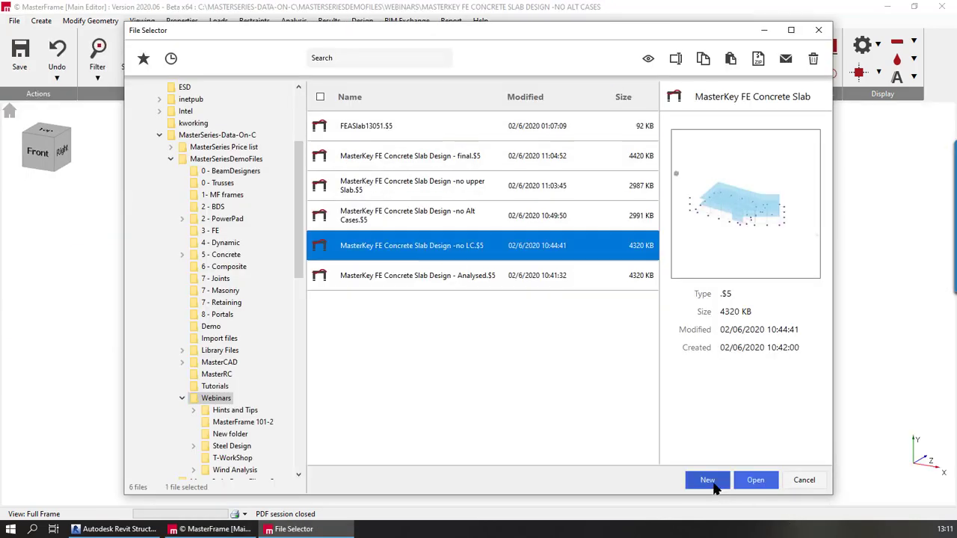
click(755, 480)
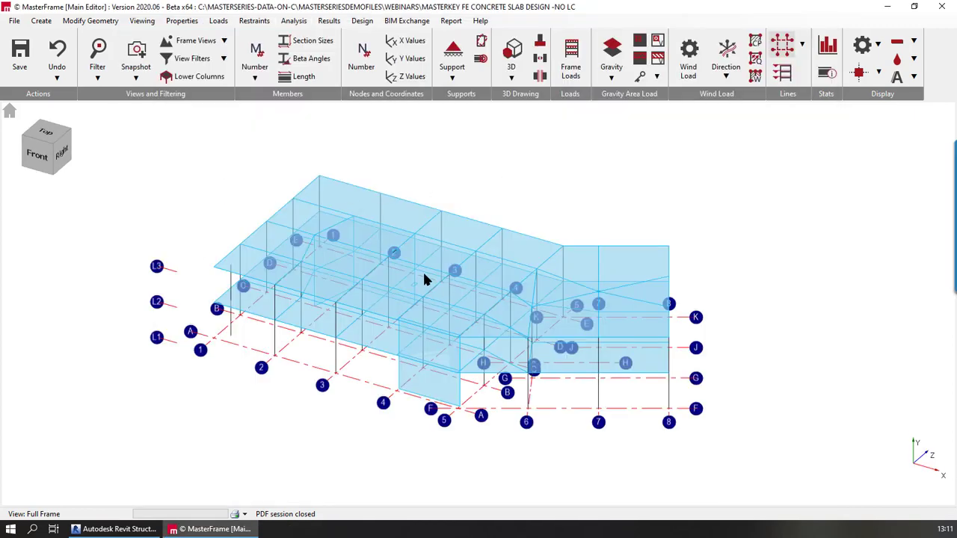
middle_drag(426, 292, 528, 279)
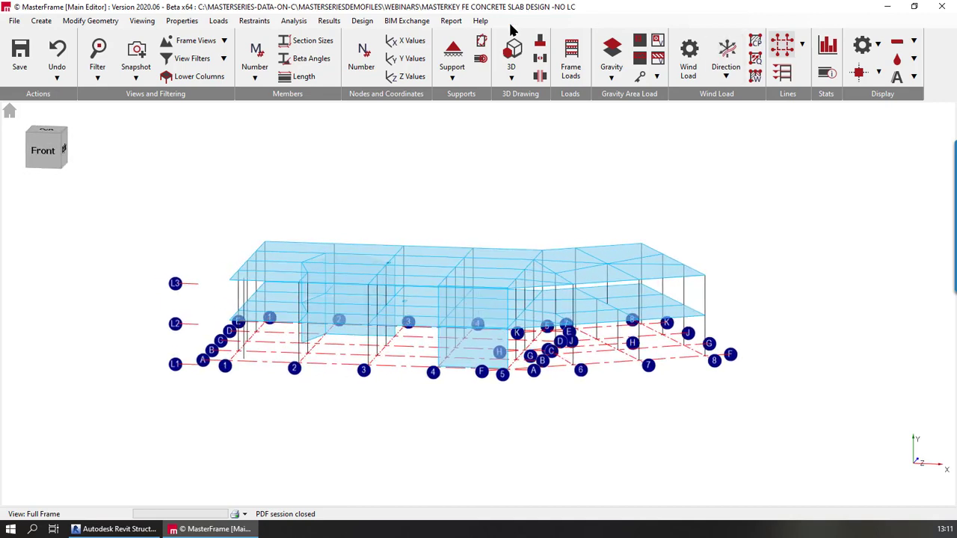
Open the load case definitions and review the list of load cases set up for the model.
click(513, 51)
click(513, 51)
click(218, 21)
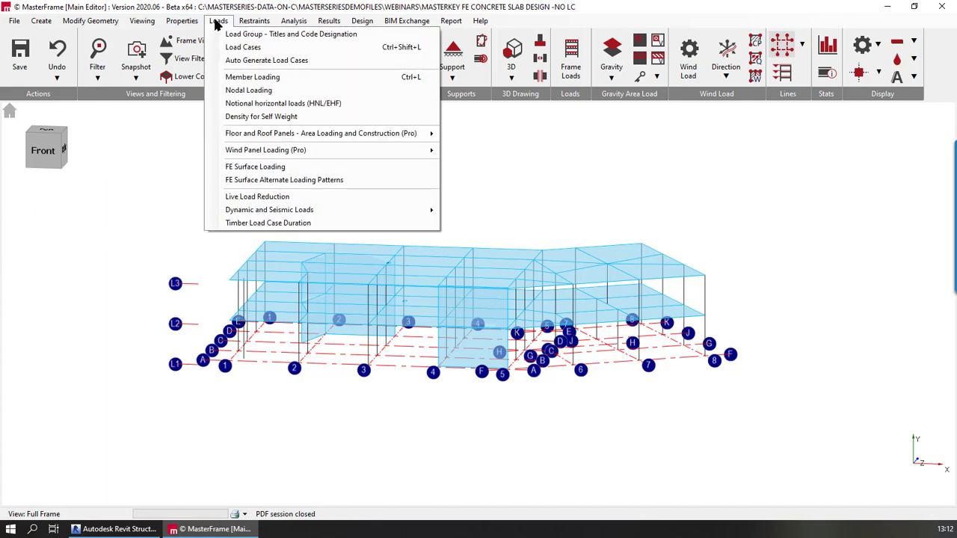
click(249, 47)
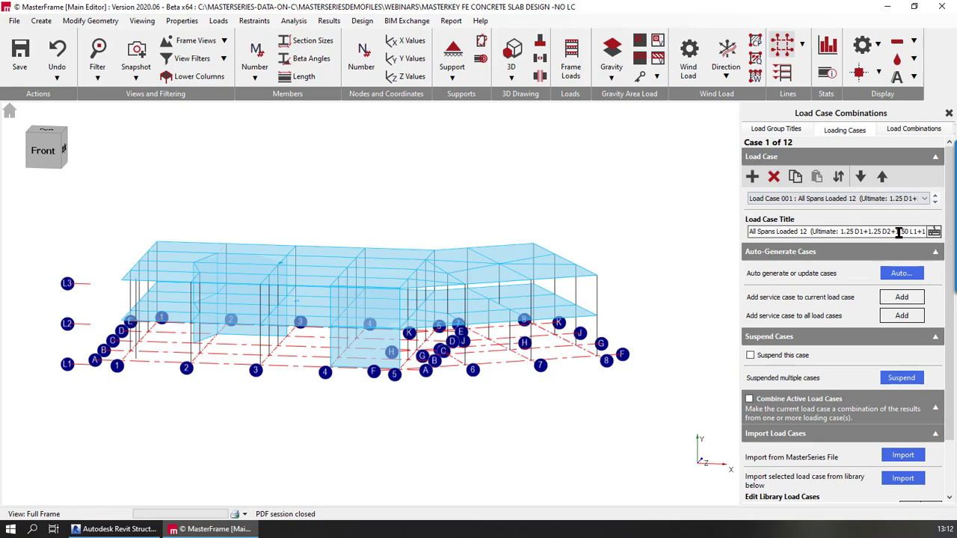
click(926, 198)
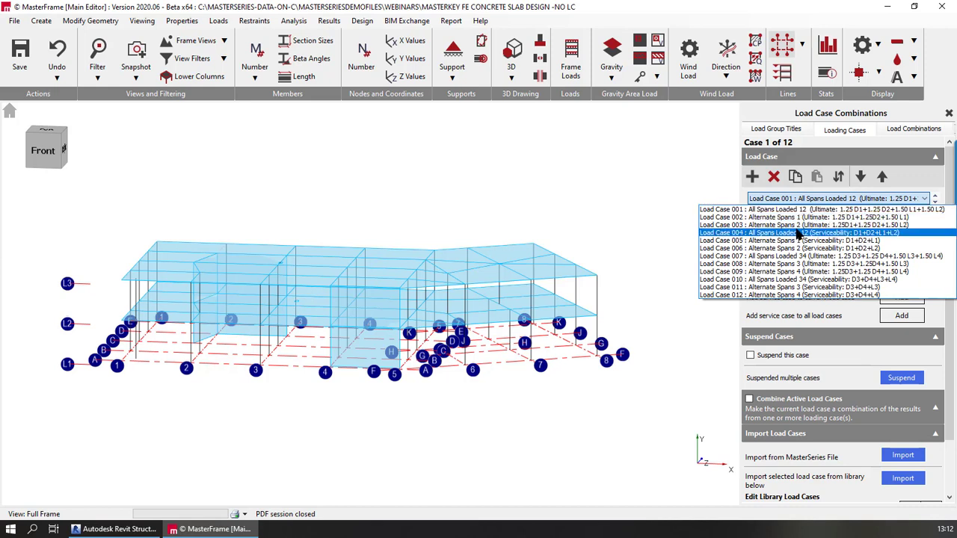
click(779, 303)
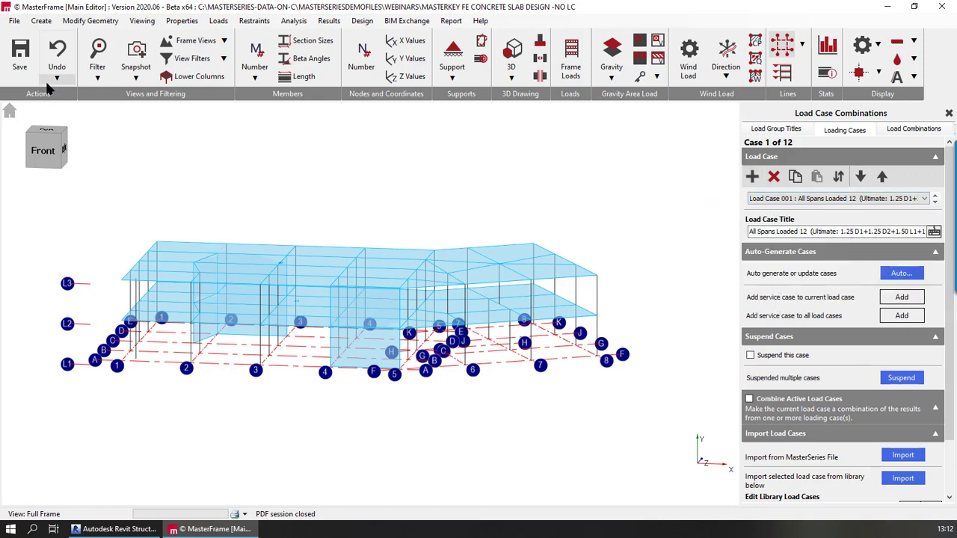
Open the FE surface alternate loading patterns and show Load Set 1 in the Plan at Level 1 view.
click(183, 20)
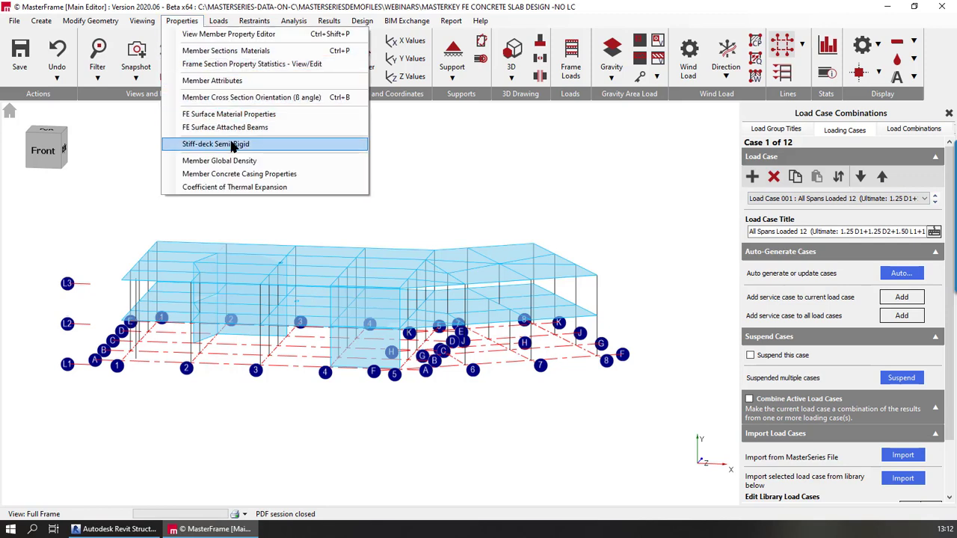
click(225, 21)
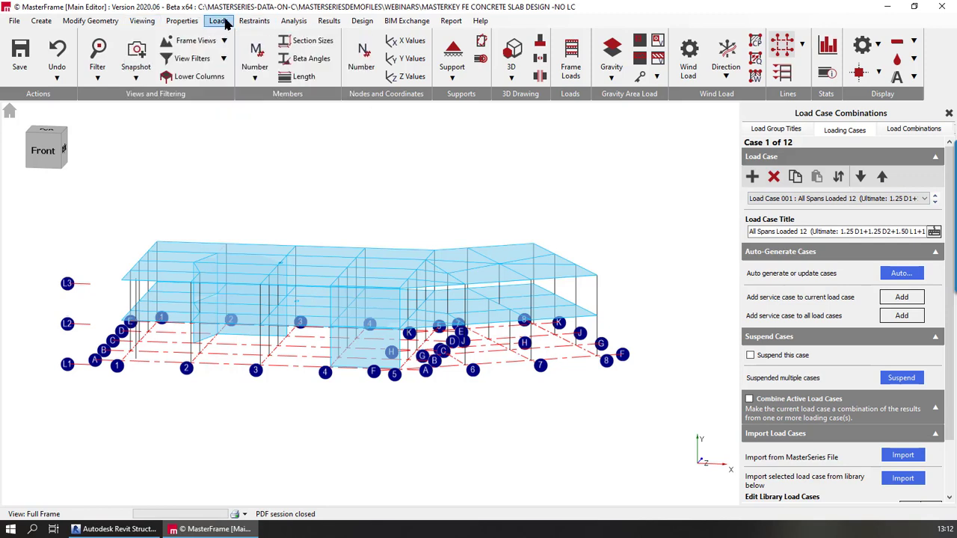
click(224, 21)
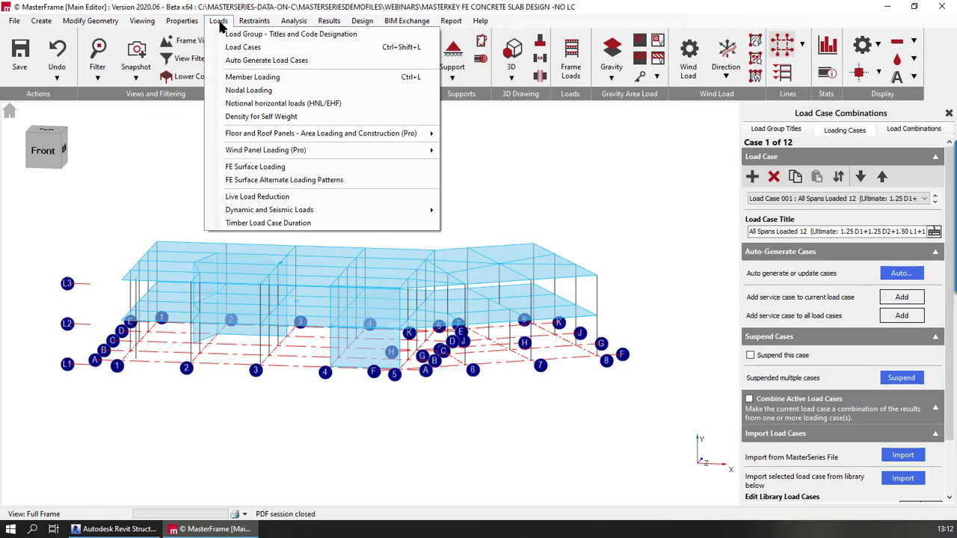
click(268, 181)
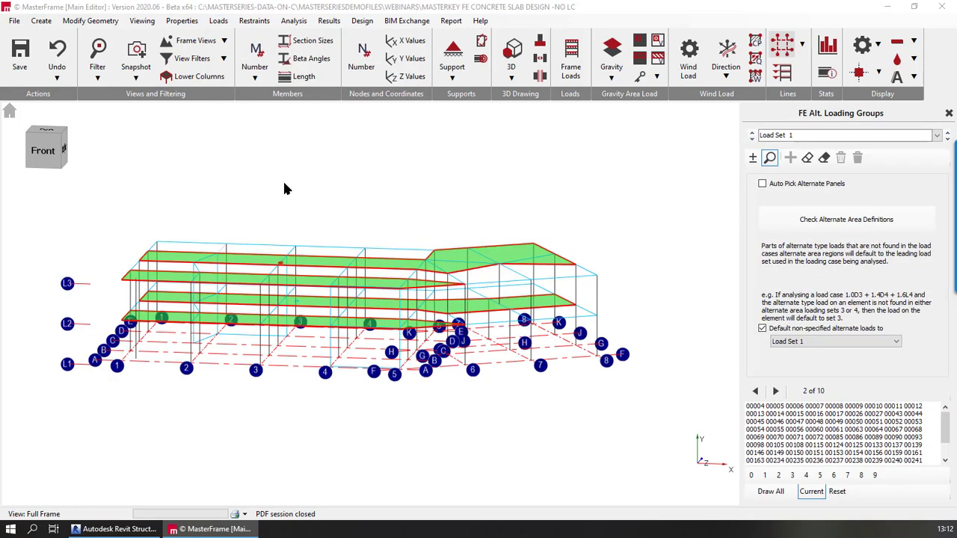
middle_drag(349, 430, 335, 432)
middle_drag(258, 452, 318, 453)
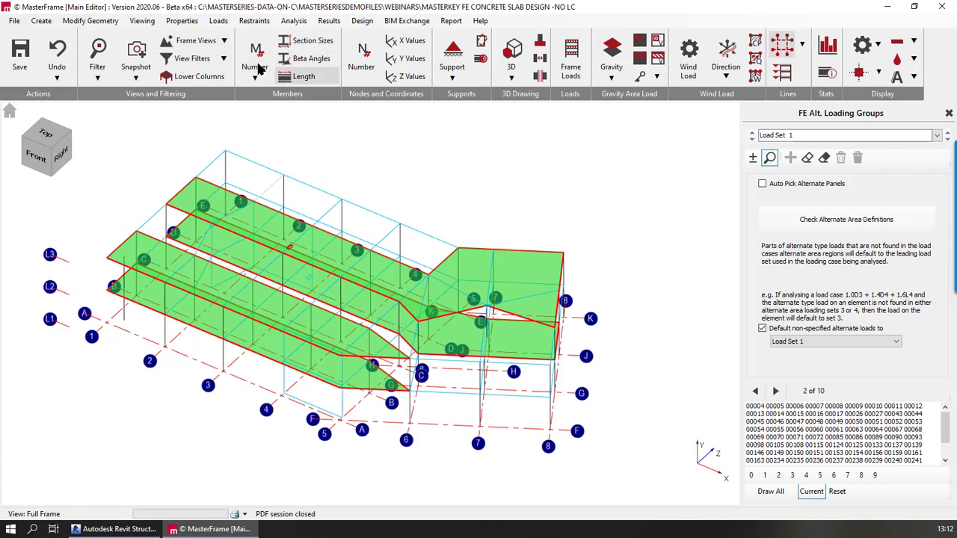
click(198, 41)
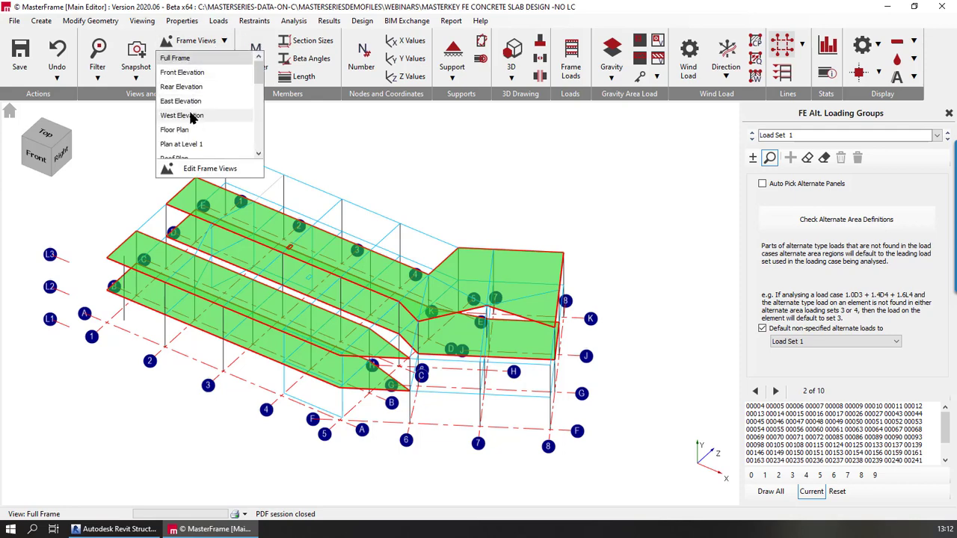
click(190, 145)
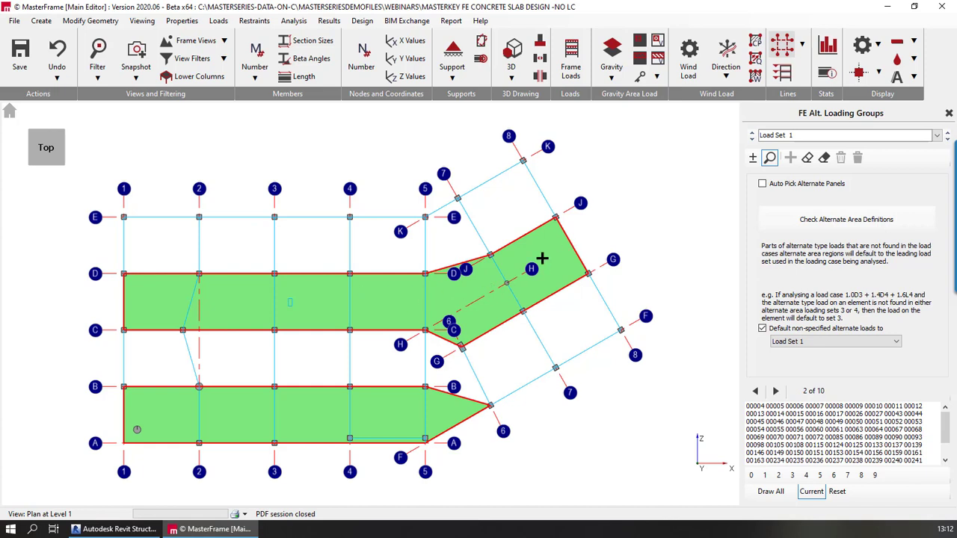
Review the alternate loading areas of Load Sets 1 and 2, displaying both sets together on the plan.
scroll(125, 313, down, 2)
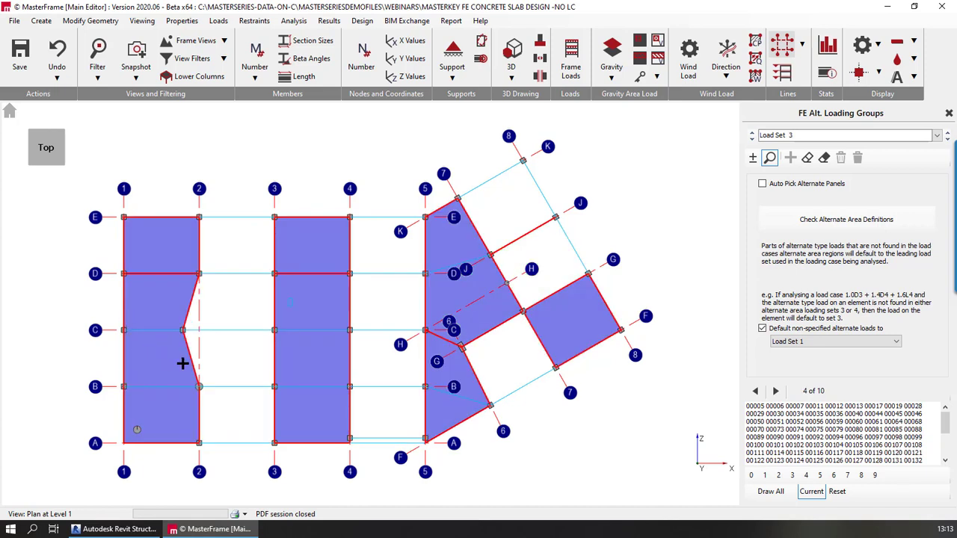
click(937, 135)
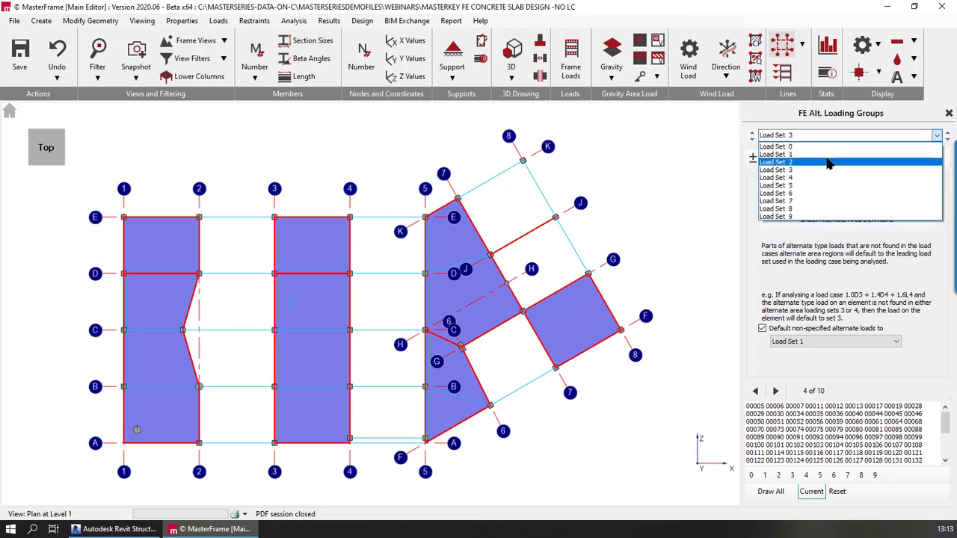
click(827, 155)
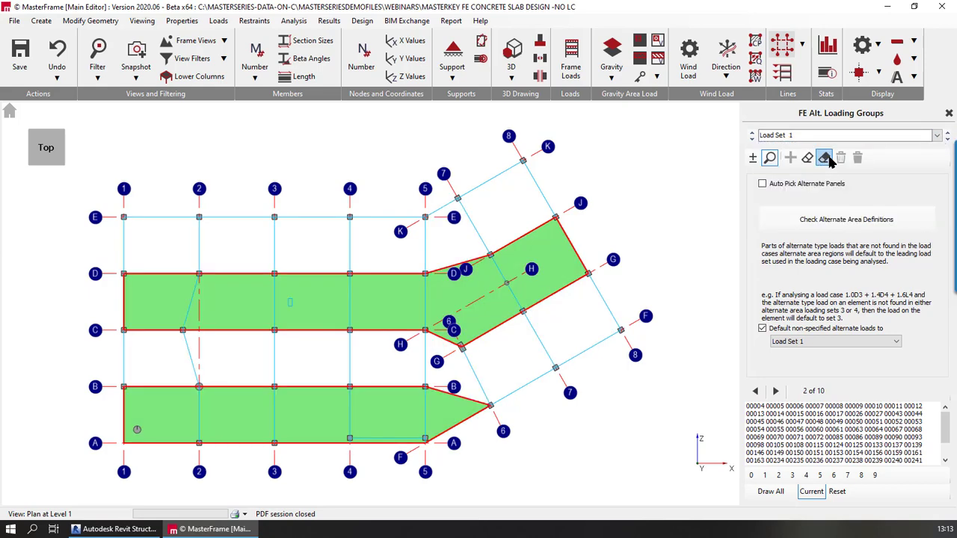
click(947, 139)
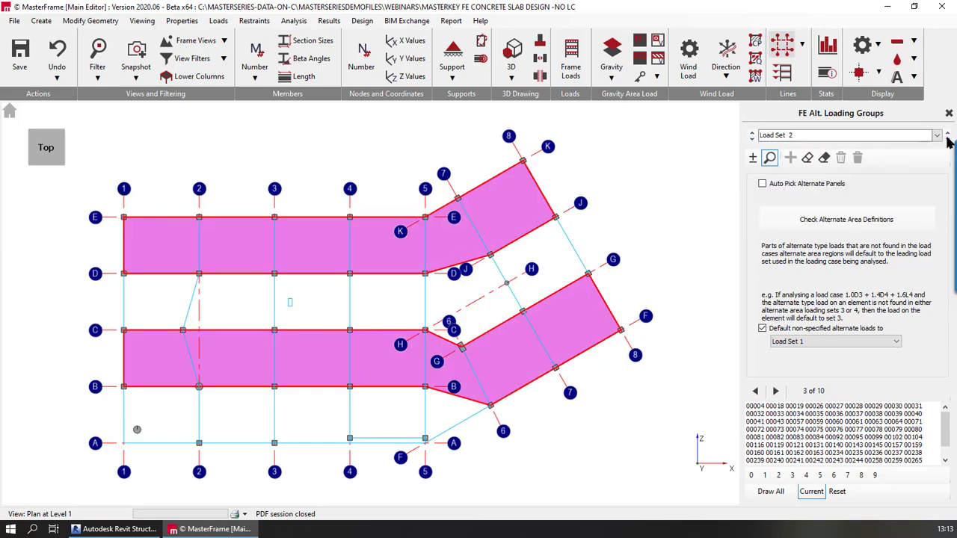
click(777, 476)
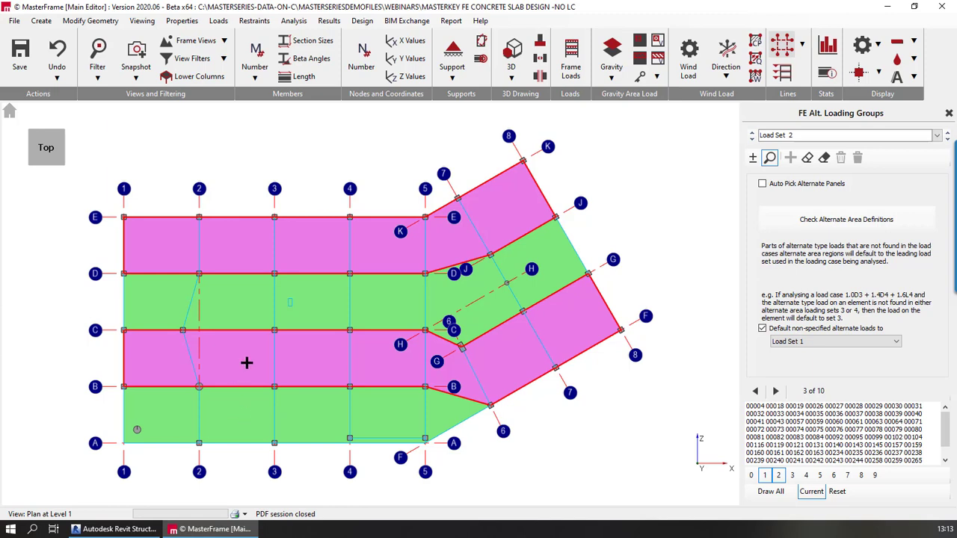
Review the alternate loading areas of Load Sets 3 and 4, displaying these two sets together on the plan.
click(938, 136)
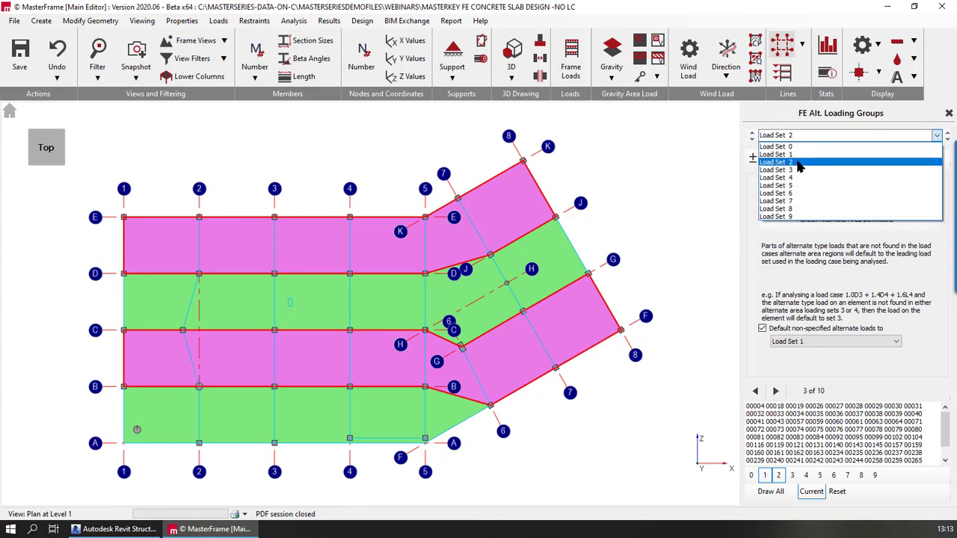
click(797, 162)
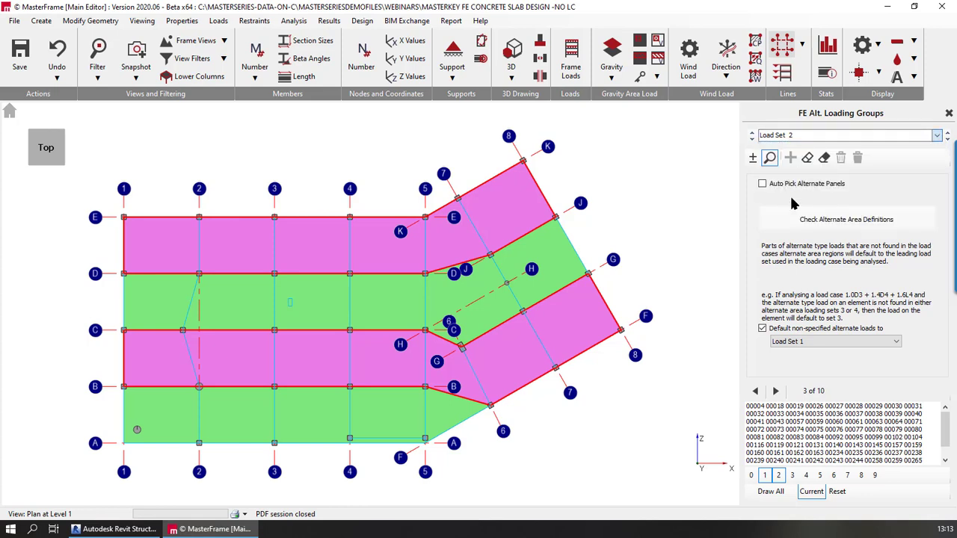
click(779, 477)
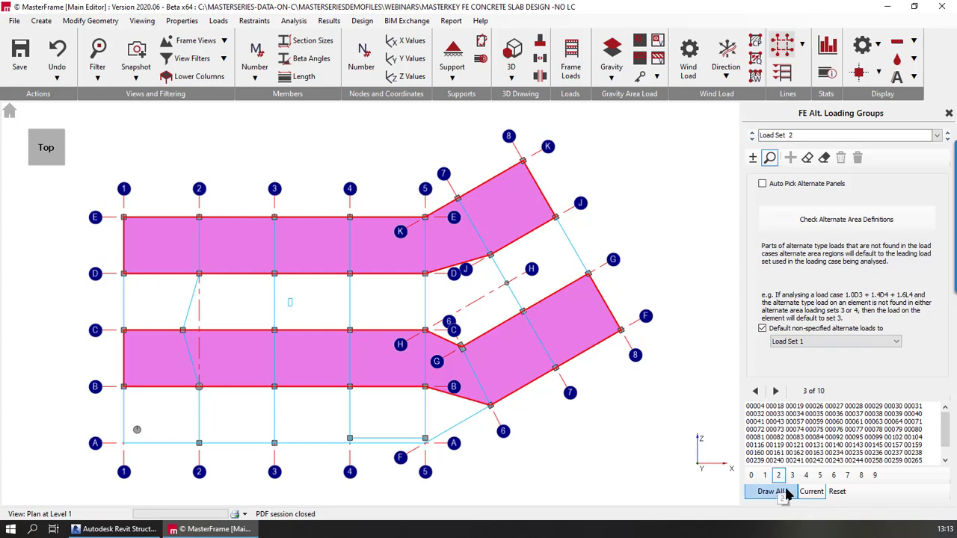
click(948, 140)
click(947, 136)
click(947, 136)
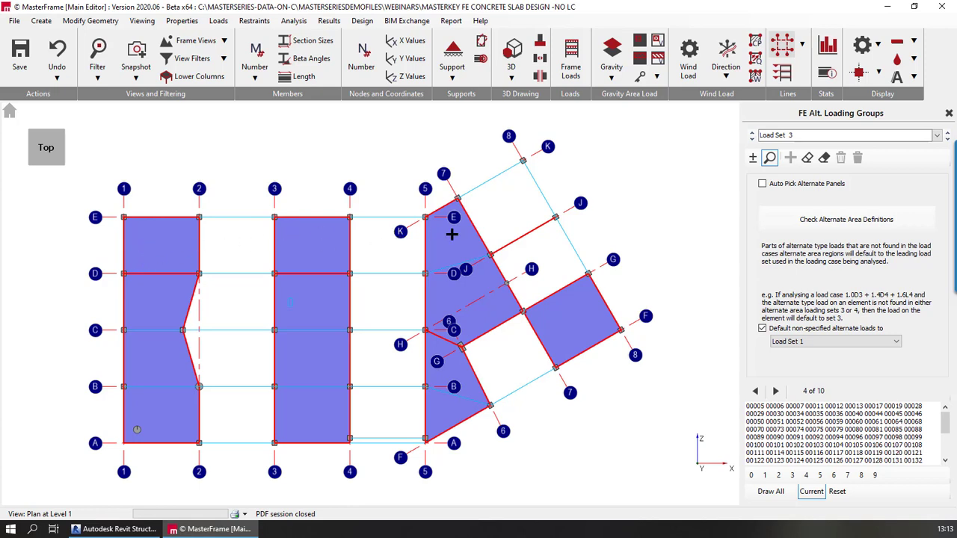
key(Down)
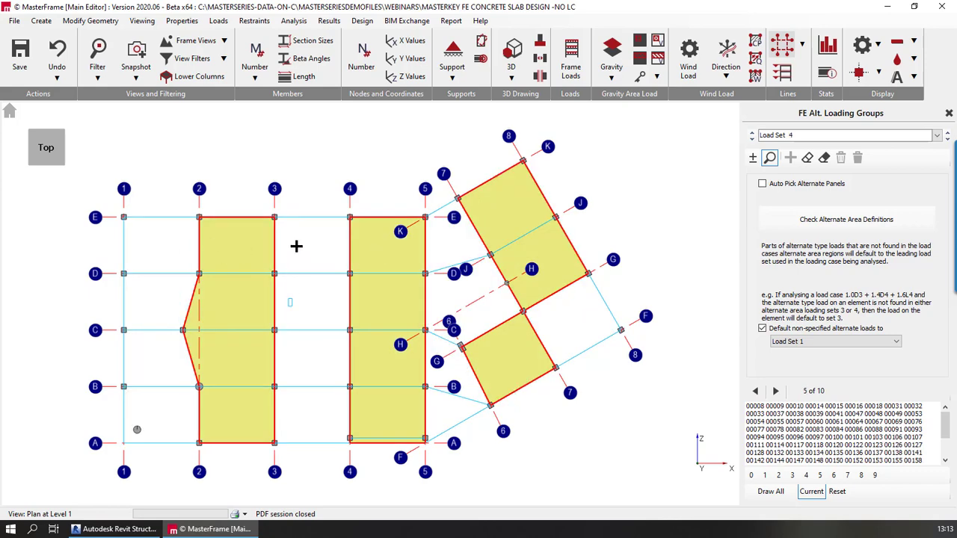
click(793, 476)
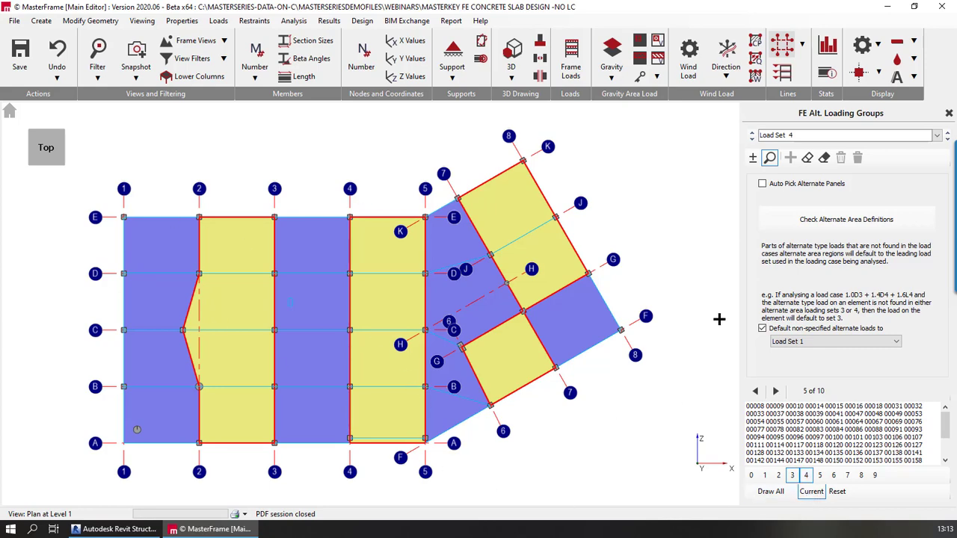
Inspect how the Load Set 3 and 4 boundaries meet at the column on grids 7 and G, and view the pattern in 3D.
scroll(516, 324, up, 5)
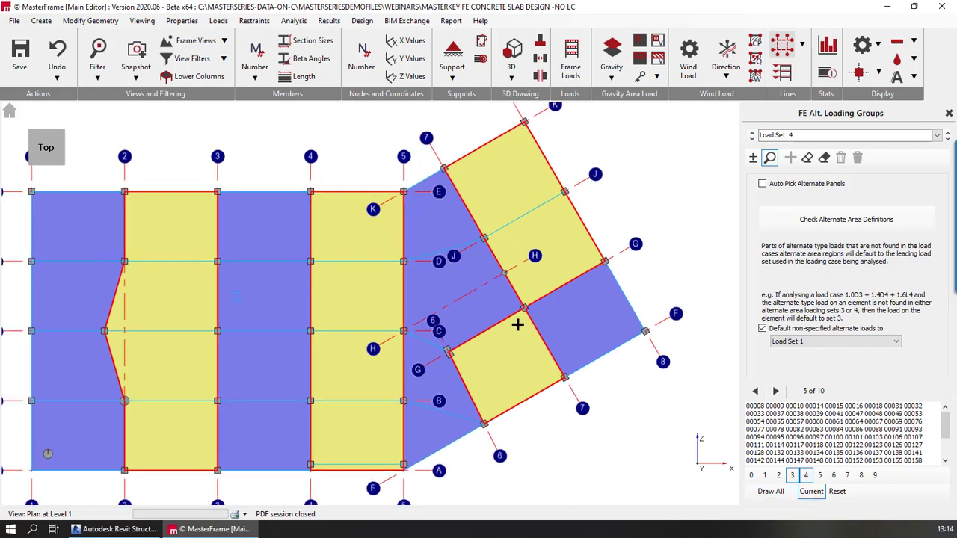
scroll(517, 324, down, 1)
scroll(566, 252, up, 3)
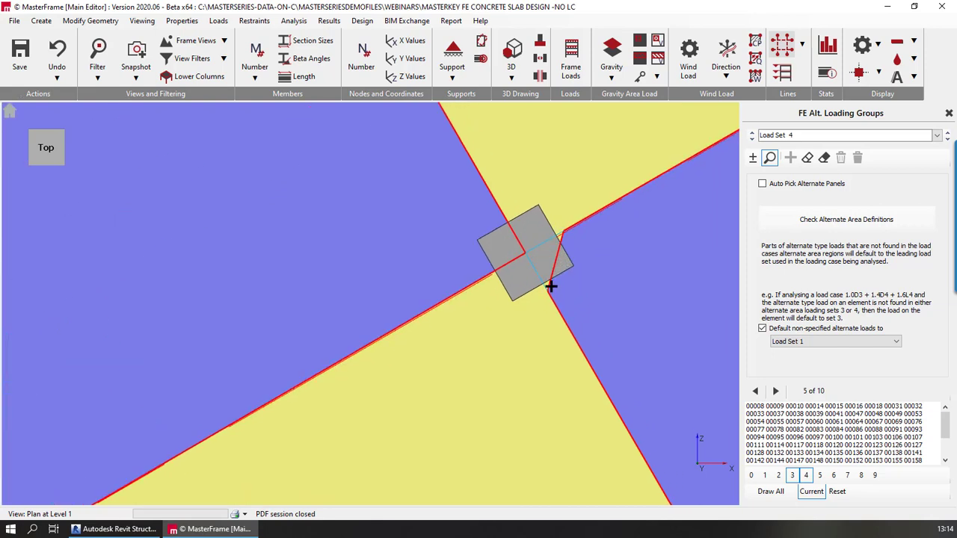
scroll(476, 346, down, 1)
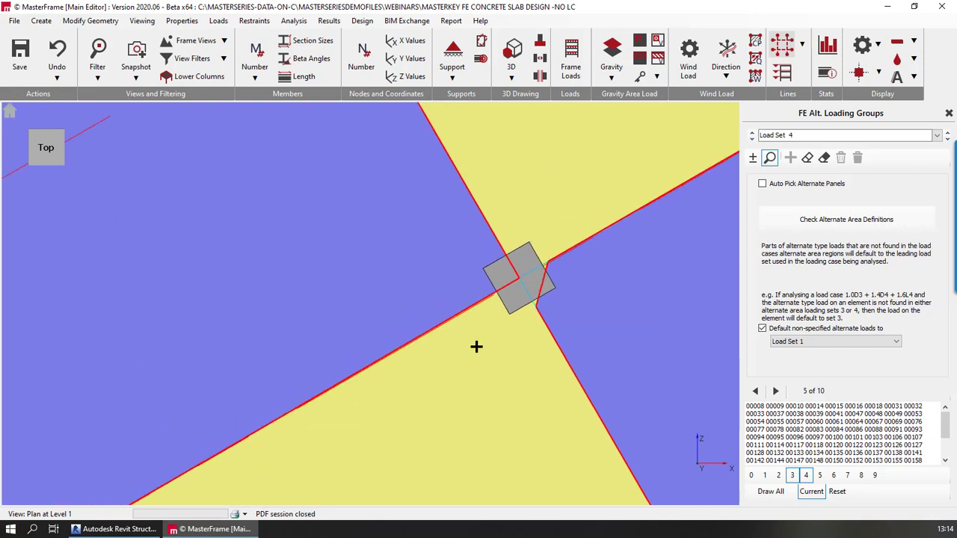
scroll(476, 346, down, 3)
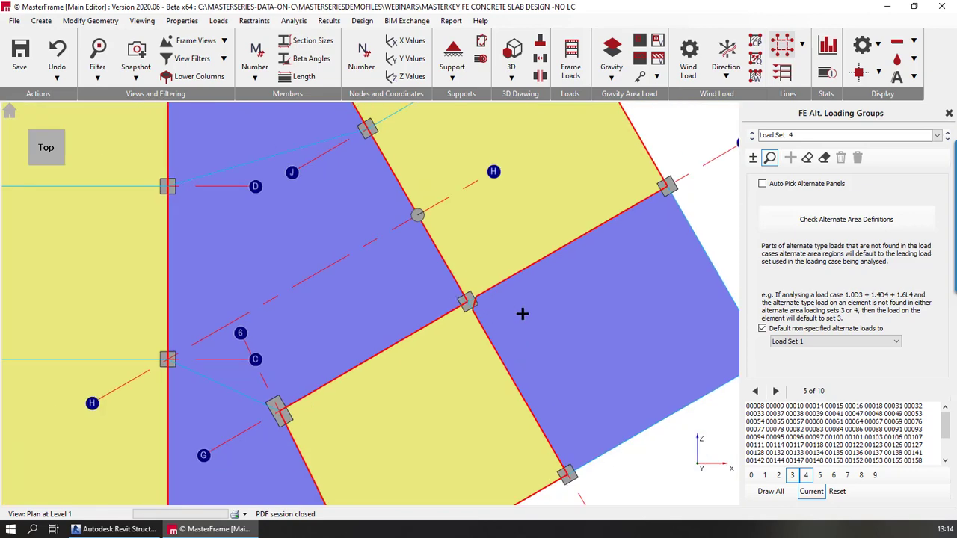
scroll(394, 343, down, 5)
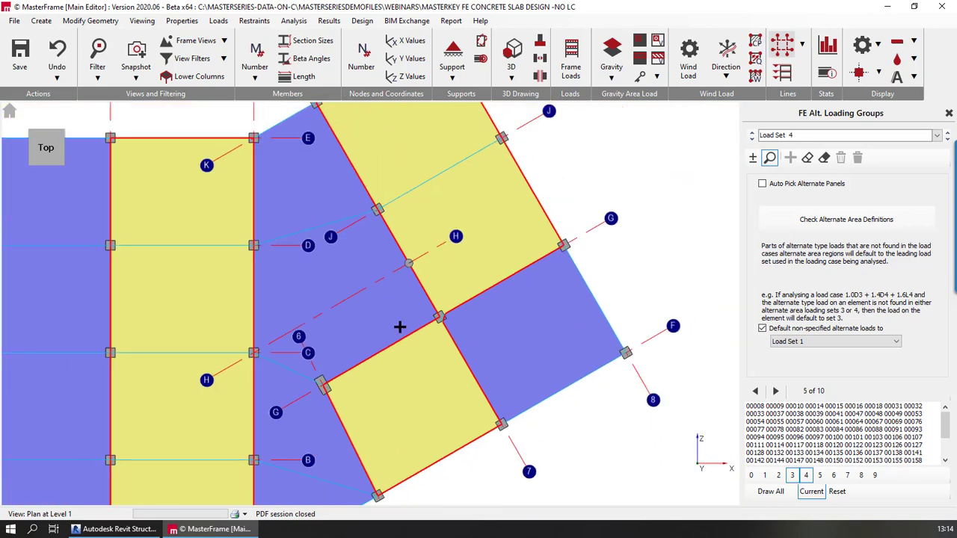
middle_drag(484, 277, 444, 247)
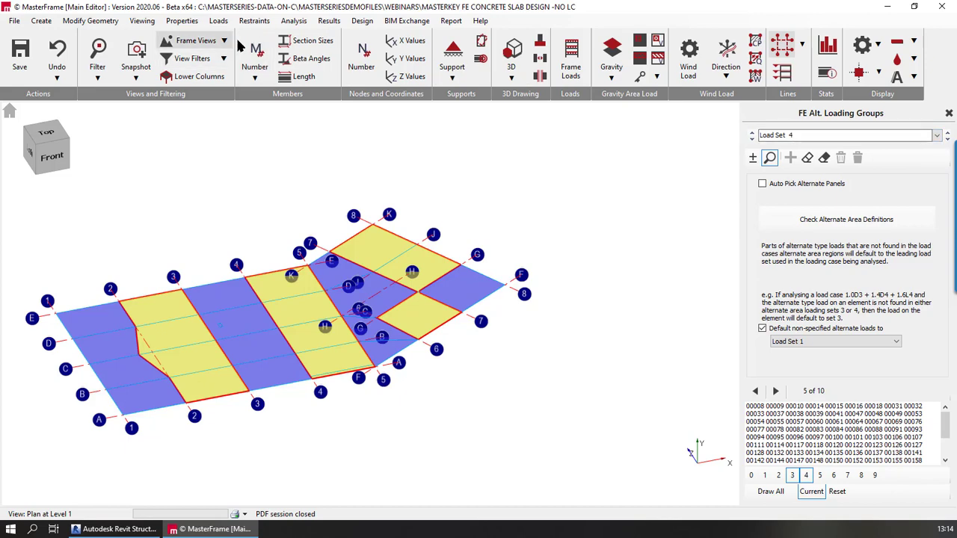
Open the load case combinations and view the defined loading cases.
click(219, 22)
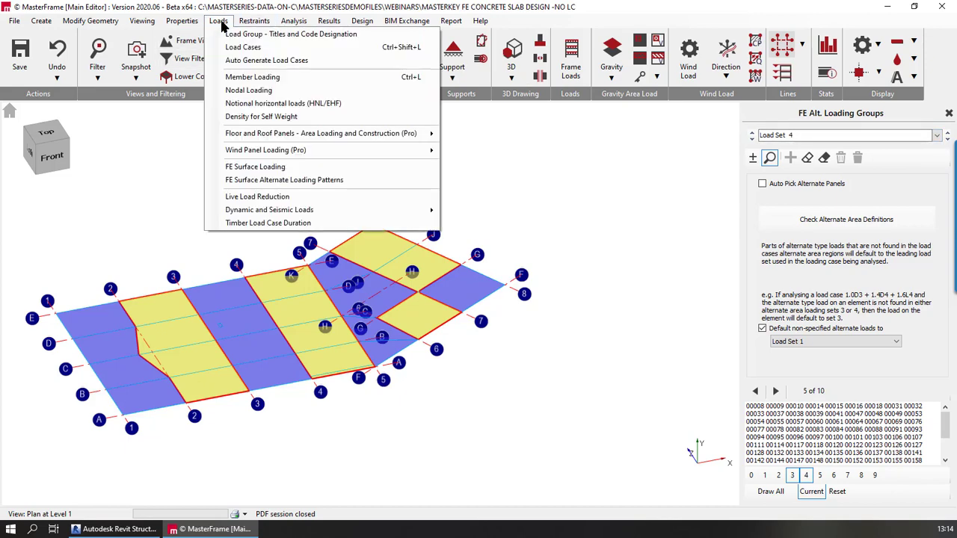
click(221, 23)
click(219, 22)
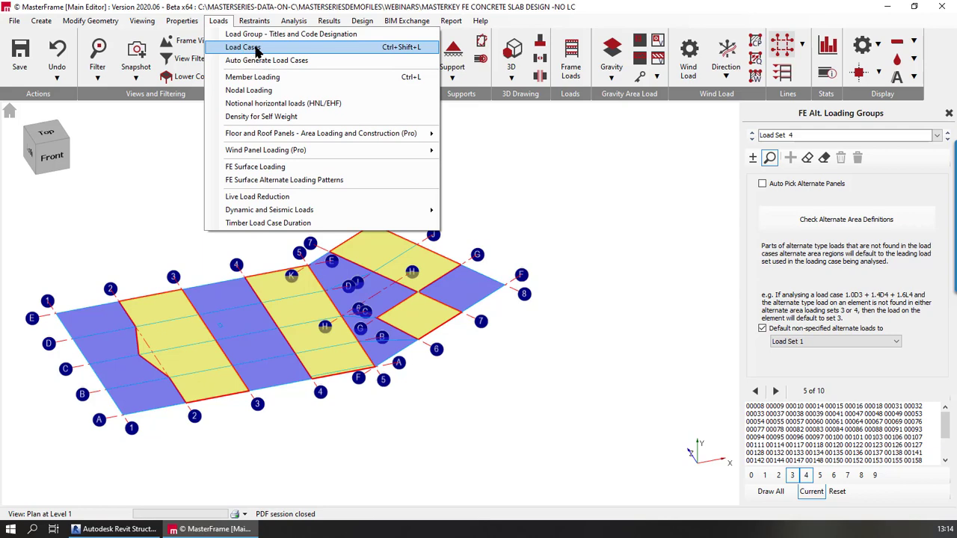
click(255, 47)
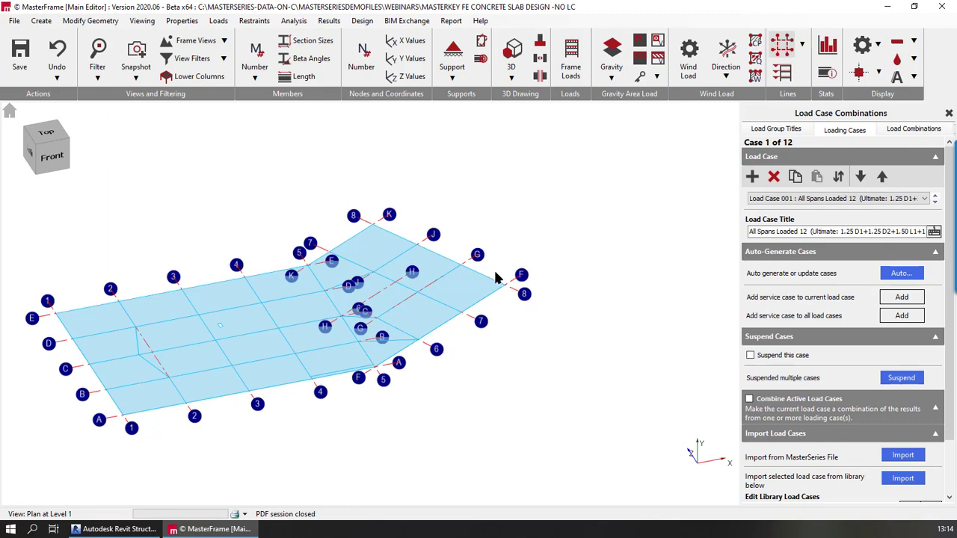
click(807, 199)
click(812, 202)
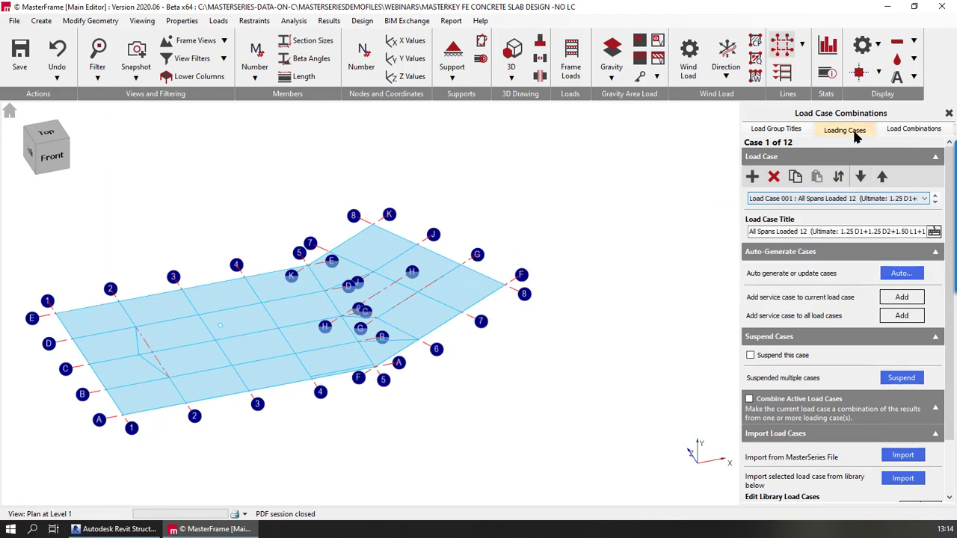
Review the load combination factors of load cases 001 to 003 and the list of ultimate and serviceability cases.
click(918, 130)
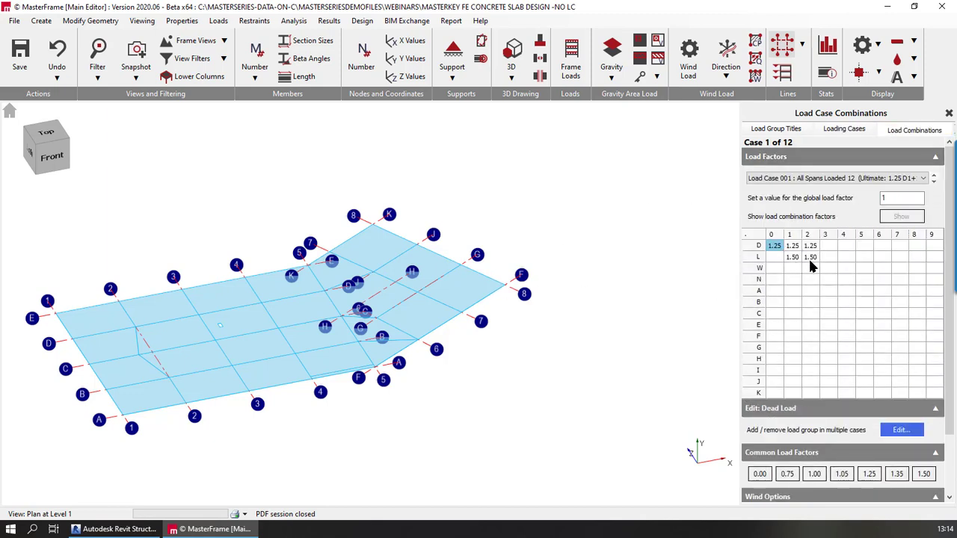
click(933, 182)
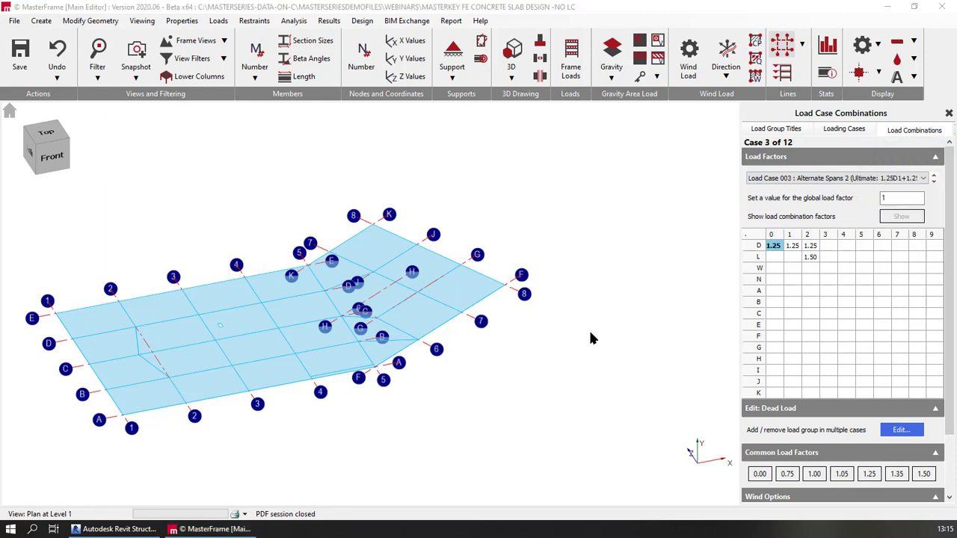
click(926, 179)
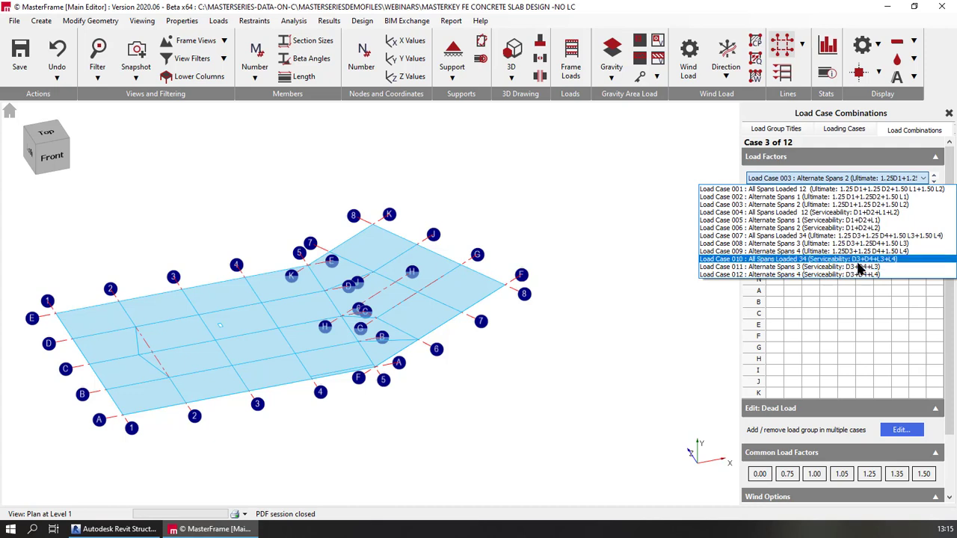
click(656, 179)
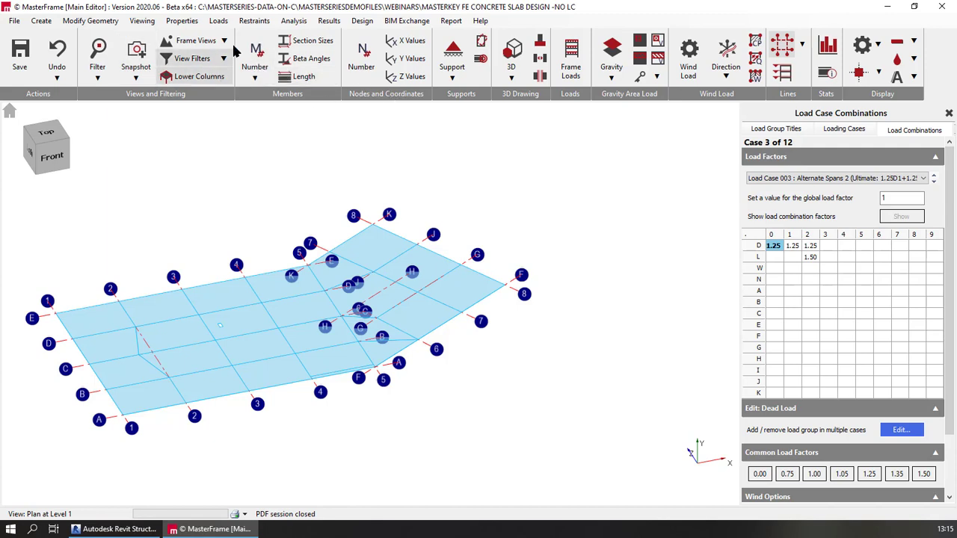
Run a static analysis of the model as a Space Frame without suspending any load cases.
click(296, 21)
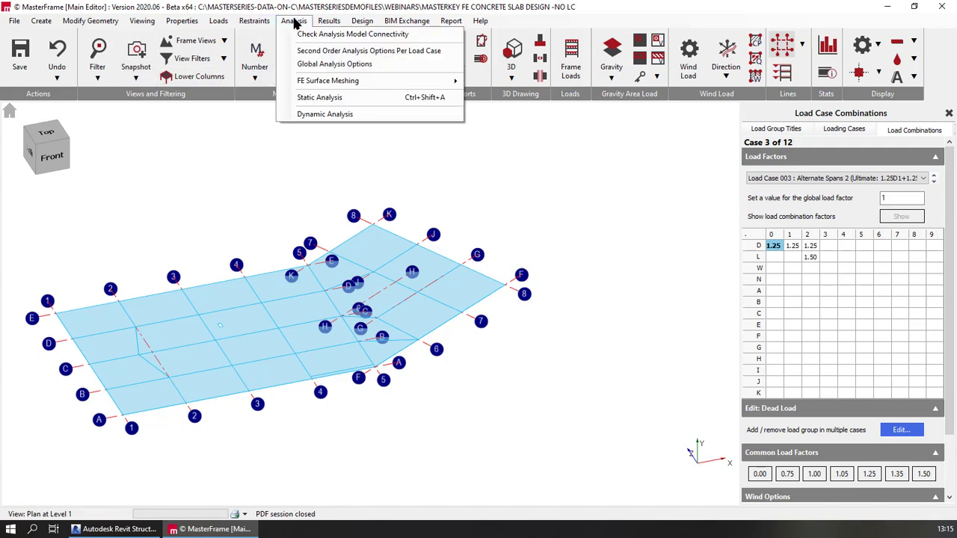
click(341, 98)
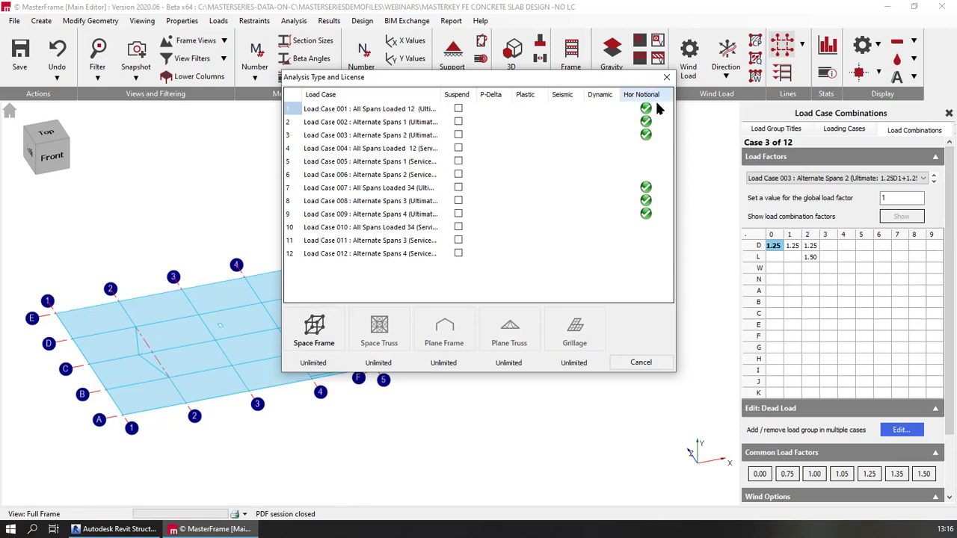
click(317, 338)
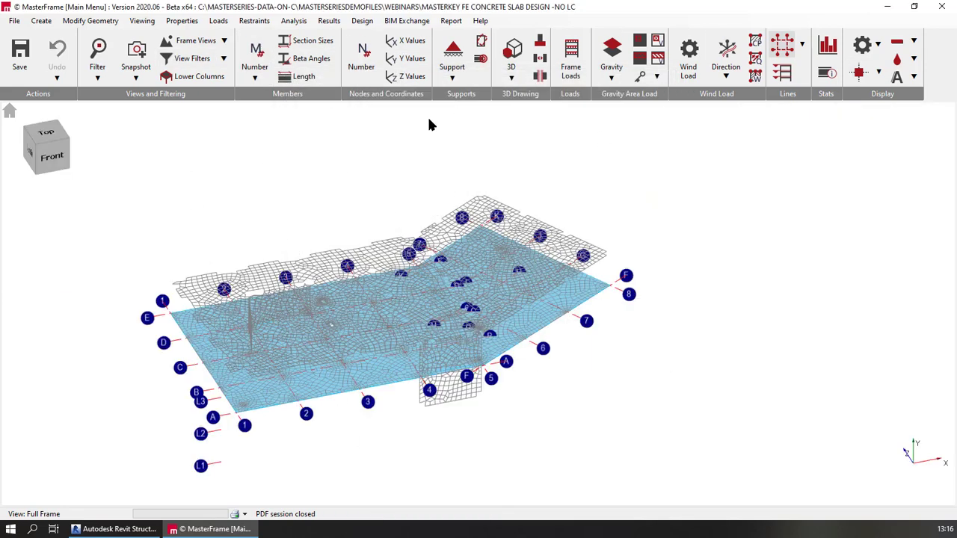
Restore the default 3D view of the full frame and turn off drawing of the FE mesh outside the editor.
click(221, 43)
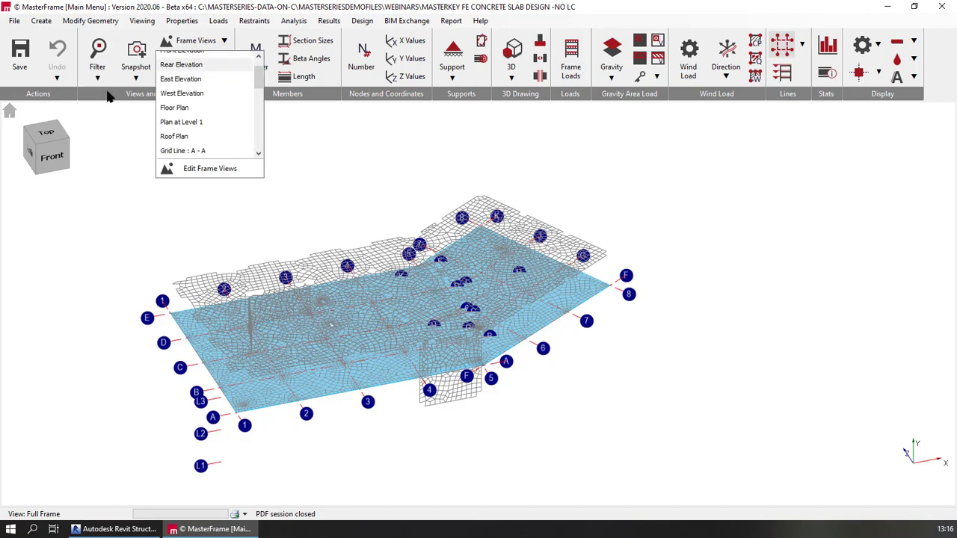
click(9, 111)
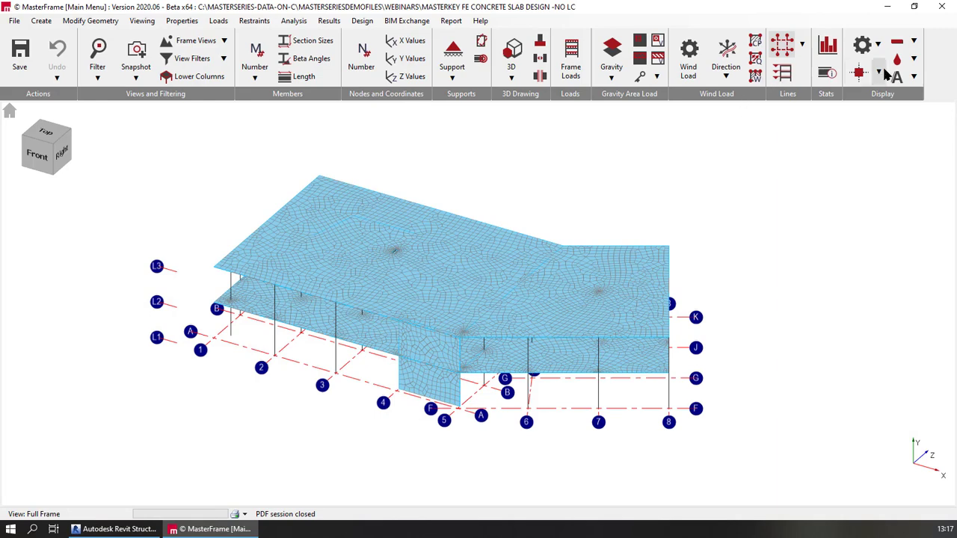
click(879, 45)
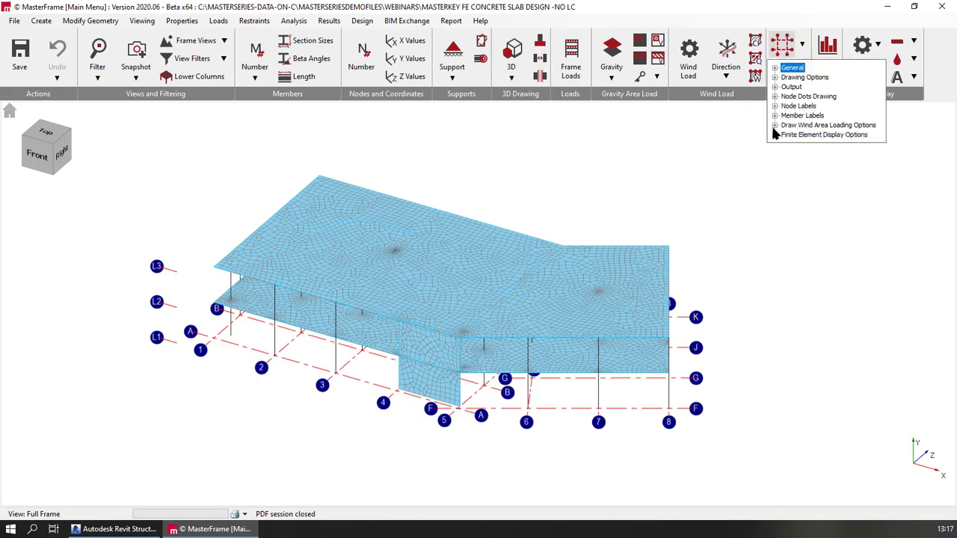
click(775, 135)
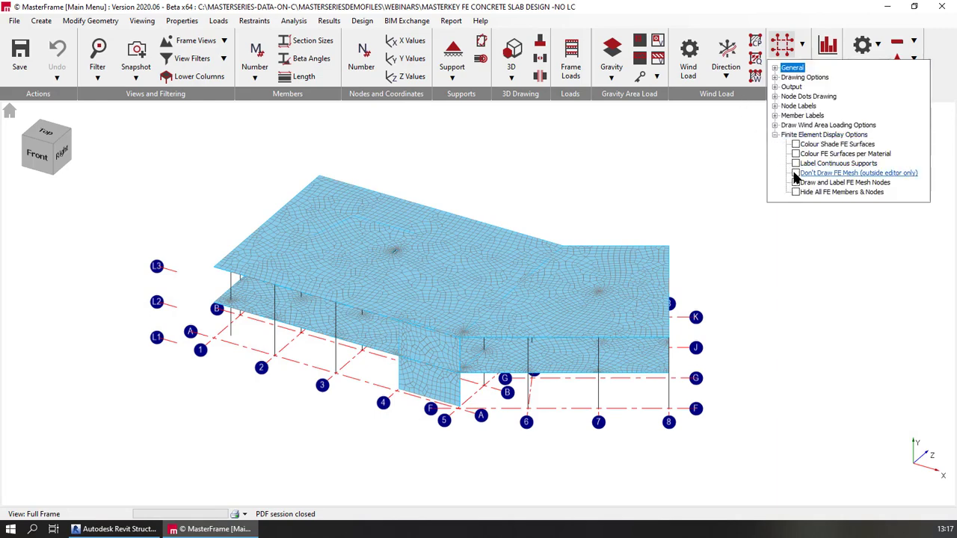
click(795, 173)
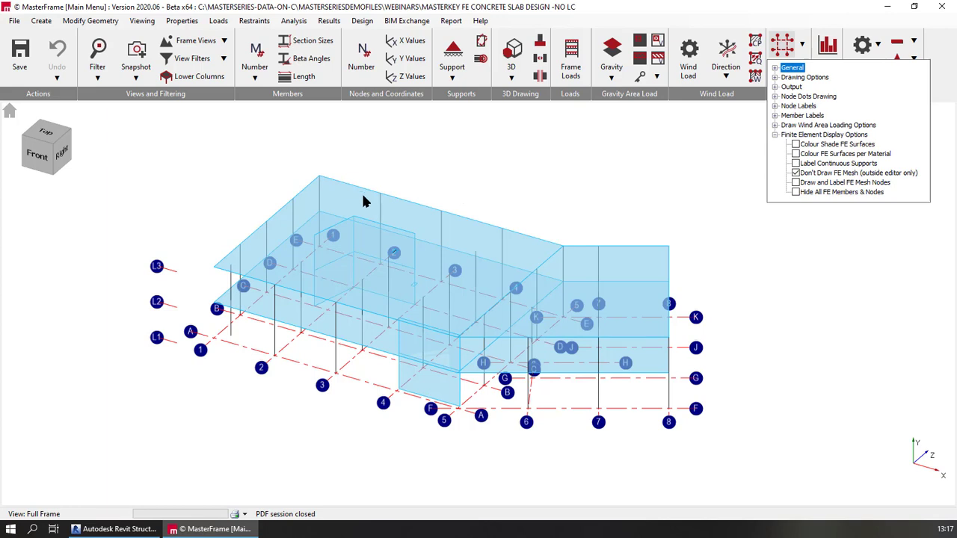
Open the graphic analysis results and view the line elements' bending moment diagrams, returning to Geometry / Axial.
click(329, 21)
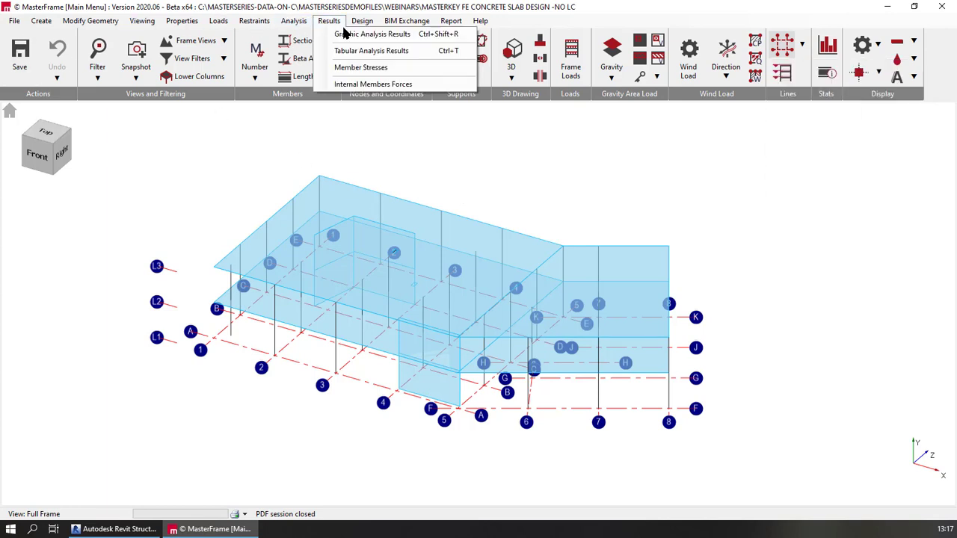
click(358, 33)
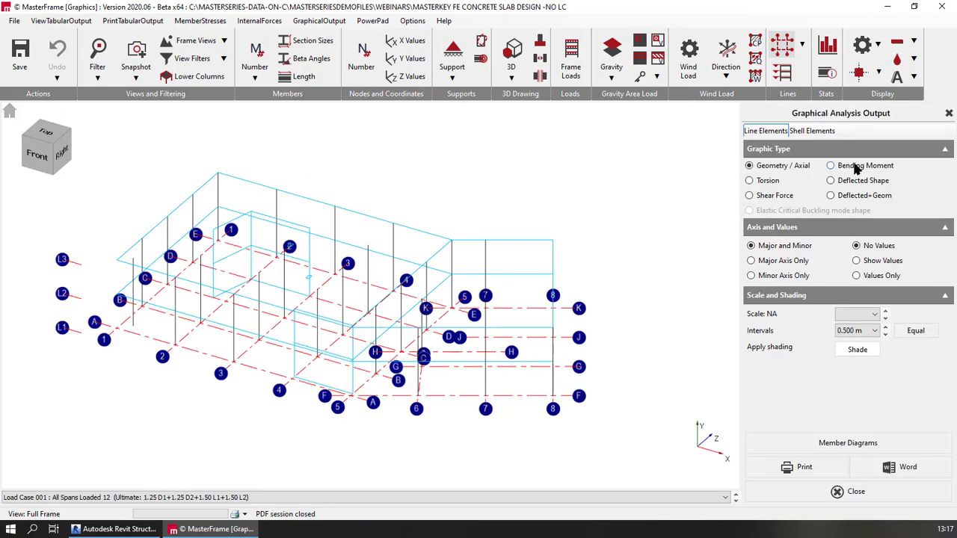
click(862, 172)
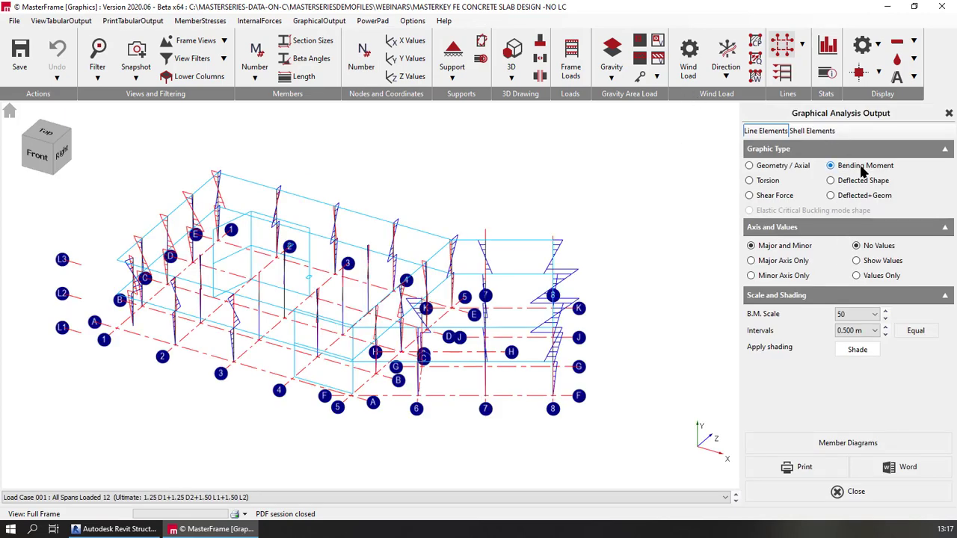
click(782, 166)
View the shell elements' Y displacement contours for serviceability load cases 004, 005 and 006.
click(805, 132)
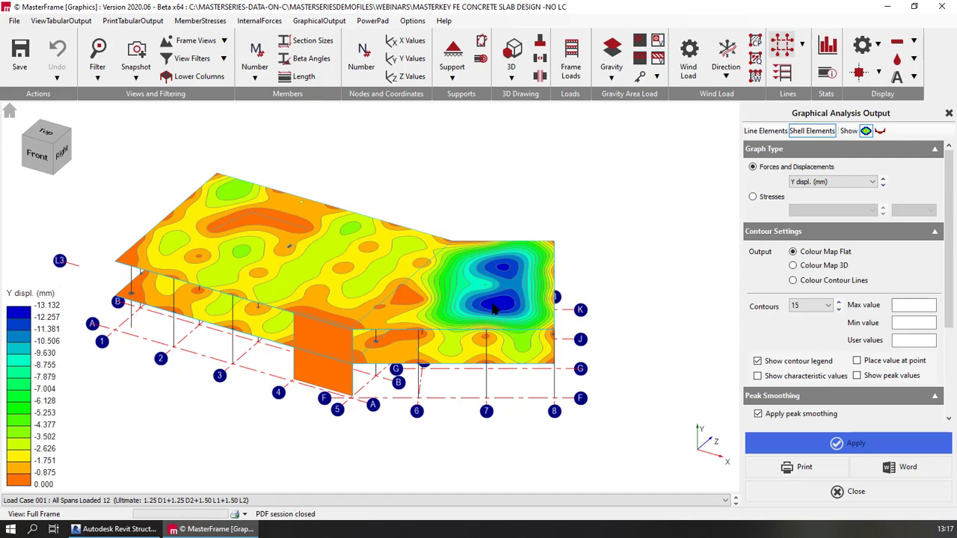
click(267, 500)
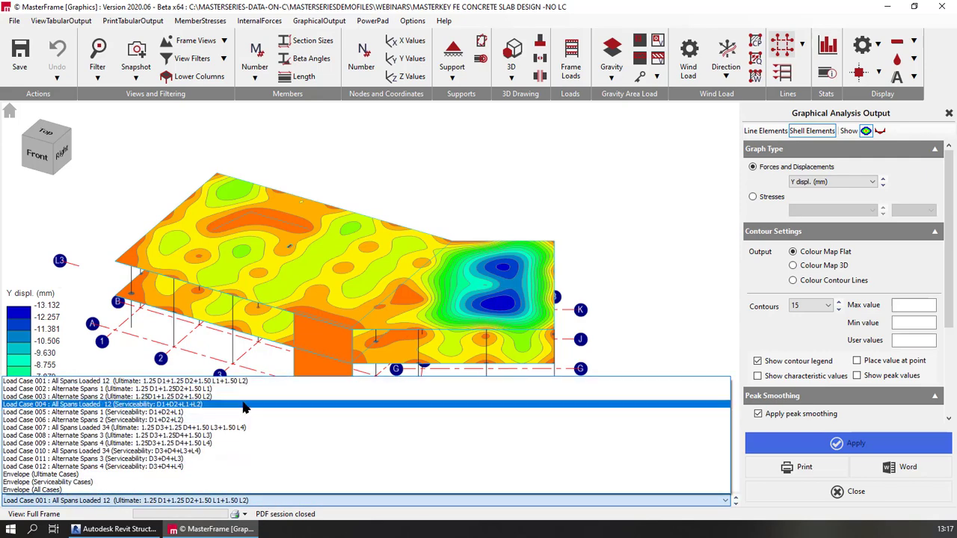
click(241, 407)
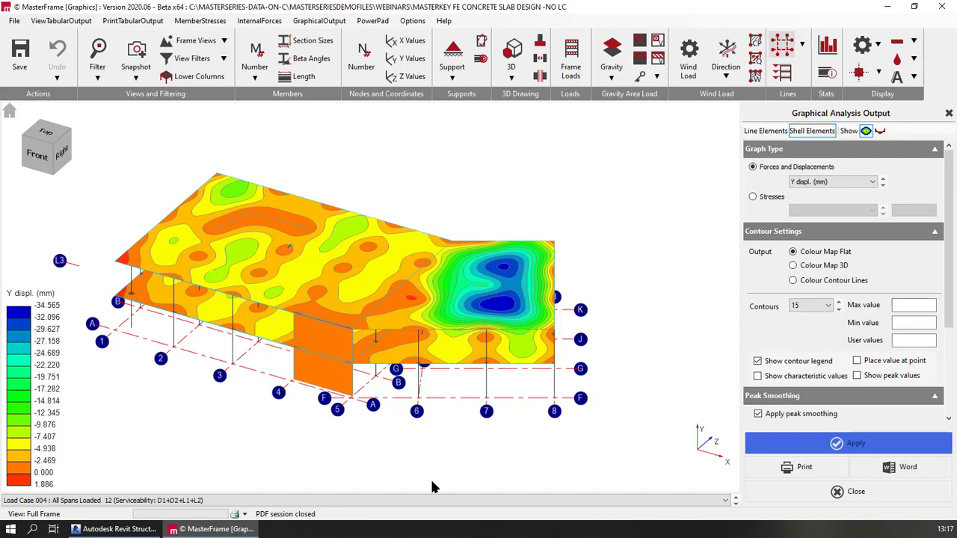
click(322, 501)
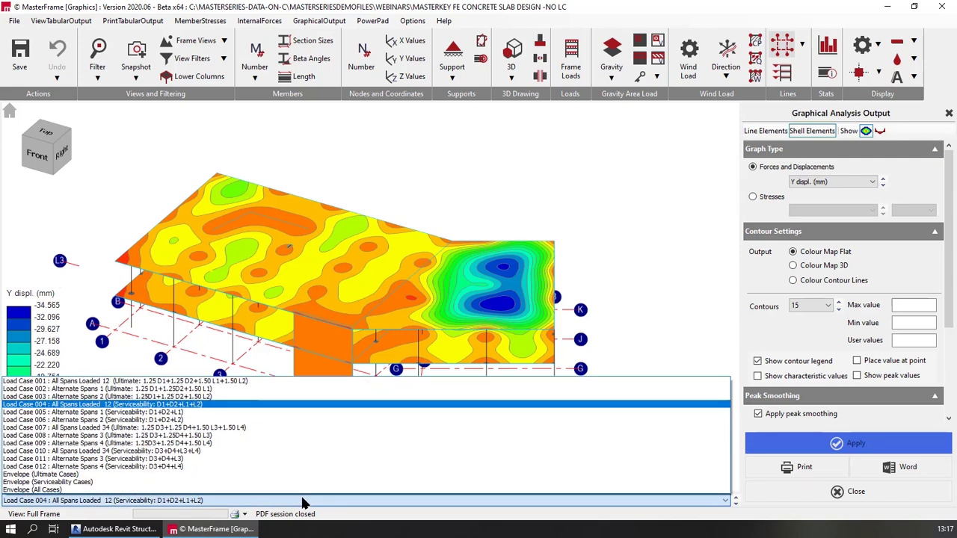
click(299, 412)
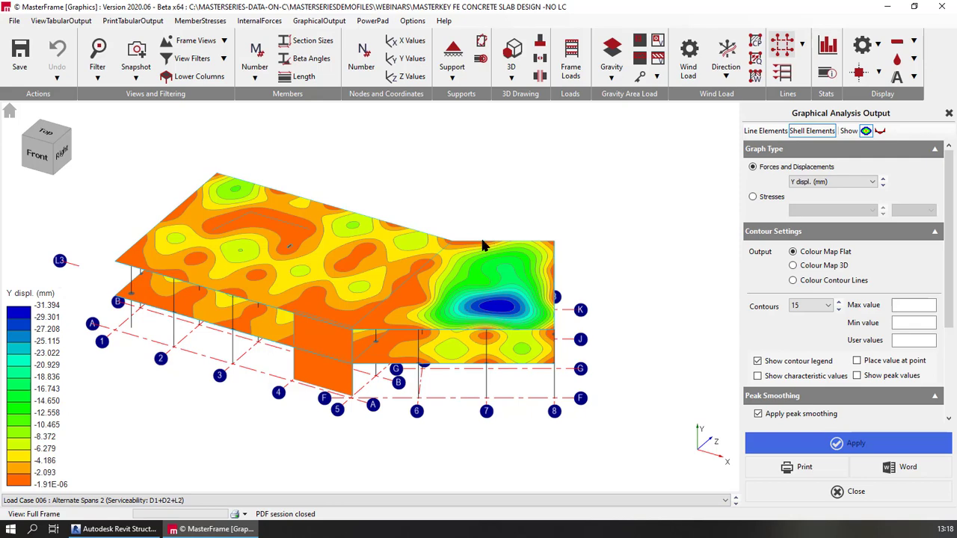
Compare the shell Y displacement contours of load cases 011, 010 and 009, and check the available envelope cases.
click(198, 500)
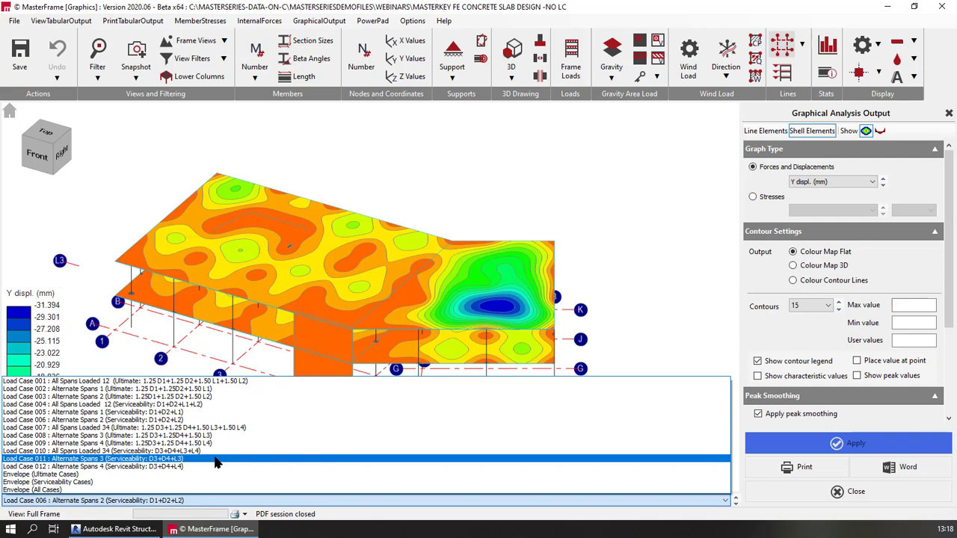
click(216, 460)
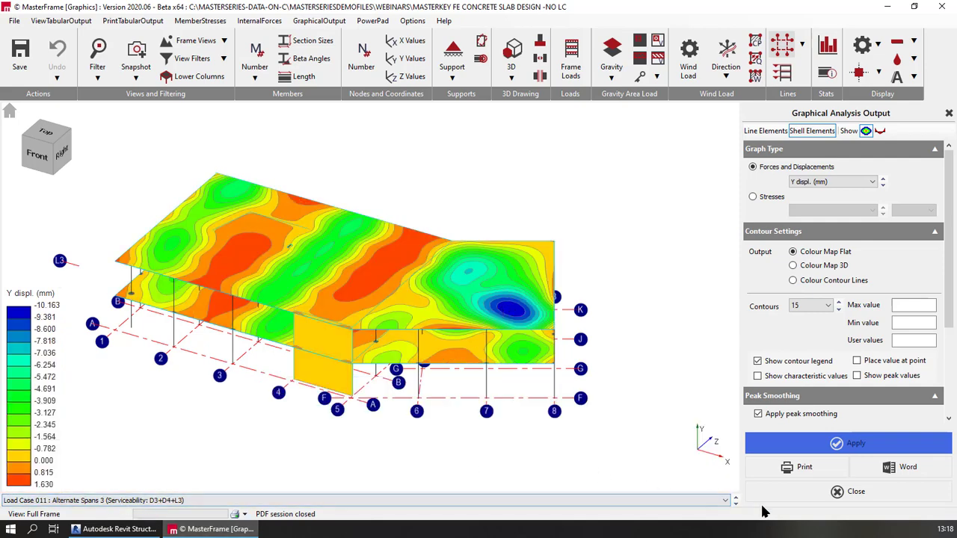
click(736, 498)
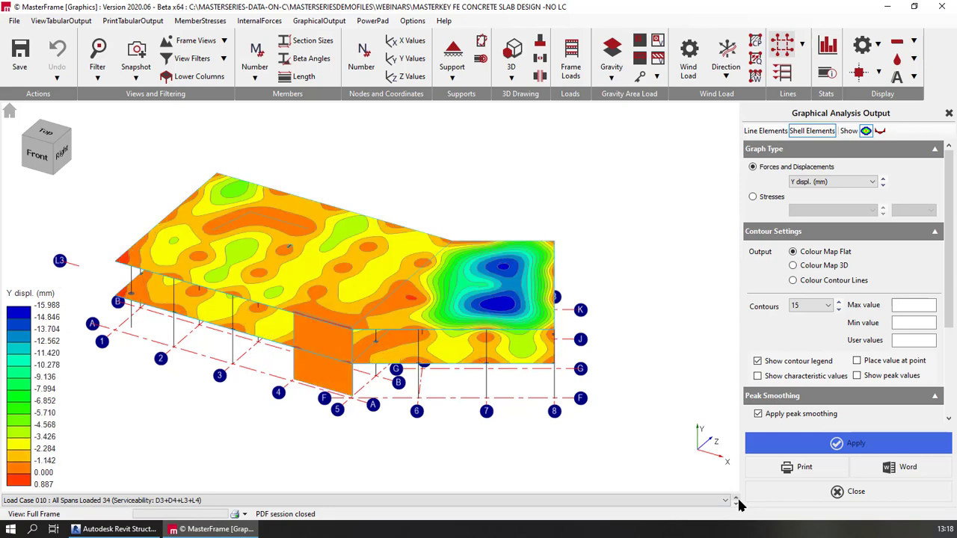
click(736, 505)
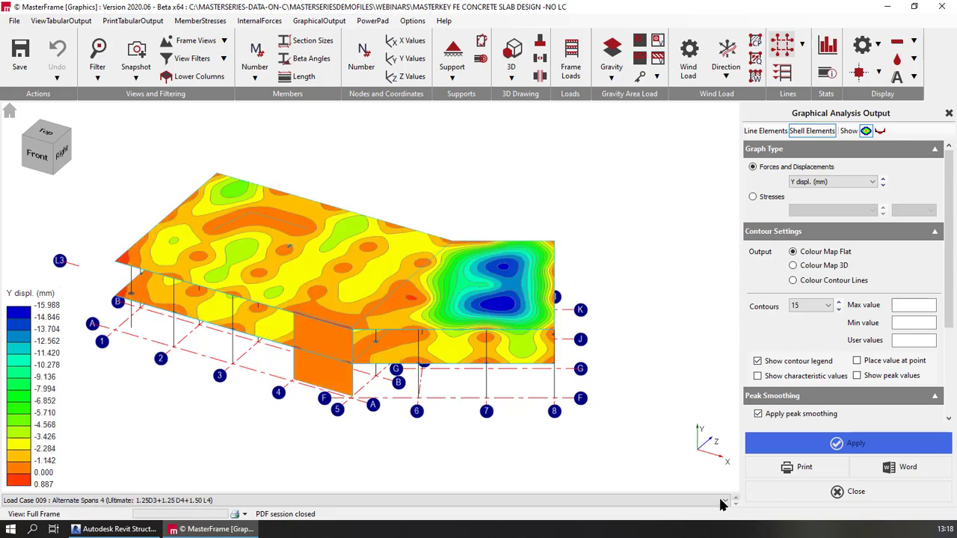
click(682, 500)
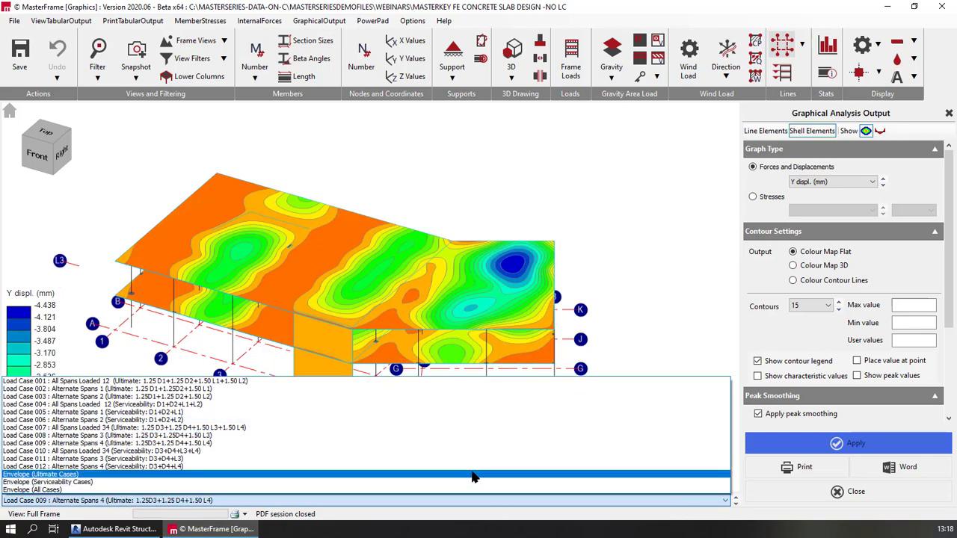
click(685, 173)
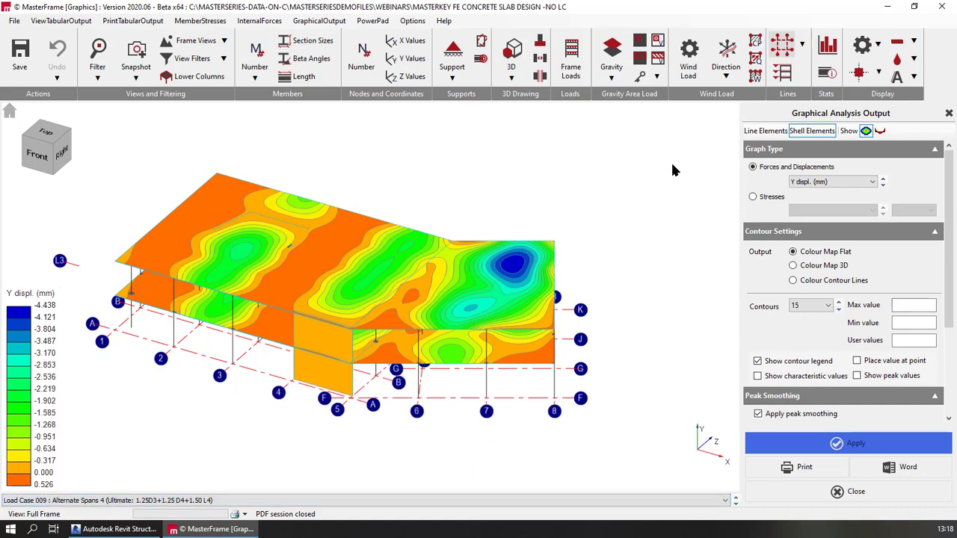
Display the required top XX reinforcement contours for the slabs, setting the FE slab design code to EC2: 2004.
click(827, 182)
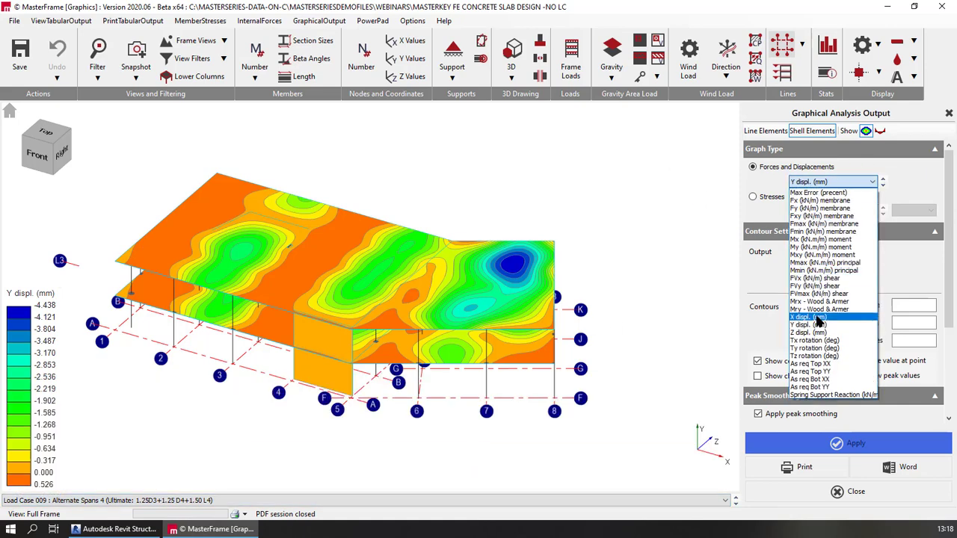
click(818, 365)
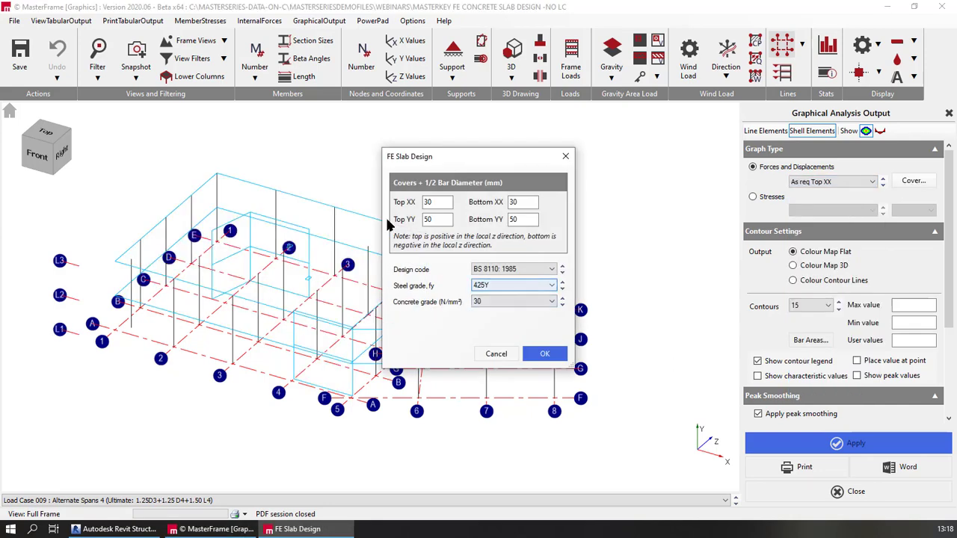
click(495, 269)
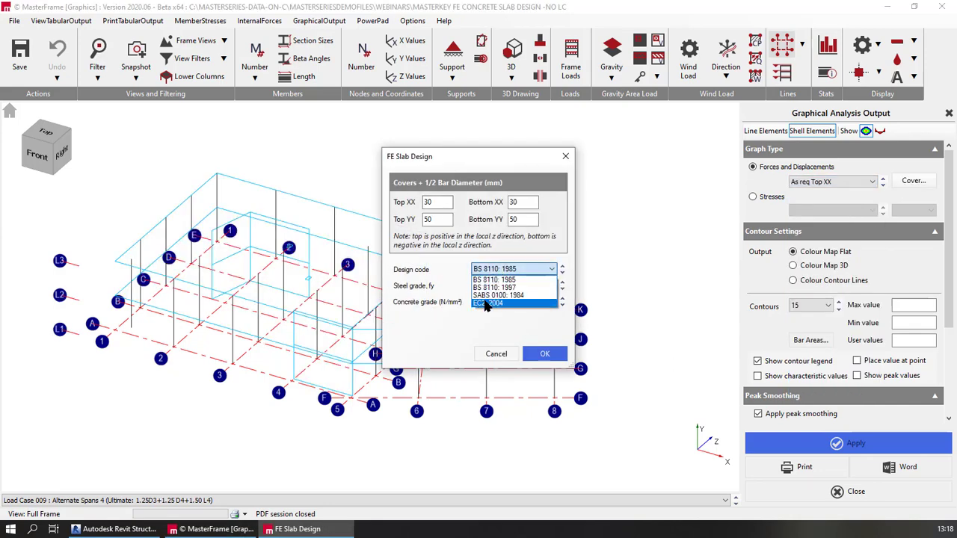
click(489, 304)
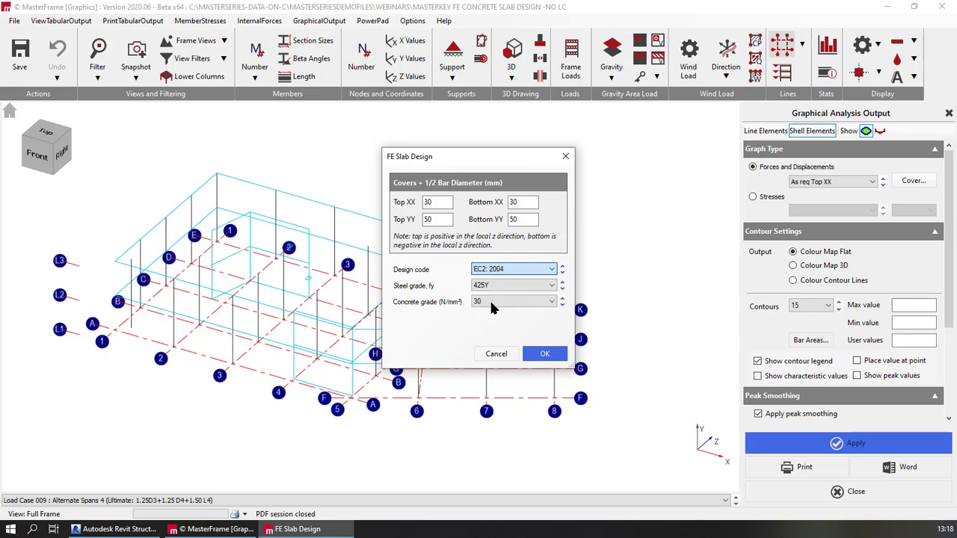
click(544, 354)
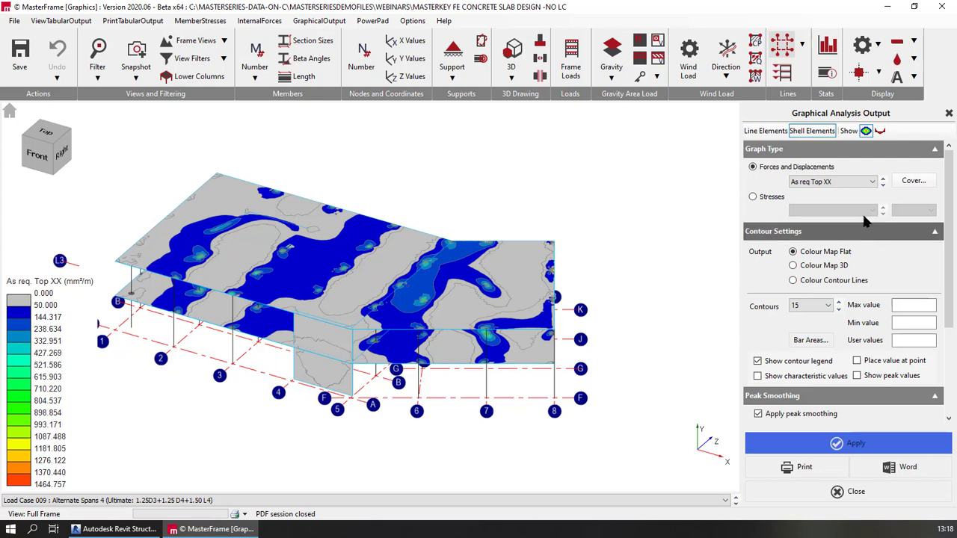
Display the required bottom XX reinforcement contours for the Envelope (Ultimate Cases), followed by the bottom YY contours.
click(836, 182)
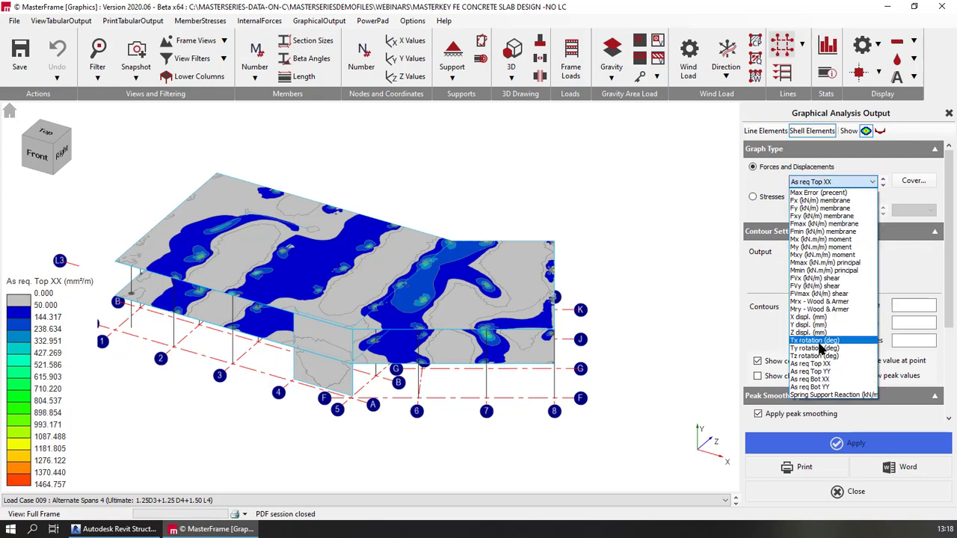
click(813, 379)
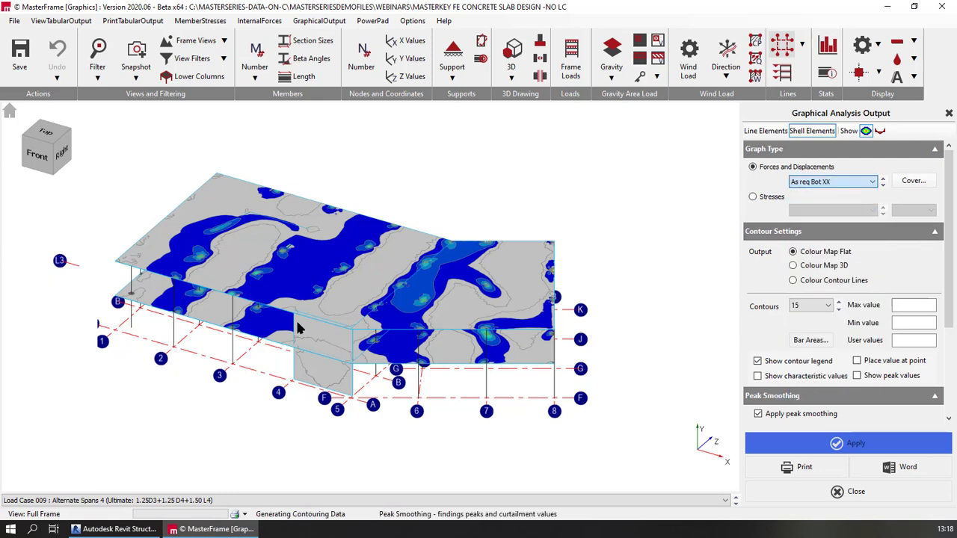
click(90, 500)
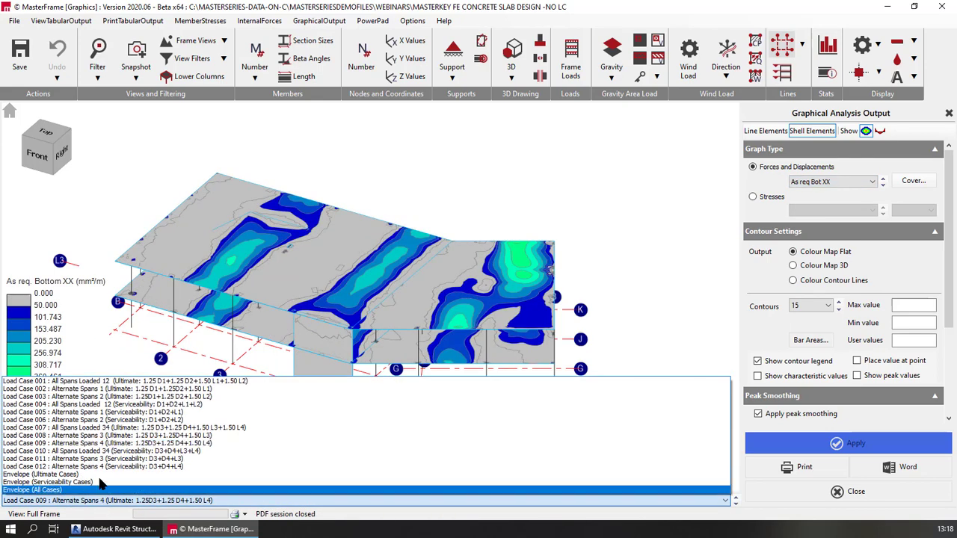
click(84, 475)
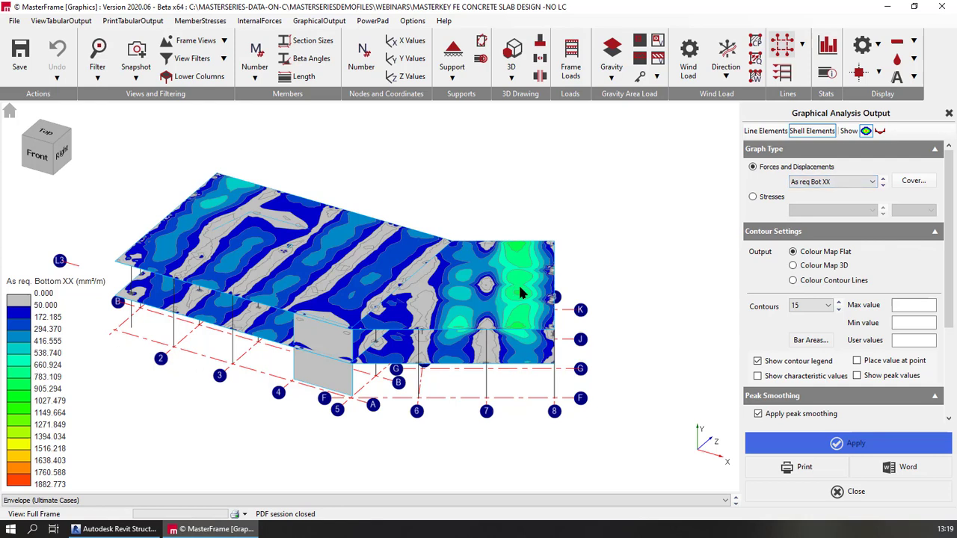
click(821, 181)
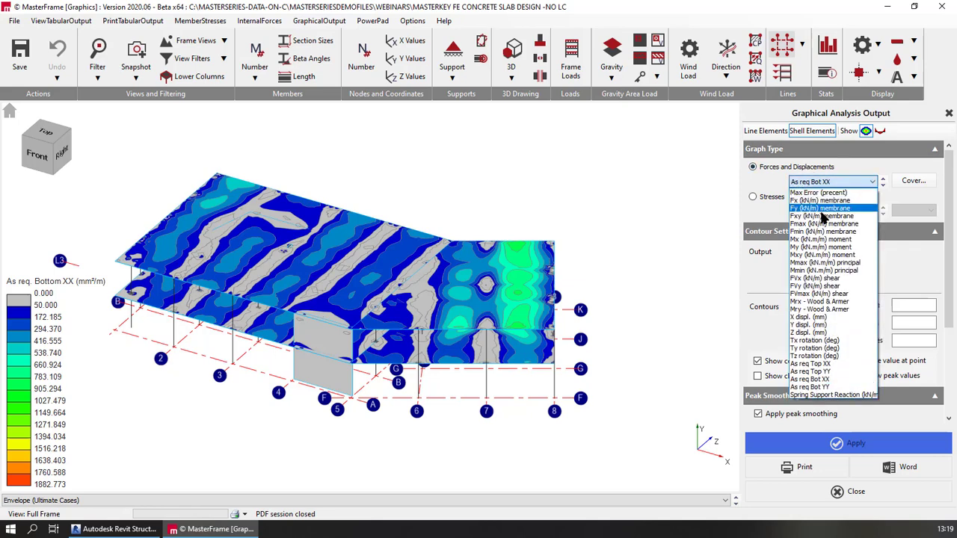
click(811, 387)
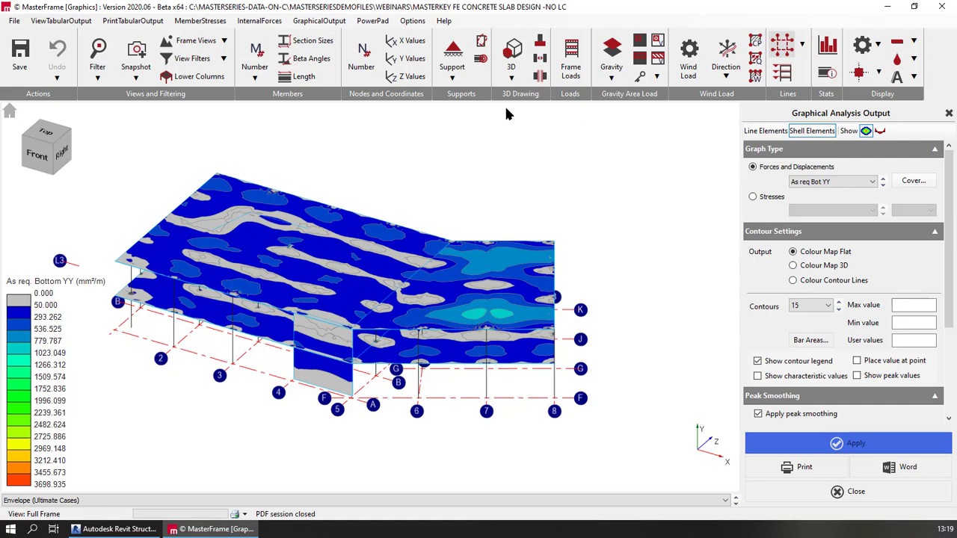
Close the graphical analysis output and start Concrete Slab Design on the FINAL model.
click(943, 7)
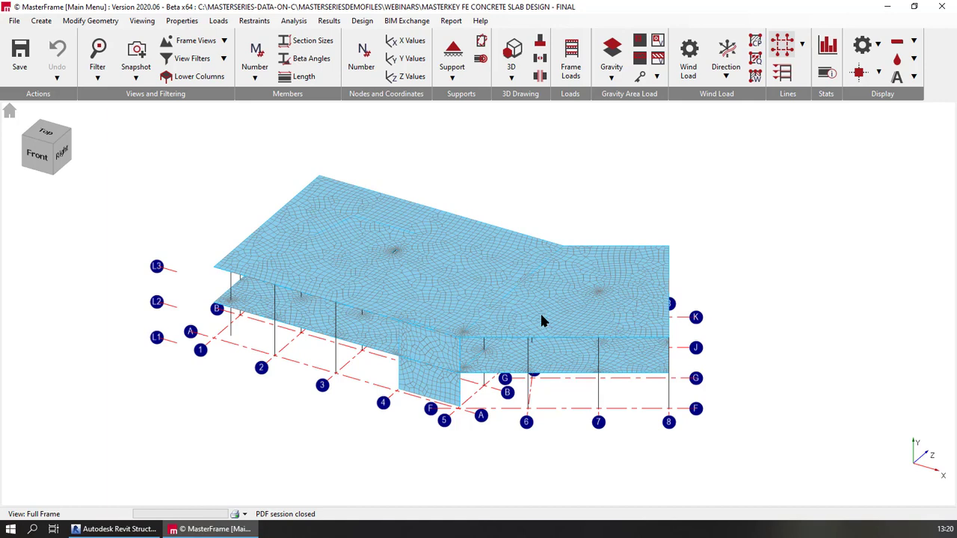
click(358, 22)
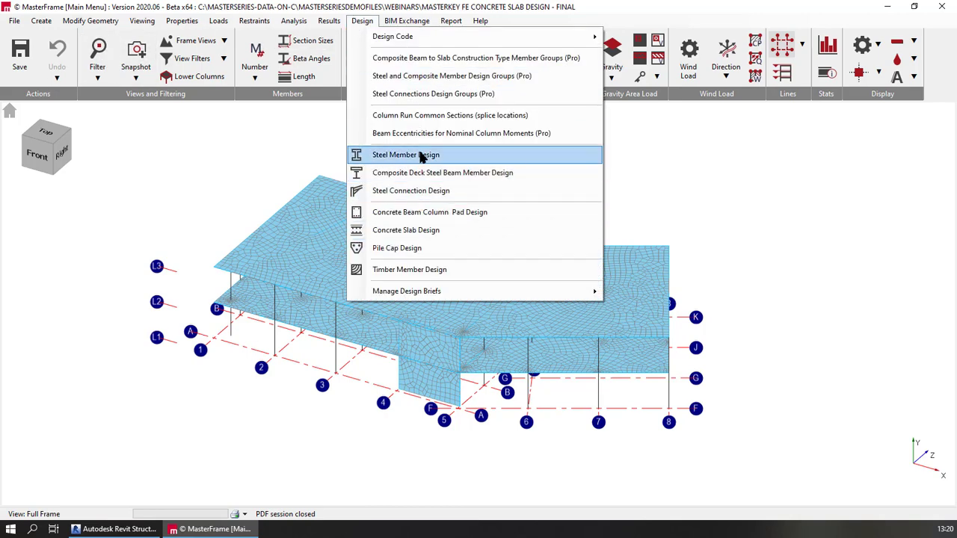
click(444, 232)
click(328, 323)
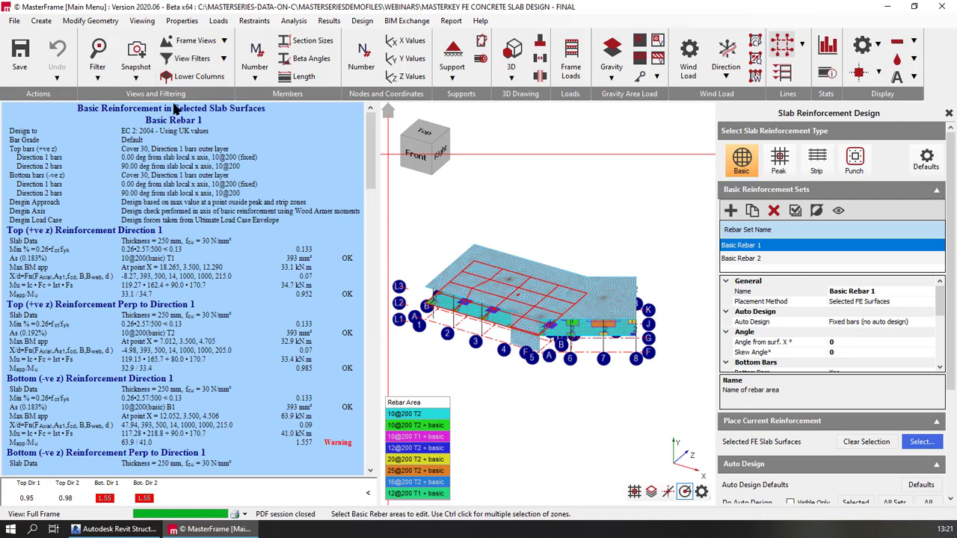
Switch to the Plan at Level 1 frame view and examine the slab's reinforcement areas around the columns.
click(203, 77)
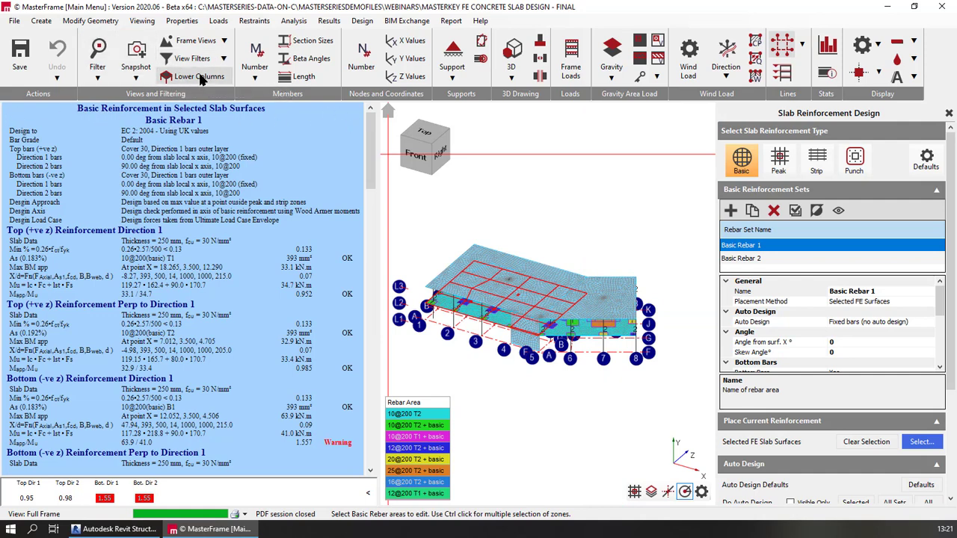
click(217, 41)
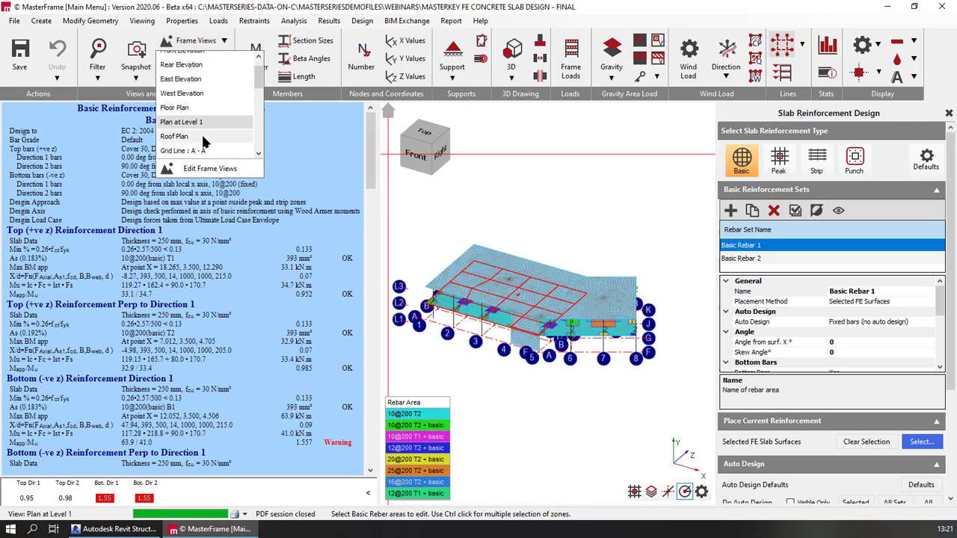
click(181, 122)
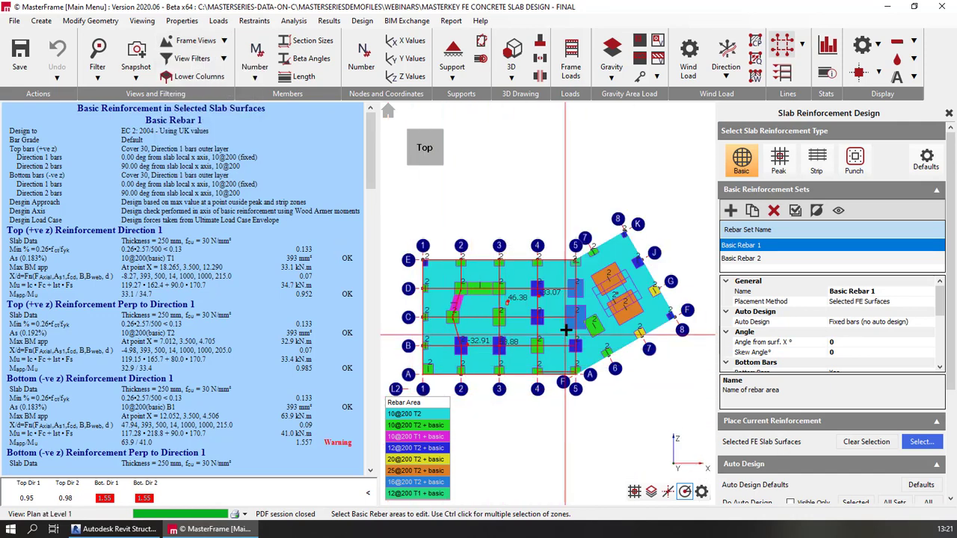
scroll(501, 407, up, 3)
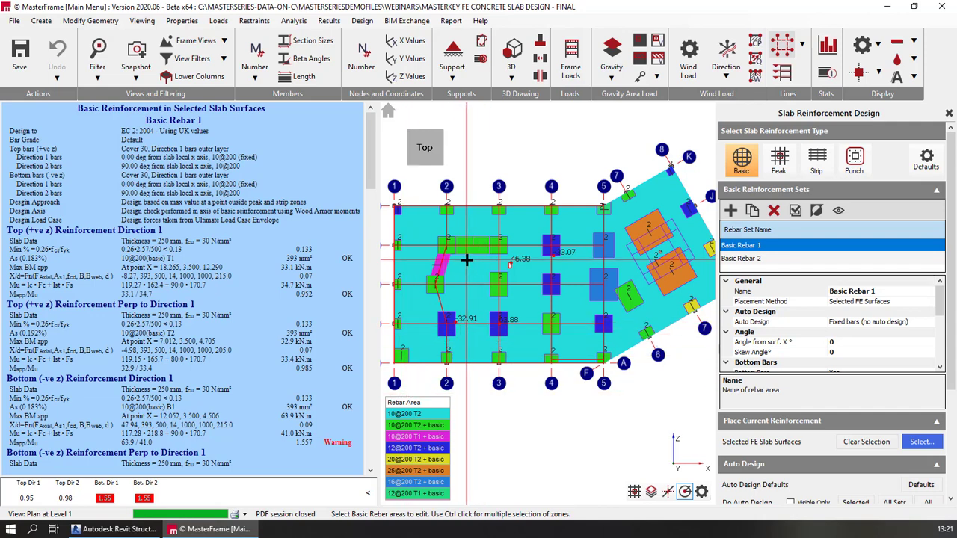
scroll(532, 294, up, 3)
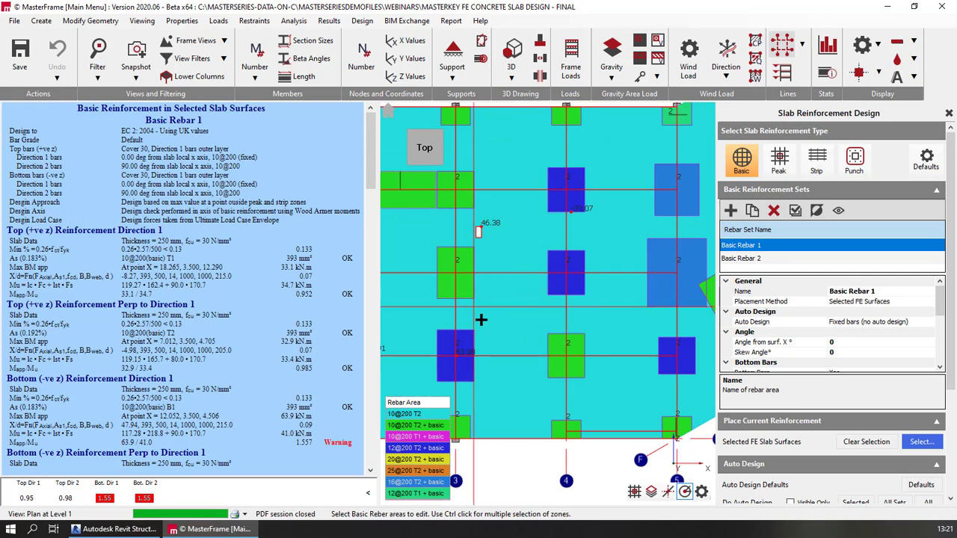
scroll(509, 395, down, 3)
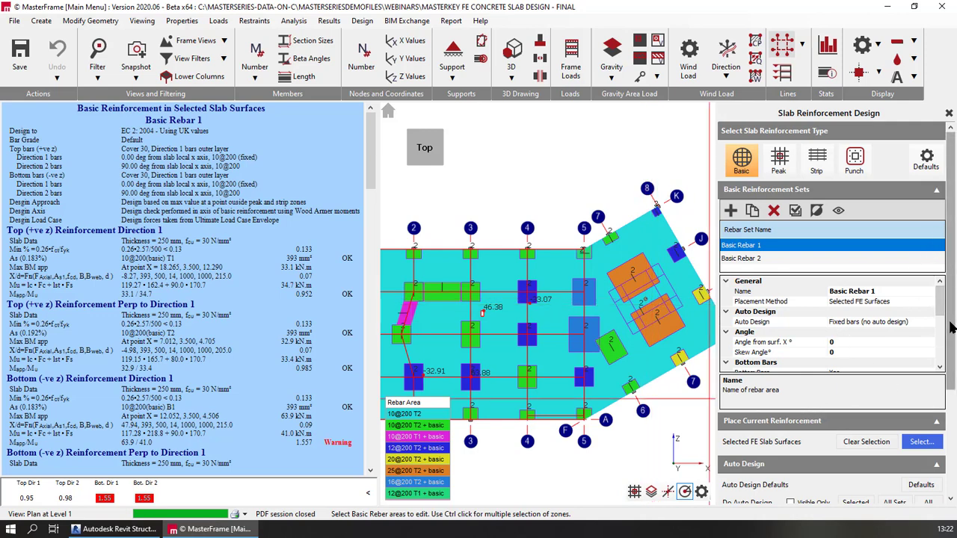
Draw the Bottom Direction 1 rebar areas on the Level 1 slab.
scroll(938, 299, down, 5)
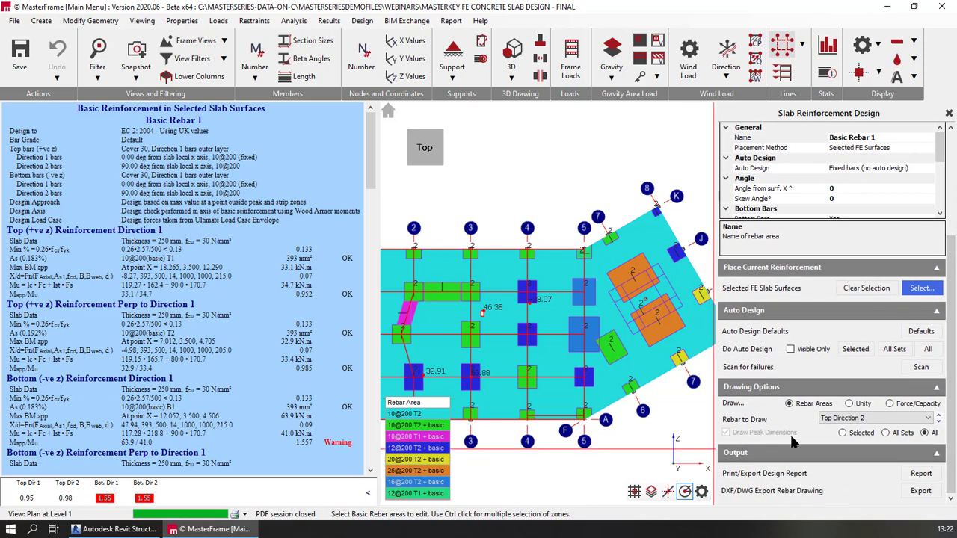
click(833, 420)
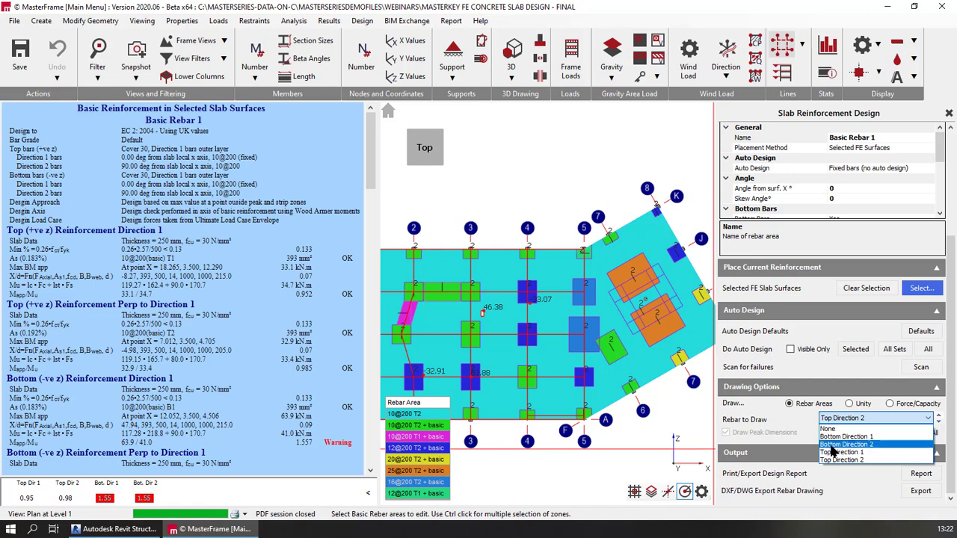
click(834, 437)
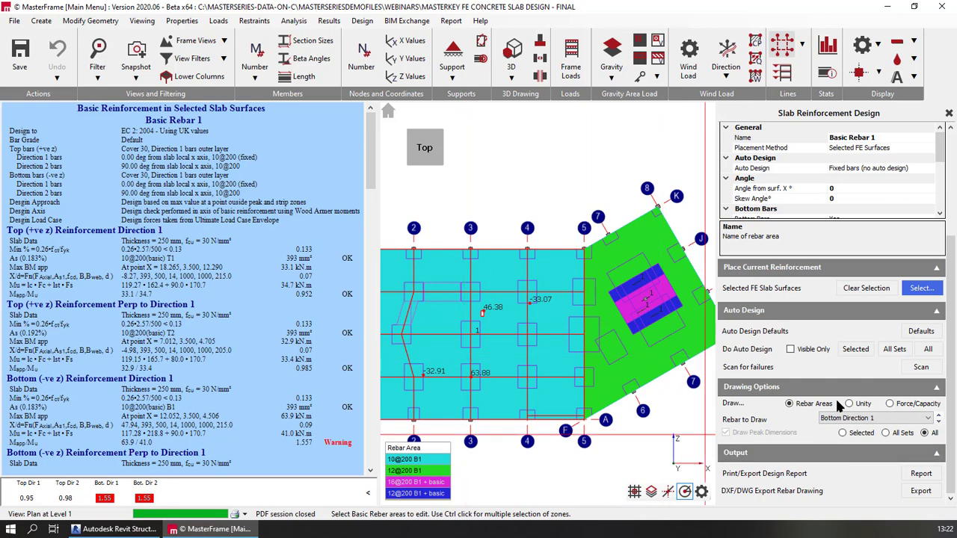
Change the slab drawing from rebar areas to unity ratios, showing Mr Unity Sag Max.
click(859, 413)
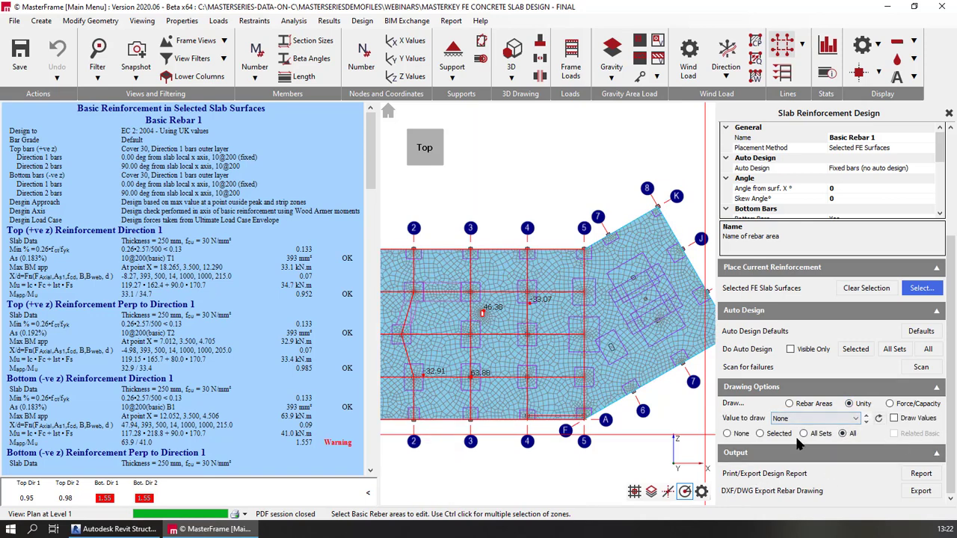
click(819, 418)
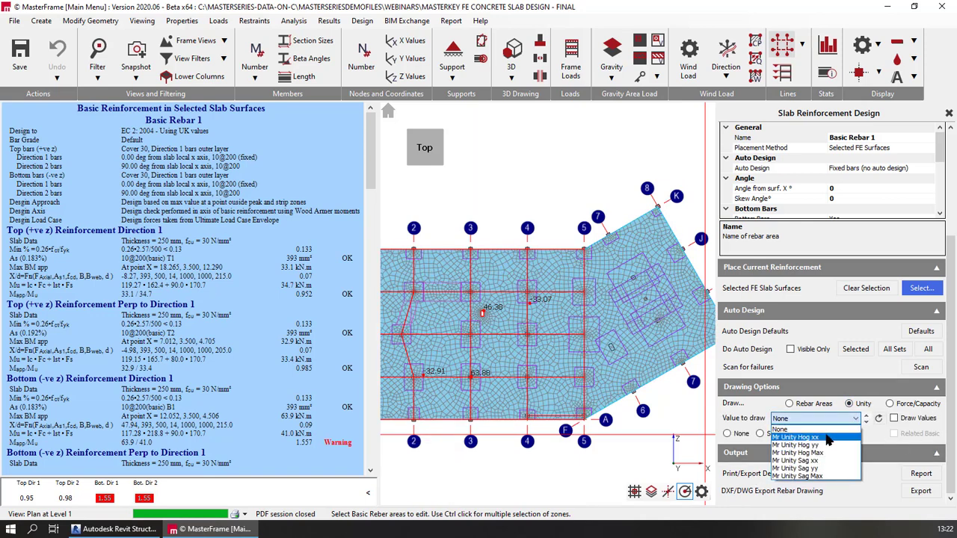
click(800, 476)
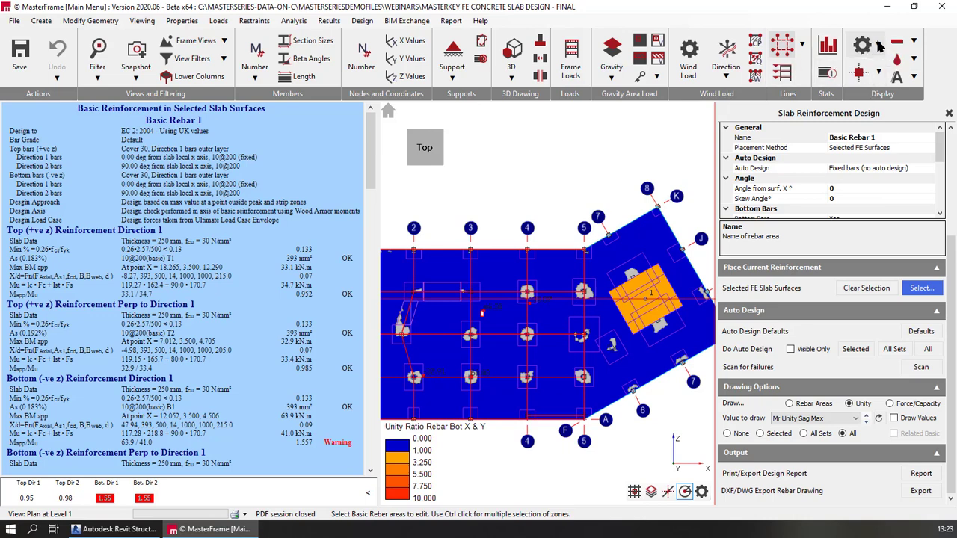
Turn on Don't Draw FE Mesh in the finite element display options and inspect the slab's sagging unity plot.
click(880, 47)
click(731, 135)
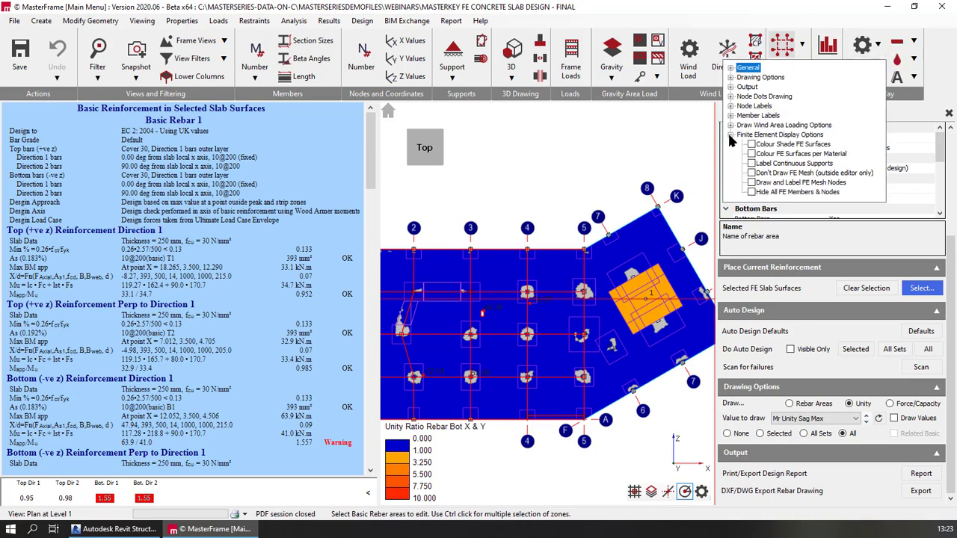
click(751, 172)
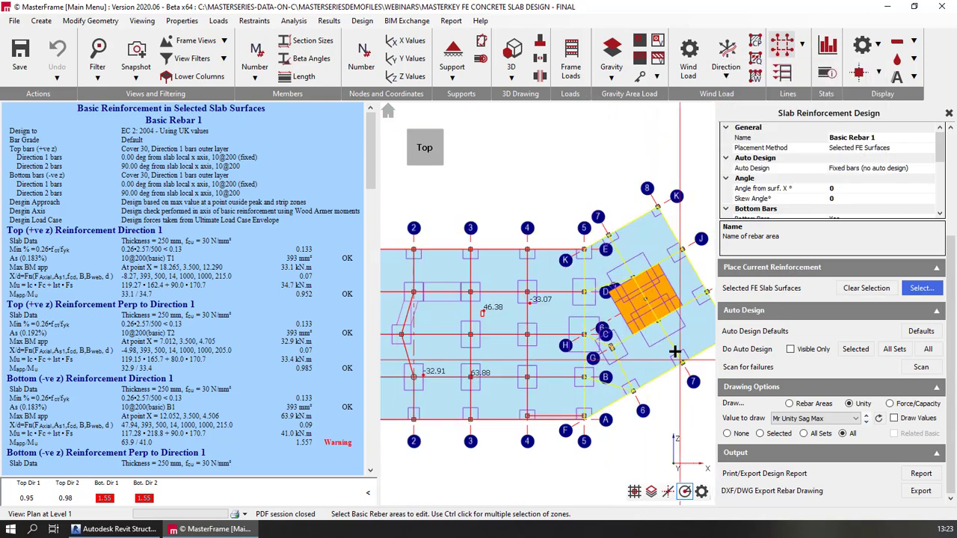
scroll(647, 316, up, 1)
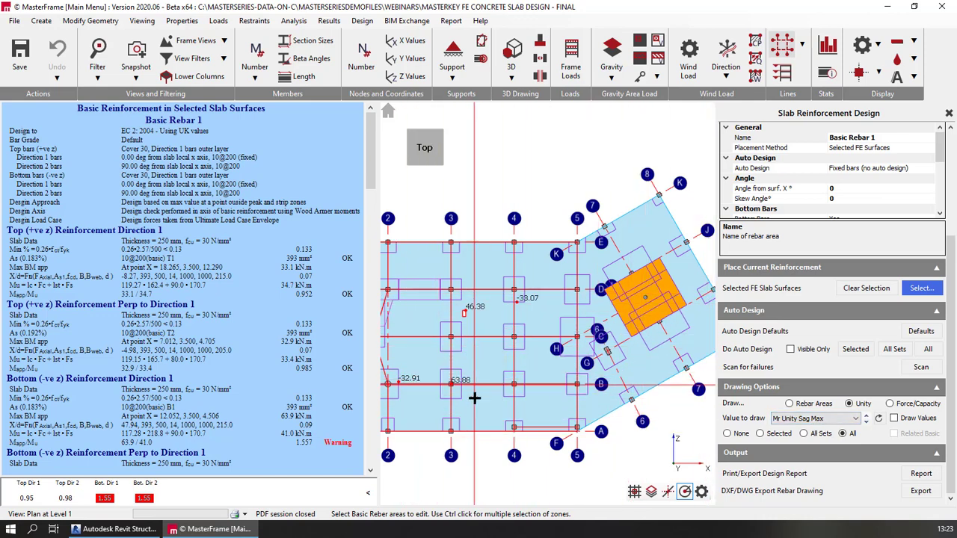
scroll(544, 449, down, 3)
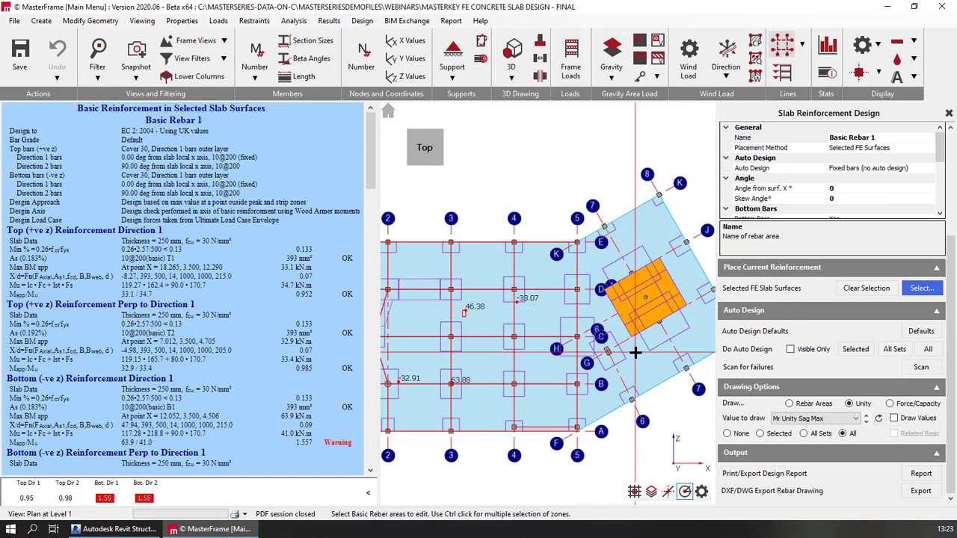
scroll(573, 444, down, 2)
scroll(630, 311, up, 5)
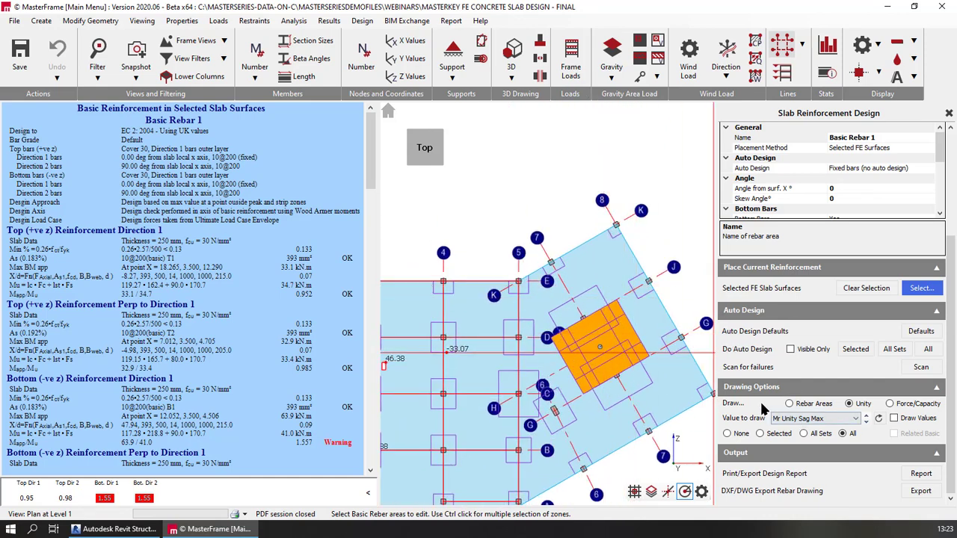
Check the available unity values and select the Basic Rebar 2 area in the angled wing to view its design results.
click(840, 423)
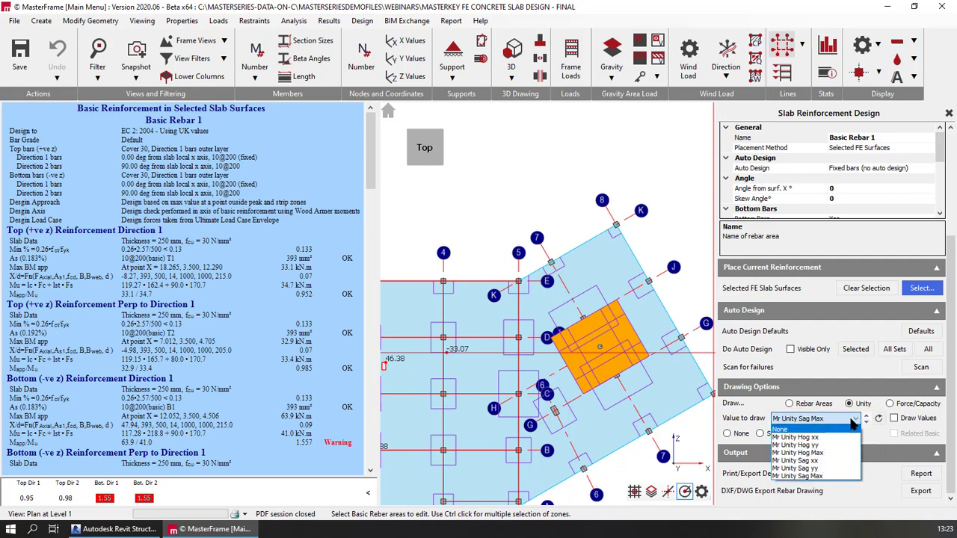
click(883, 446)
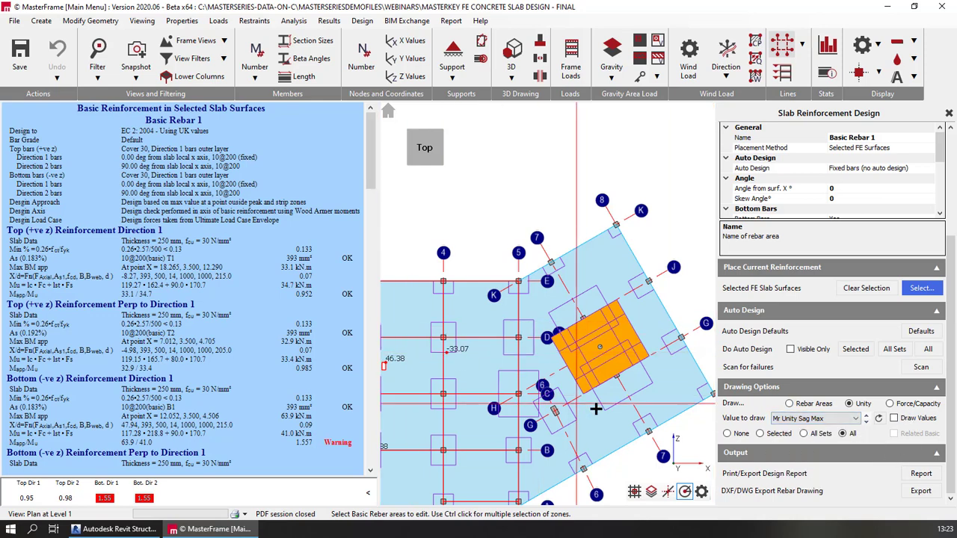
click(622, 444)
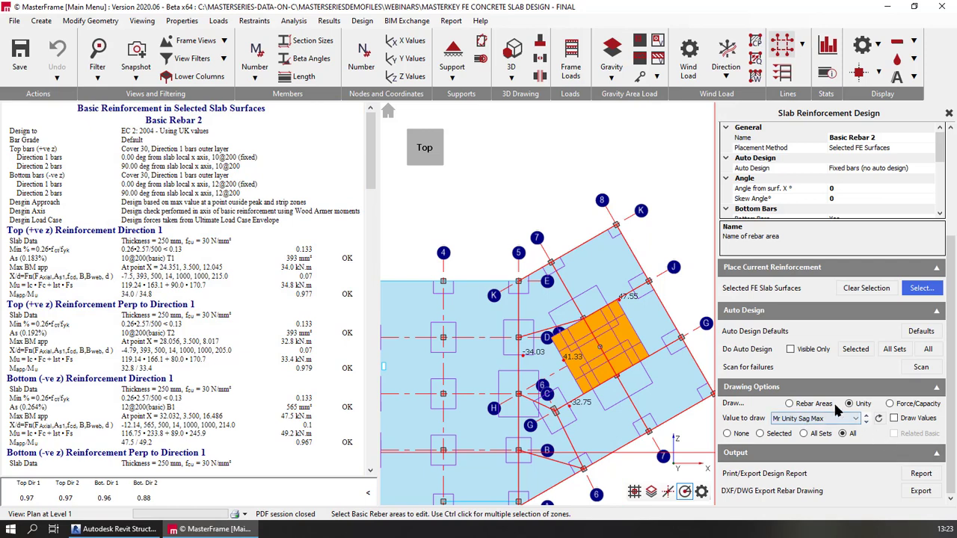
Display the Mr Unity Hog xx ratios and review them across the whole Level 1 slab.
click(808, 418)
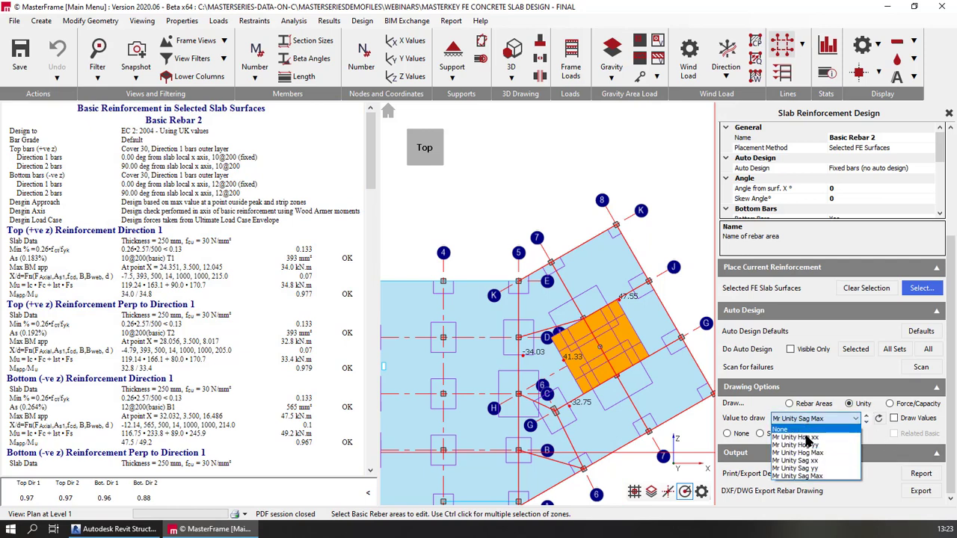
click(795, 438)
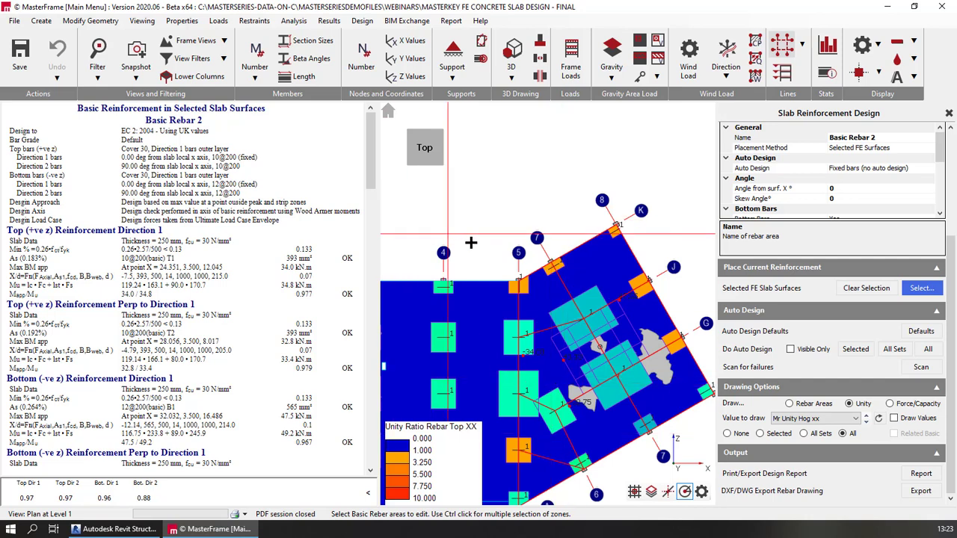
scroll(560, 220, down, 1)
scroll(512, 189, down, 1)
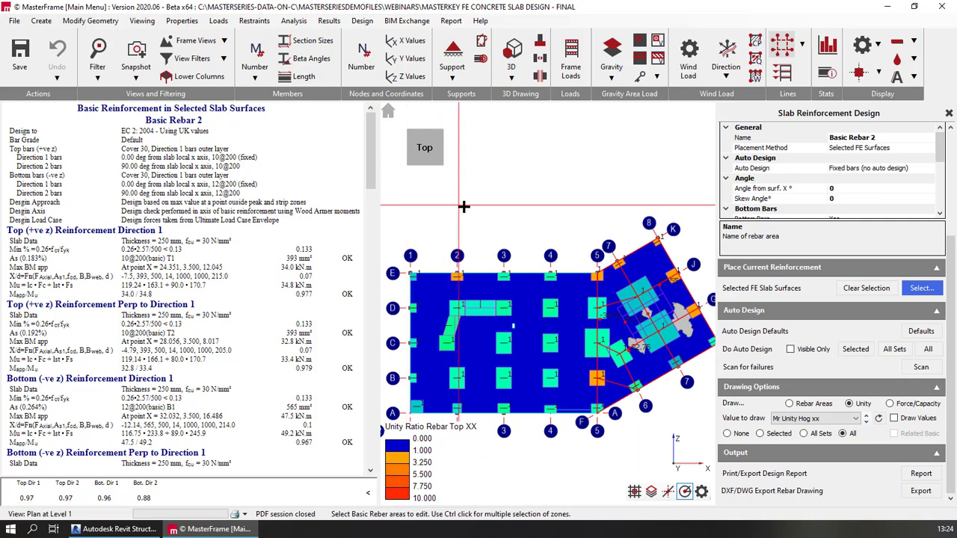
Switch to the Roof Plan frame view and return to the slab reinforcement type and basic set options.
click(193, 46)
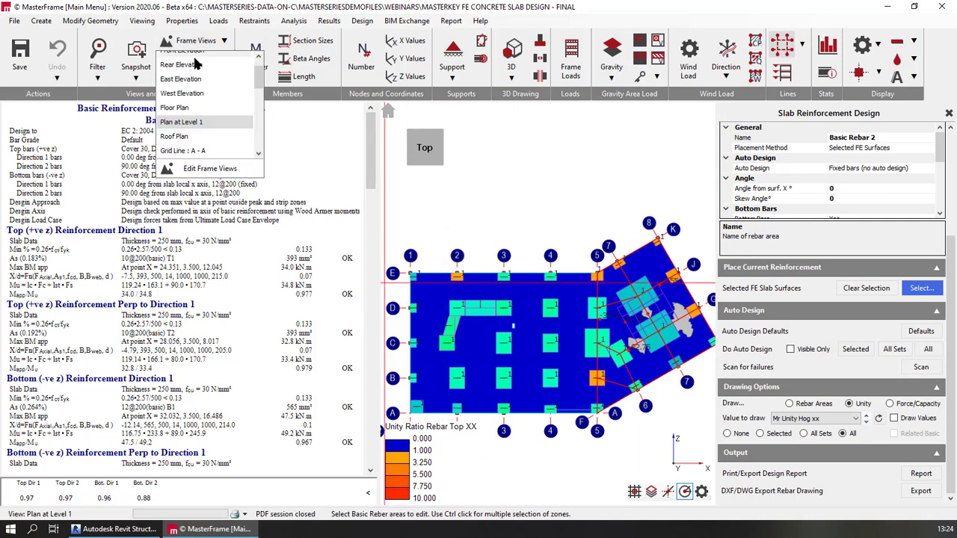
click(184, 138)
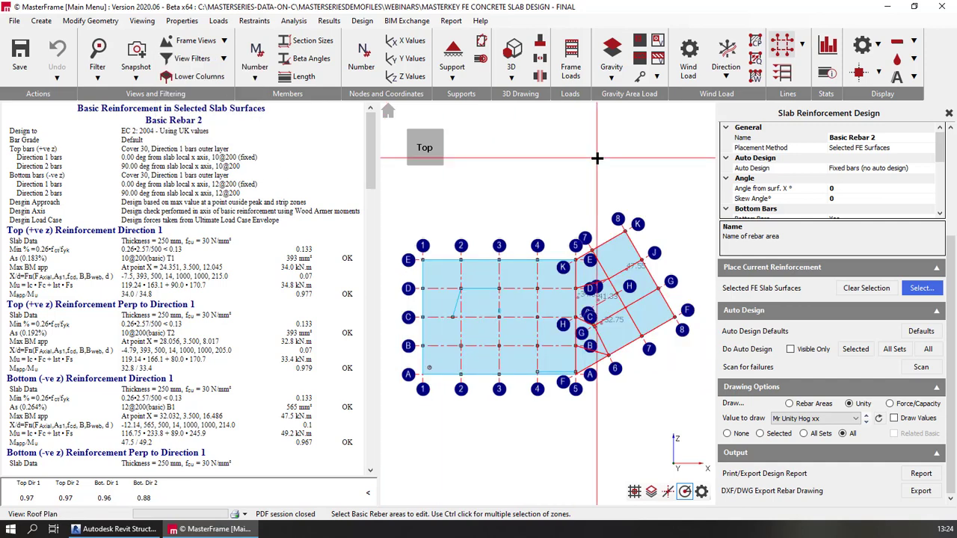
click(953, 157)
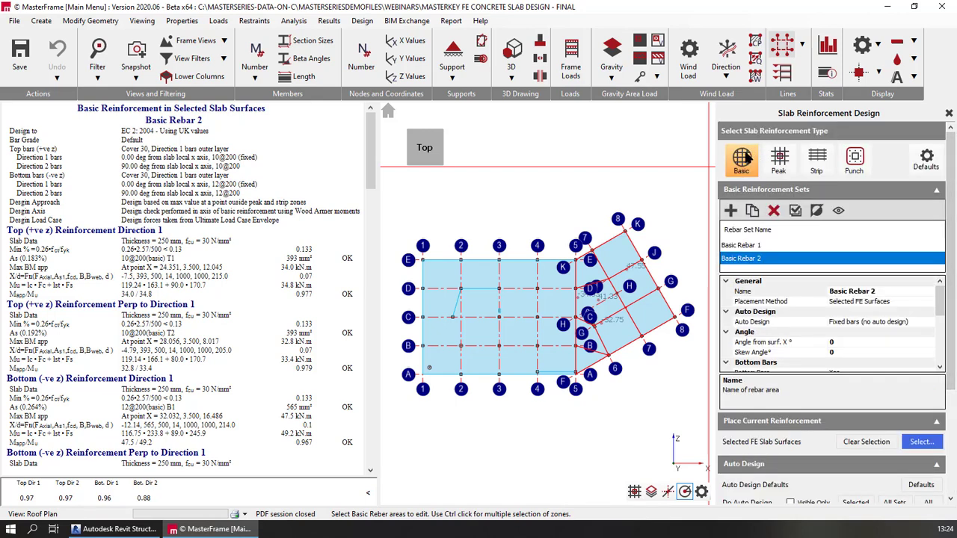
Add a new basic reinforcement set and apply it to the rectangular roof slab surface between grids 1 and 5.
click(734, 247)
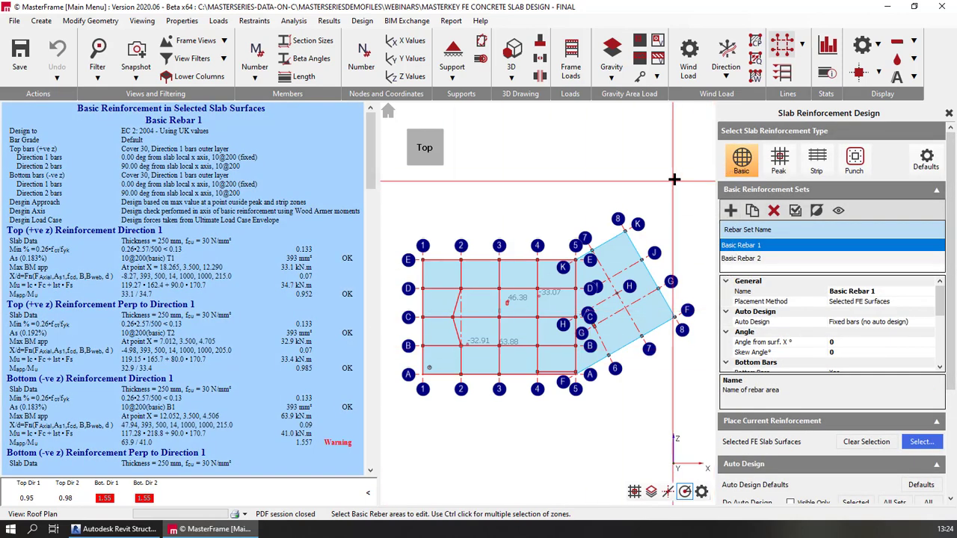
click(730, 210)
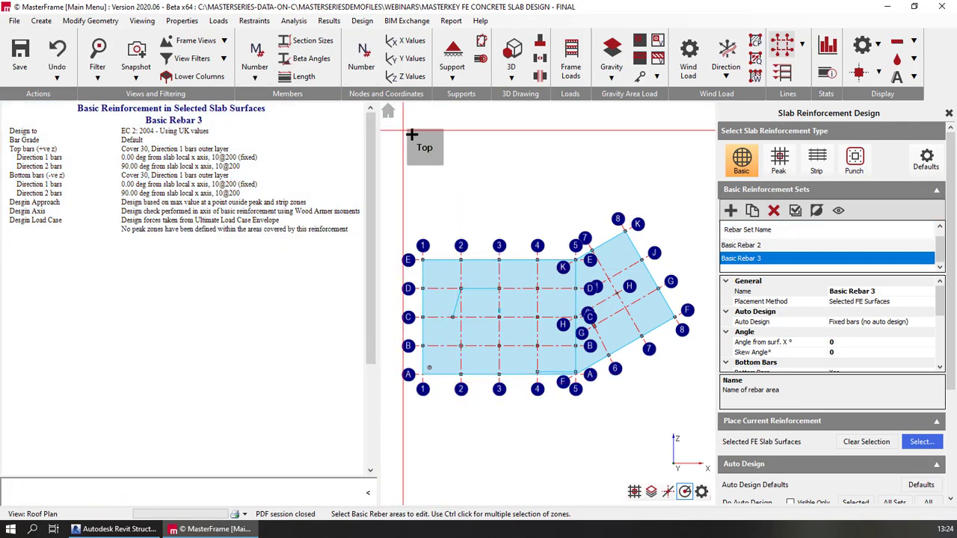
click(441, 165)
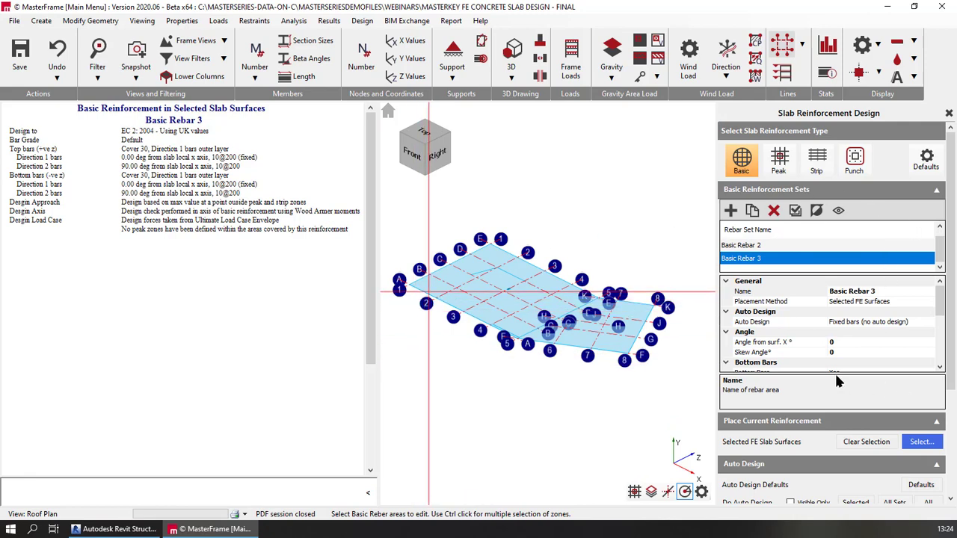
click(921, 442)
click(447, 303)
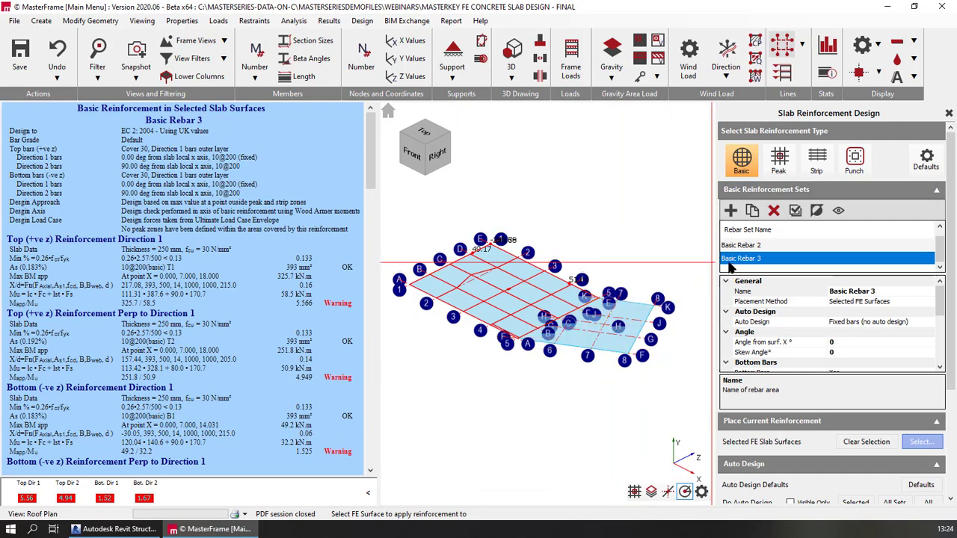
Add another basic reinforcement set, apply it to the angled roof wing's slab surface, and return to plan view.
click(731, 212)
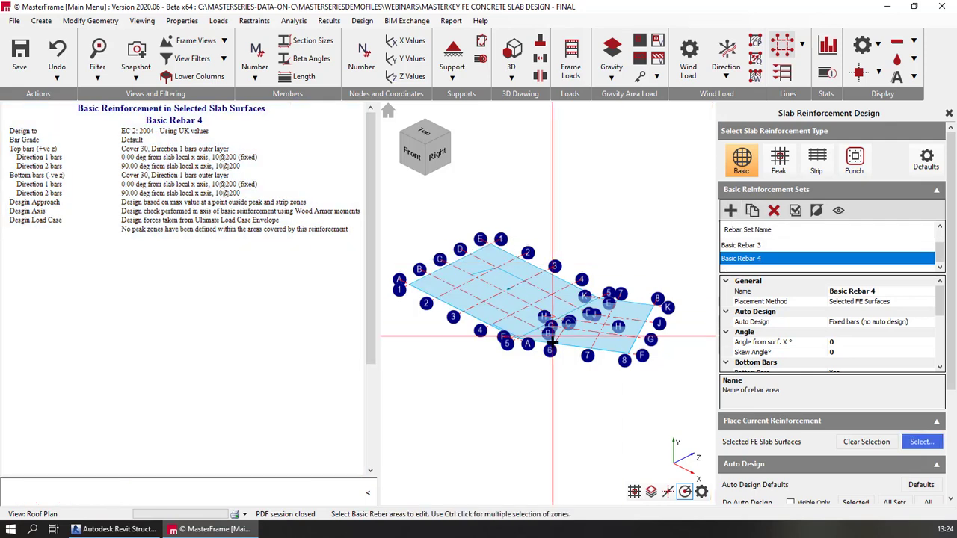
click(921, 442)
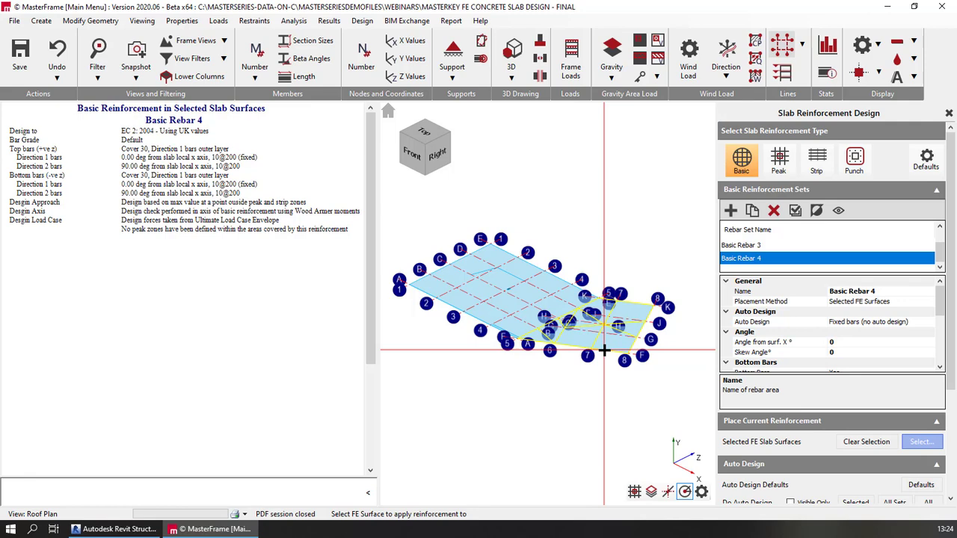
click(604, 350)
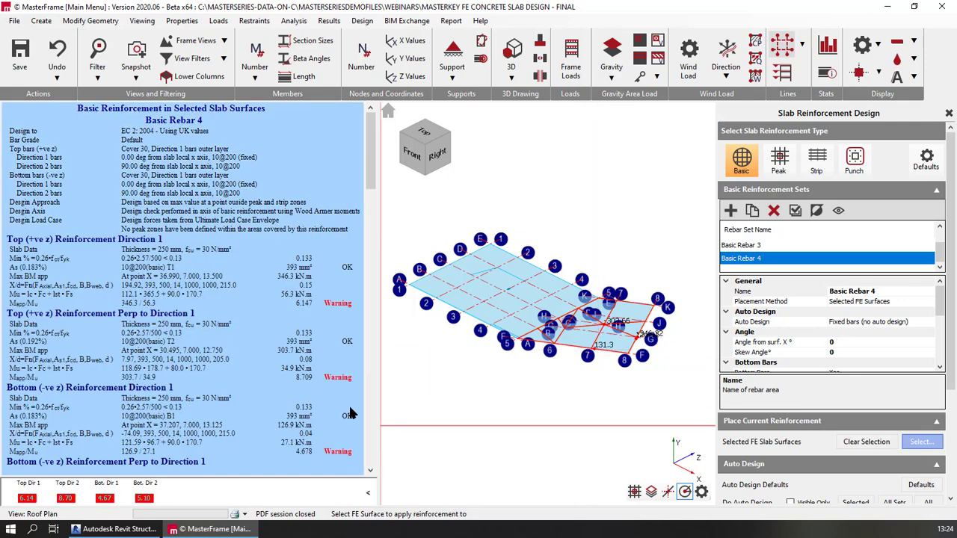
click(428, 133)
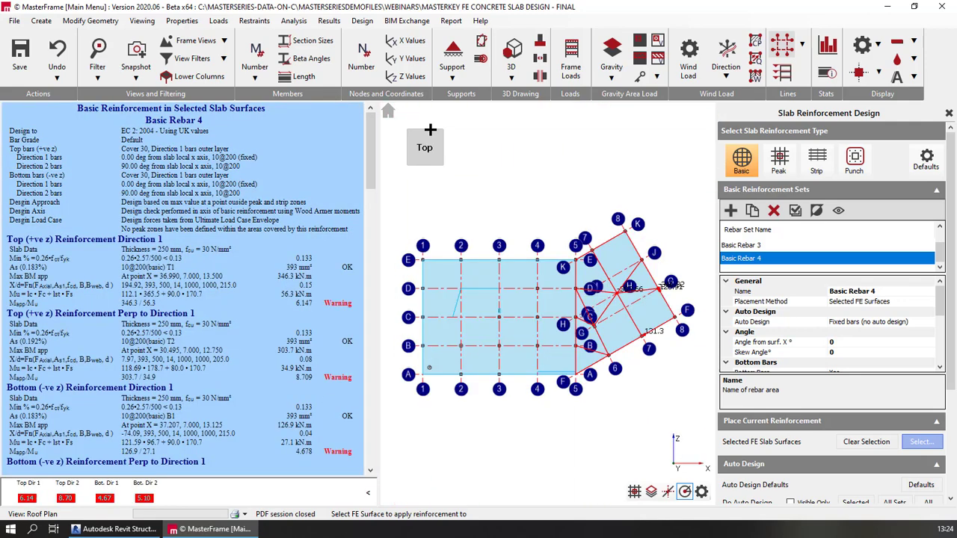
Draw the Mr Unity Hog xx ratios for the selected reinforcement set only and inspect them over the angled wing.
scroll(875, 413, down, 3)
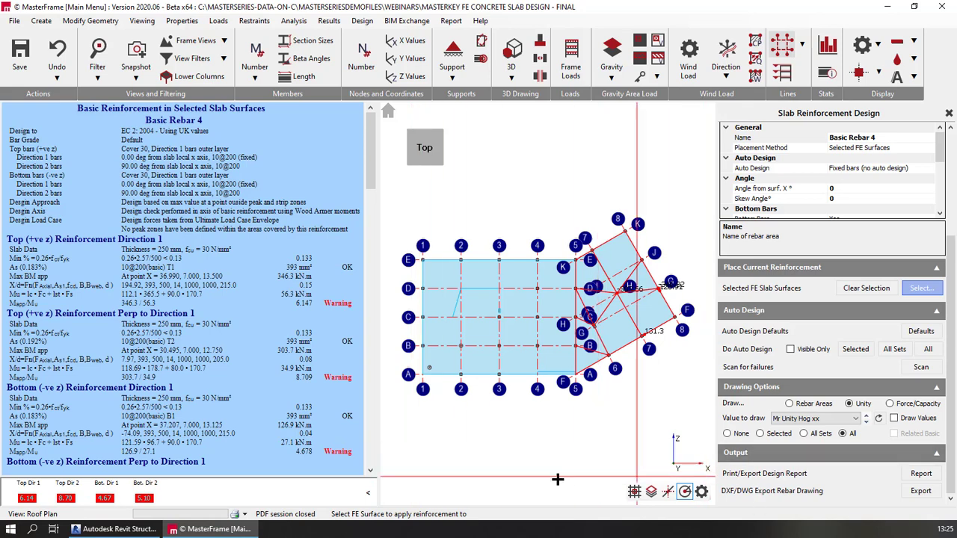
click(855, 419)
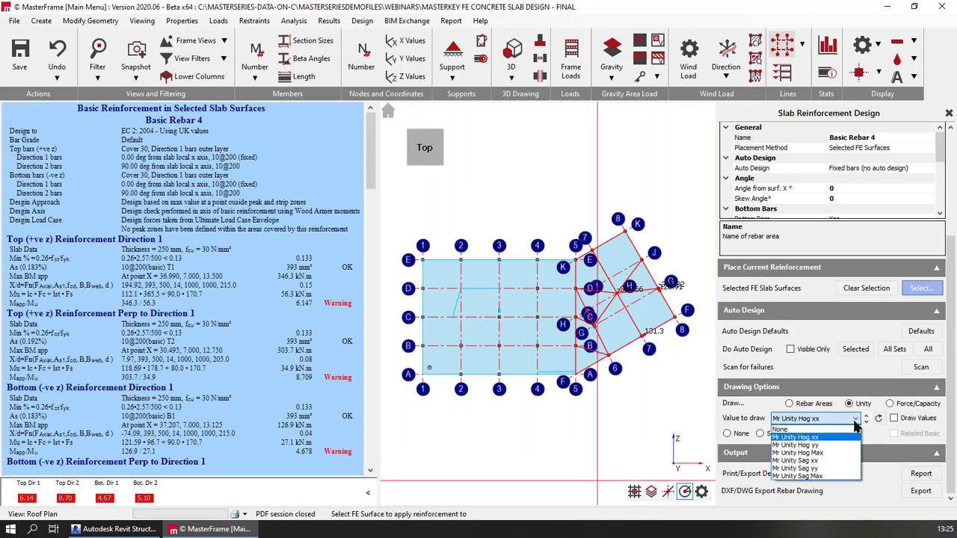
click(815, 437)
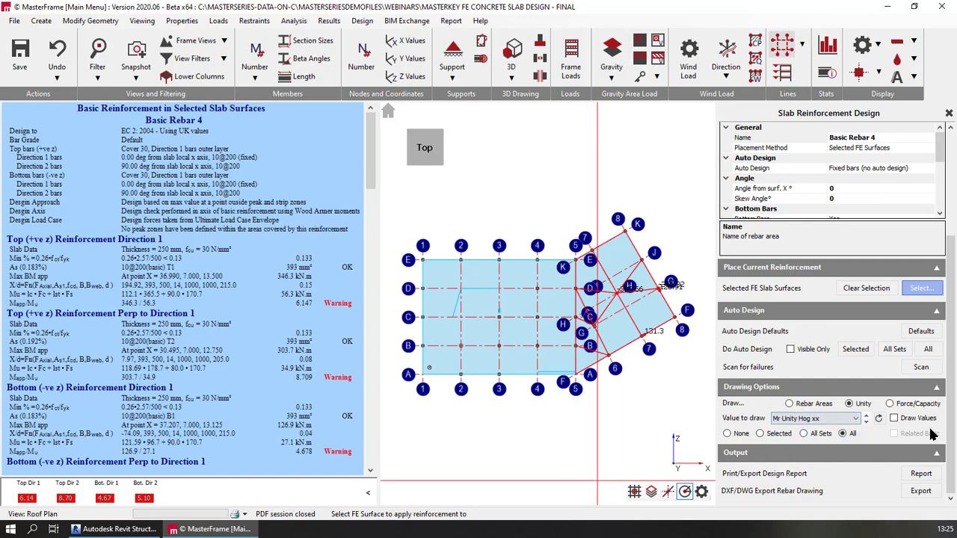
click(777, 438)
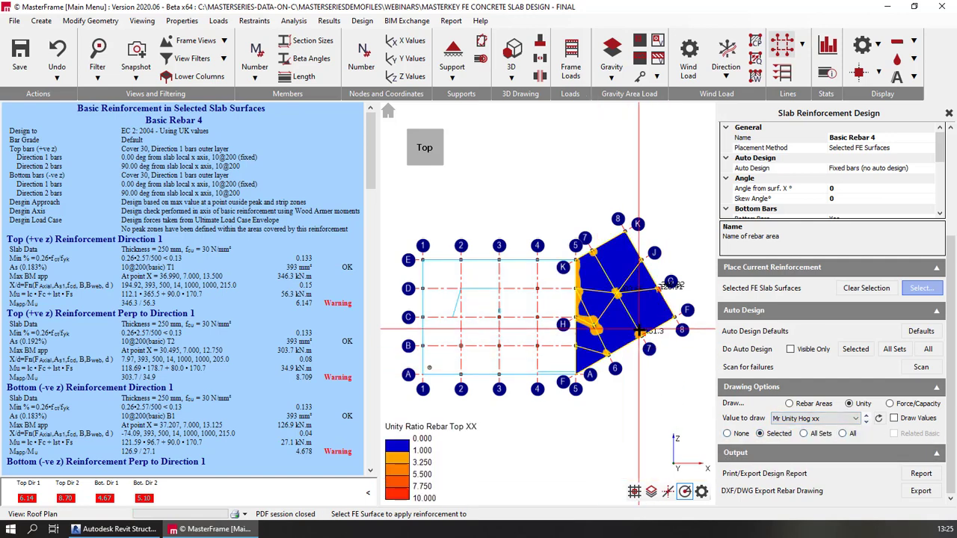
scroll(639, 333, up, 3)
scroll(639, 332, up, 1)
scroll(573, 329, down, 2)
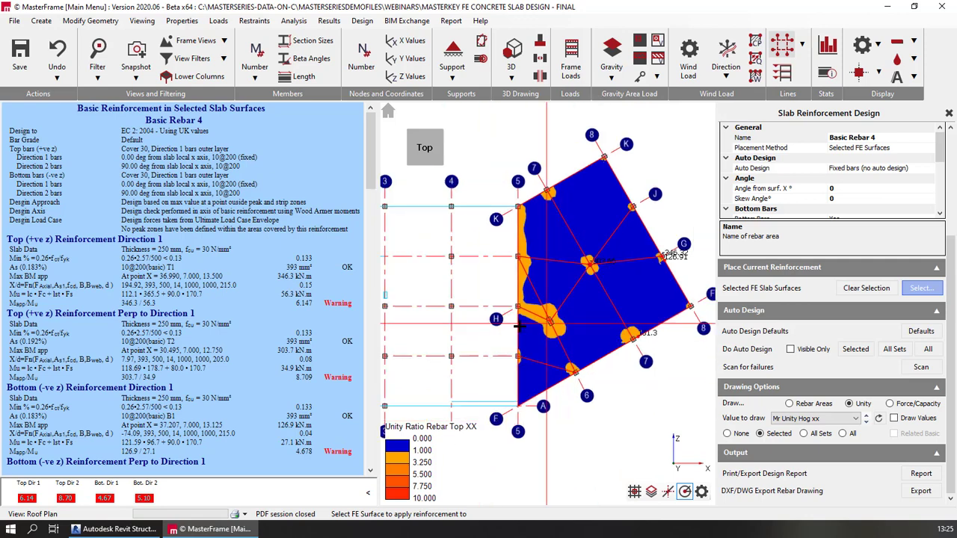
Display the Mr Unity Sag xx ratios and the Mr Unity Sag yy ratios for the angled wing.
click(856, 419)
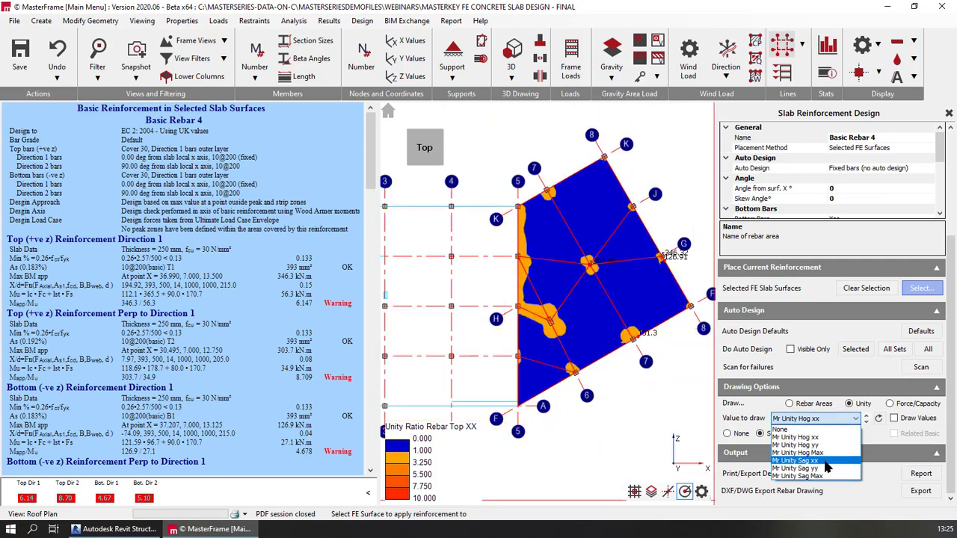
click(825, 462)
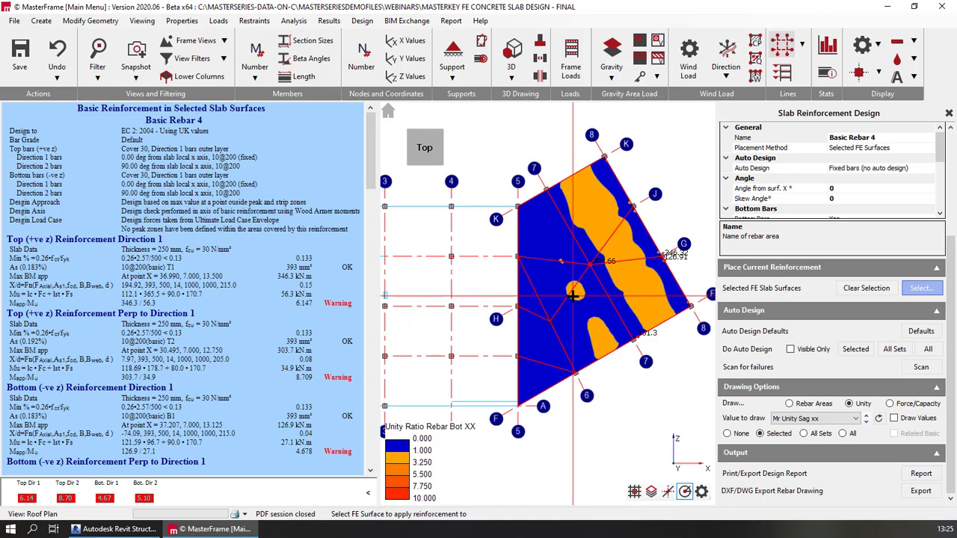
click(864, 419)
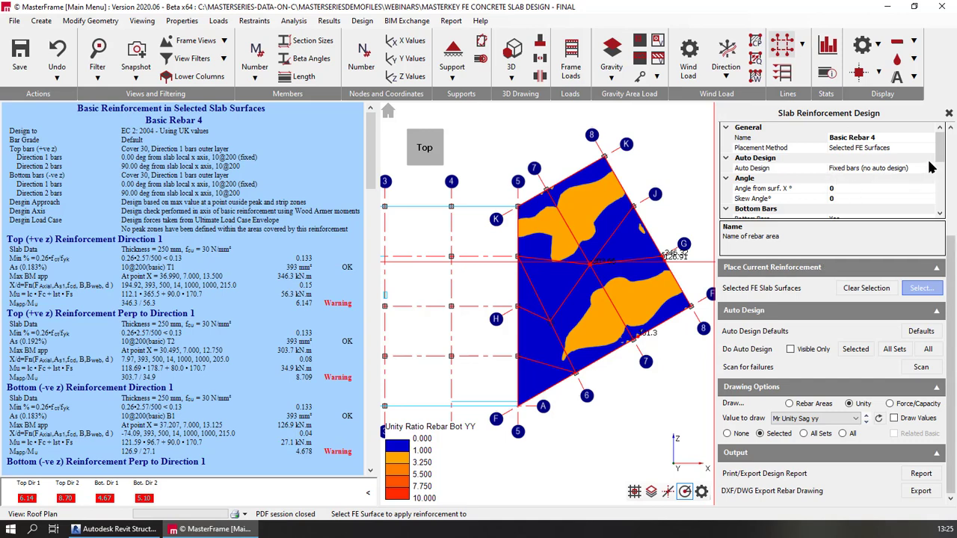
Set the wing's bottom bars in directions 1 and 2 to 12@200 and display the Mr Unity Sag Max ratios.
drag(941, 157, 945, 178)
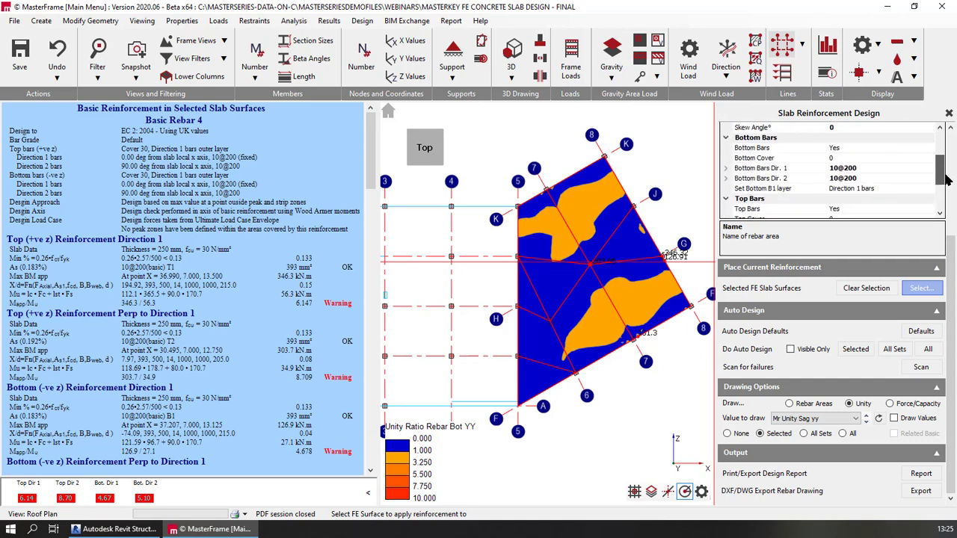
click(832, 168)
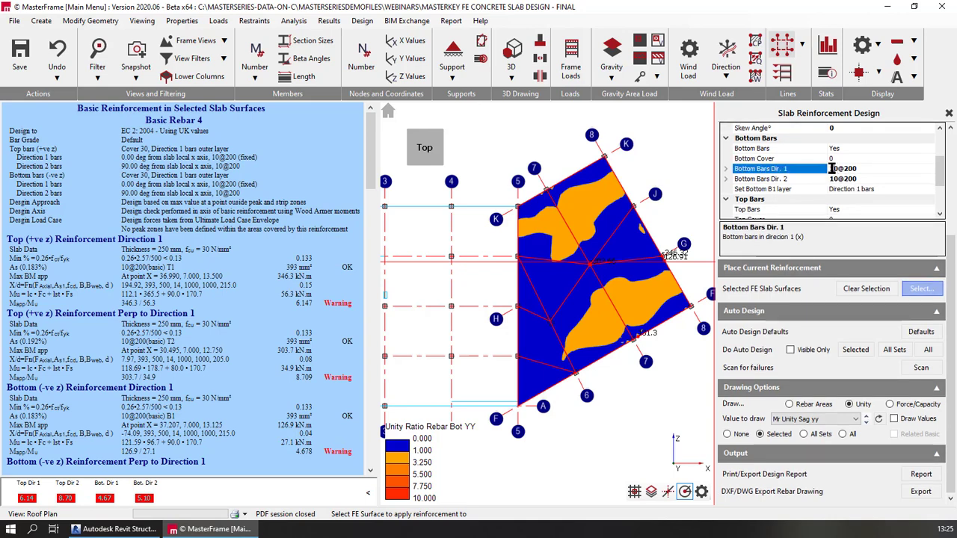
click(809, 239)
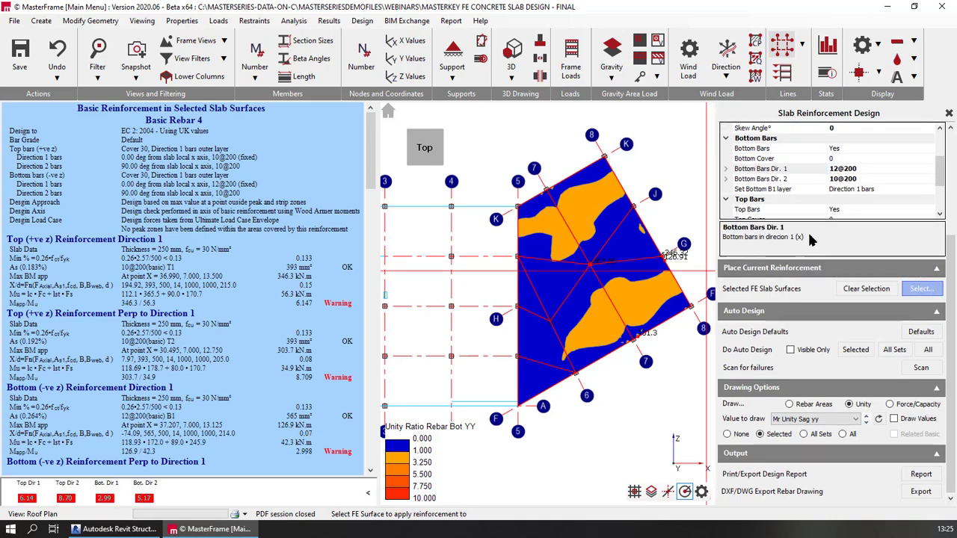
click(835, 179)
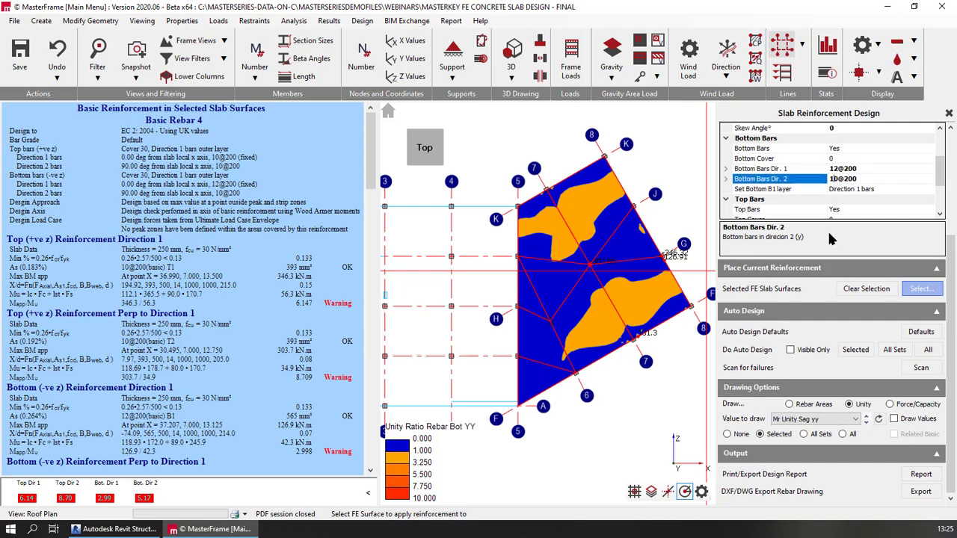
click(811, 420)
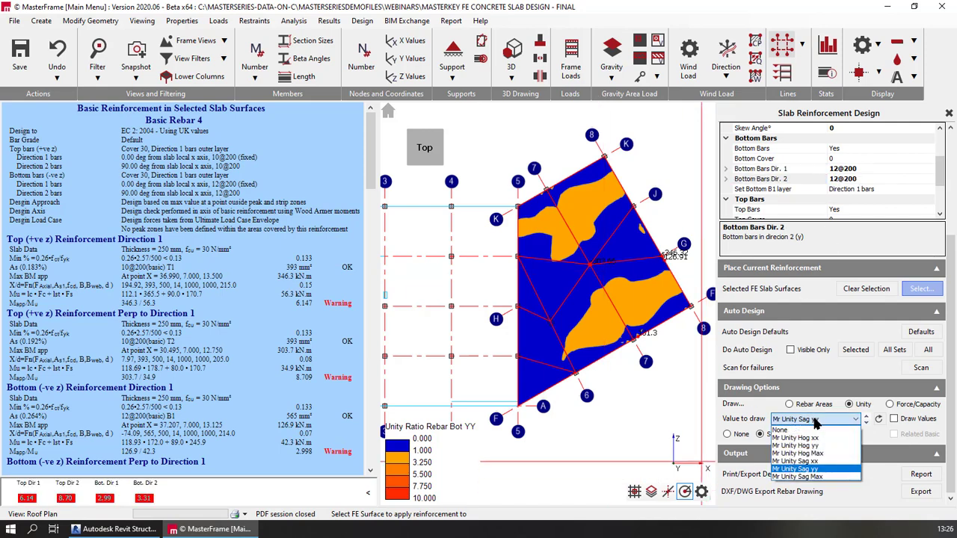
click(813, 478)
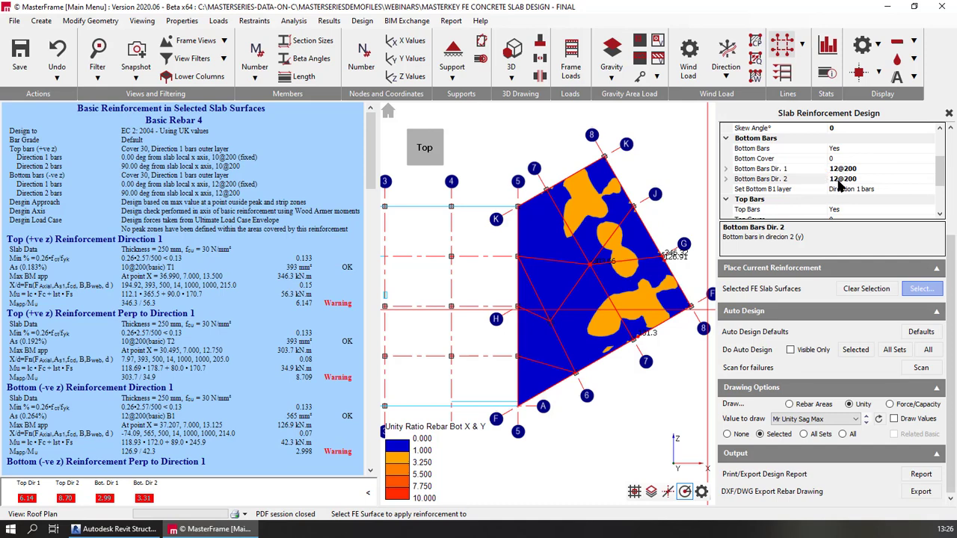
Set the wing's bottom bars in both directions to 16@200 and refresh the unity plot.
click(836, 183)
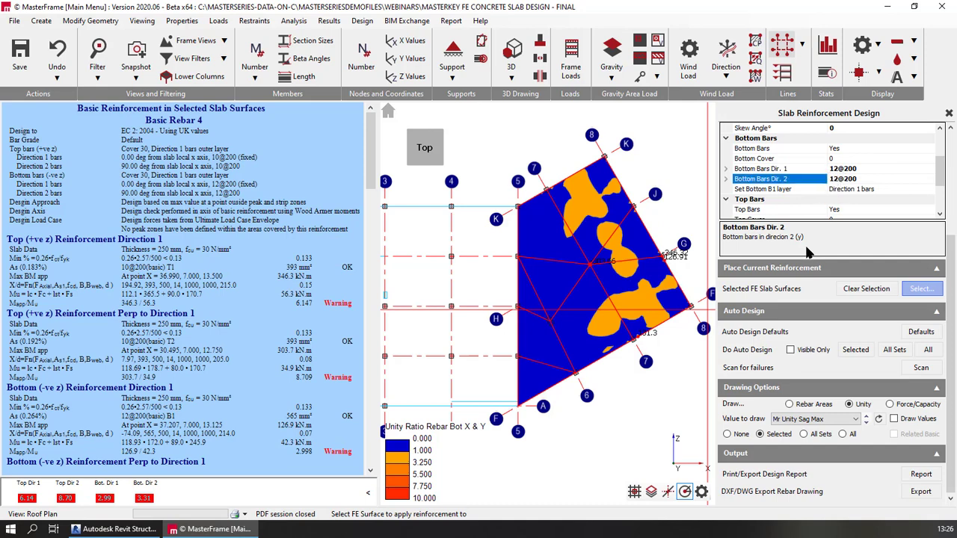
key(Return)
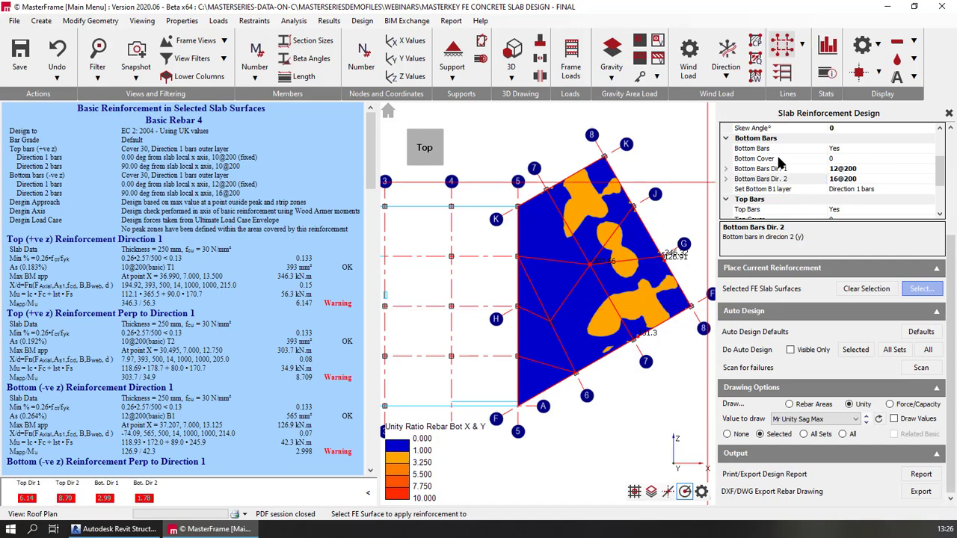
click(836, 170)
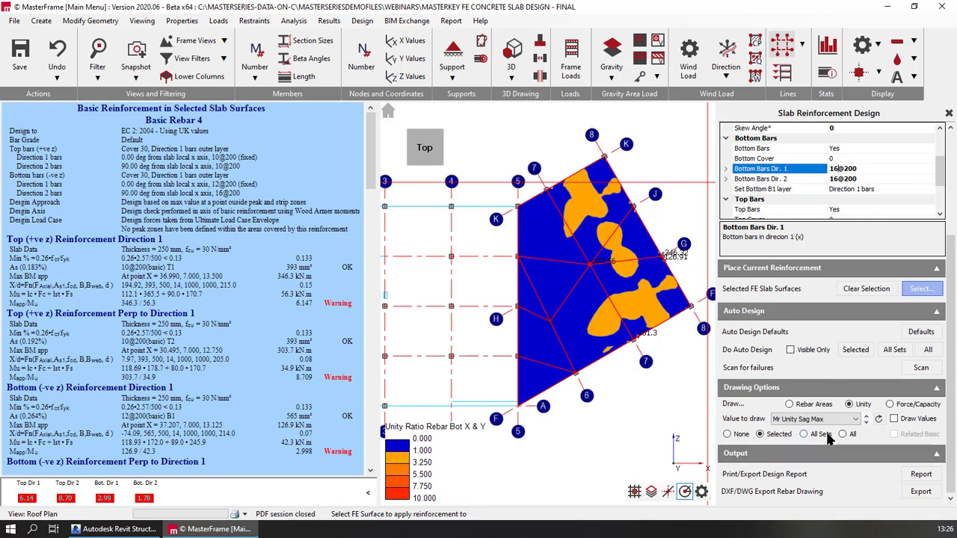
click(879, 420)
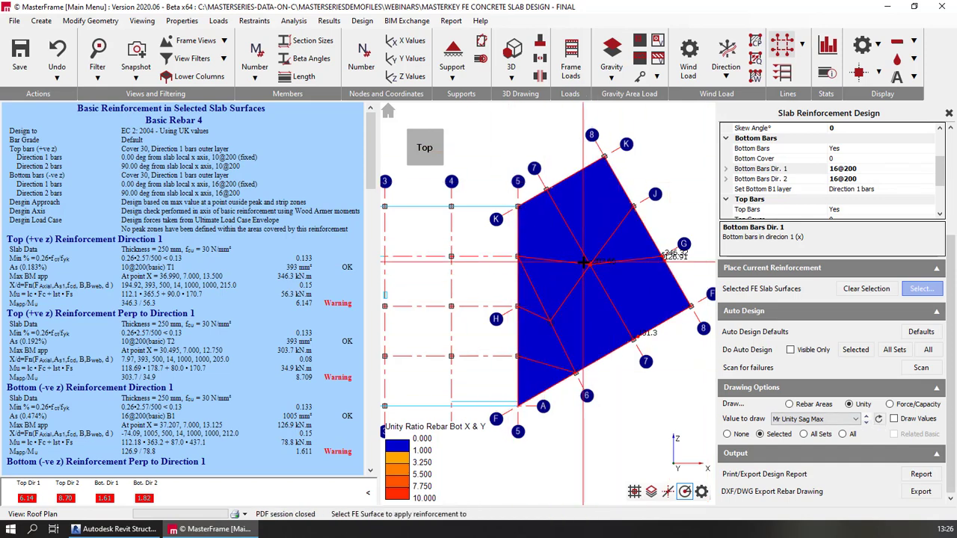
Try 12@200 for the wing's direction 2 bottom bars and refresh the unity plot.
click(835, 180)
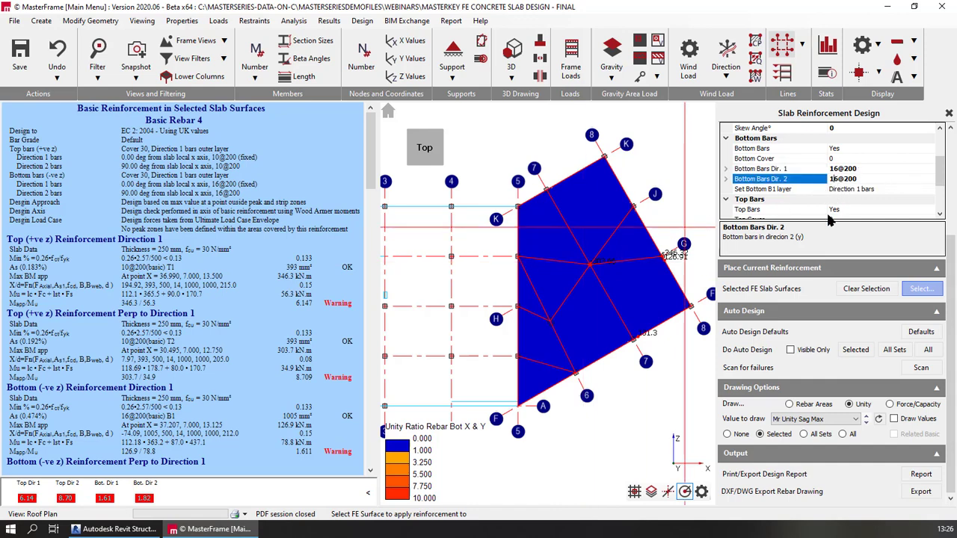
key(BackSpace)
text(2)
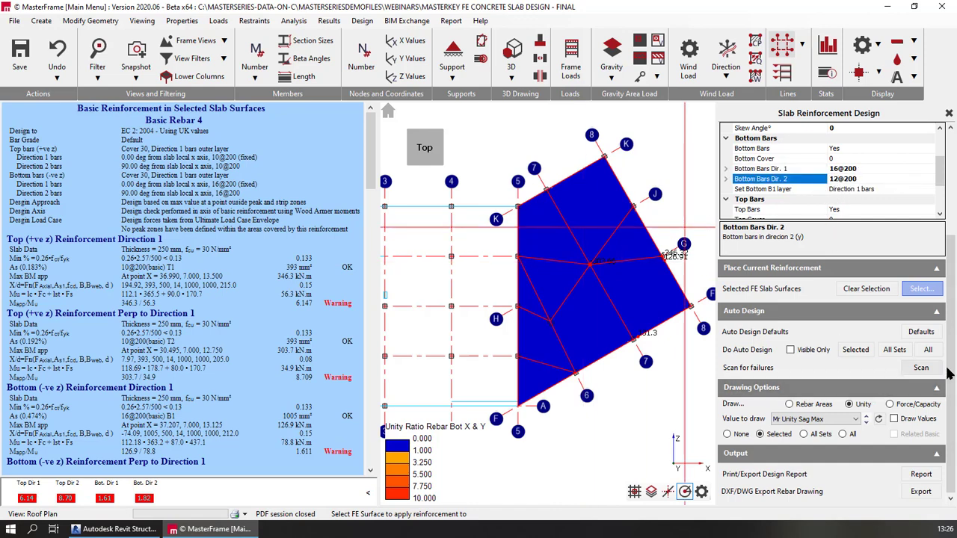
click(878, 418)
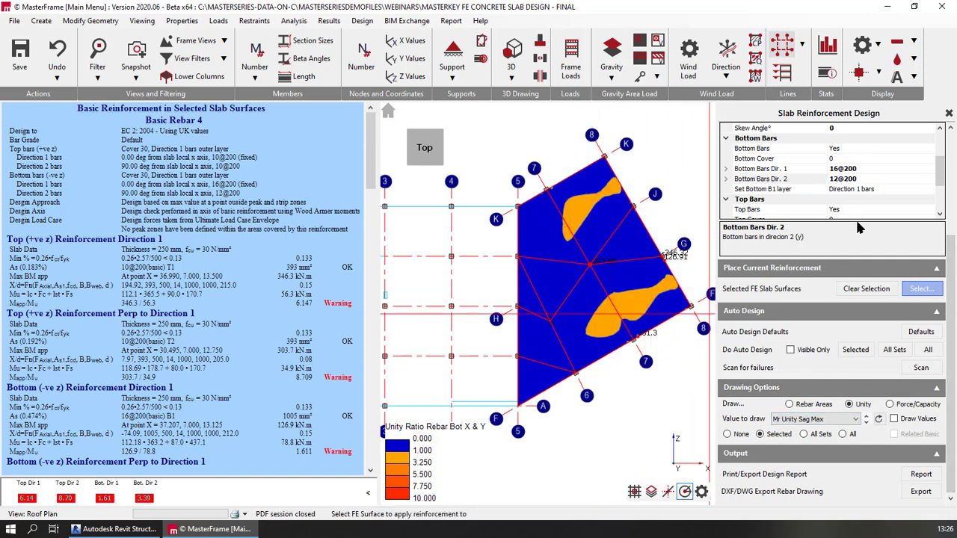
Try 16@200 in direction 2 with 12@200 in direction 1 for the wing's bottom bars and refresh the plot.
click(837, 179)
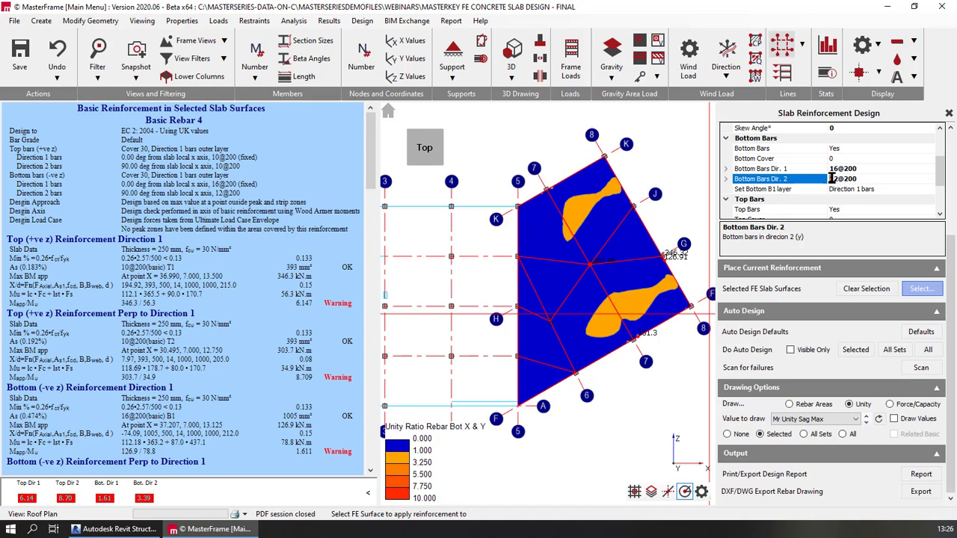
key(Delete)
text(6)
click(835, 170)
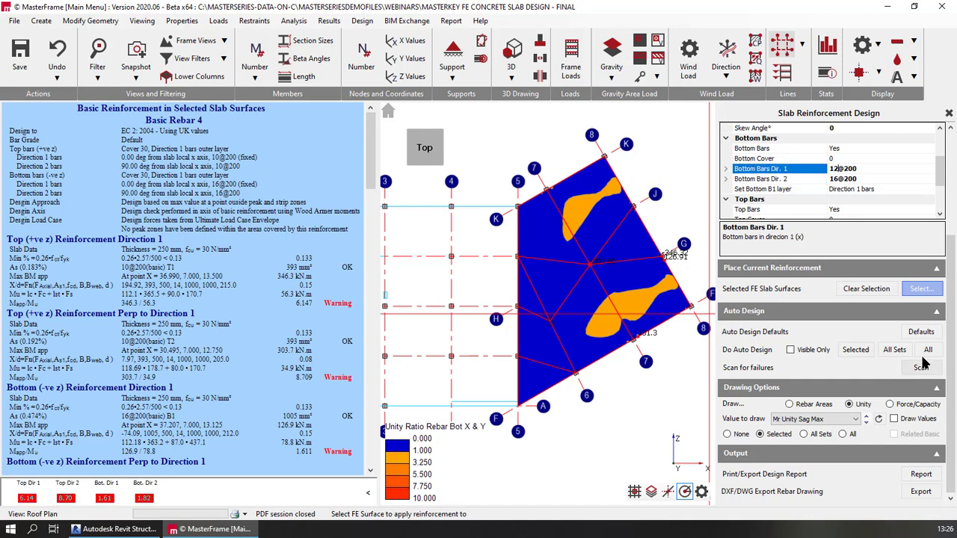
click(879, 419)
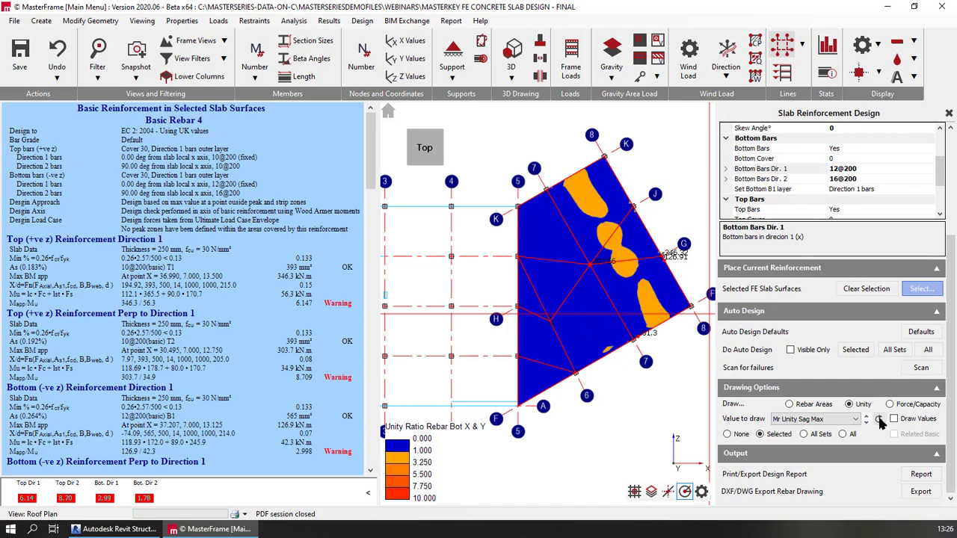
Set the wing's direction 1 bottom bars to 16@200 and return to the set's general properties.
click(836, 170)
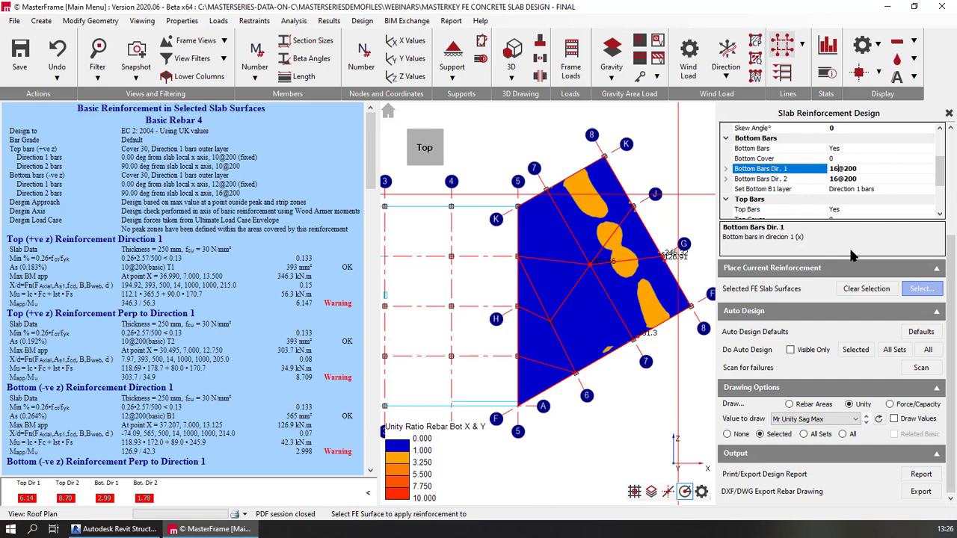
key(Return)
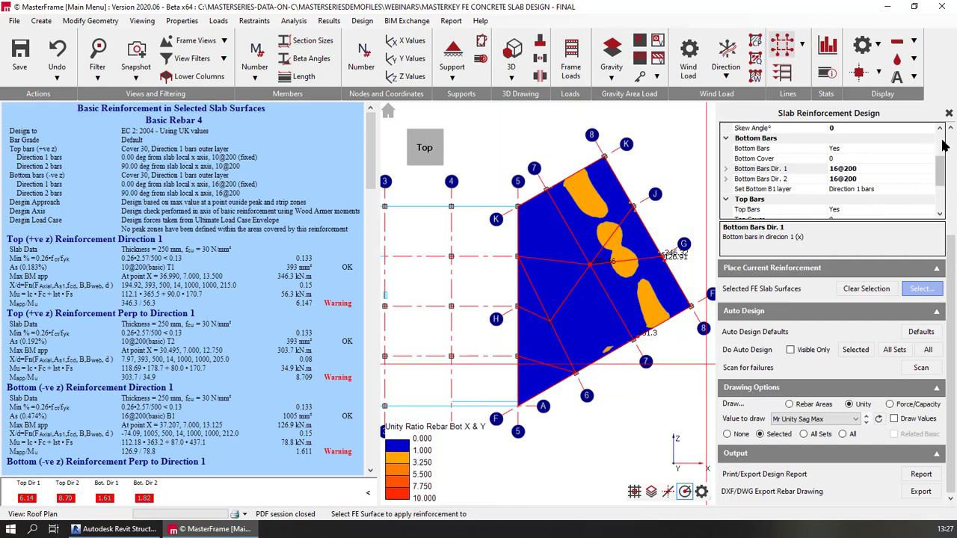
drag(939, 172, 941, 133)
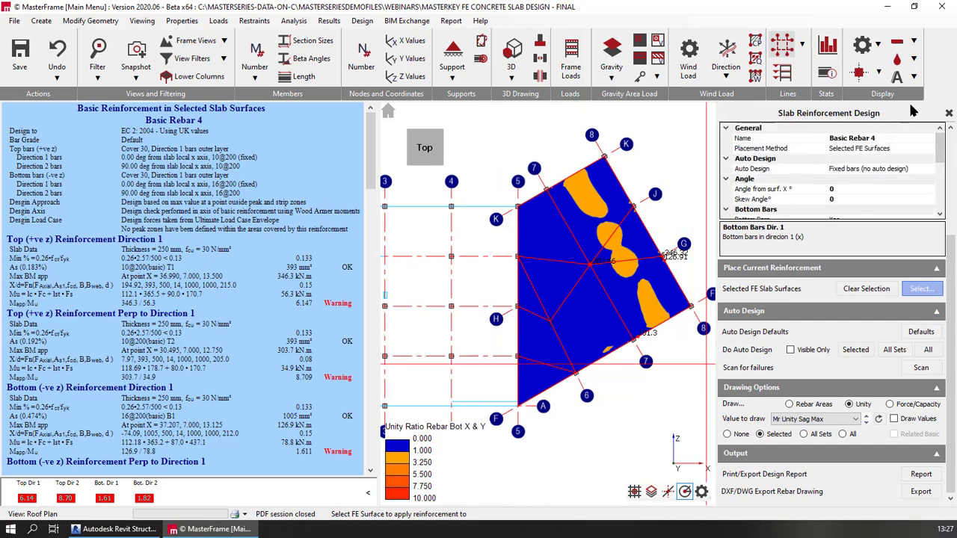
Select the Basic Rebar 3 set, refresh its sagging unity plot and inspect the slab corner near grid E1.
scroll(934, 152, up, 3)
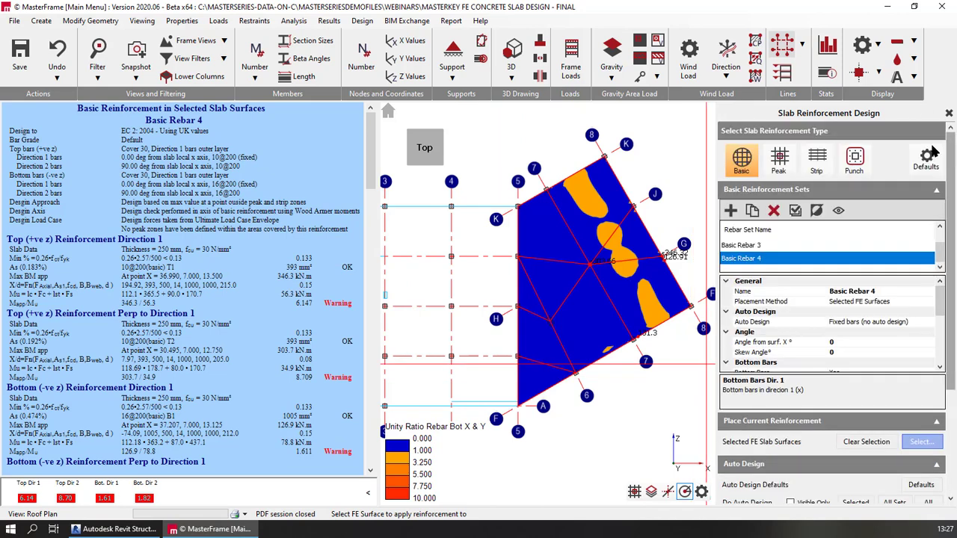
click(745, 245)
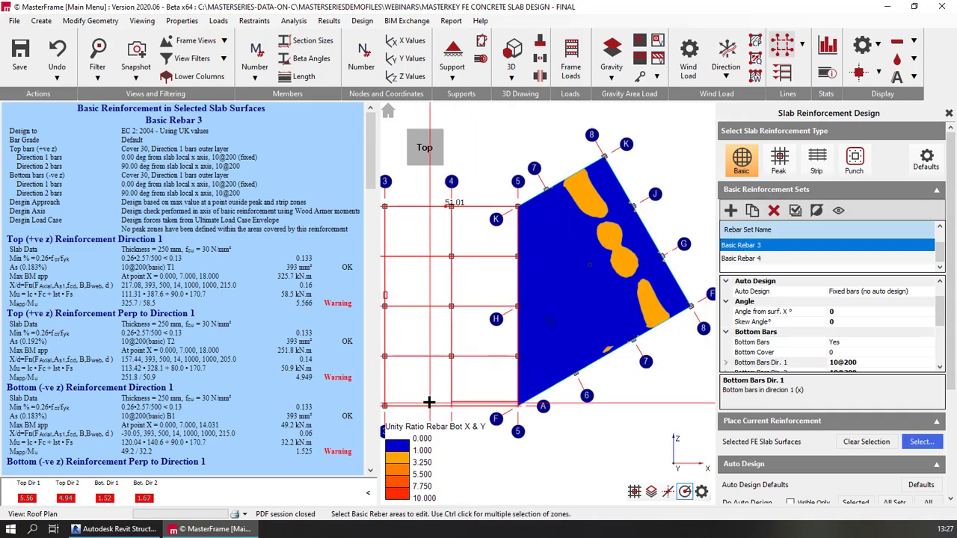
scroll(669, 330, down, 2)
scroll(770, 316, down, 4)
scroll(635, 308, up, 1)
scroll(638, 378, down, 2)
scroll(748, 384, down, 3)
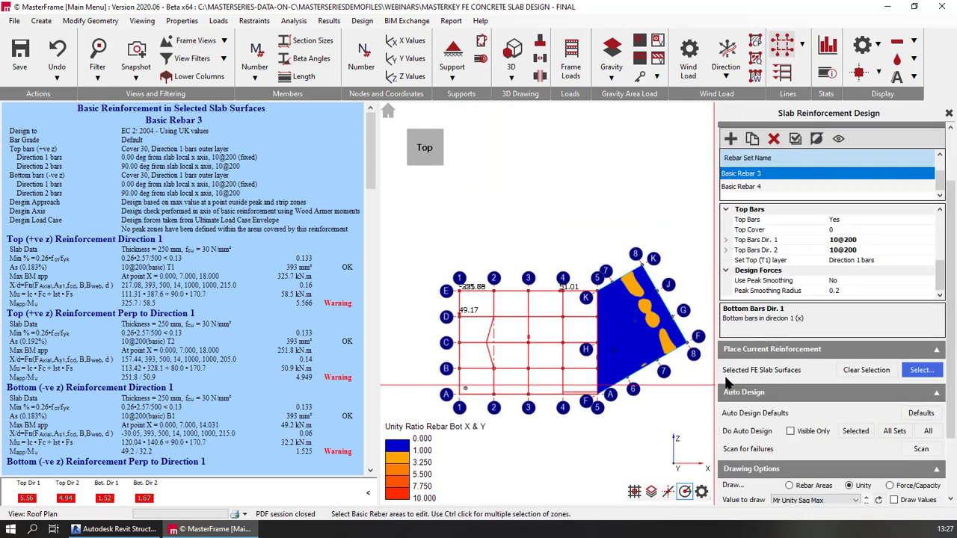
scroll(449, 387, up, 4)
scroll(528, 377, down, 4)
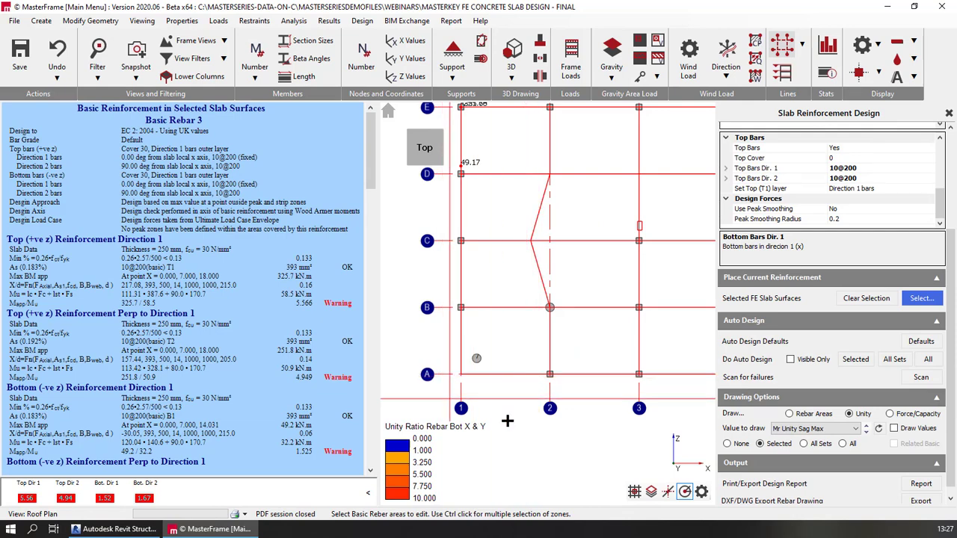
scroll(528, 377, up, 2)
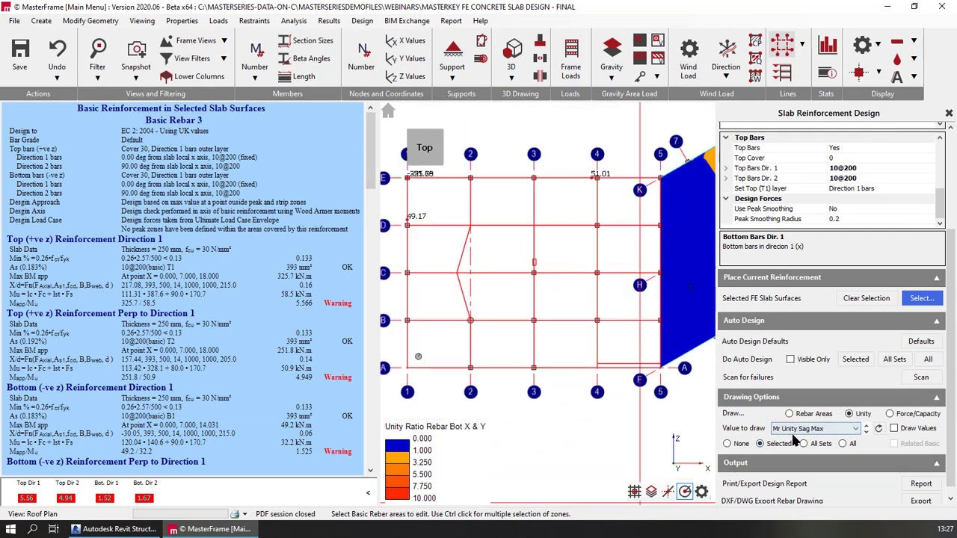
click(879, 428)
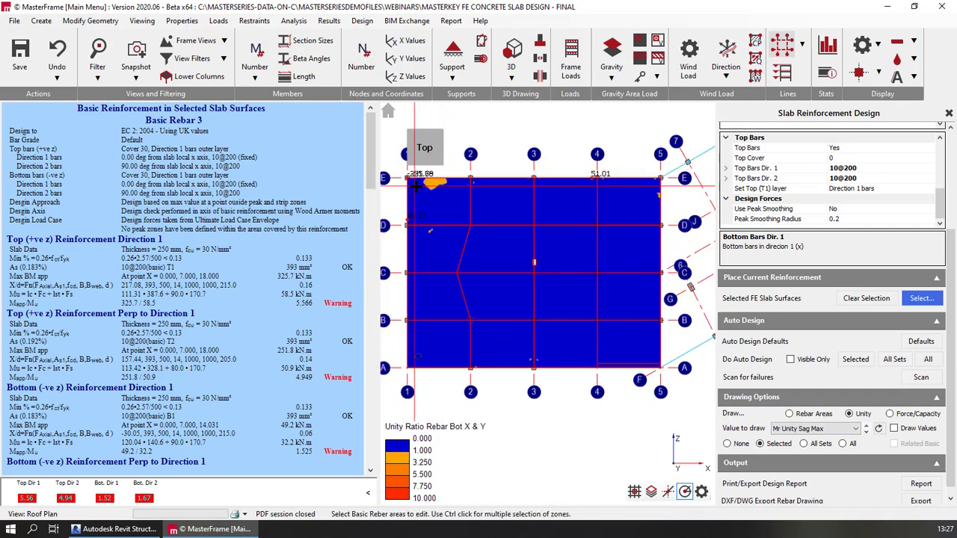
scroll(426, 188, up, 2)
scroll(426, 188, up, 2)
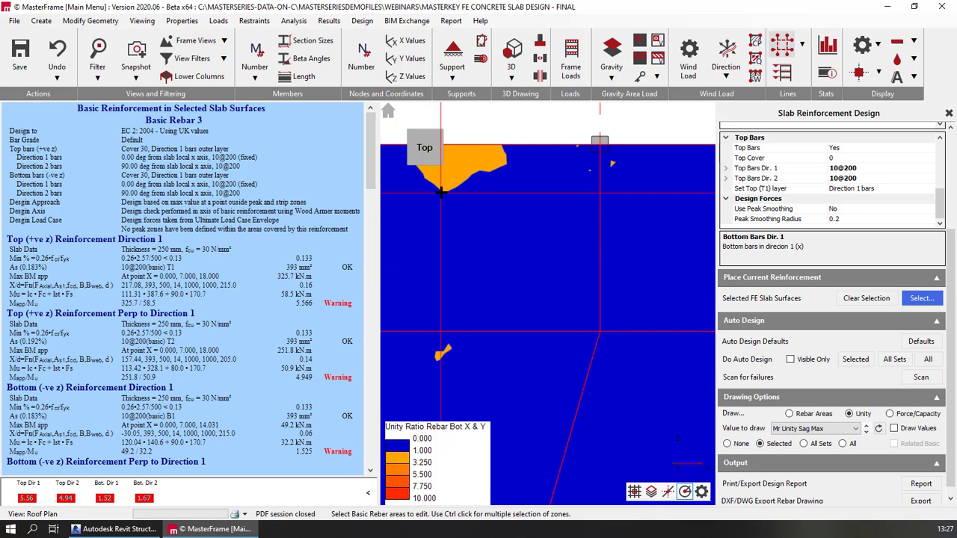
scroll(449, 285, down, 5)
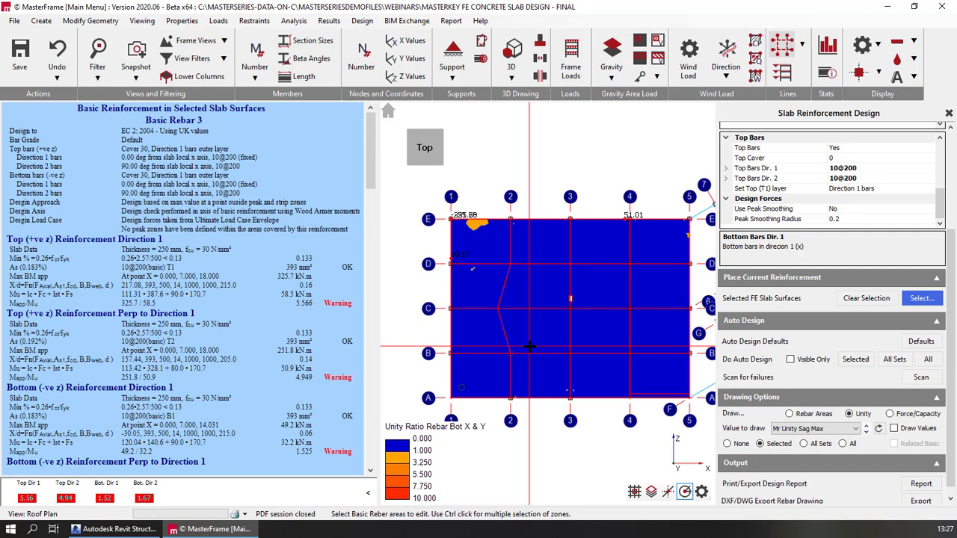
Plot Mr Unity Hog Max for the selected basic reinforcement set on the main roof slab.
click(940, 151)
click(940, 152)
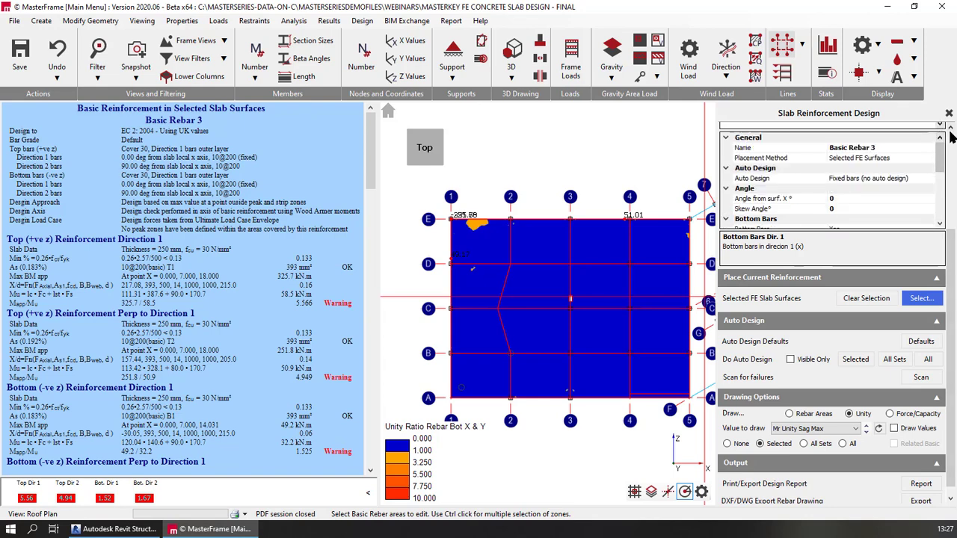
click(952, 137)
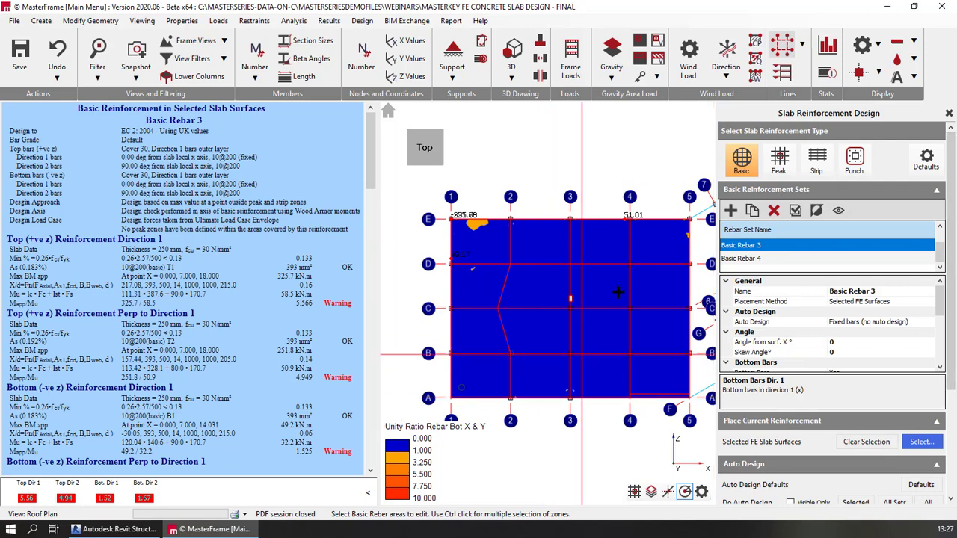
drag(952, 374, 953, 482)
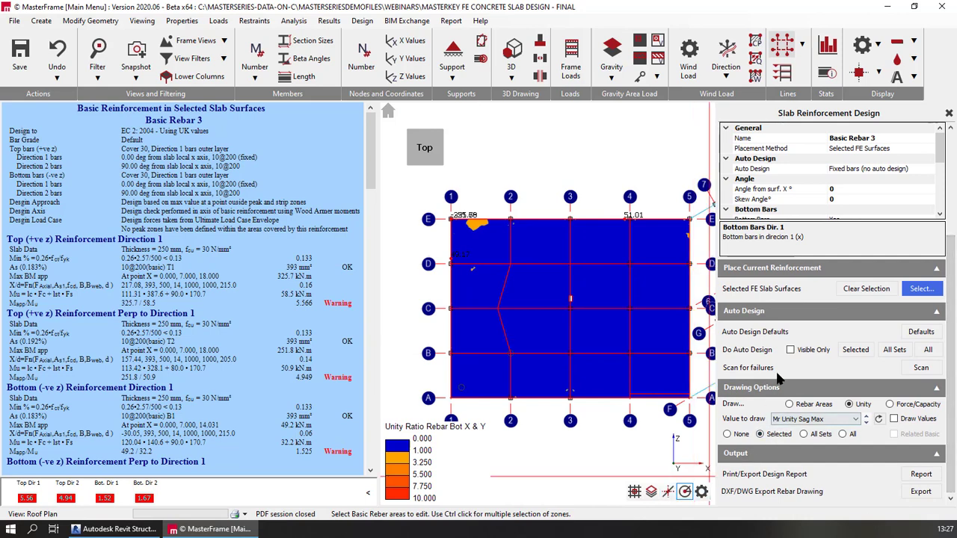
click(815, 420)
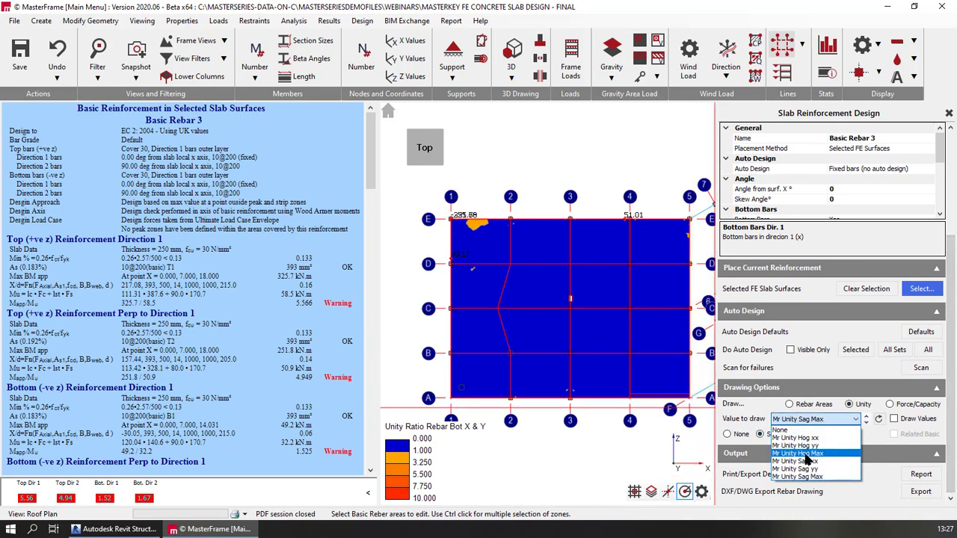
click(802, 454)
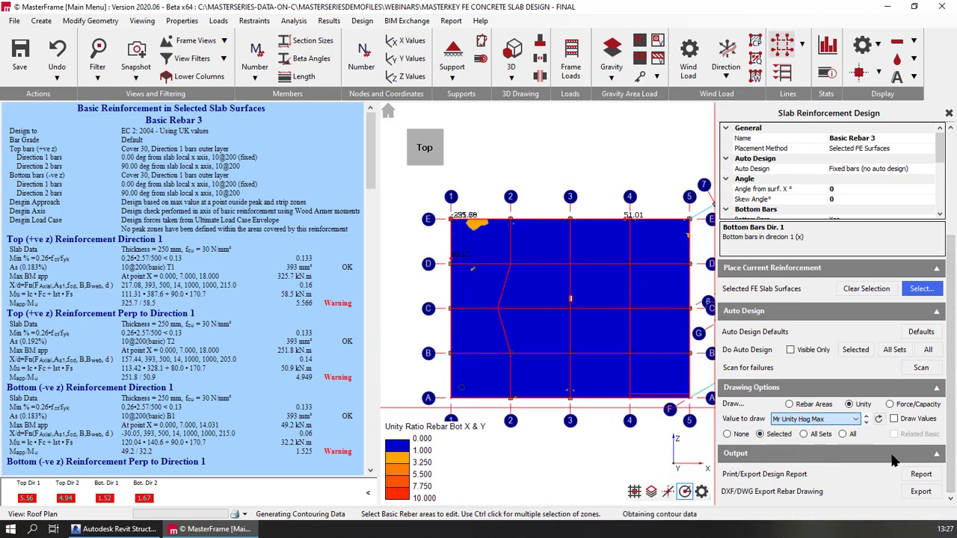
click(760, 434)
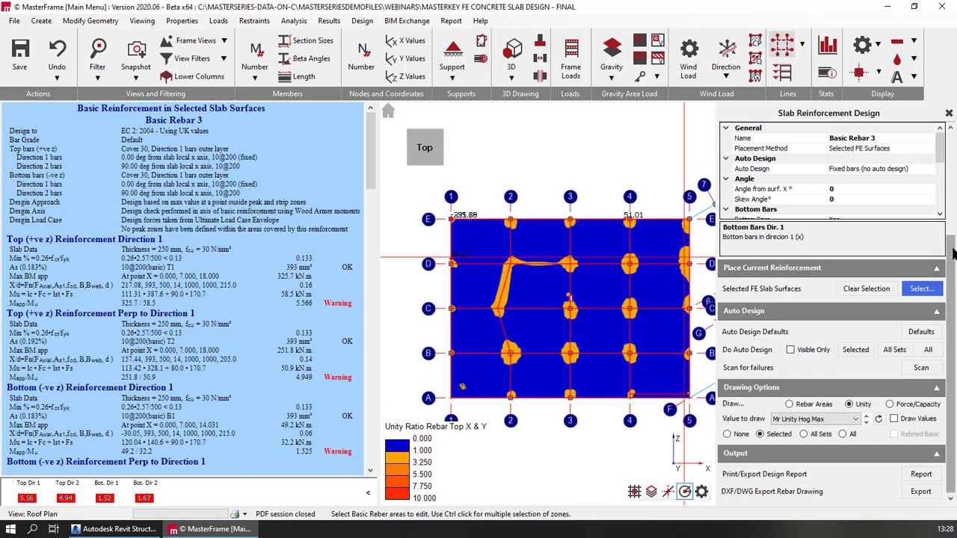
Switch to peak reinforcement and review the default settings for grades and cover, basic rebar, peak zones and strip zones.
drag(953, 253, 953, 143)
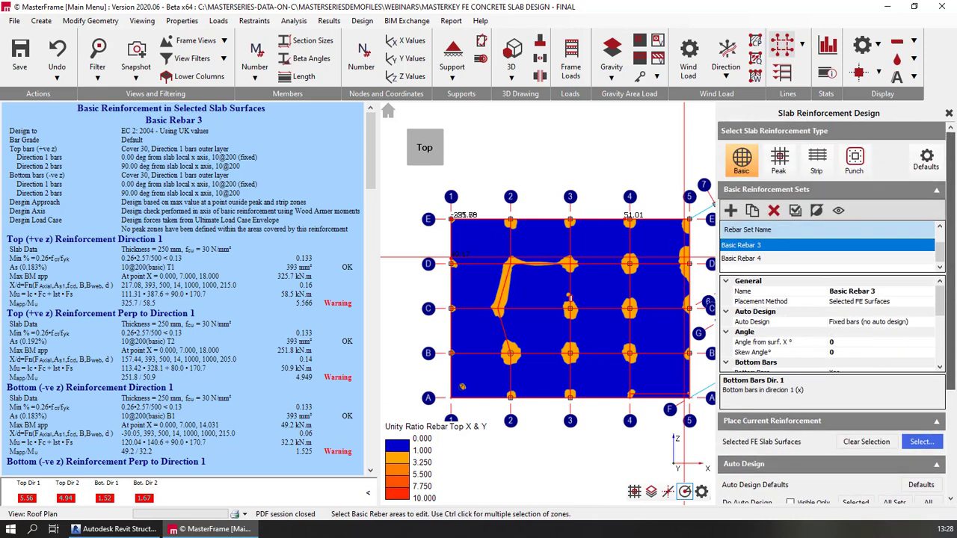
click(779, 160)
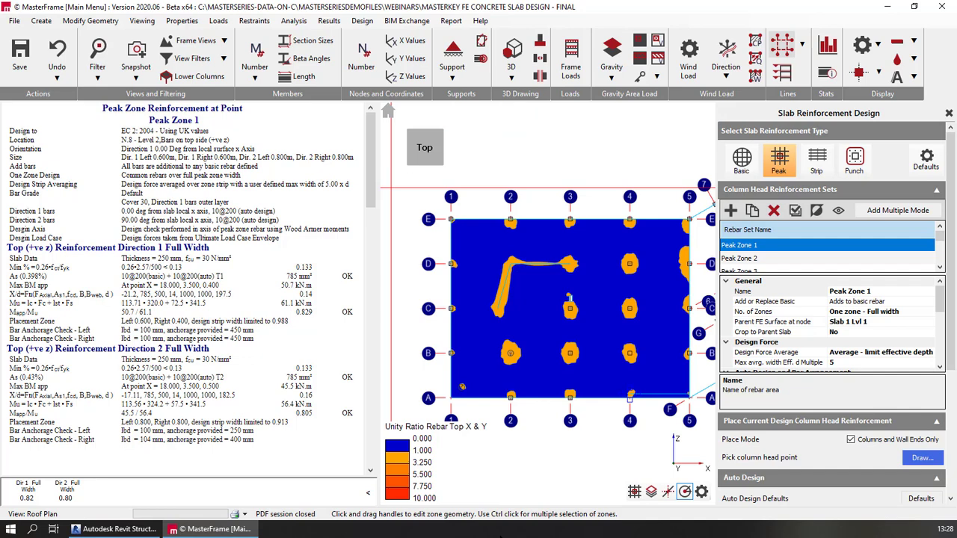
click(927, 158)
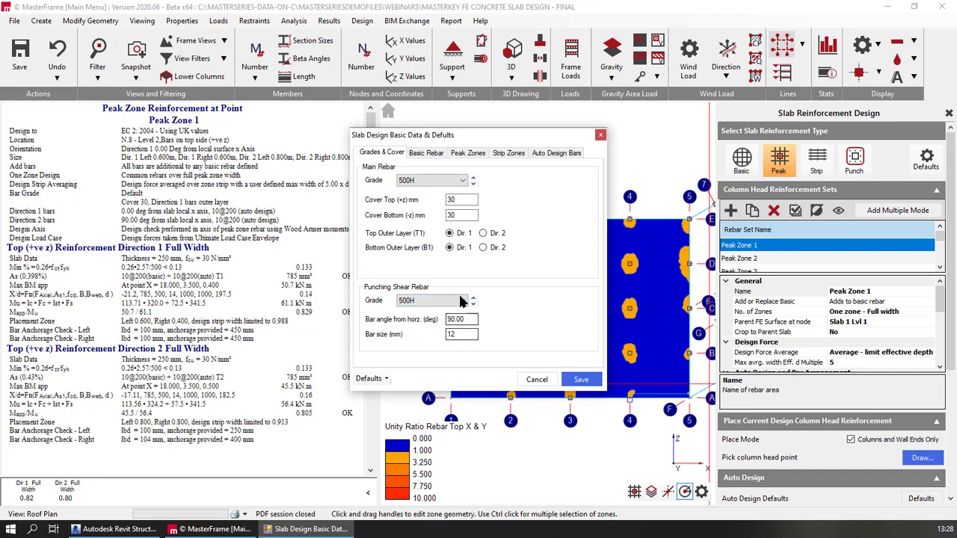
click(426, 153)
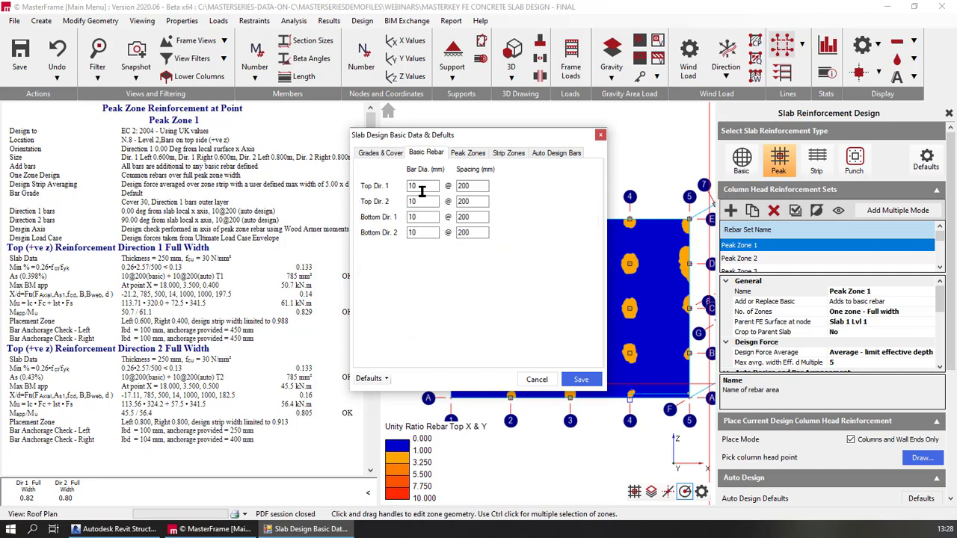
click(468, 154)
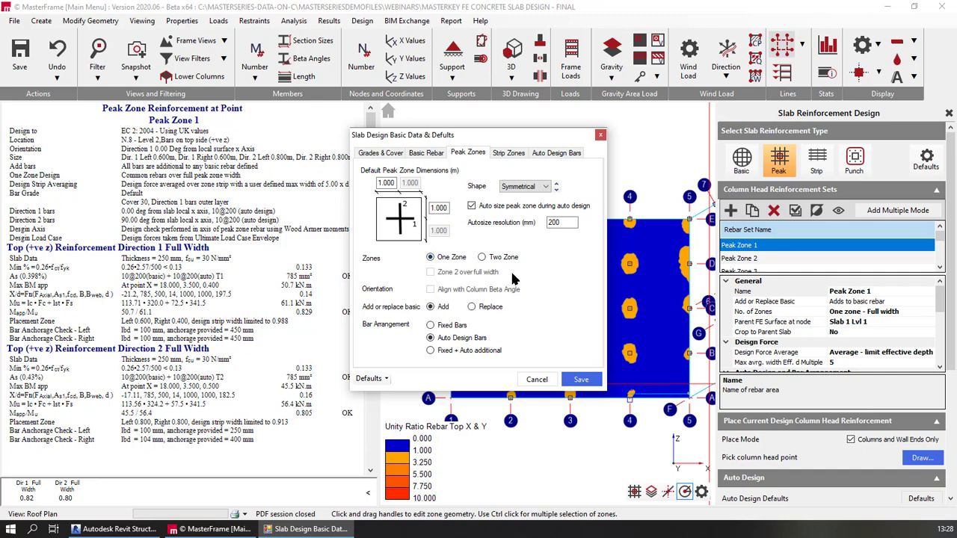
click(552, 220)
click(516, 154)
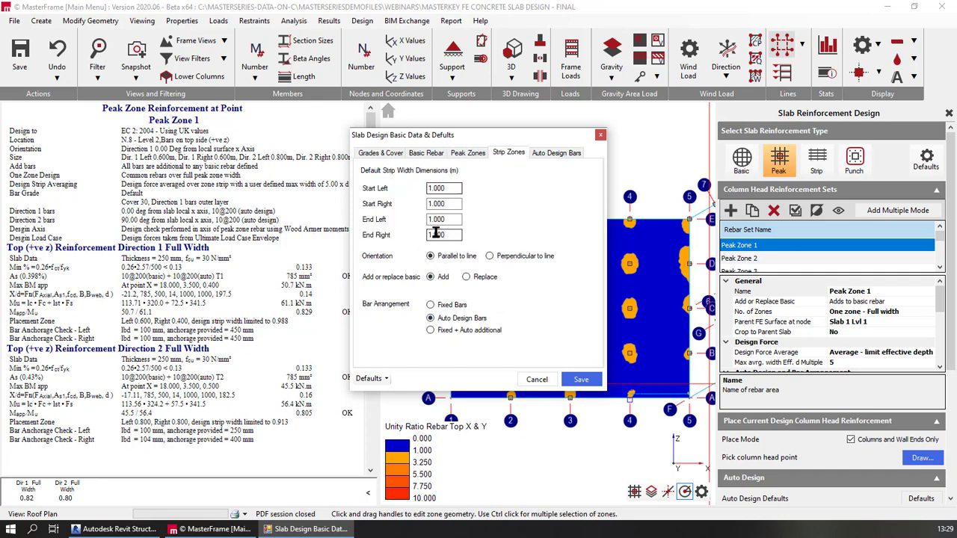
Set the auto-design spacings for top direction 1 to 100;200;400, copy them to all directions and save the defaults.
click(553, 154)
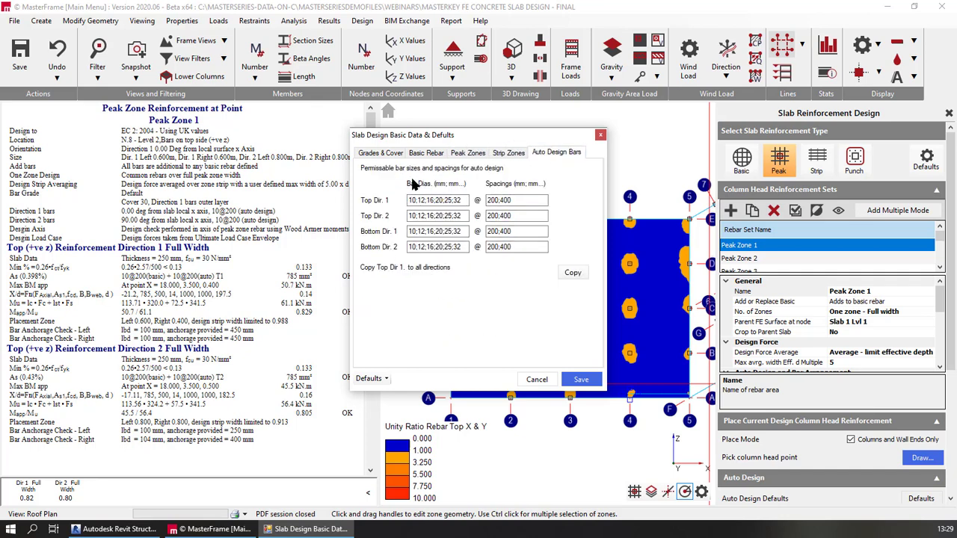
click(493, 200)
text(105)
key(BackSpace)
text(0;)
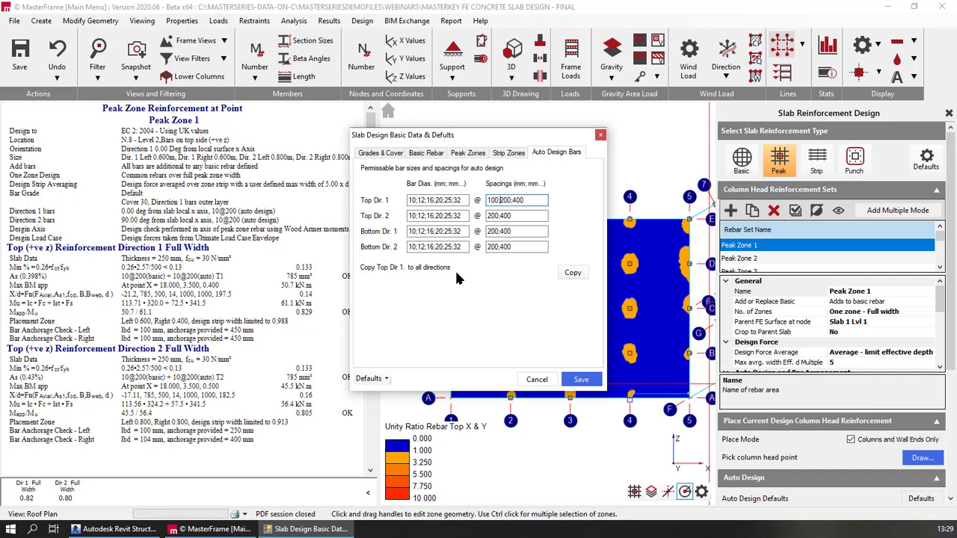
click(516, 200)
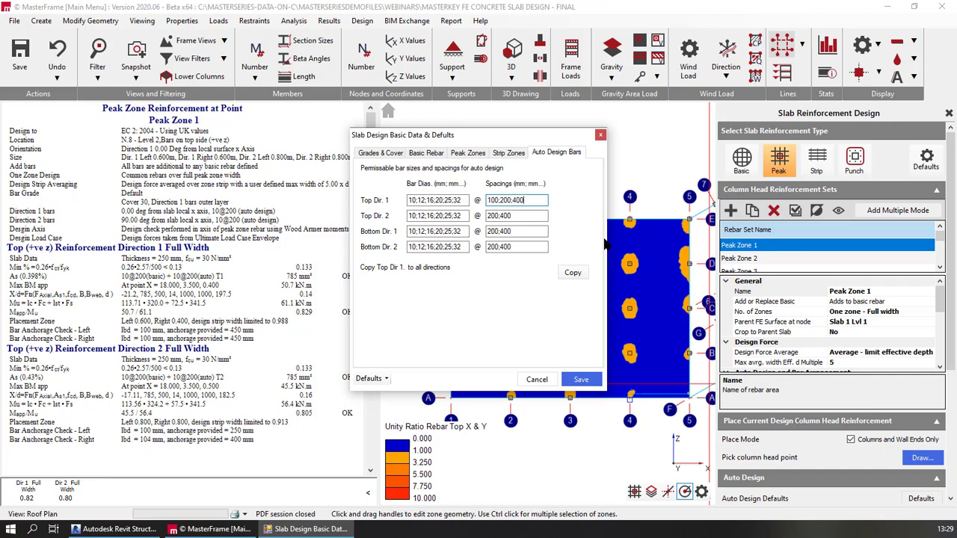
click(573, 274)
click(583, 381)
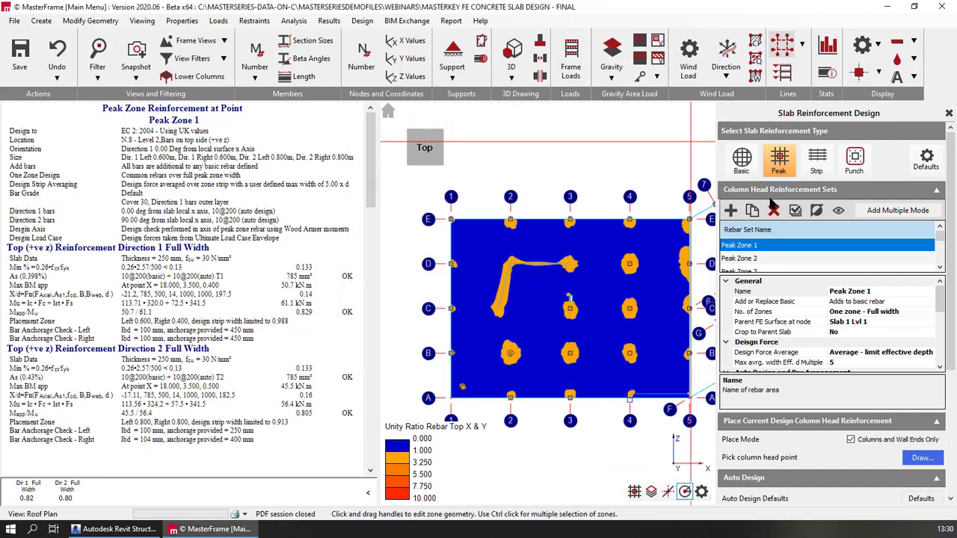
Add a new peak reinforcement zone and place it on the column at grid D4.
click(731, 210)
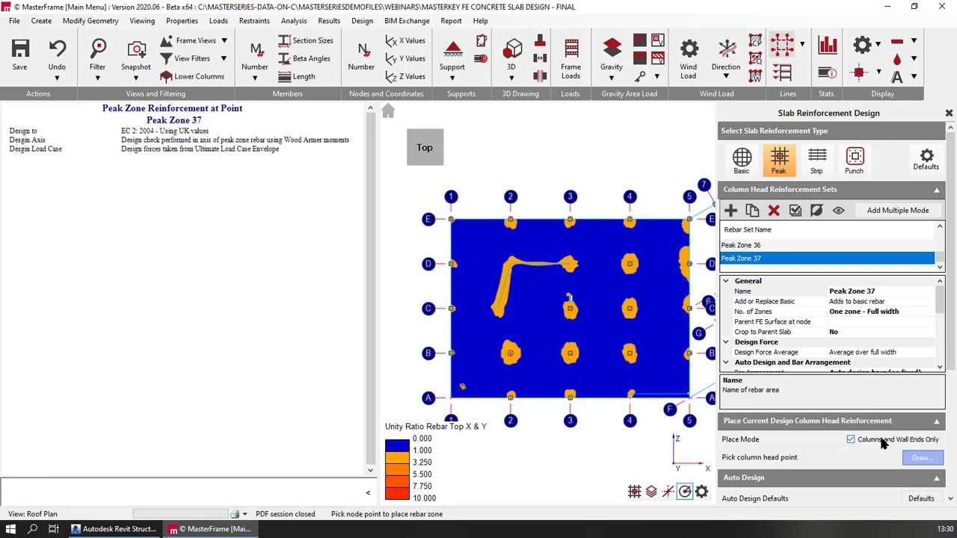
click(630, 265)
scroll(622, 272, up, 4)
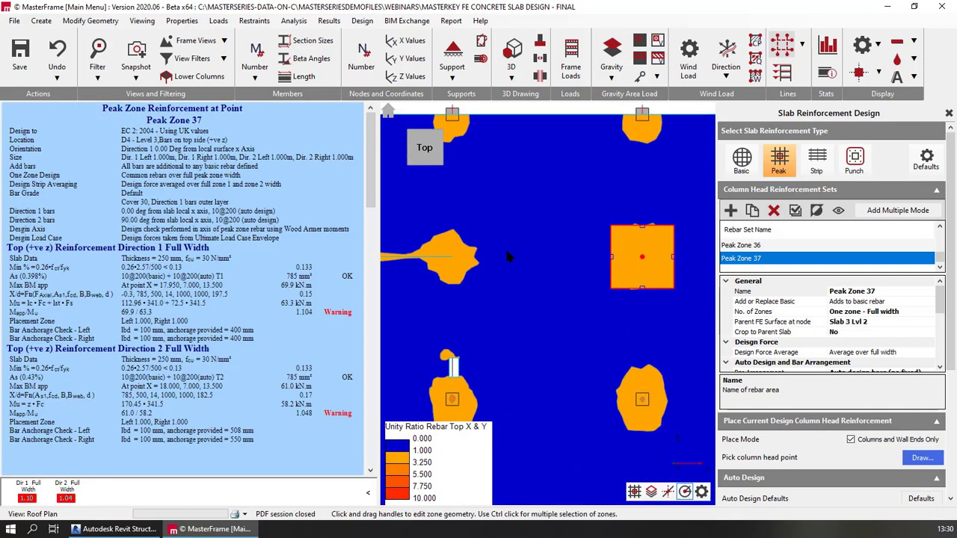
middle_drag(610, 215, 516, 210)
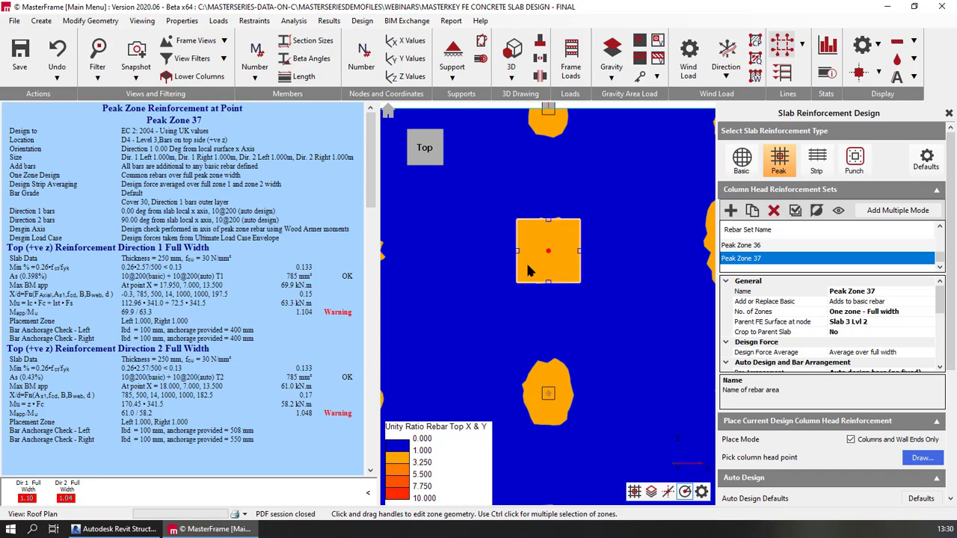
Review the new peak zone's bar, sizing and geometry properties, and run auto design on the selected zone only.
scroll(797, 330, down, 5)
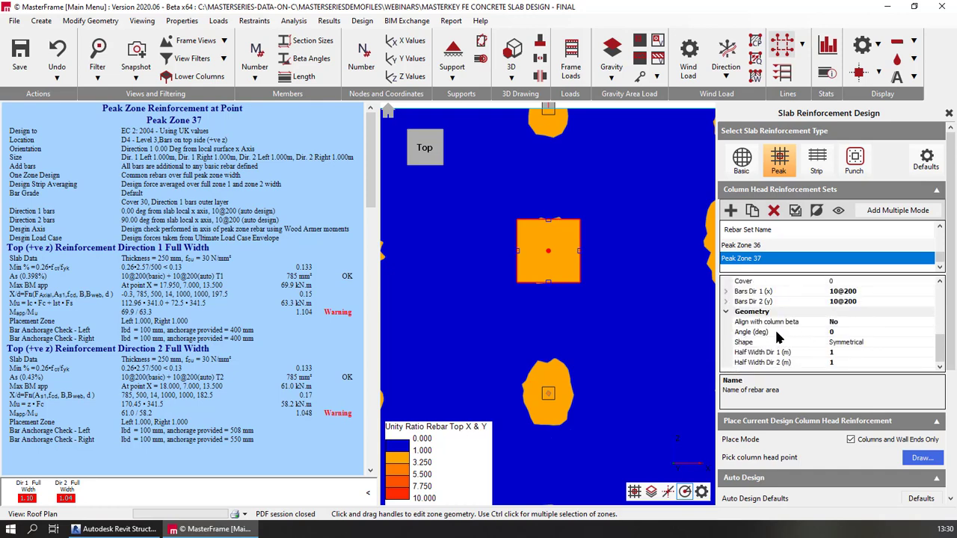
scroll(787, 338, up, 4)
scroll(794, 331, down, 2)
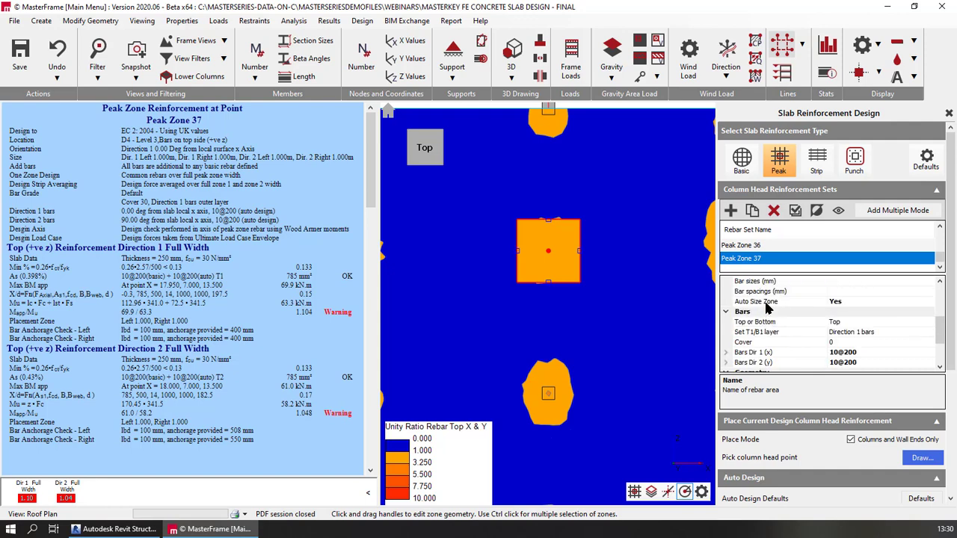
scroll(843, 321, up, 2)
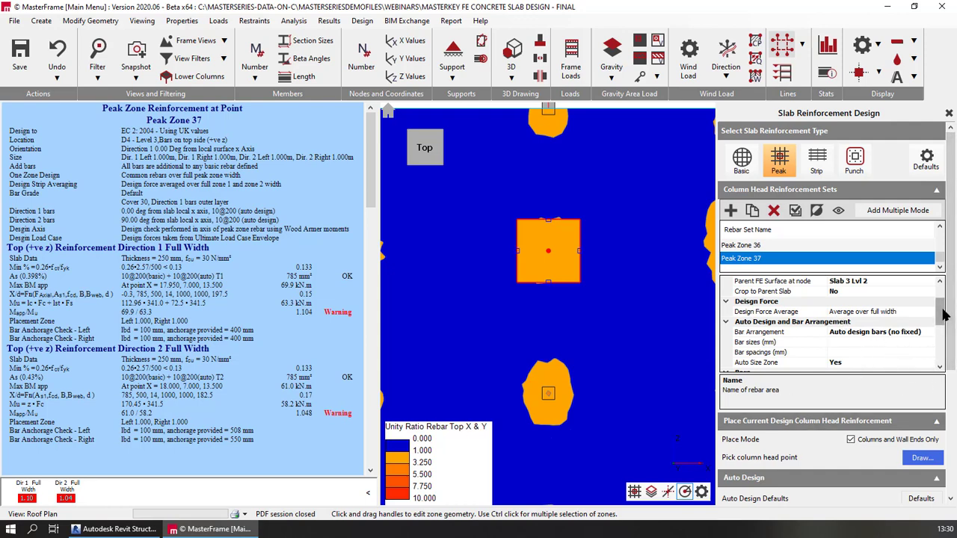
scroll(883, 379, down, 3)
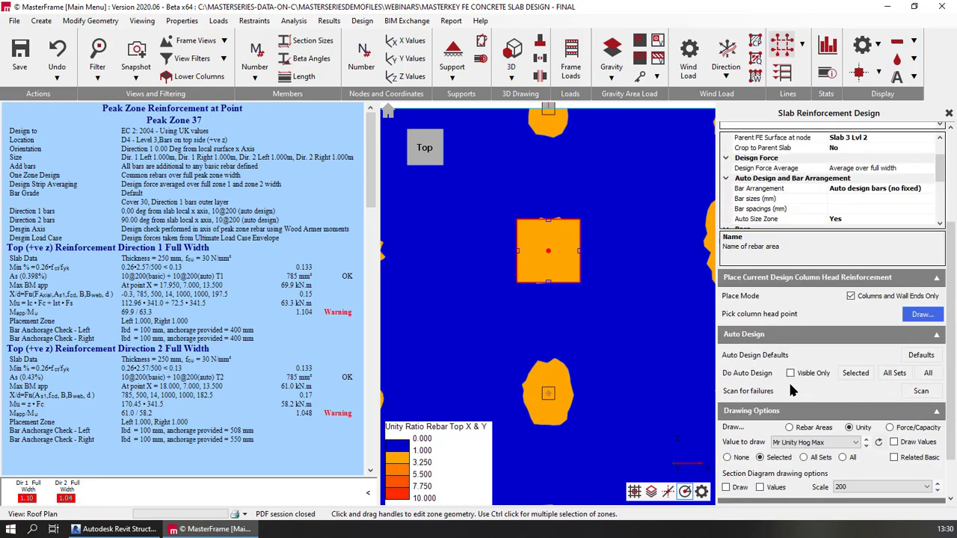
click(856, 374)
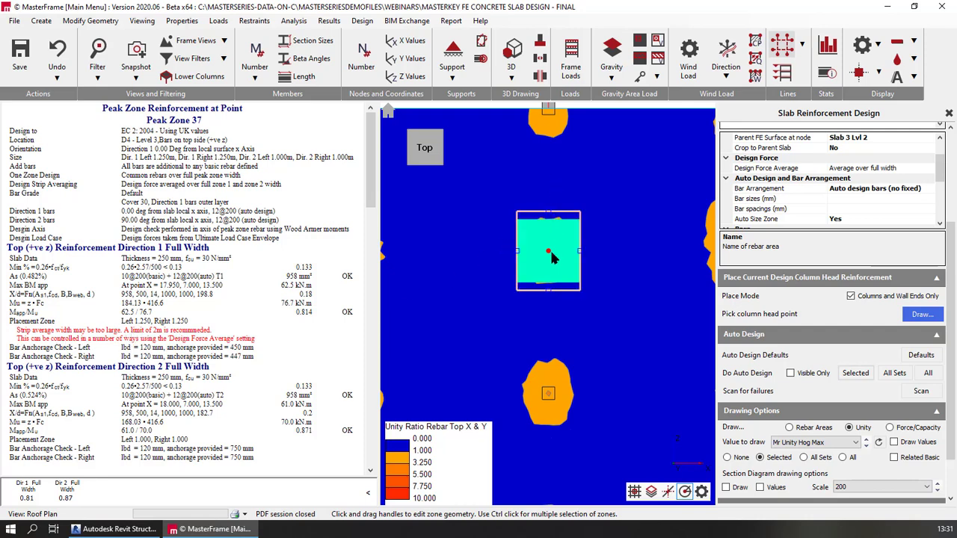
Set the D4 peak zone's design force averaging to the effective depth multiple limit.
click(864, 169)
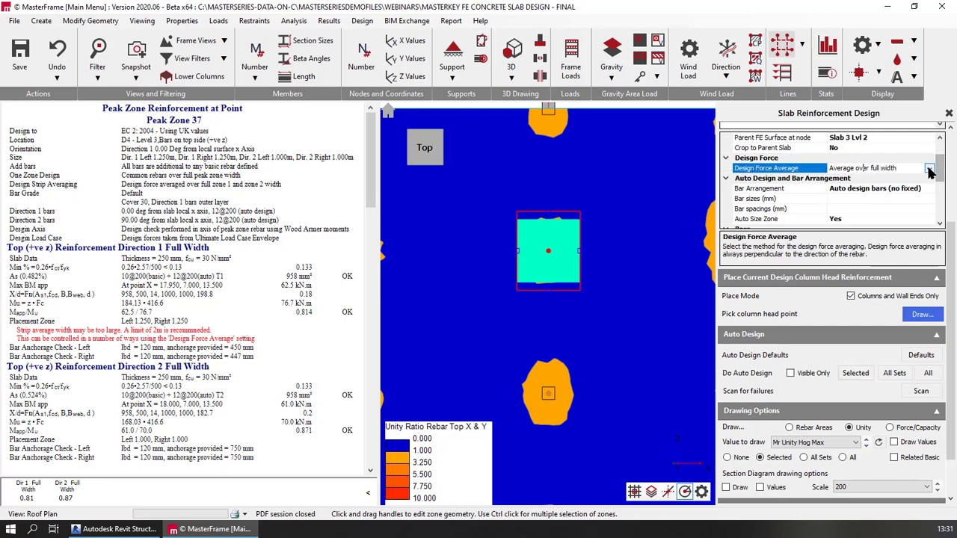
click(863, 169)
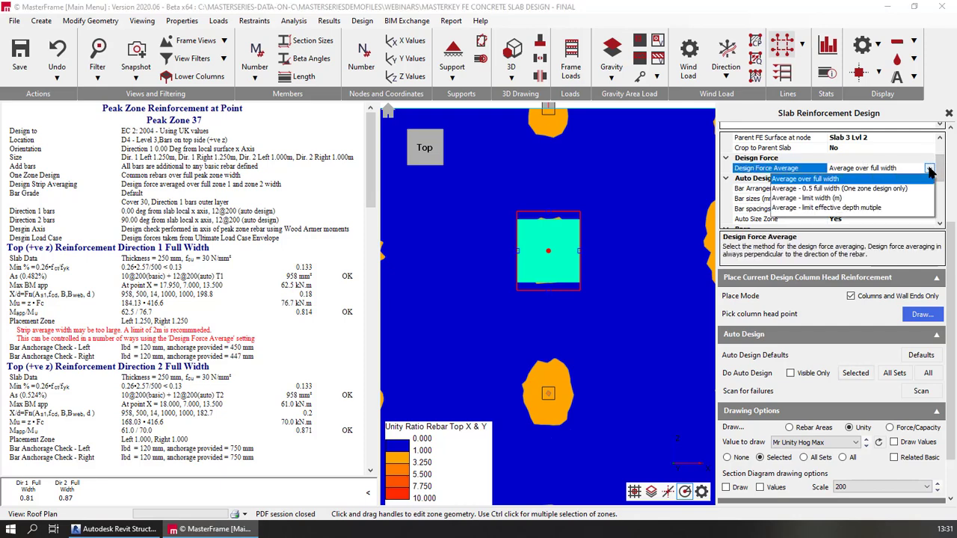
click(817, 208)
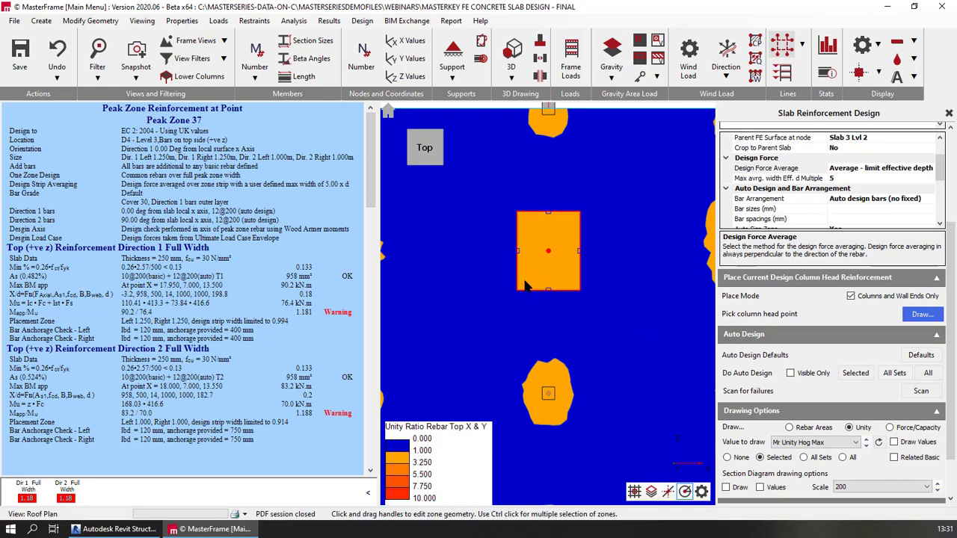
Rerun auto design on the selected D4 peak zone only.
click(856, 374)
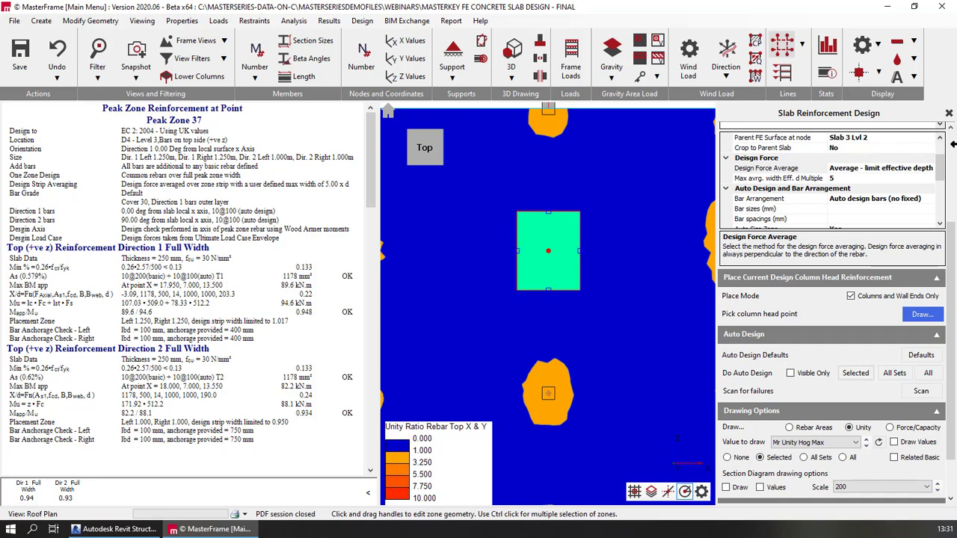
Restrict the permissible auto-design spacings to 200;400 in all directions, save the defaults, and redesign the selected D4 peak zone.
scroll(940, 166, up, 2)
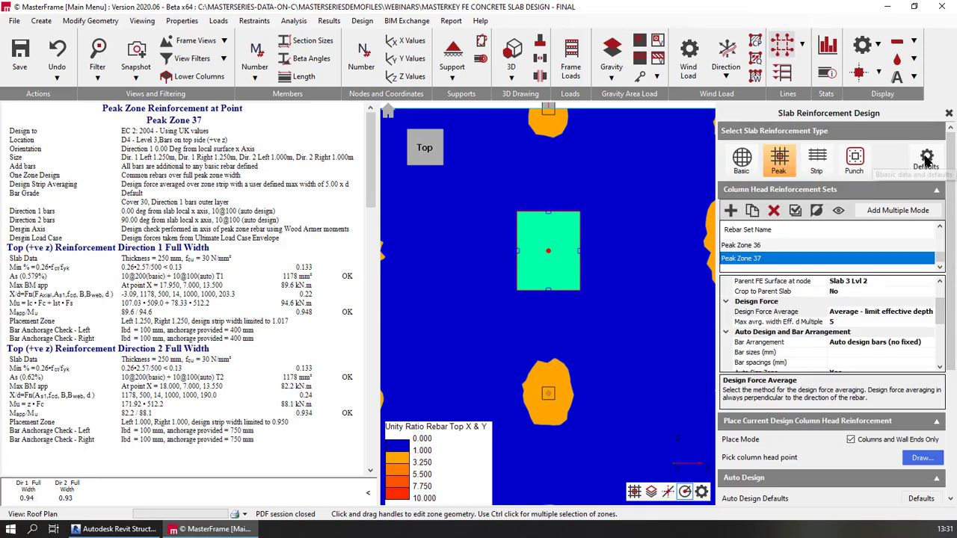
click(927, 160)
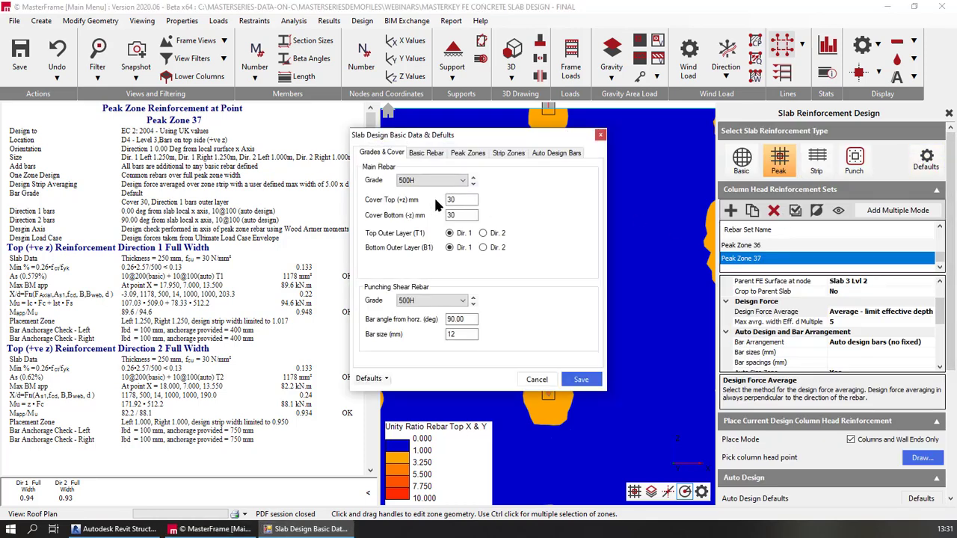
click(554, 154)
drag(501, 201, 478, 197)
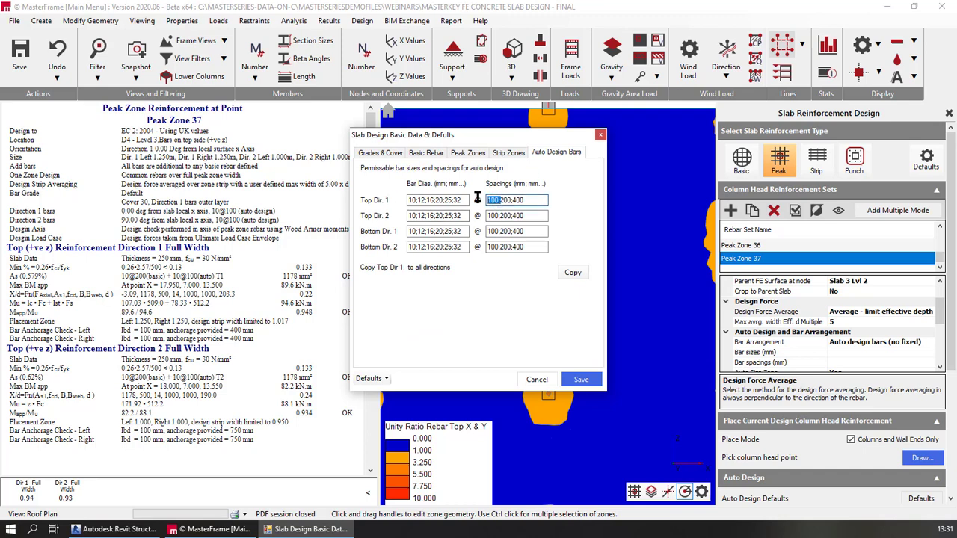
key(BackSpace)
click(571, 272)
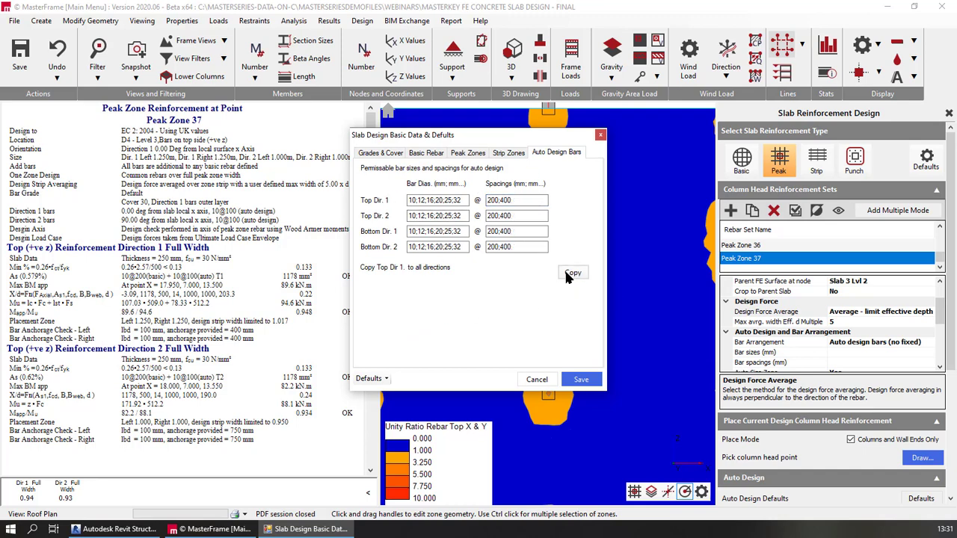
click(580, 380)
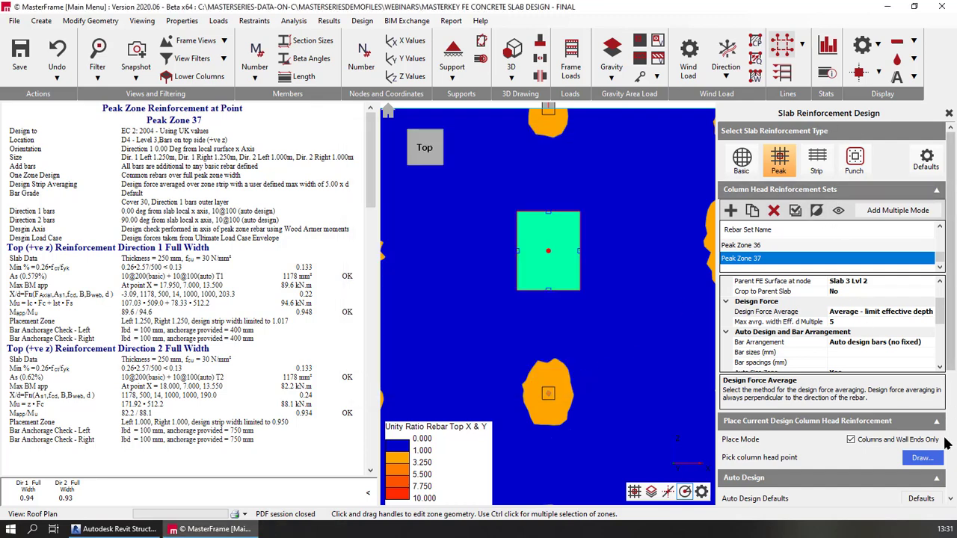
scroll(927, 425, down, 3)
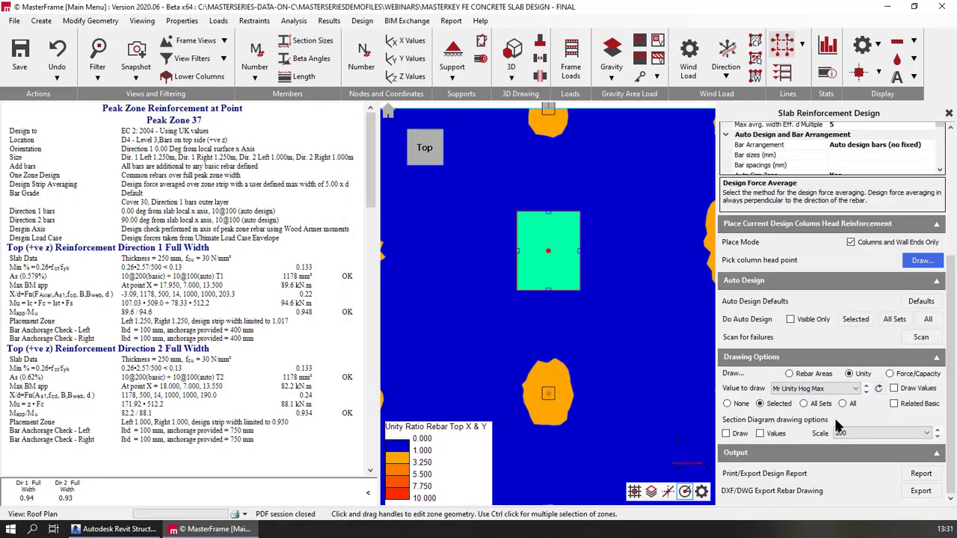
click(855, 320)
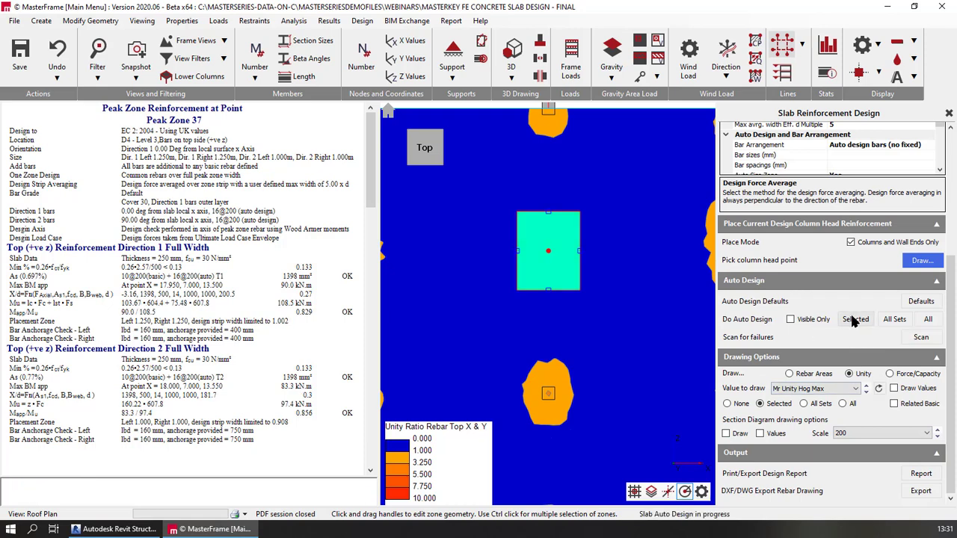
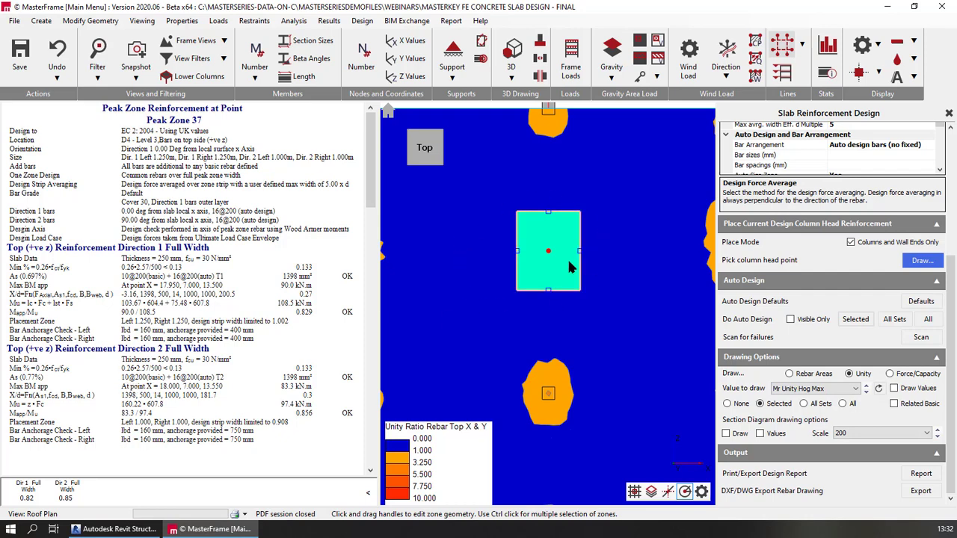
Add peak zones in multiple mode at all columns and wall ends of the roof slab between grids 1 to 5 and A to E.
scroll(540, 294, down, 3)
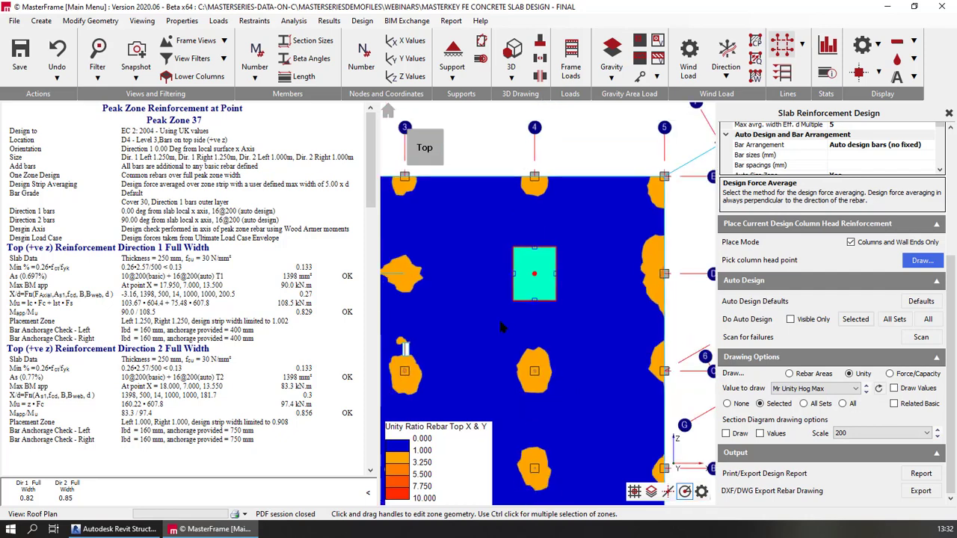
middle_drag(479, 248, 566, 196)
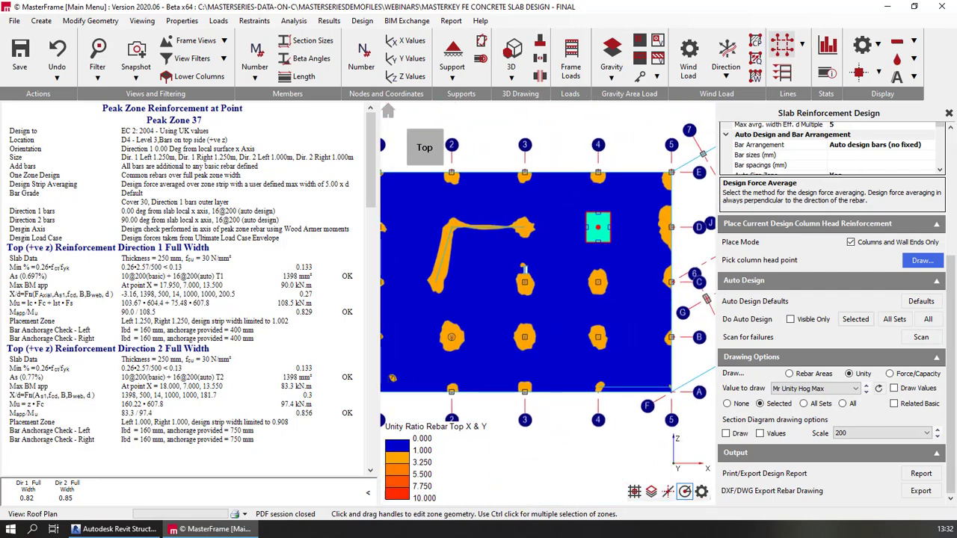
scroll(953, 163, up, 5)
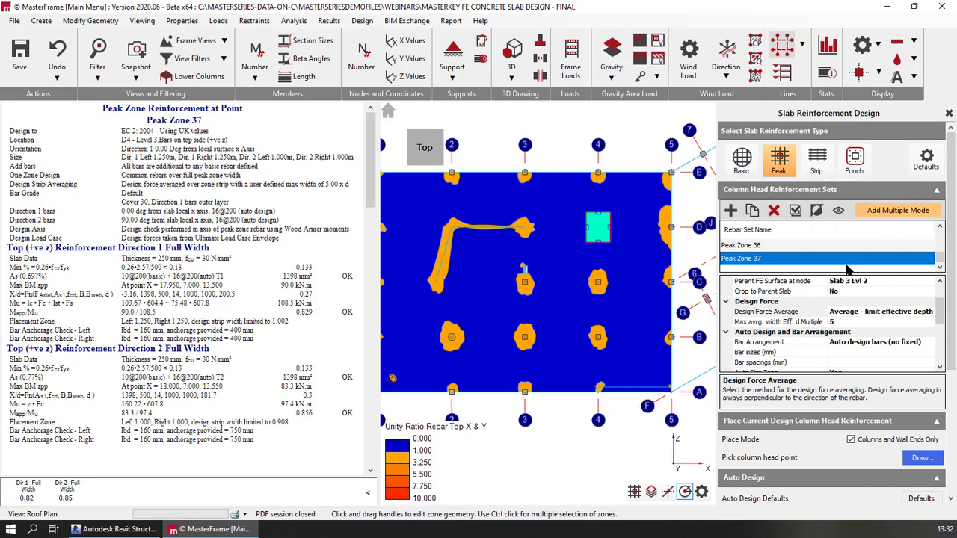
scroll(516, 400, down, 3)
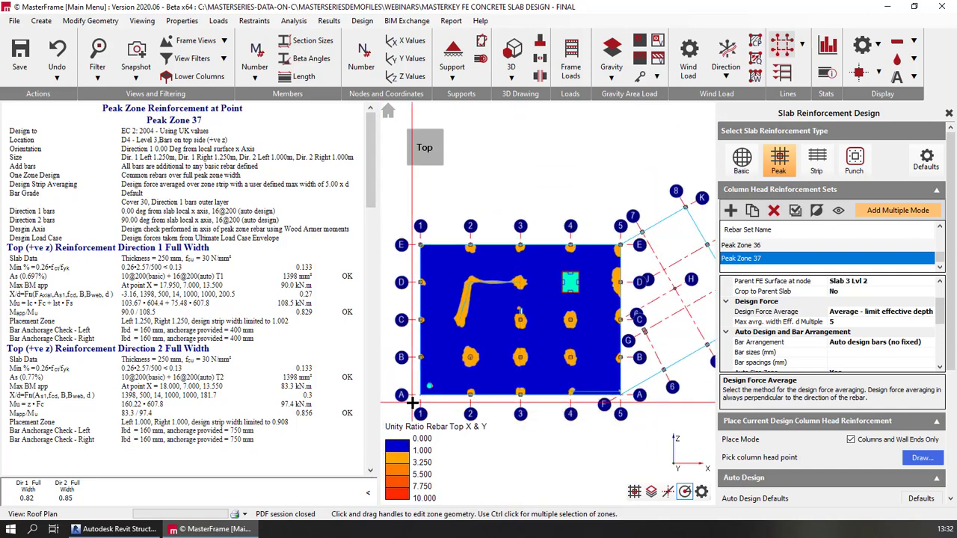
drag(411, 402, 628, 241)
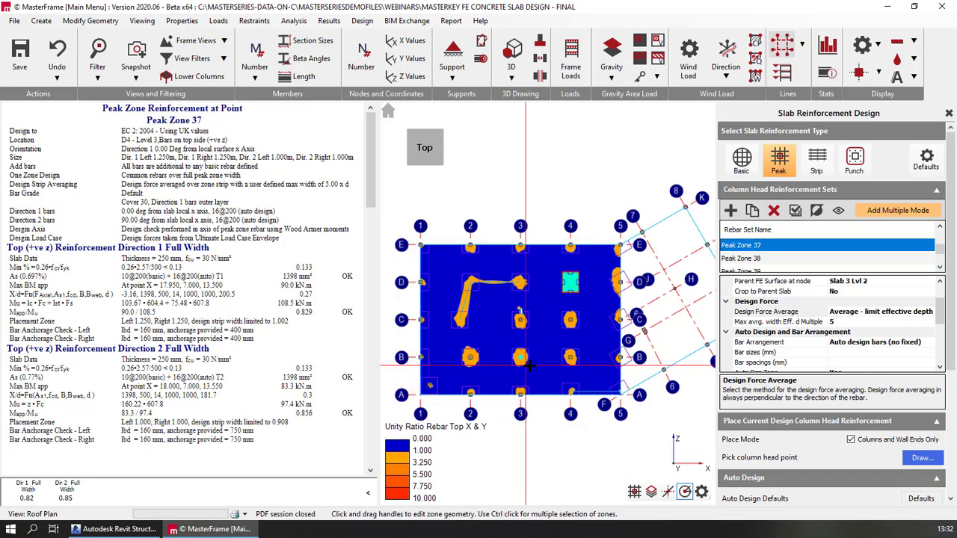
scroll(586, 314, up, 4)
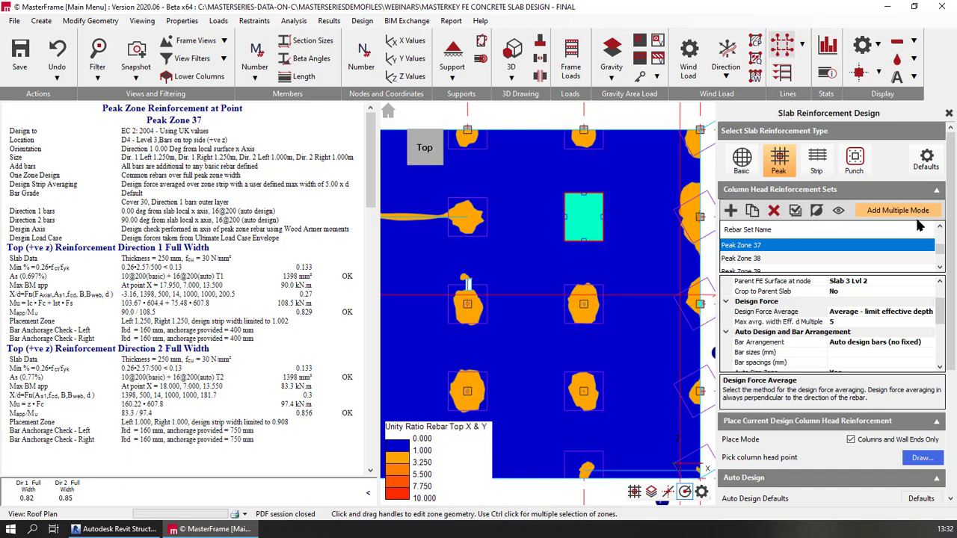
Select the peak zone at grid C4 and review its general, design force, bar and geometry properties.
click(601, 317)
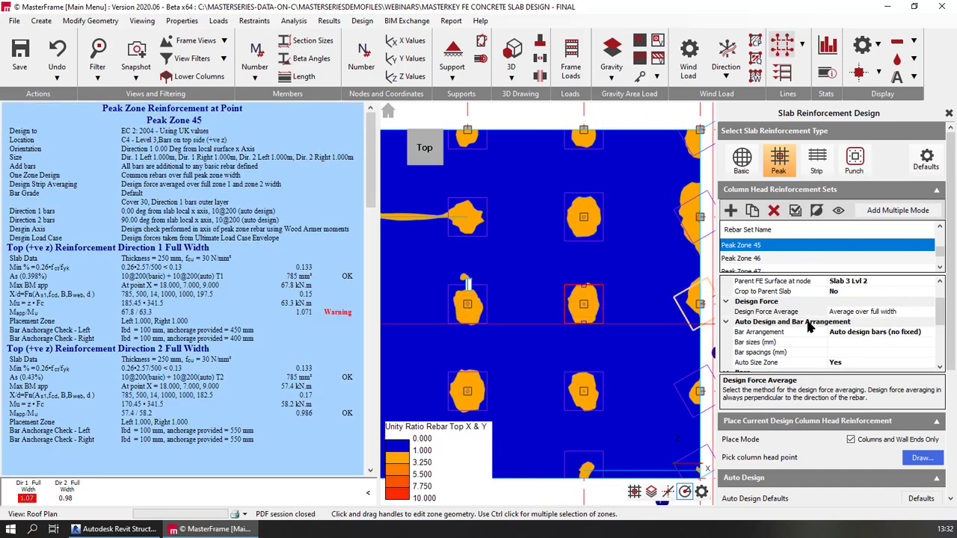
scroll(821, 318, up, 2)
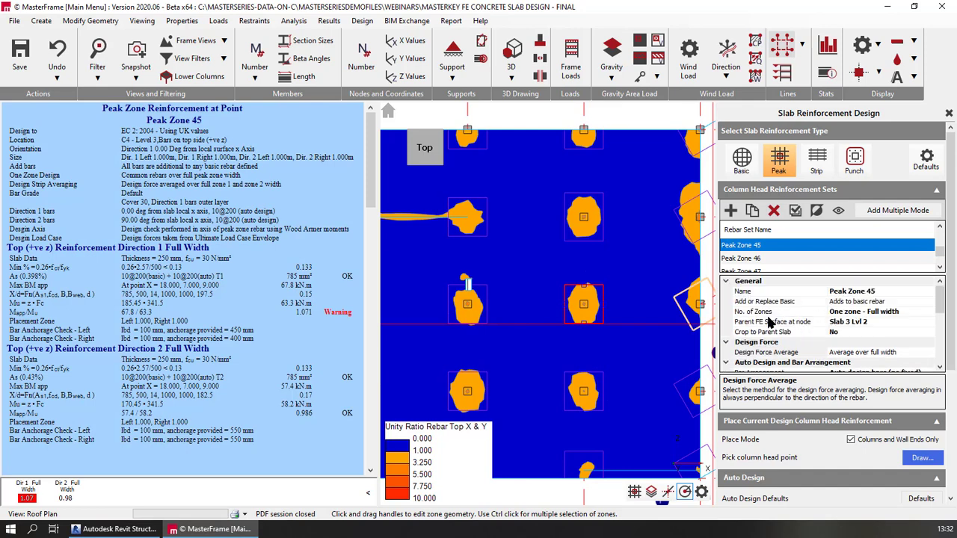
scroll(855, 345, down, 2)
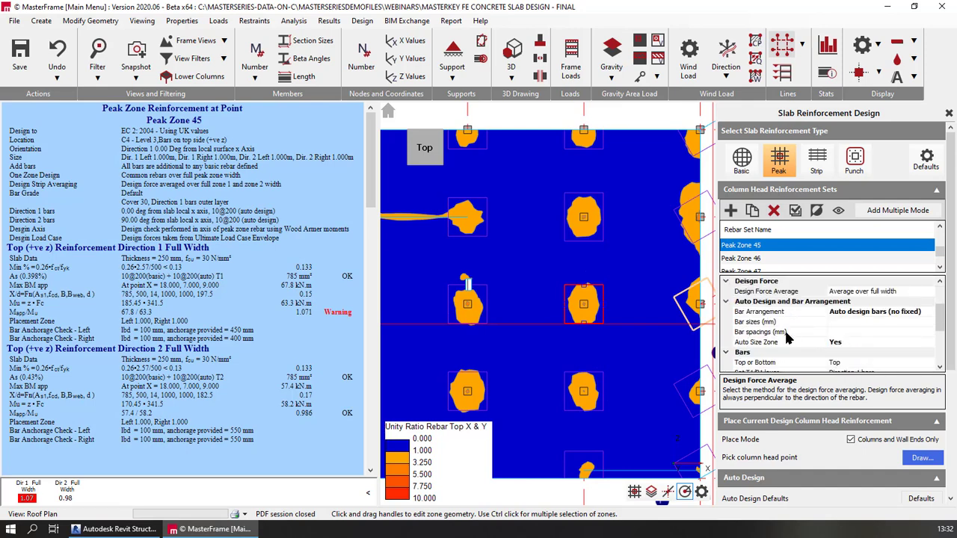
scroll(854, 347, down, 4)
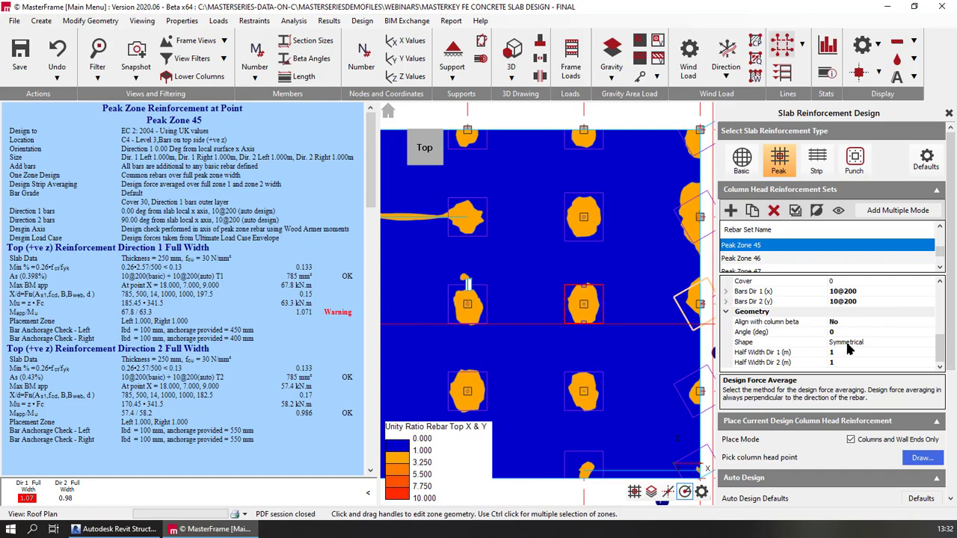
scroll(849, 349, up, 6)
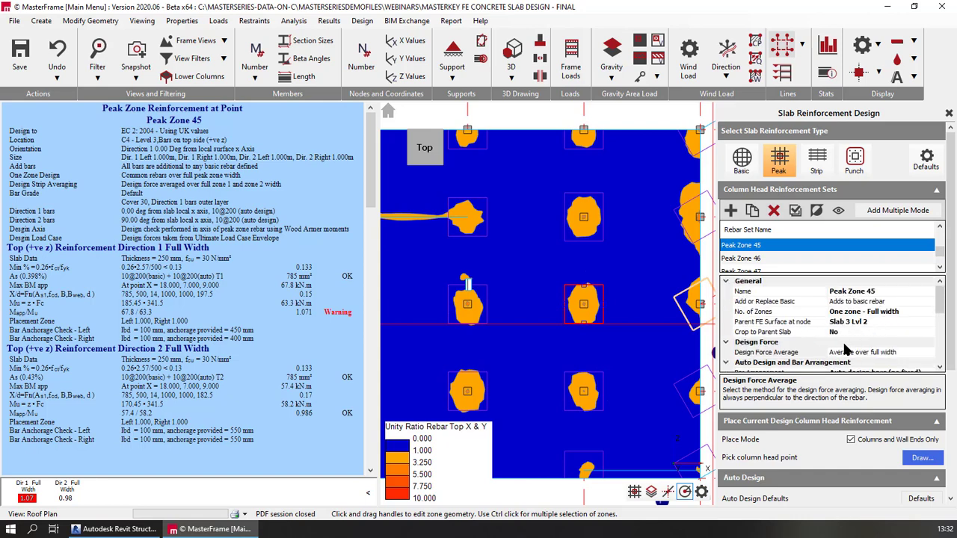
click(924, 354)
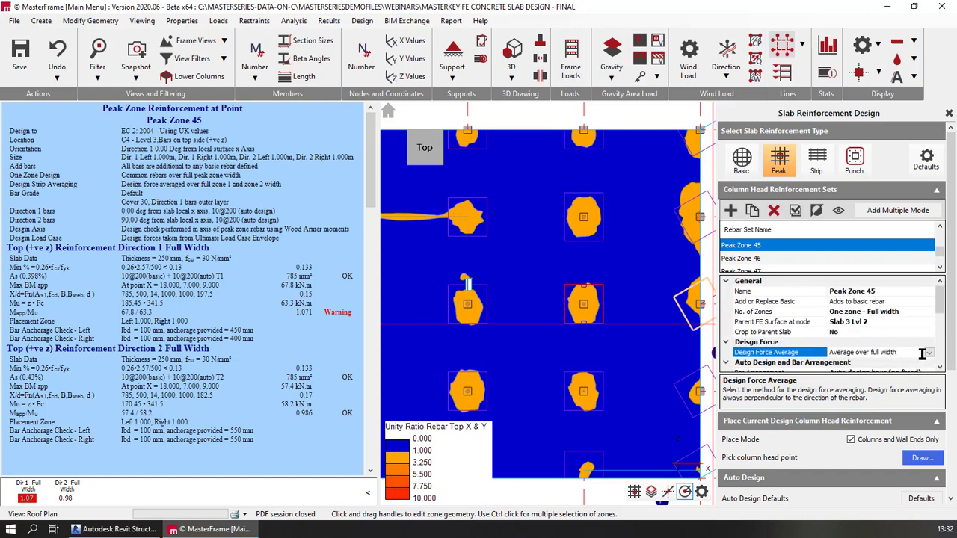
scroll(499, 351, down, 5)
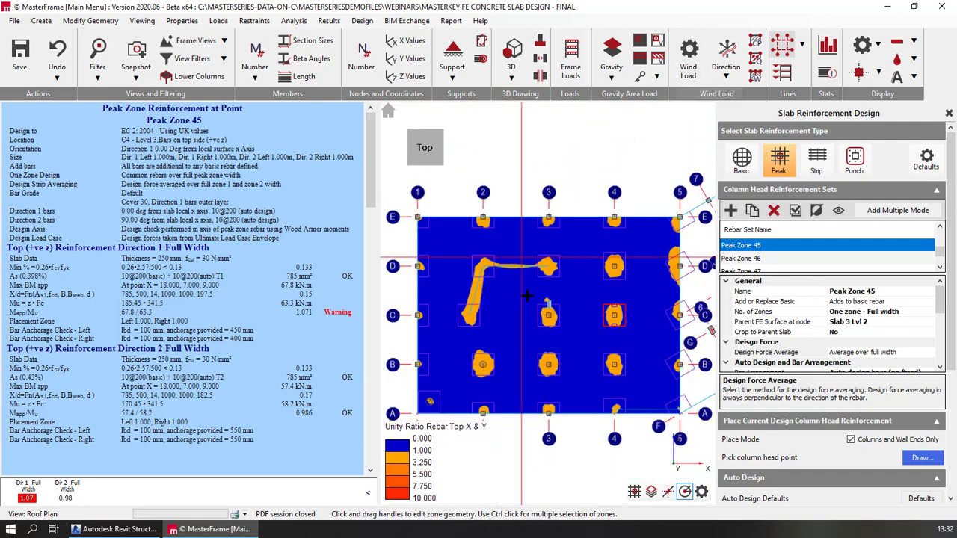
Select all the roof slab's peak zones, set their design force averaging to the effective depth multiple limit, and clear the selection.
drag(704, 393, 693, 195)
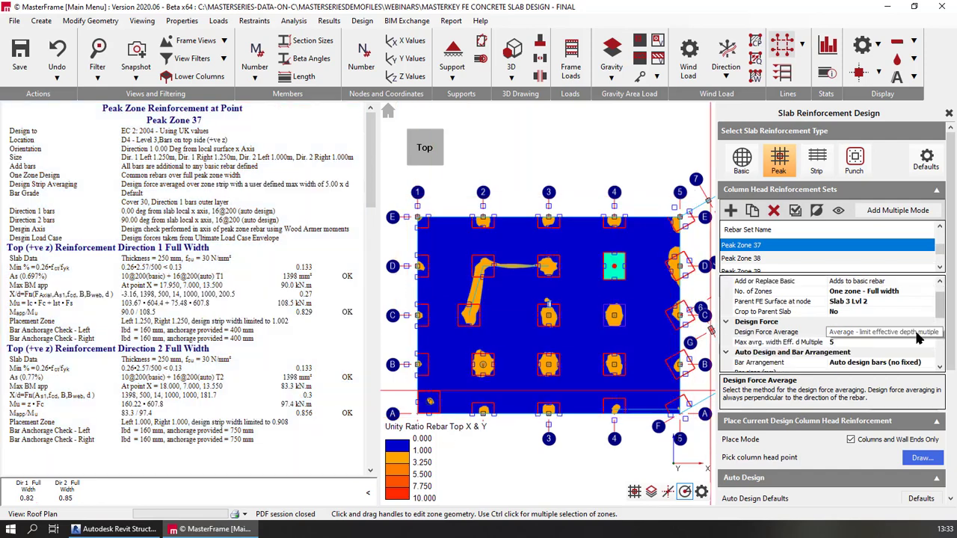
click(924, 331)
click(924, 332)
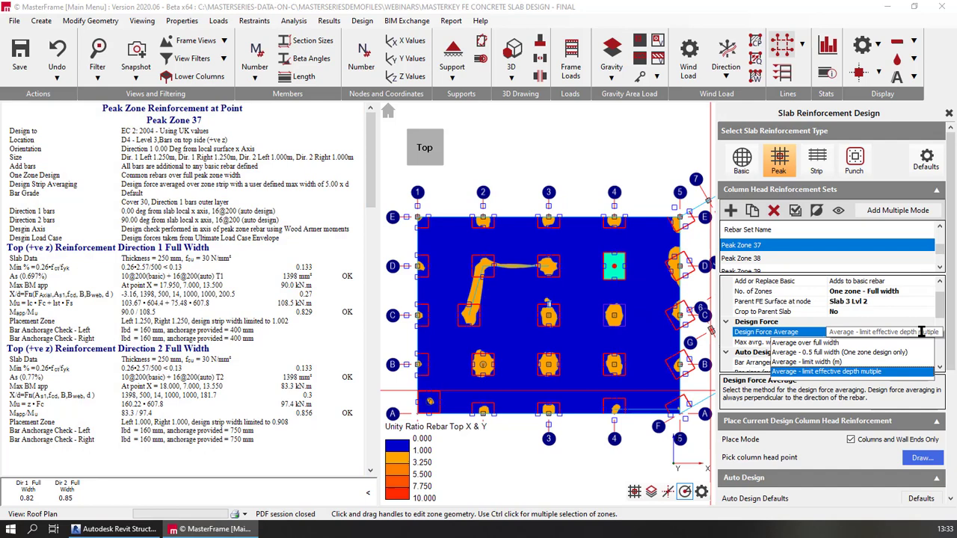
click(819, 362)
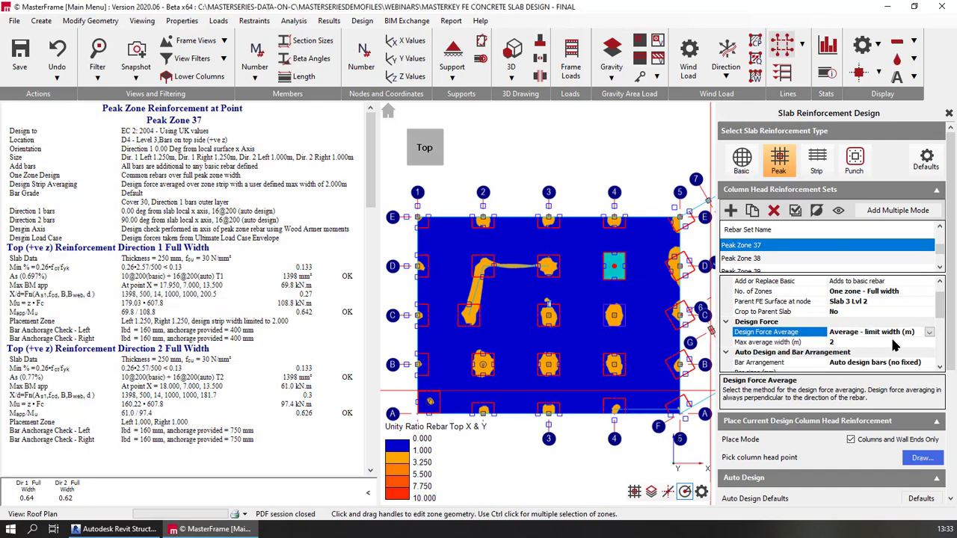
click(930, 333)
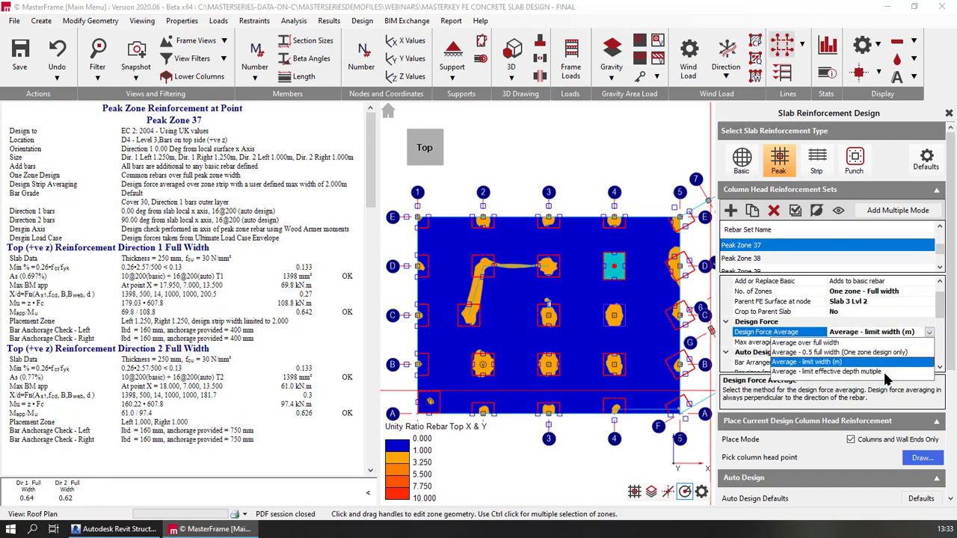
click(886, 372)
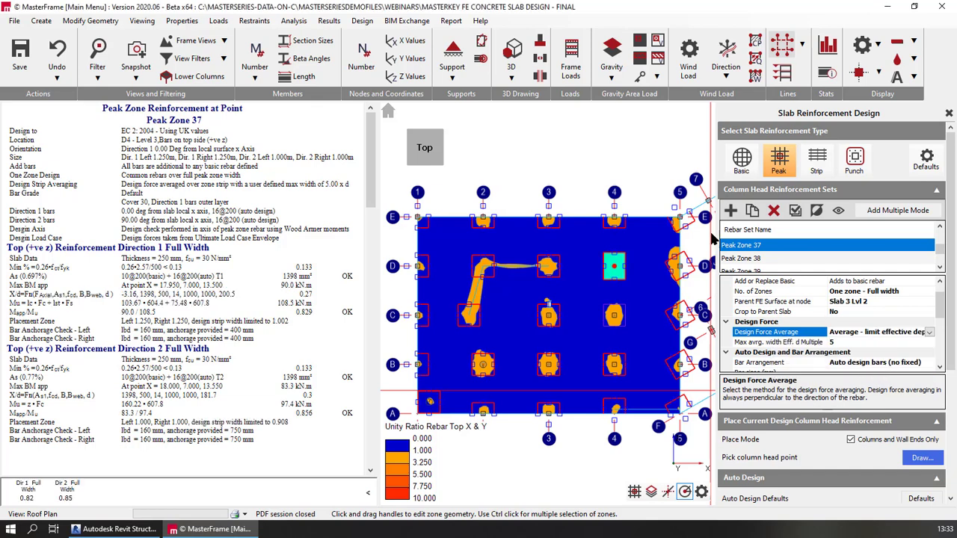
click(577, 147)
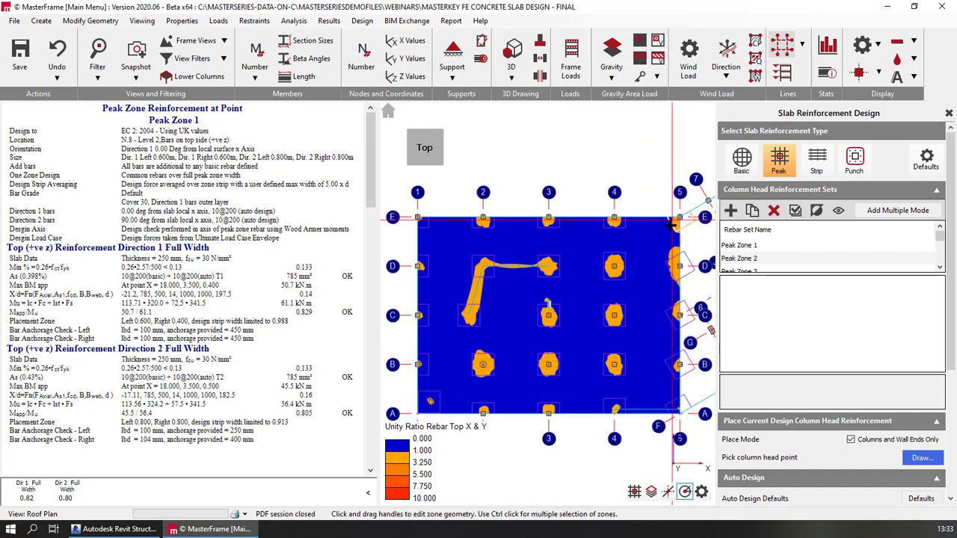
Select the rotated peak zone at grid A5 and set its angle to -30 degrees.
click(674, 402)
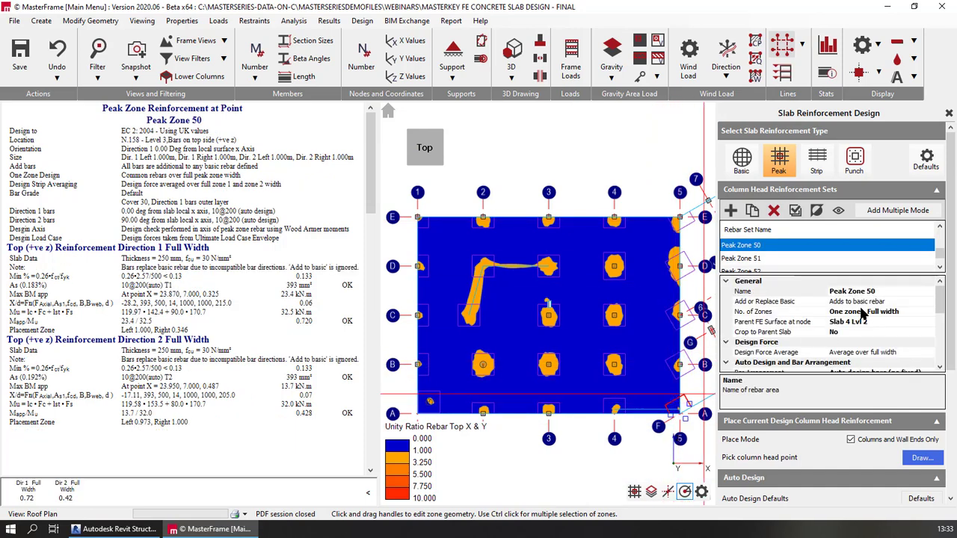
scroll(864, 313, down, 5)
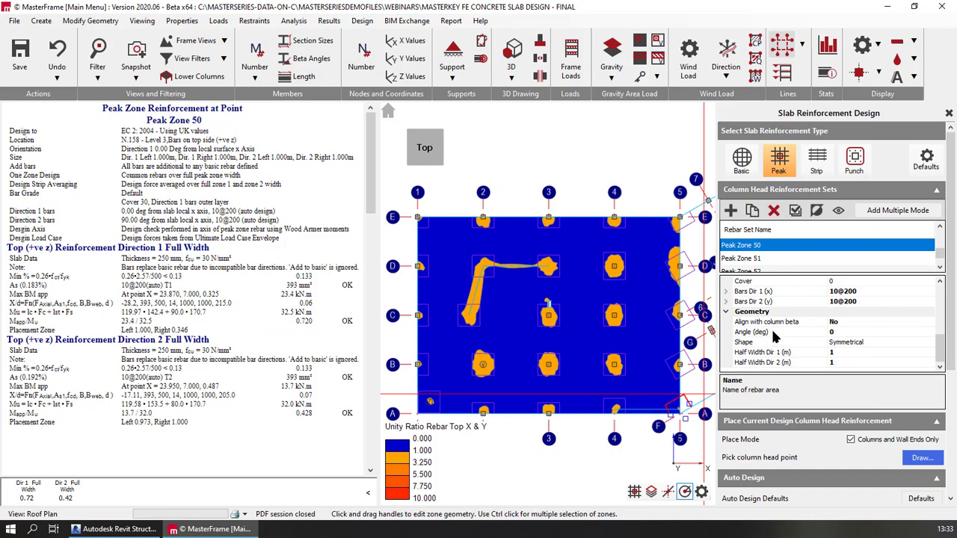
click(773, 333)
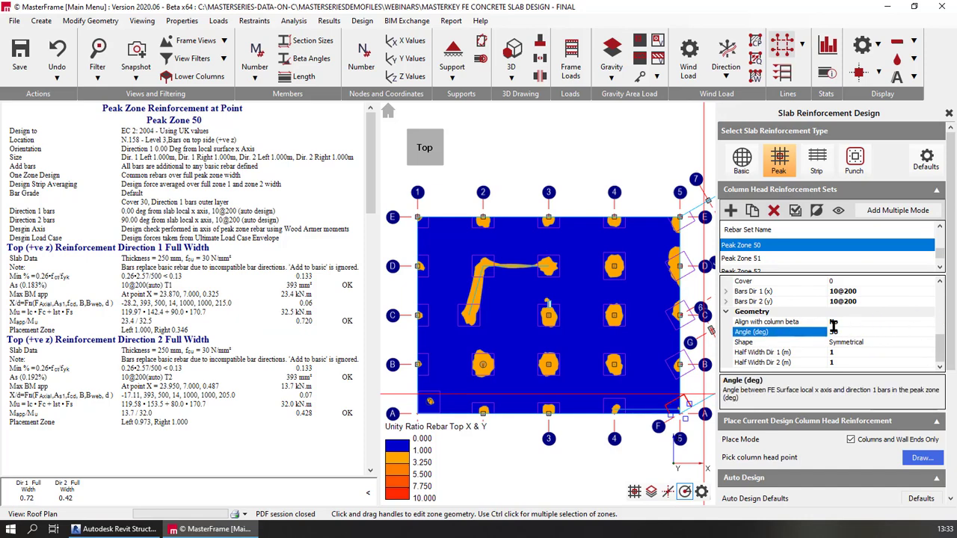
click(841, 323)
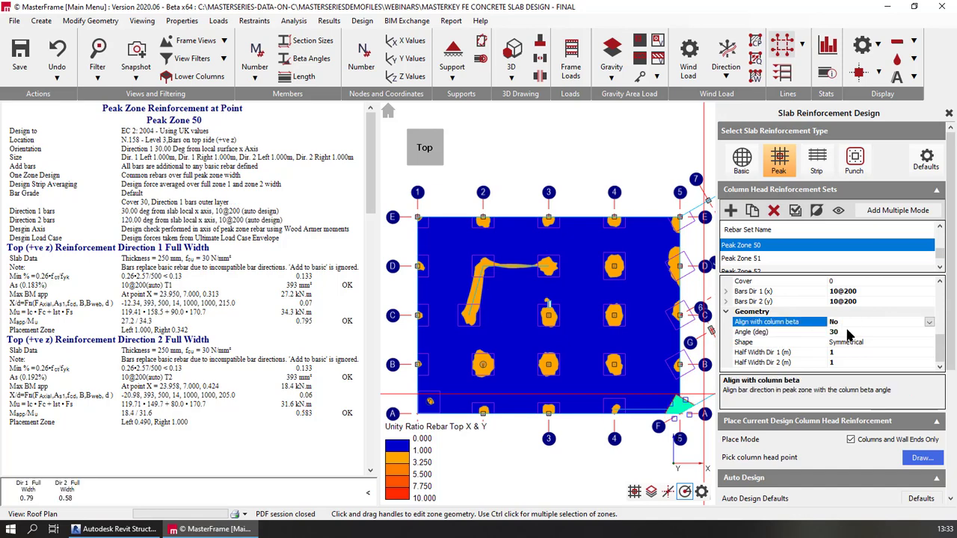
click(846, 332)
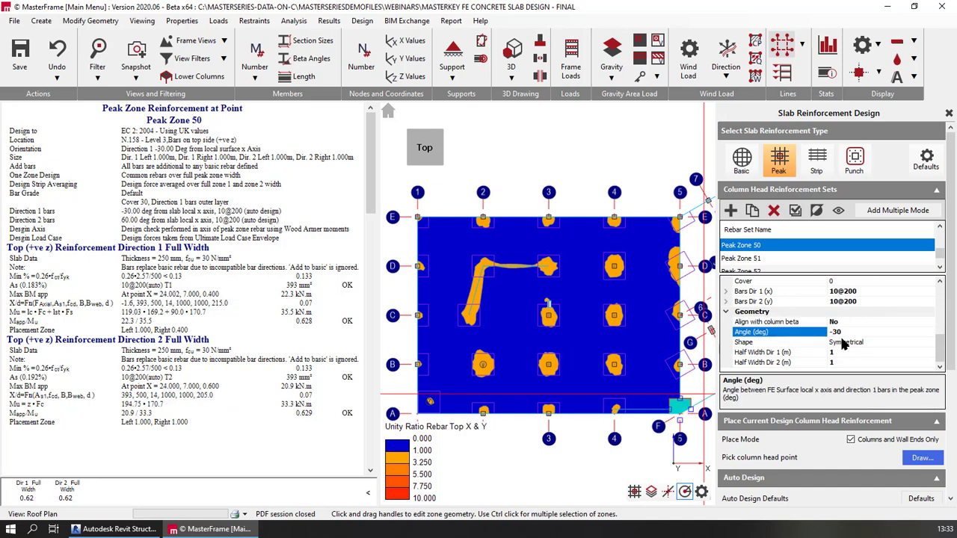
Select the rotated peak zone at grid B5, set its angle to -30 degrees, and clear the selection.
click(682, 376)
click(680, 370)
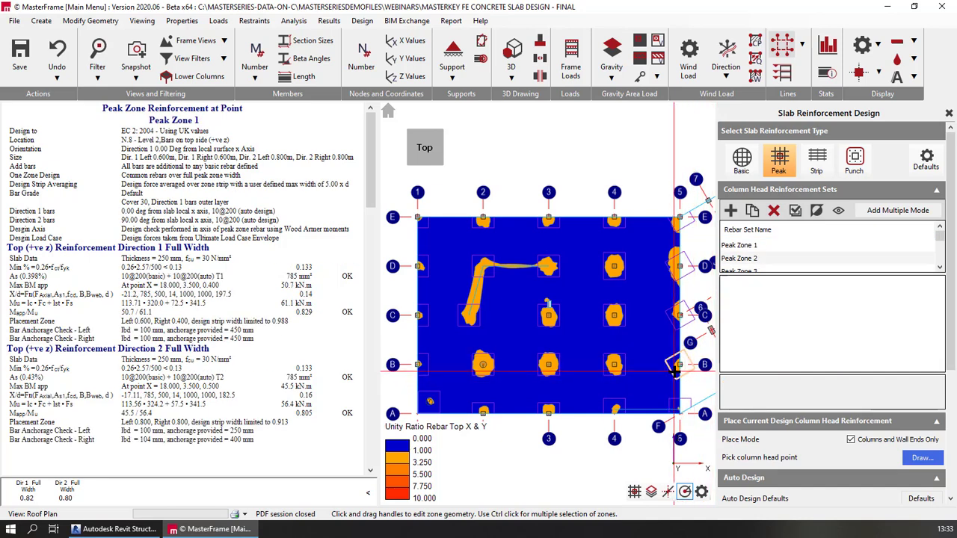
scroll(868, 340, down, 5)
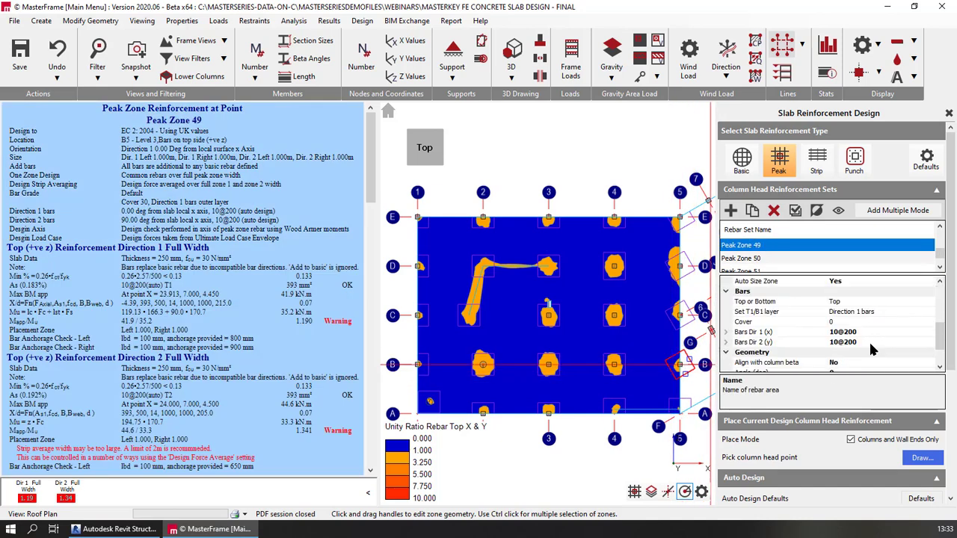
click(843, 332)
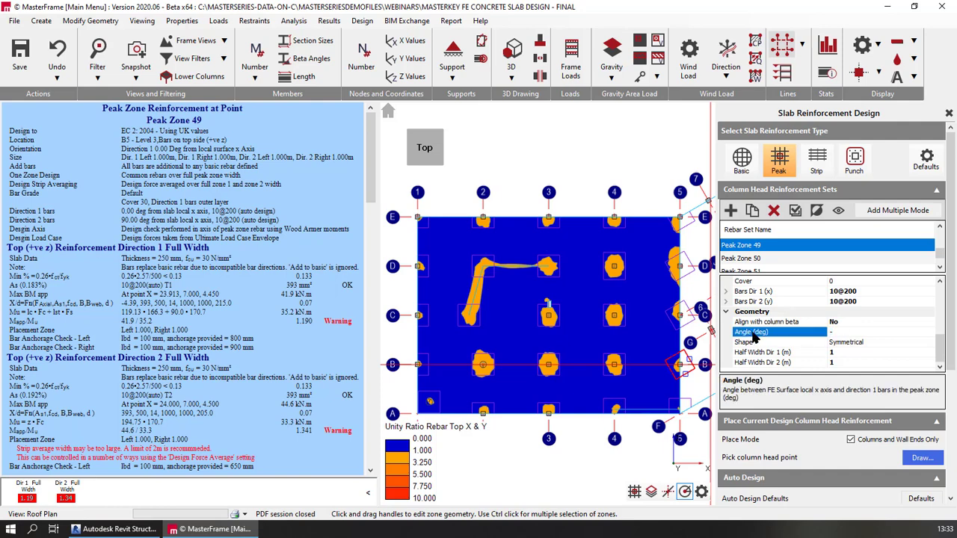
click(712, 320)
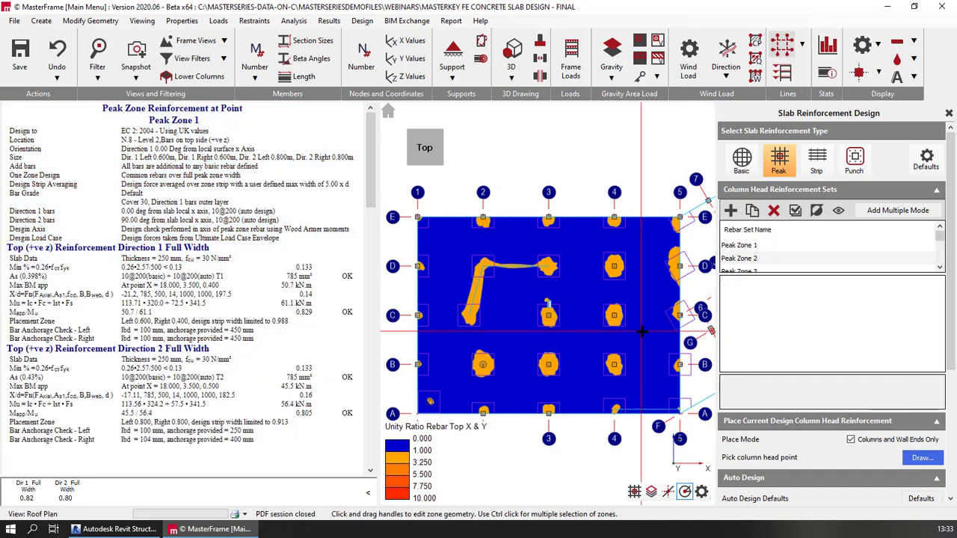
Select the rotated peak zones at grids C5, D5 and E5 together and set the angle to -30 degrees.
click(675, 326)
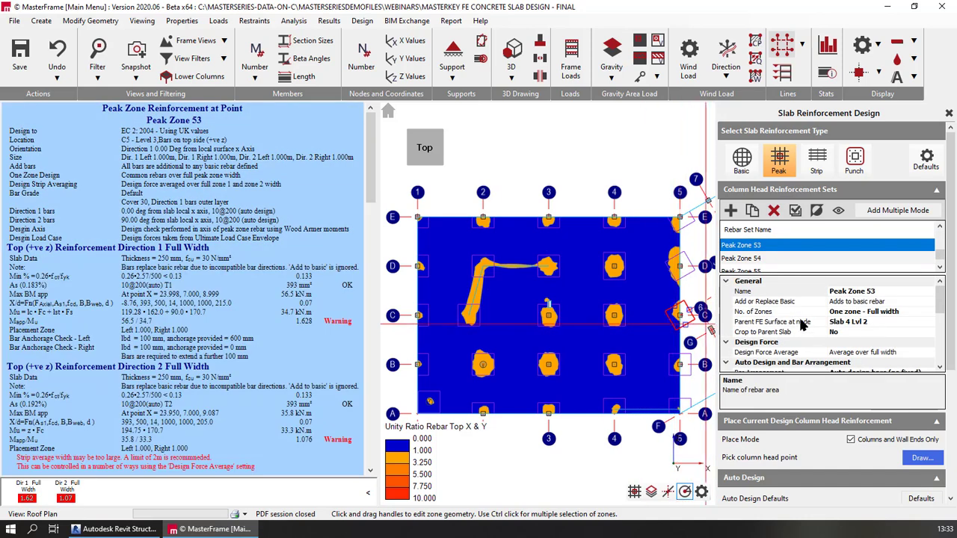
scroll(882, 352, down, 3)
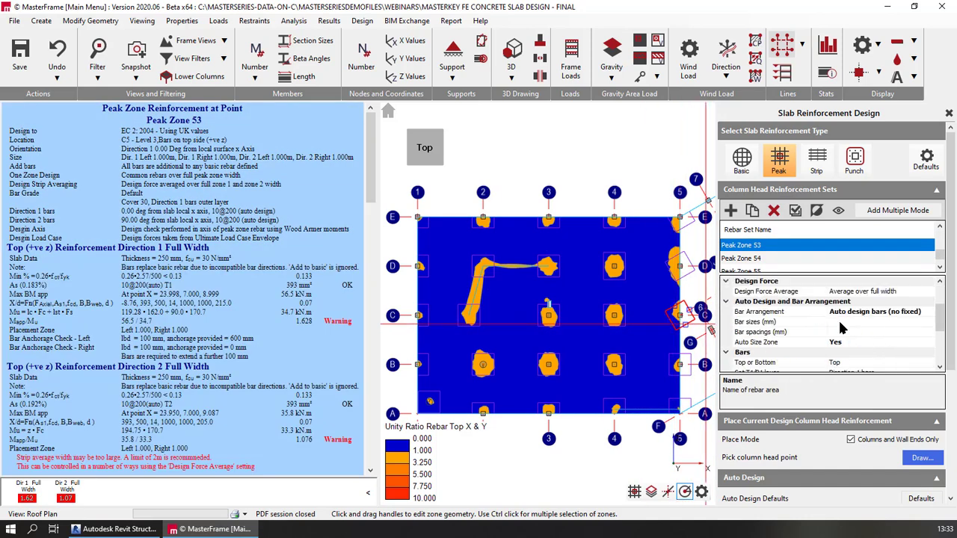
ctrl+click(683, 272)
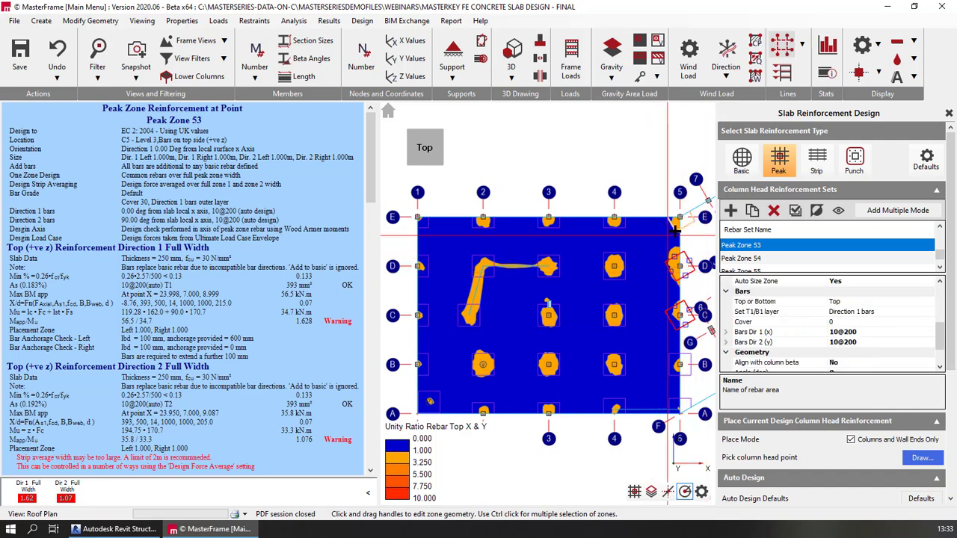
ctrl+click(678, 225)
scroll(866, 344, down, 1)
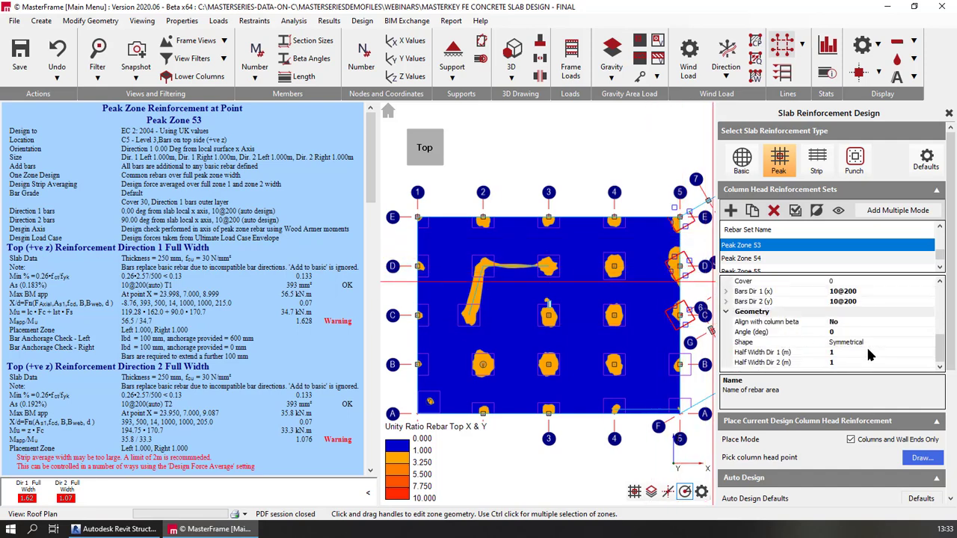
click(843, 331)
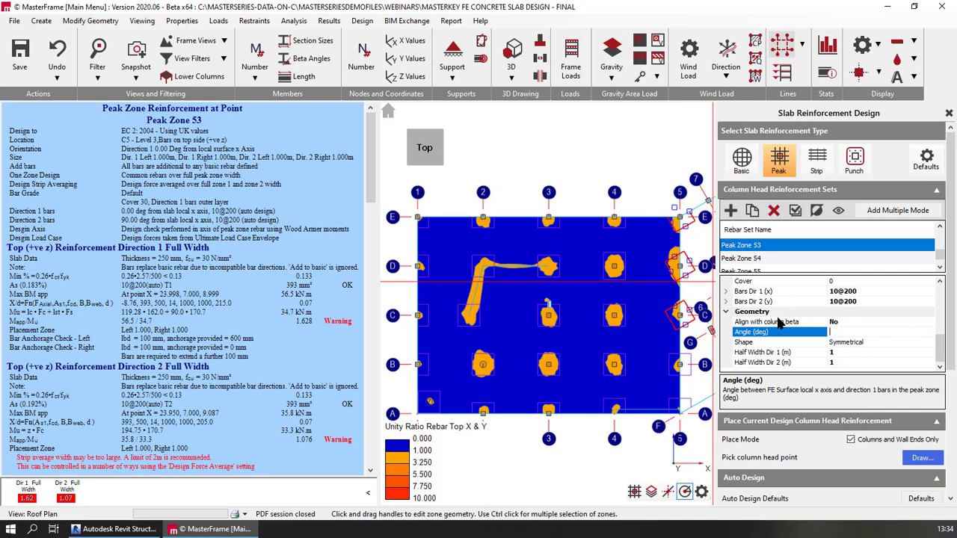
text(0)
key(Return)
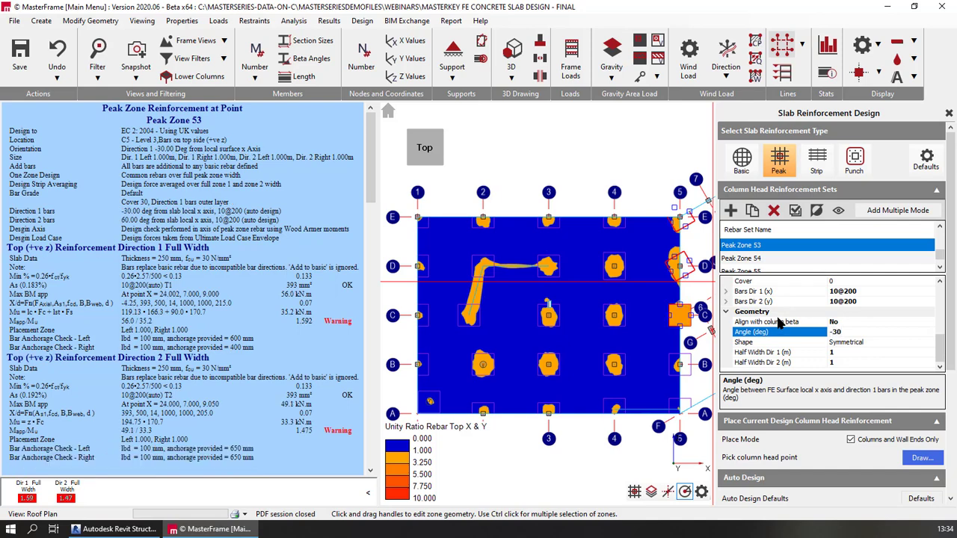
Select the rotated peak zone at grid D5 alone and enter a negative angle for it.
click(678, 268)
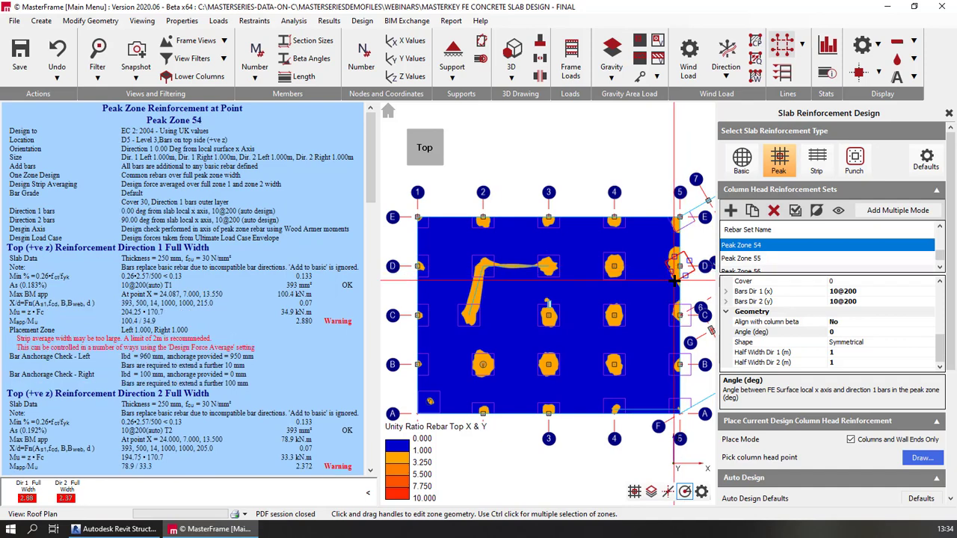
click(845, 332)
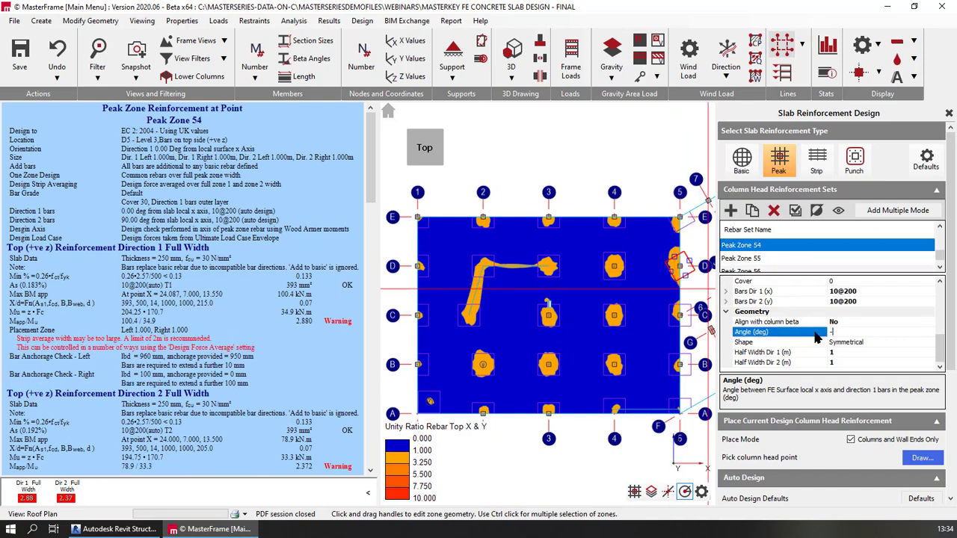
Set the angle of the peak reinforcement zones at columns D5 and E5 to -30 degrees.
text(-30)
key(Return)
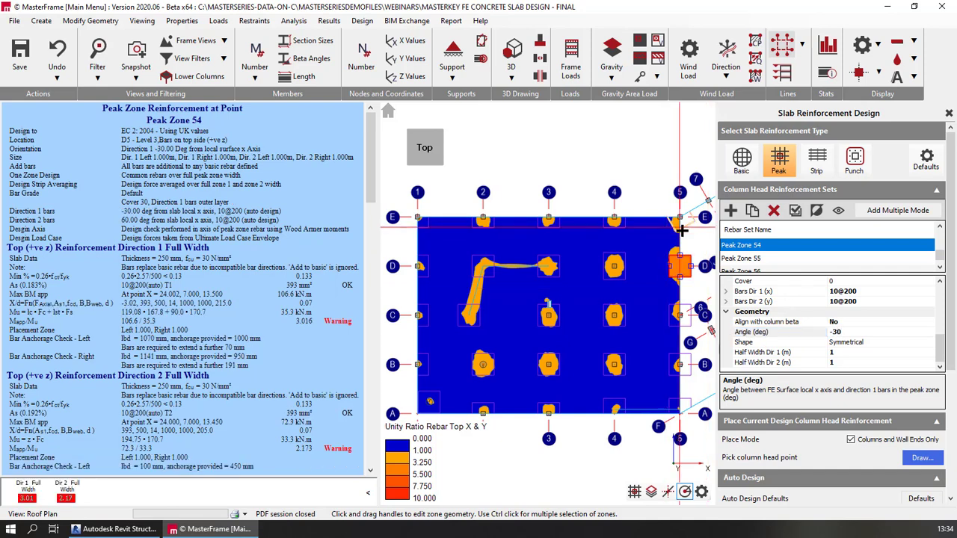
click(679, 224)
click(848, 332)
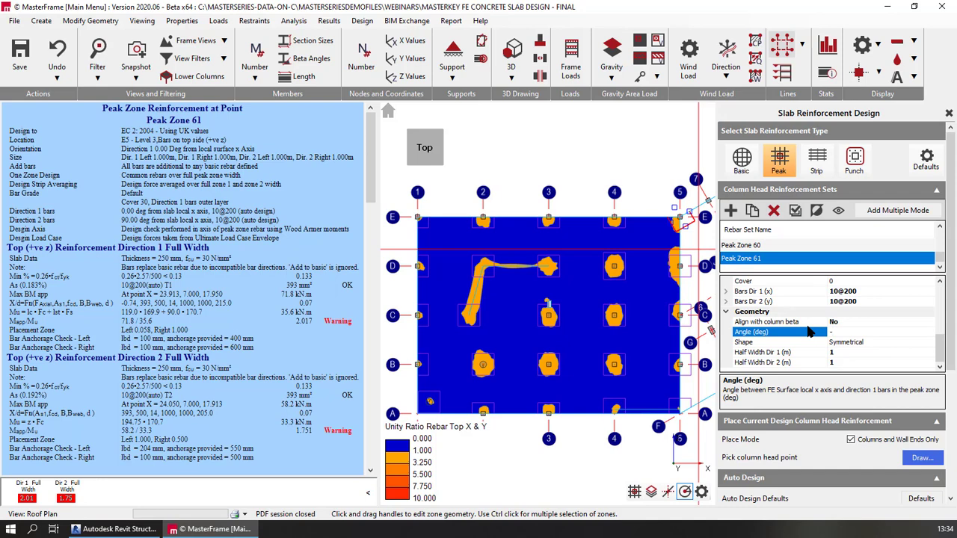
key(Return)
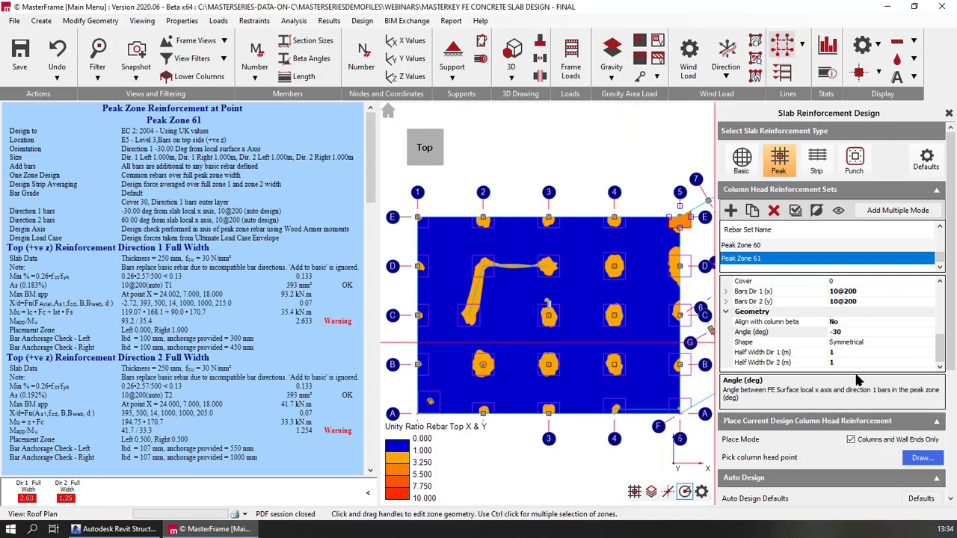
Auto design all visible peak reinforcement sets, and draw the refreshed unity ratio contours for all reinforcement.
scroll(858, 381, down, 4)
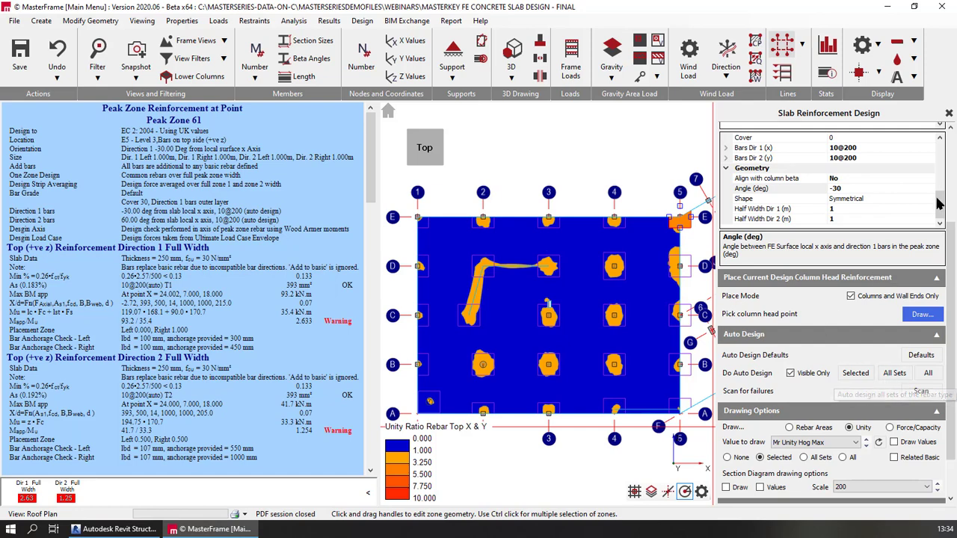
scroll(927, 179, up, 5)
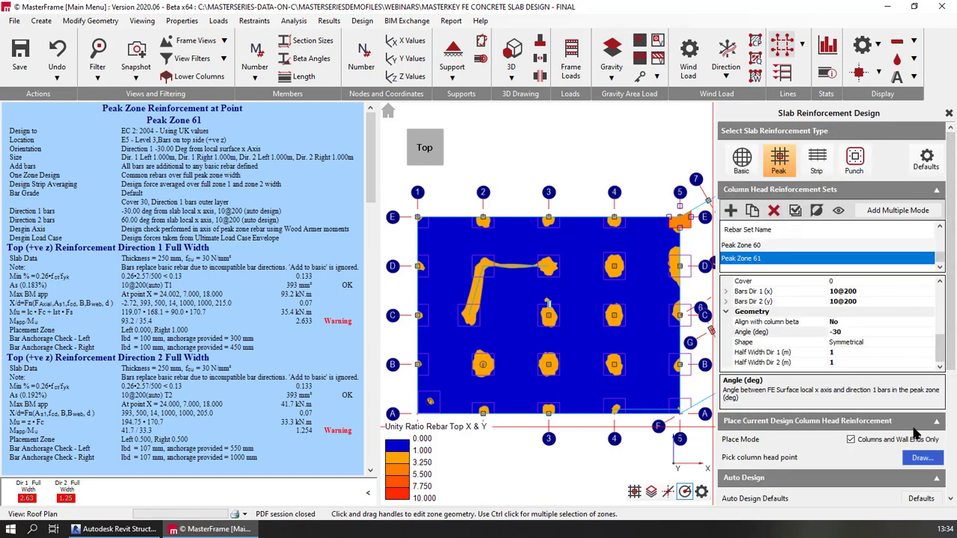
scroll(927, 437, down, 5)
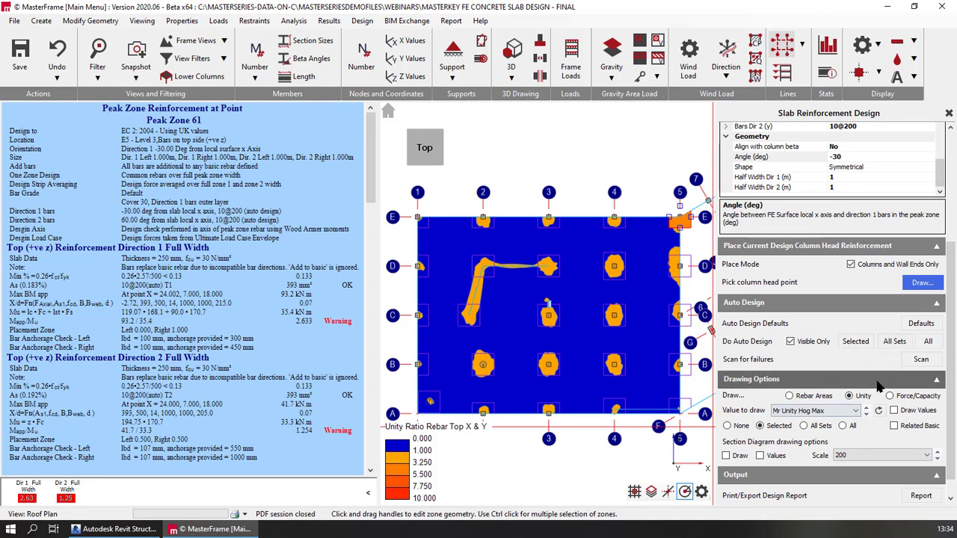
click(894, 341)
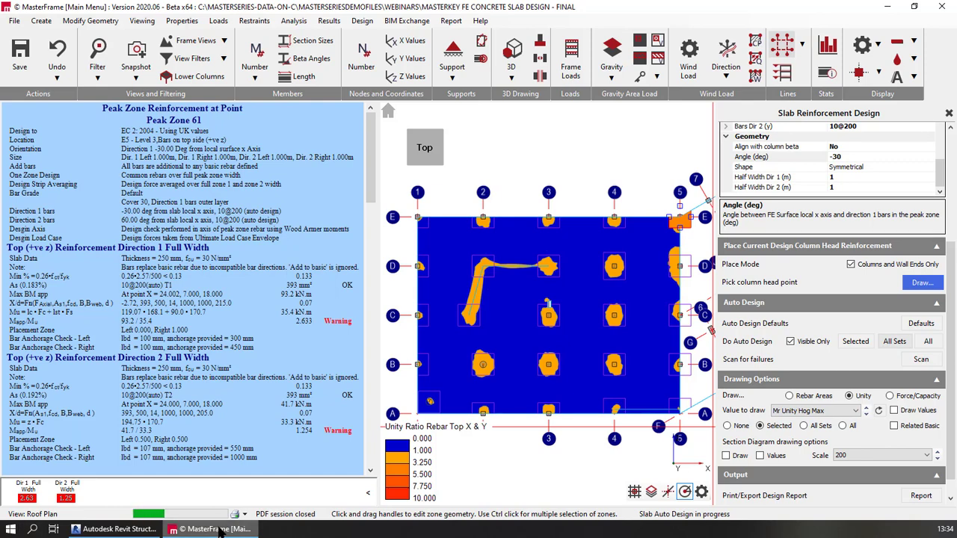
mouse_move(222, 530)
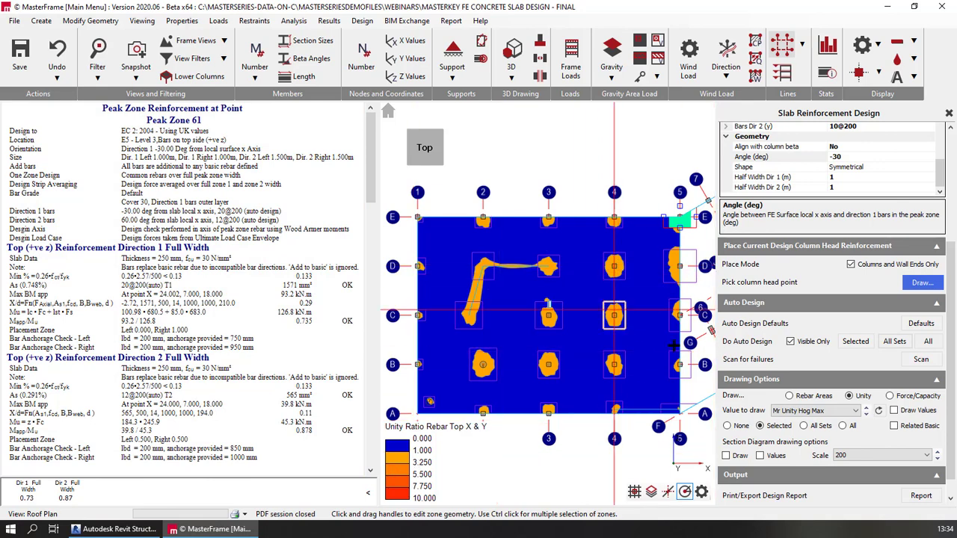
click(879, 411)
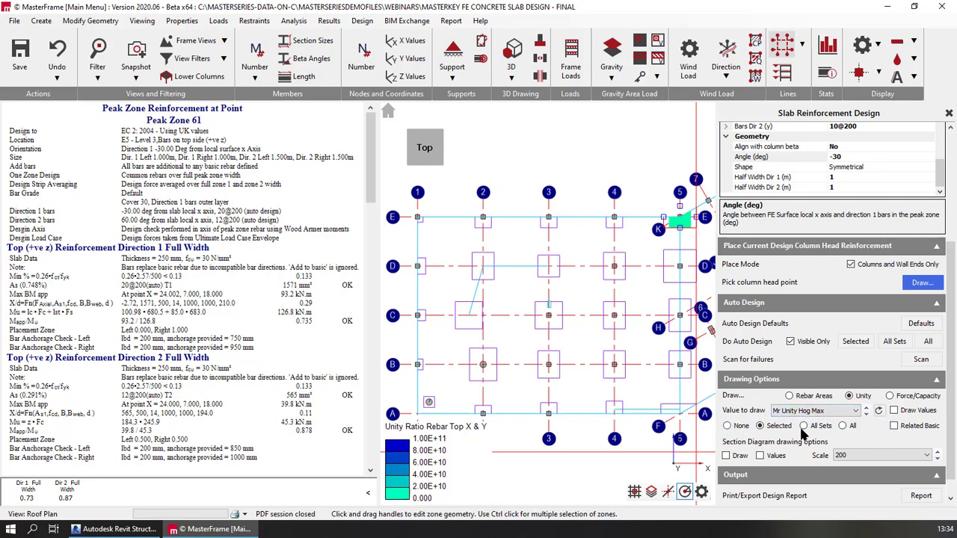
click(843, 426)
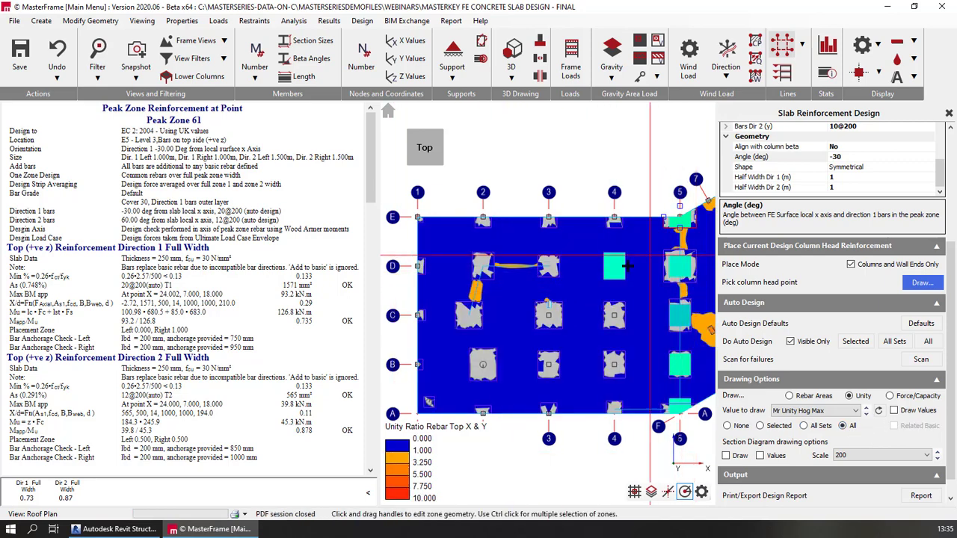
Extend the peak zone at column E5 to a direction 1 half width of about 1.062 m.
scroll(667, 279, up, 4)
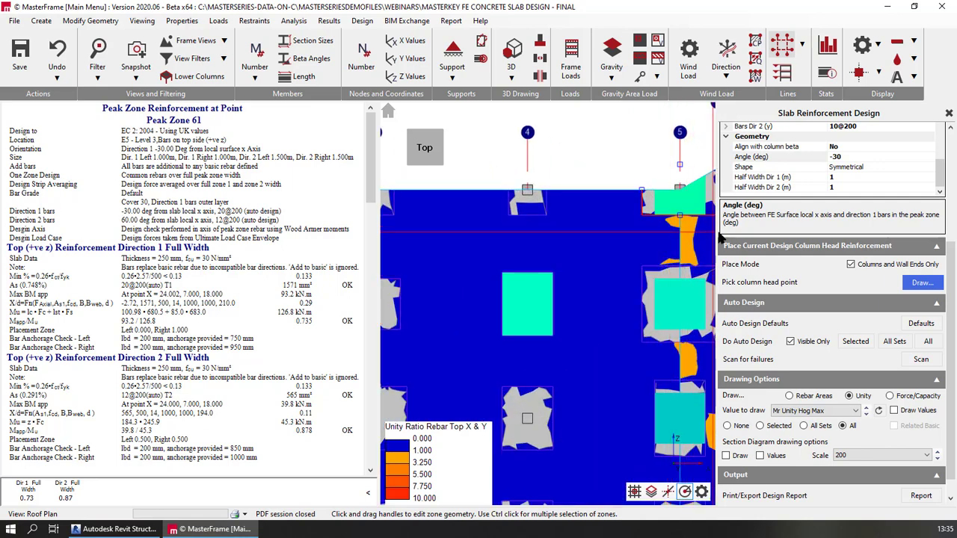
scroll(653, 280, down, 3)
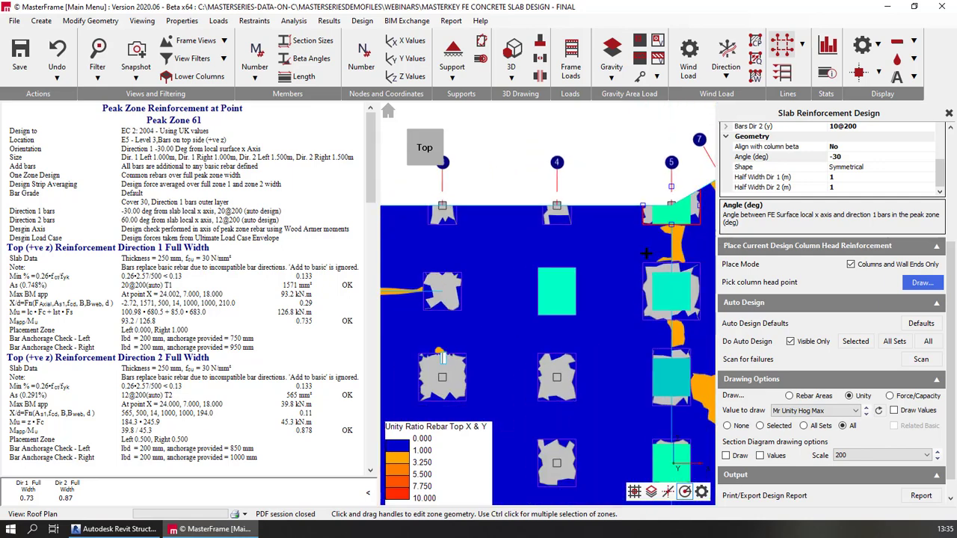
scroll(655, 275, up, 3)
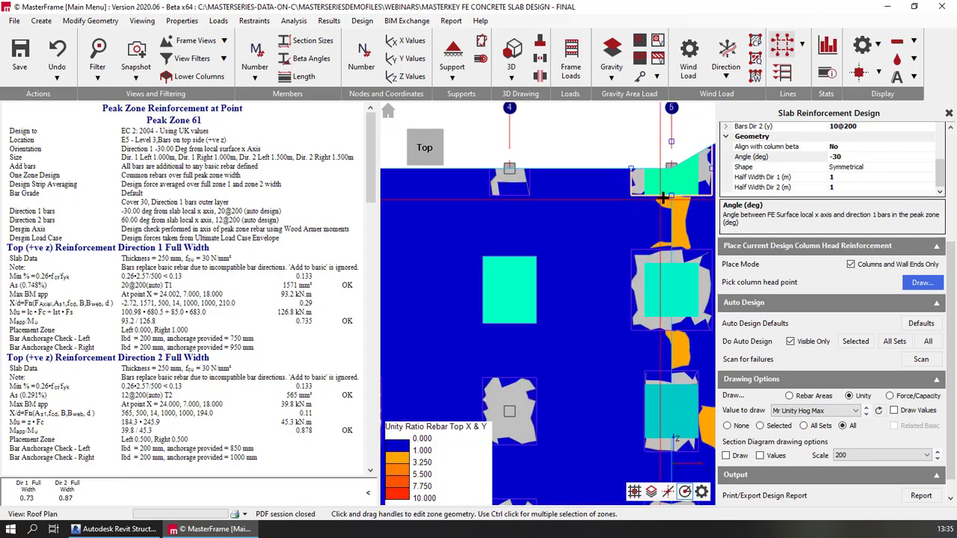
drag(671, 196, 671, 197)
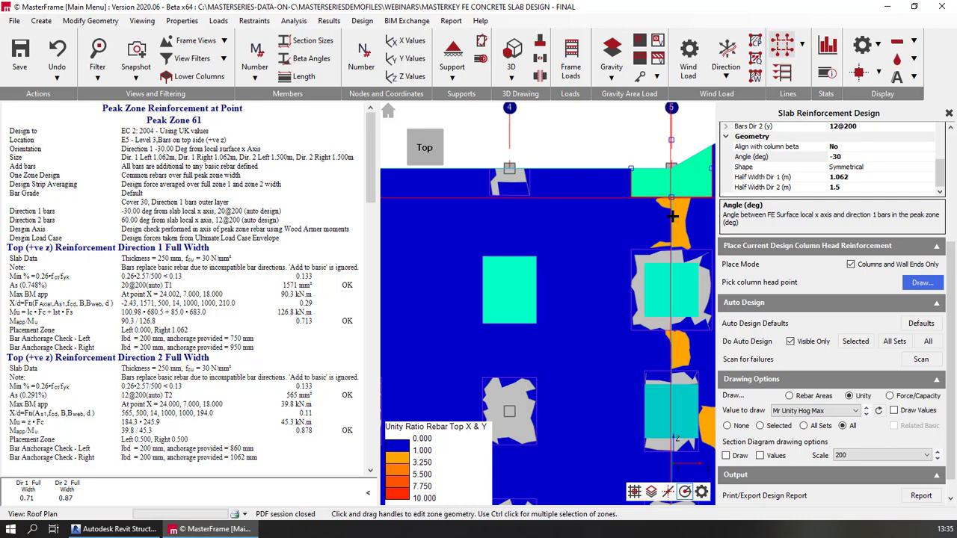
Set the tracking line snap spacing to 0.25 in the snap settings.
click(701, 492)
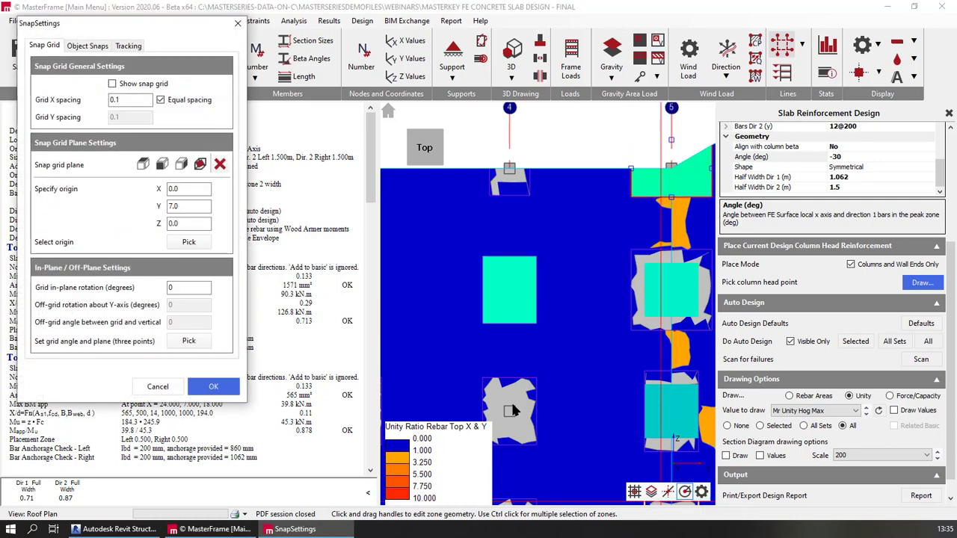
click(124, 45)
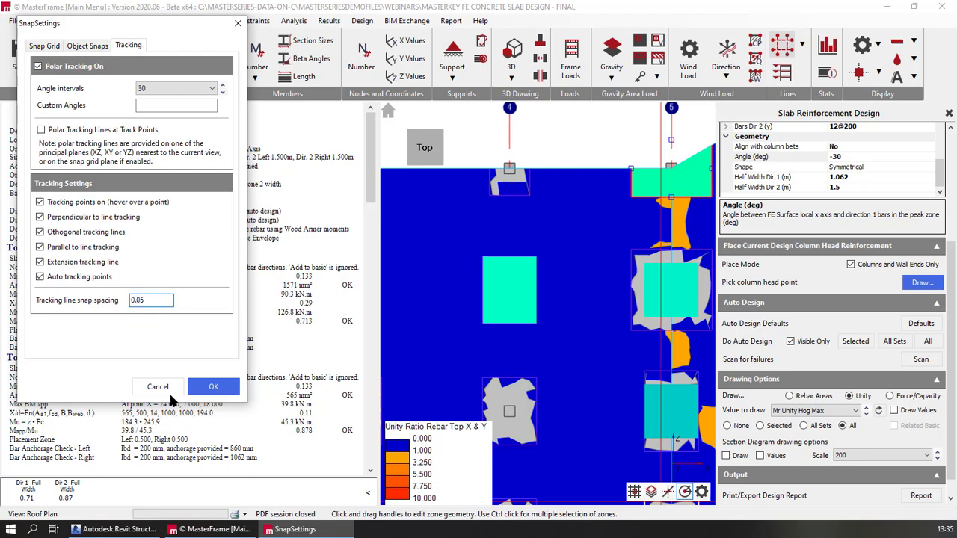
text(2)
key(Delete)
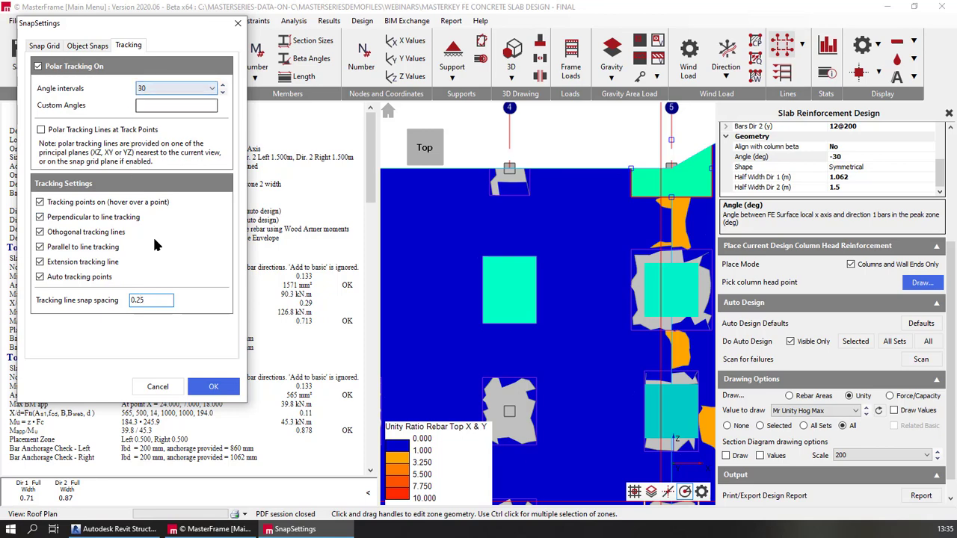
click(207, 390)
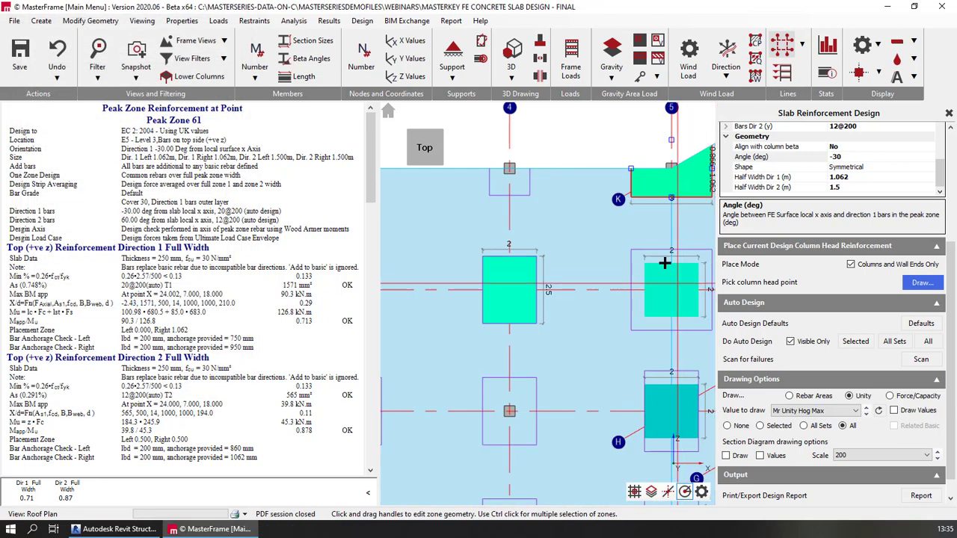
Select the peak zone at column D5 and stretch its direction 1 half width to about 2 m.
scroll(664, 262, up, 5)
scroll(474, 329, down, 2)
scroll(474, 329, down, 2)
click(560, 320)
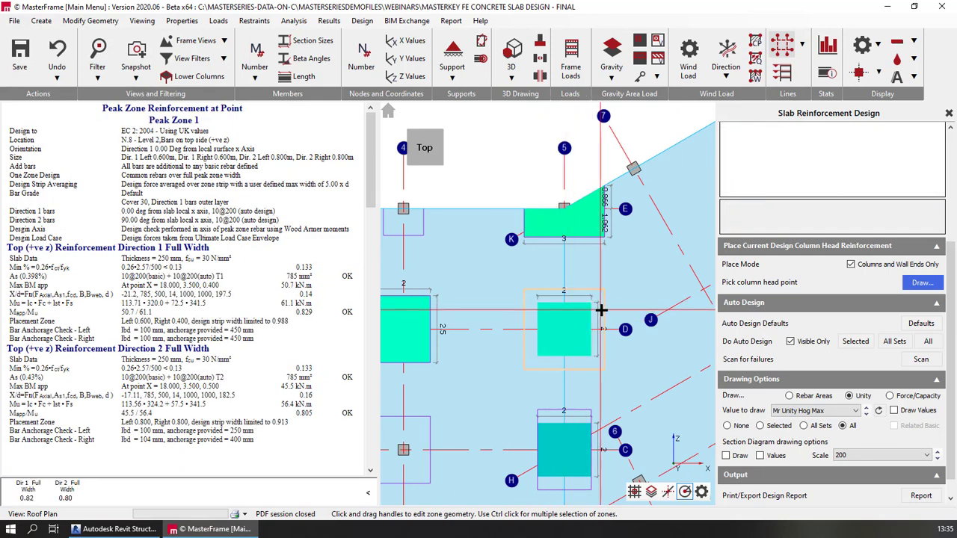
click(550, 319)
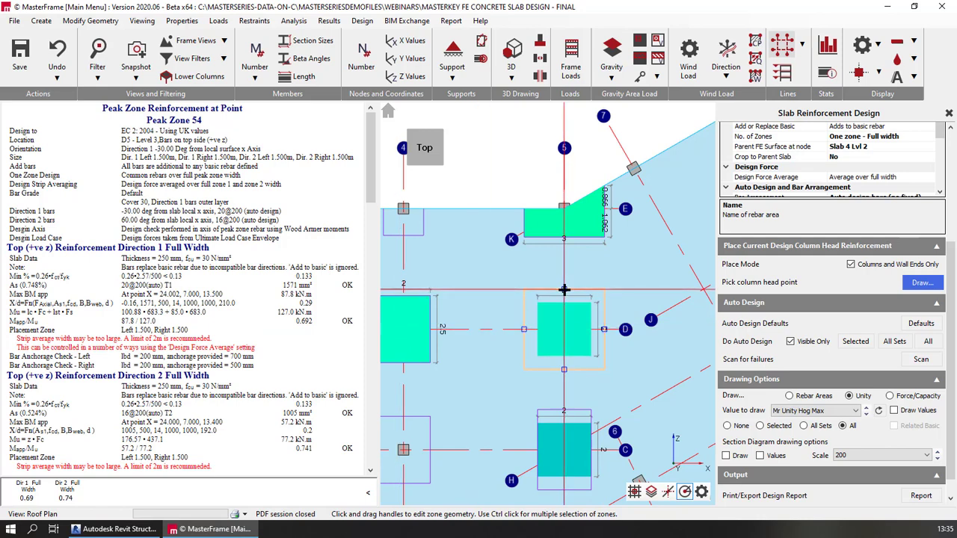
drag(563, 289, 564, 277)
Draw the Mr Unity Hog Max contours for the basic slab reinforcement.
scroll(489, 290, down, 3)
scroll(525, 283, down, 1)
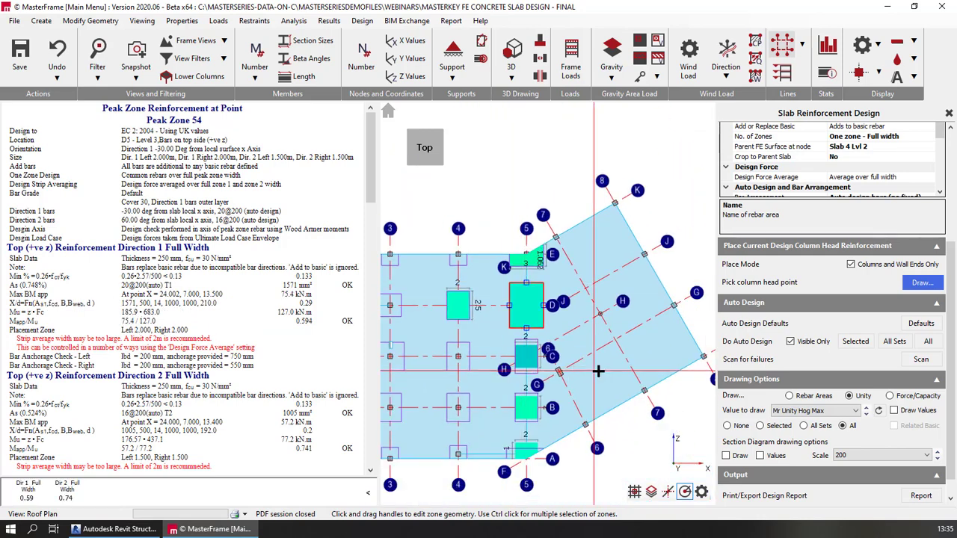
mouse_move(549, 379)
middle_down()
mouse_move(748, 328)
mouse_move(700, 348)
middle_up()
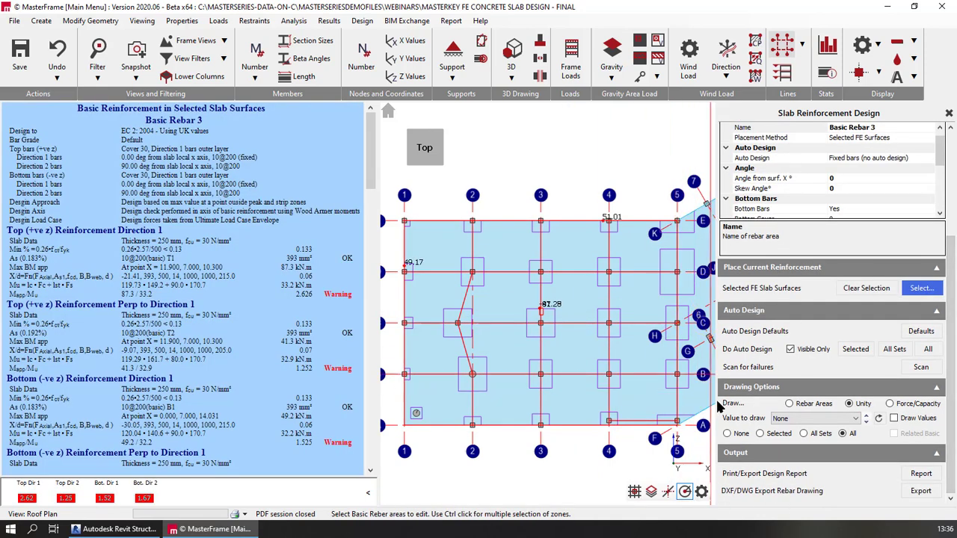
click(830, 419)
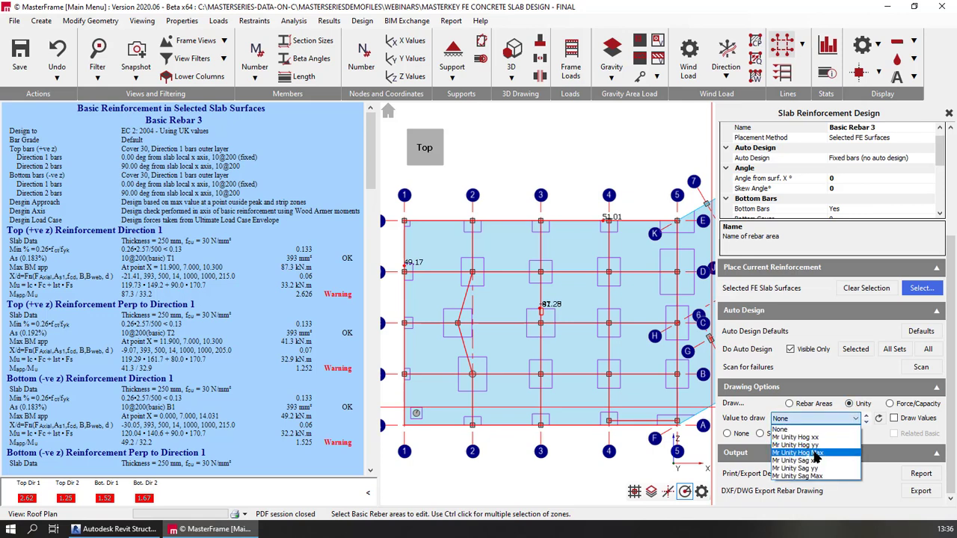
click(811, 453)
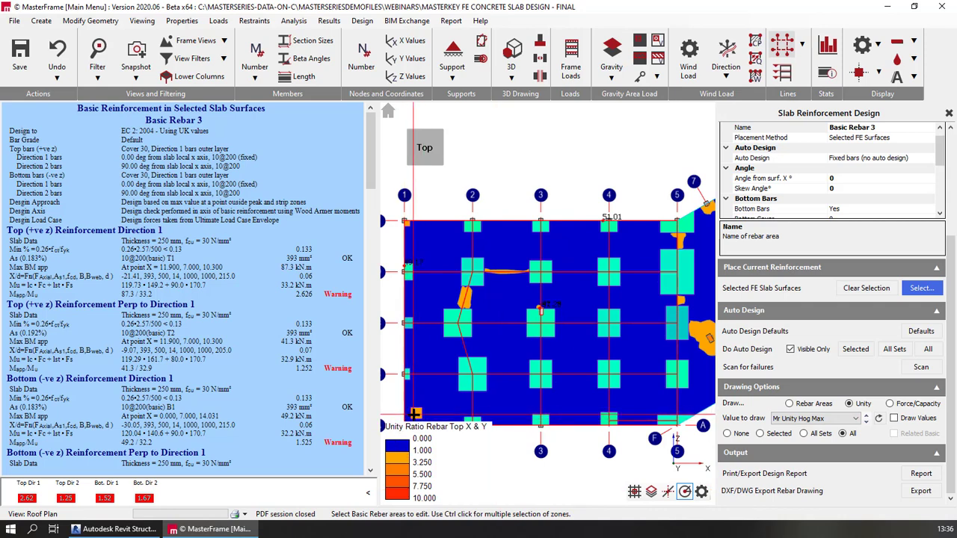
Return to peak reinforcement and select the small orange peak zone near the slab corner at gridlines A and 1.
scroll(415, 414, up, 5)
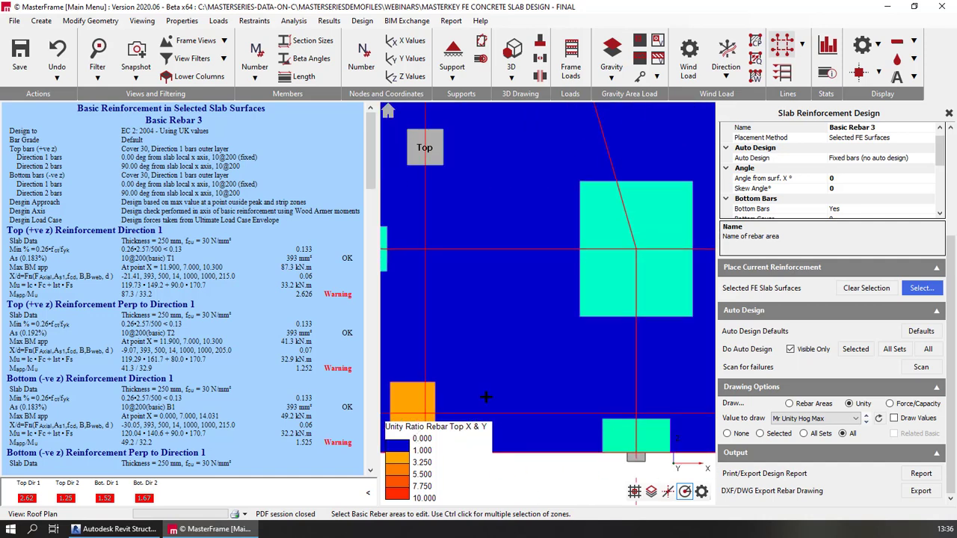
drag(951, 258, 953, 153)
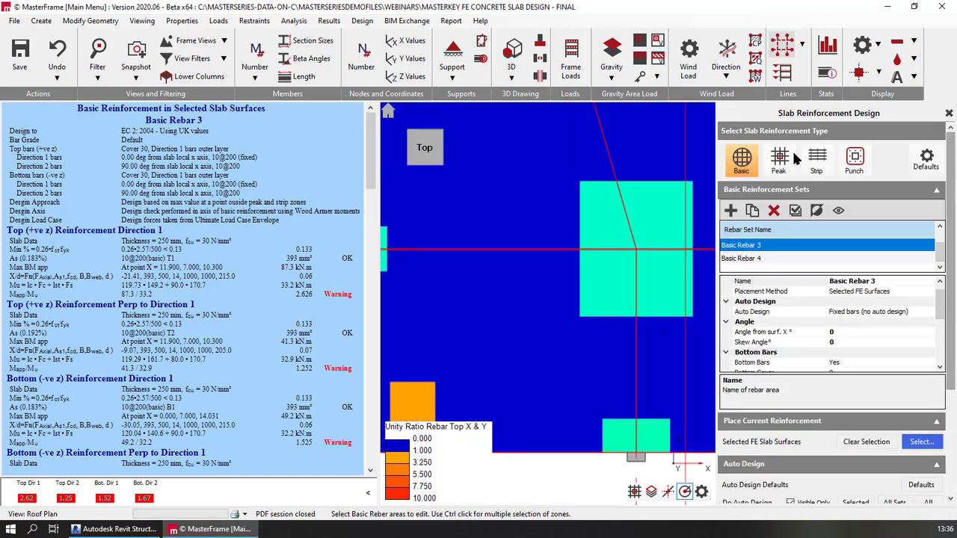
click(781, 157)
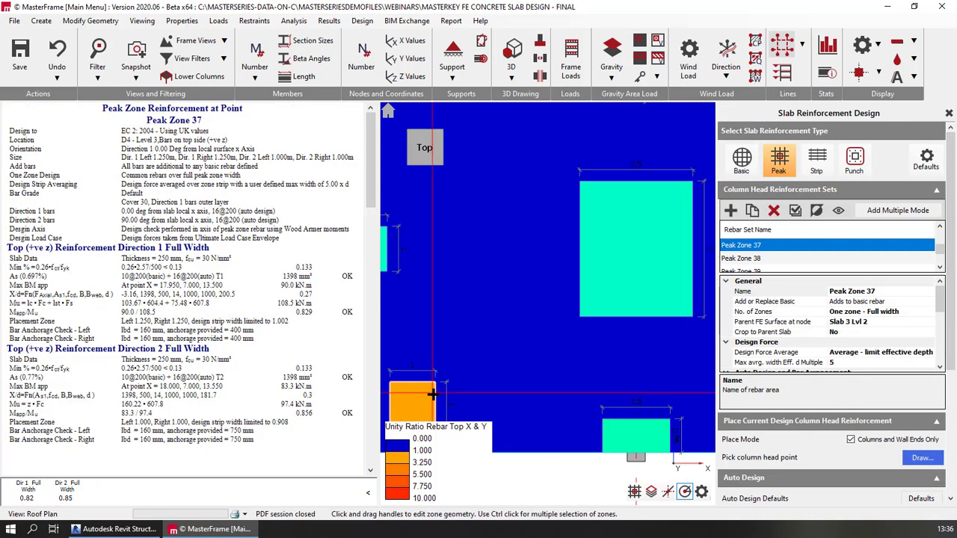
scroll(490, 354, down, 2)
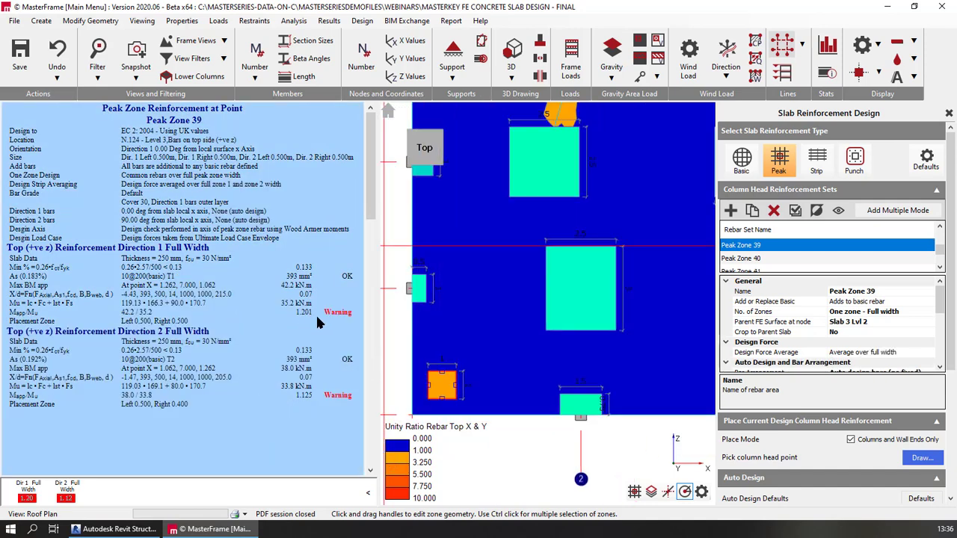
click(449, 392)
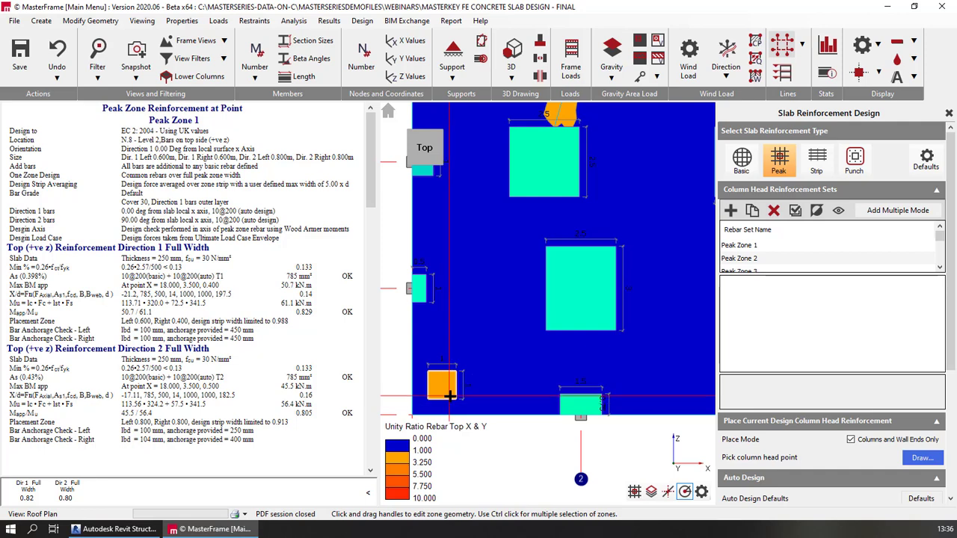
click(453, 385)
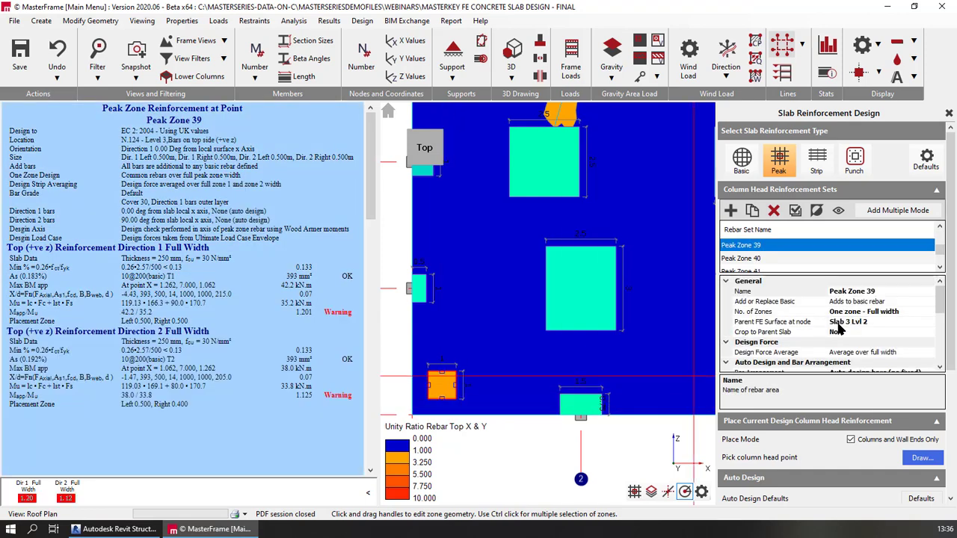
Make the selected corner zone asymmetrical and stretch it to about 0.5 and 1.062 m in direction 1, 1.25 and 1 m in direction 2.
scroll(861, 344, down, 5)
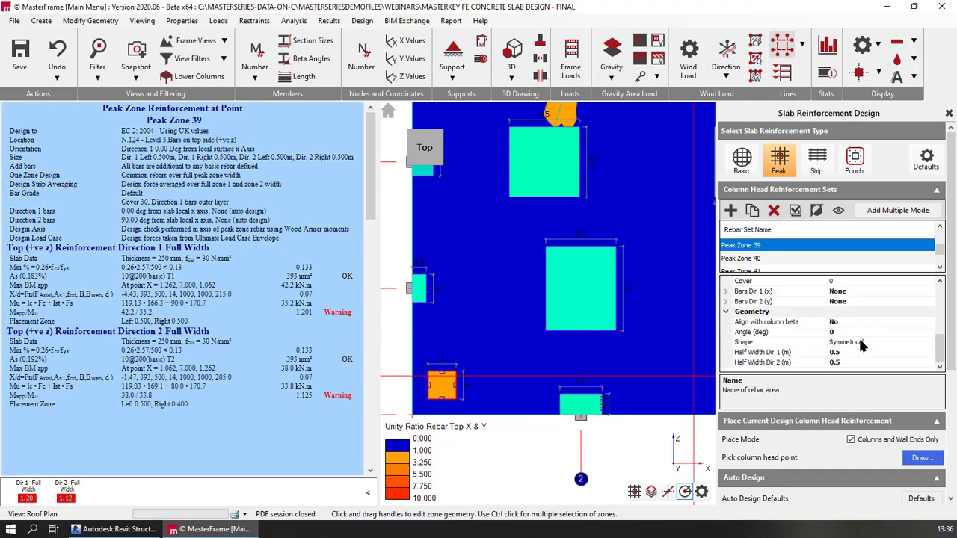
scroll(861, 343, up, 3)
scroll(858, 337, down, 3)
scroll(894, 326, down, 3)
double_click(902, 343)
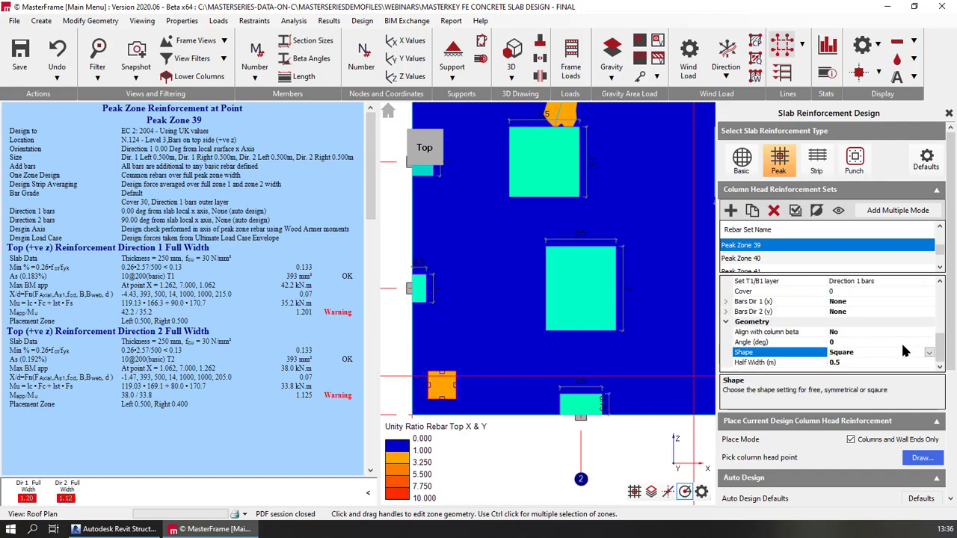
click(928, 352)
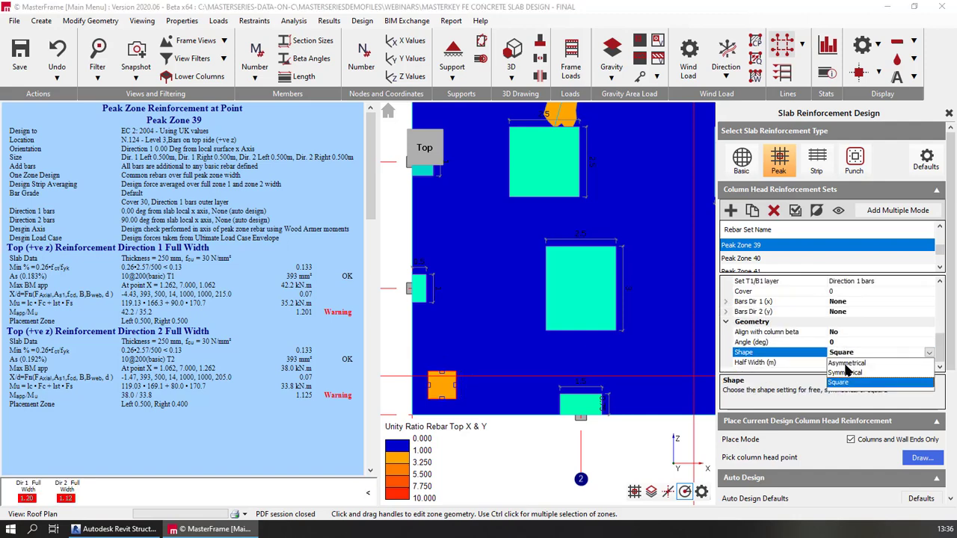
click(847, 363)
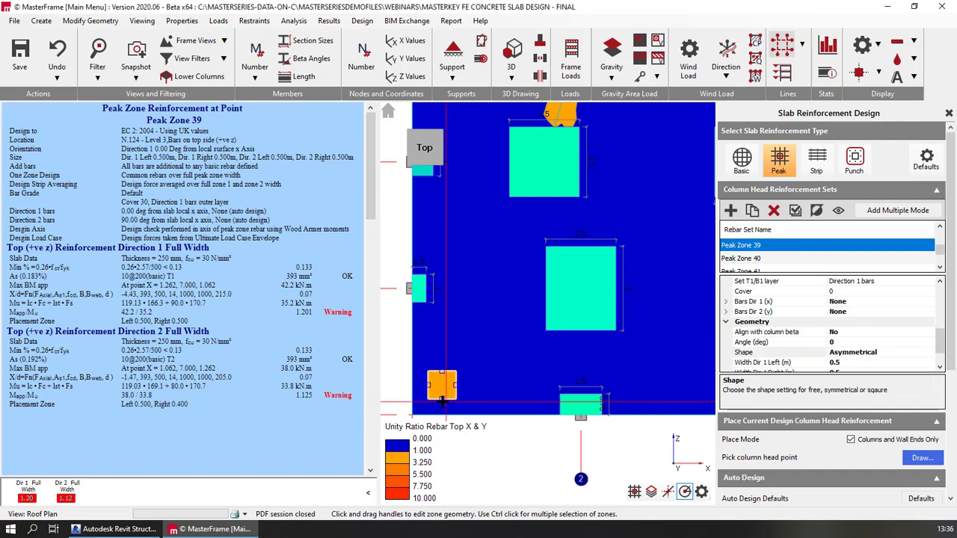
drag(442, 399, 407, 394)
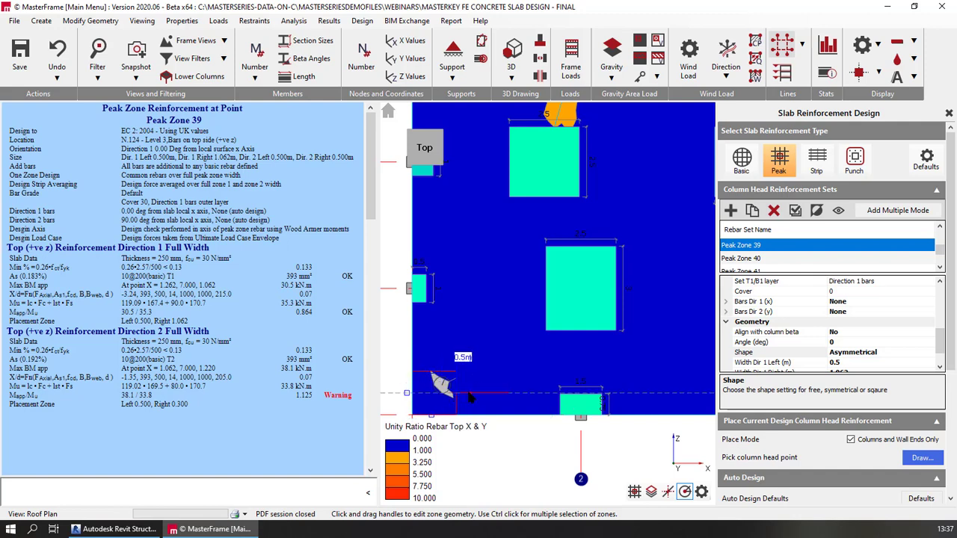
drag(471, 397, 471, 394)
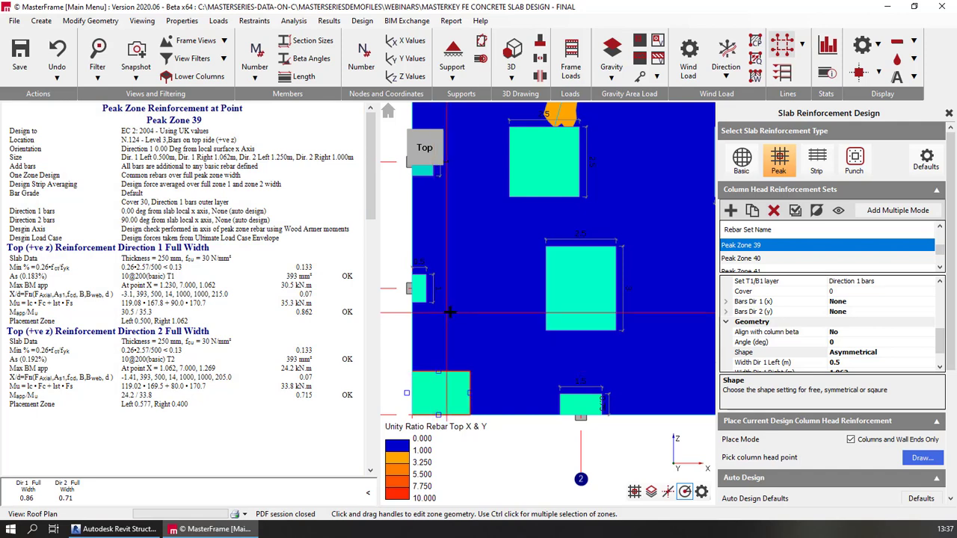
Select the peak zone at column C3 and stretch its direction 1 half width to 1.75 m.
scroll(450, 312, down, 6)
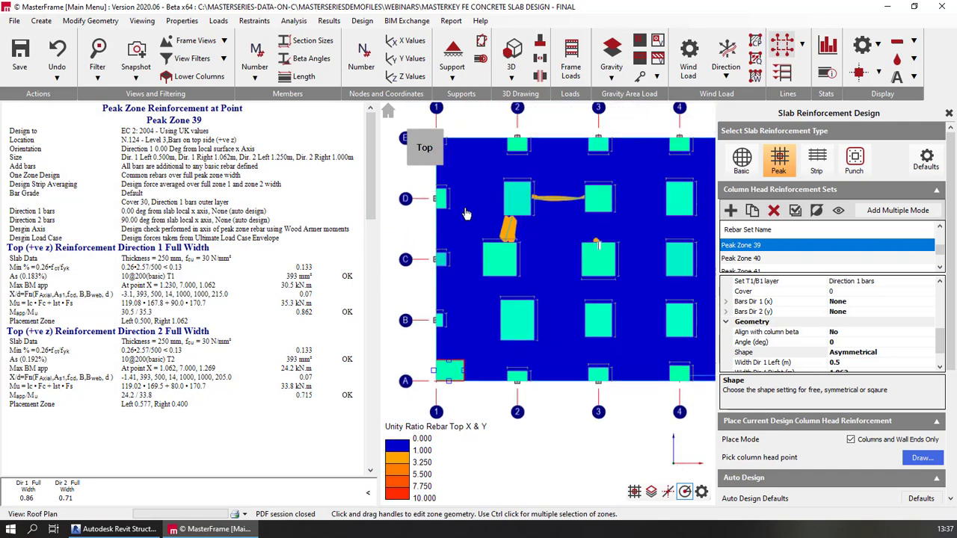
scroll(590, 248, up, 6)
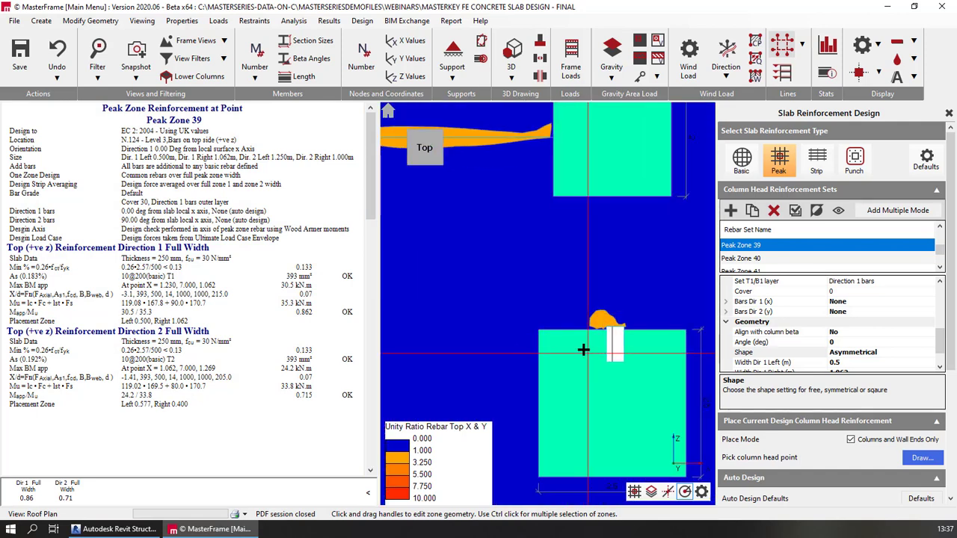
click(575, 348)
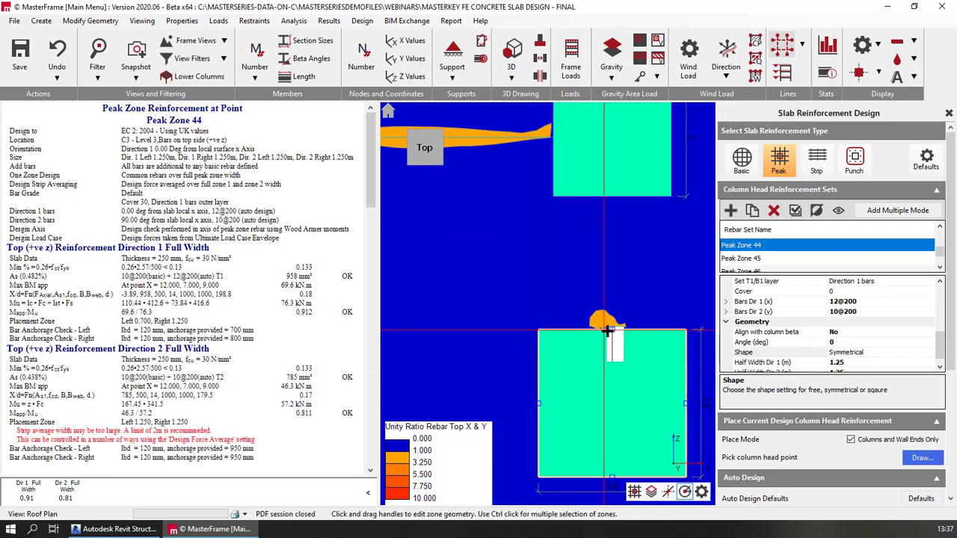
drag(613, 329, 609, 299)
Select the orange corner peak zone at column E1 and stretch its half widths to about 1.062 m in both directions.
scroll(494, 374, down, 3)
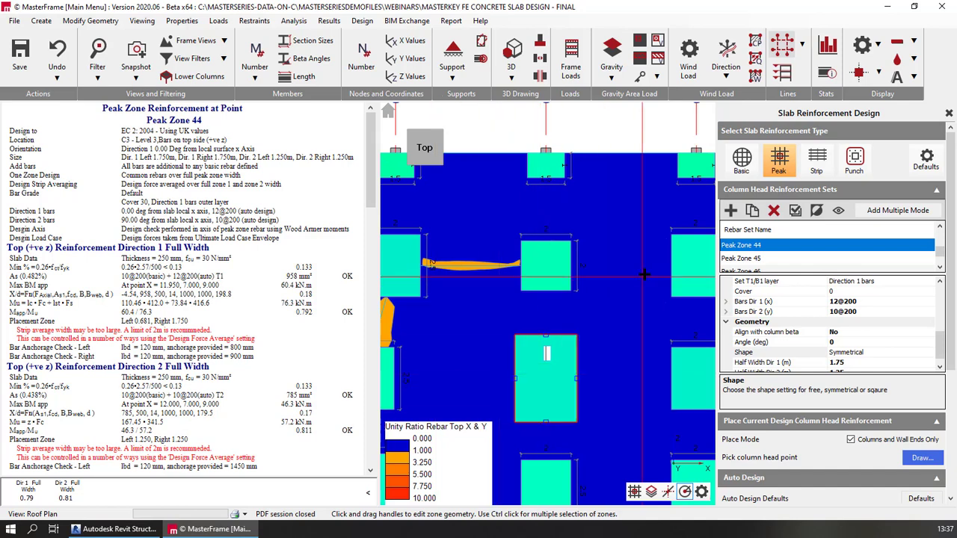
scroll(643, 270, down, 3)
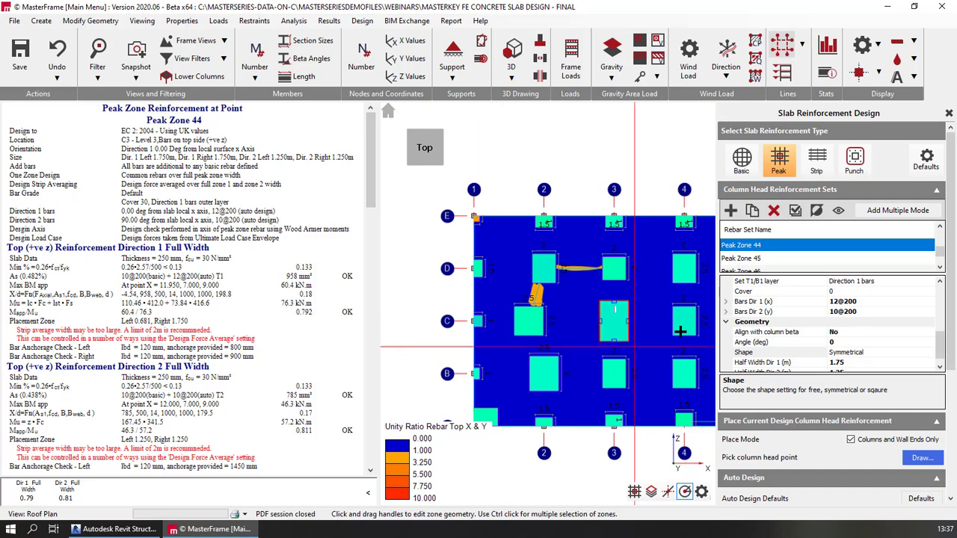
scroll(467, 233, up, 5)
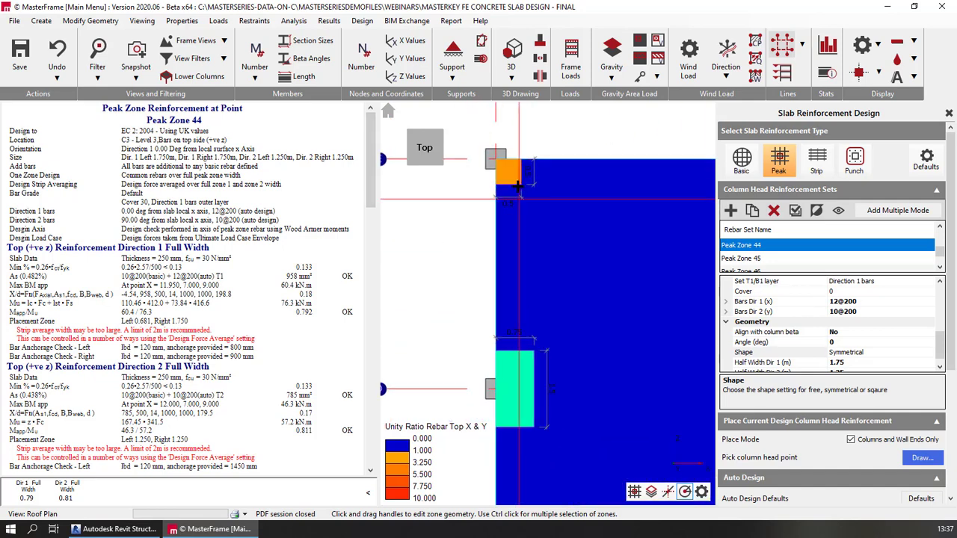
click(495, 183)
drag(495, 183, 496, 213)
drag(522, 158, 549, 159)
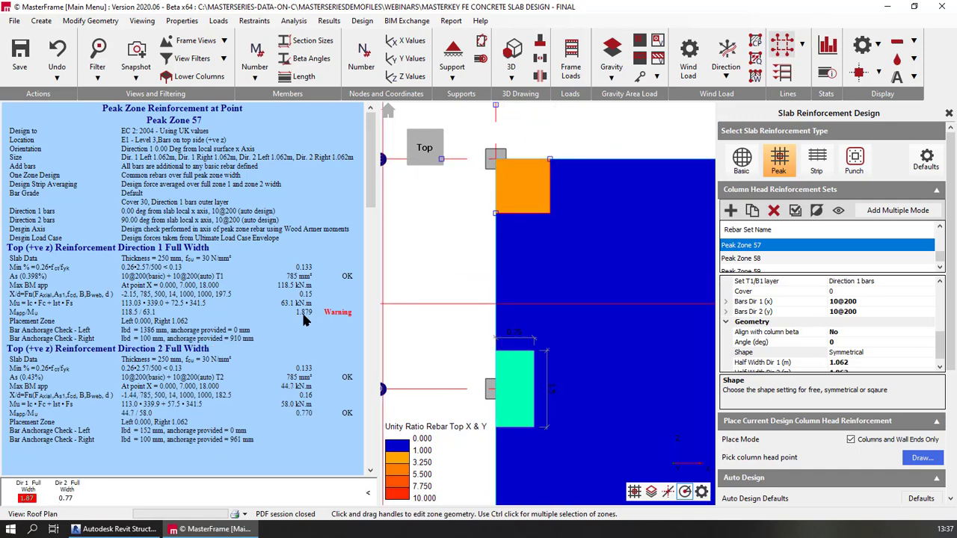
Auto design only the selected E1 corner zone and stretch its half widths to 1.25 m in both directions.
scroll(897, 366, down, 1)
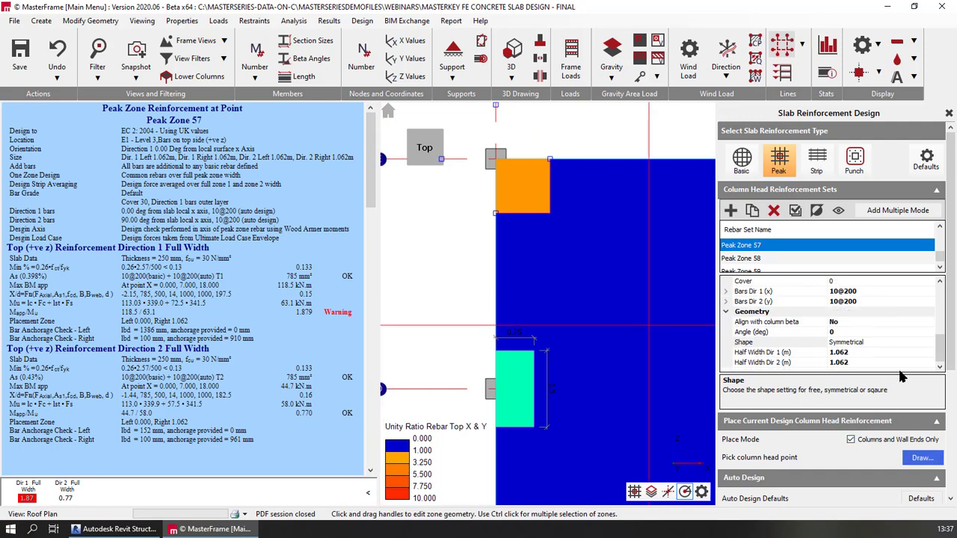
scroll(889, 462, down, 5)
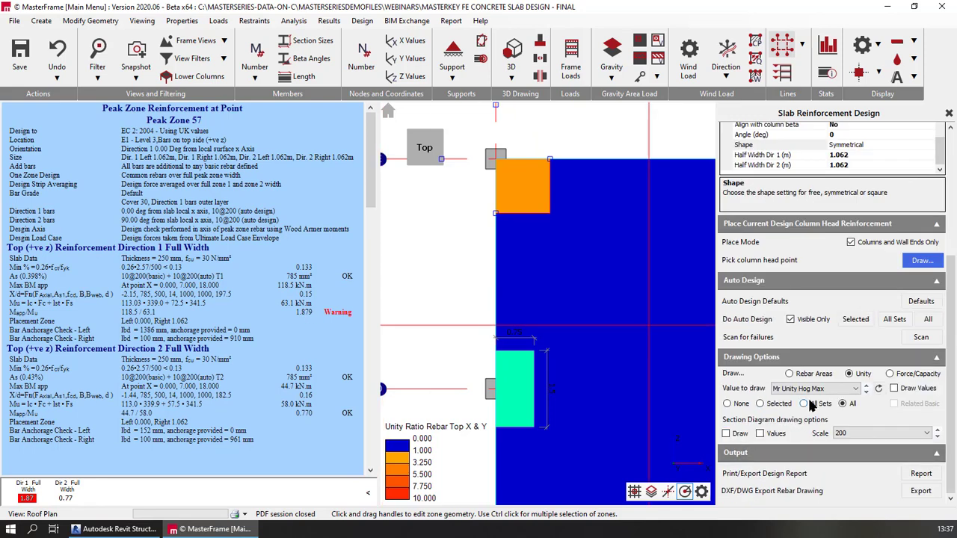
click(854, 319)
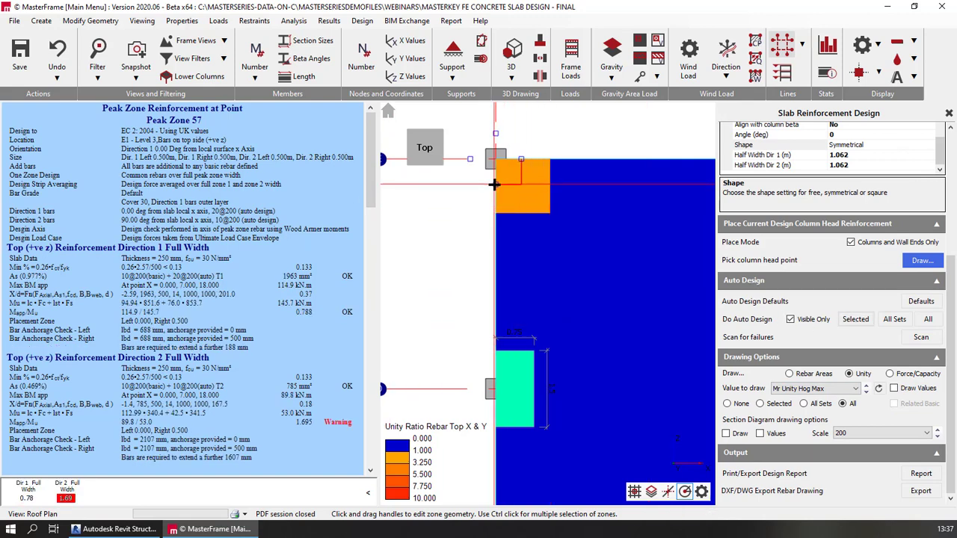
drag(496, 184, 492, 227)
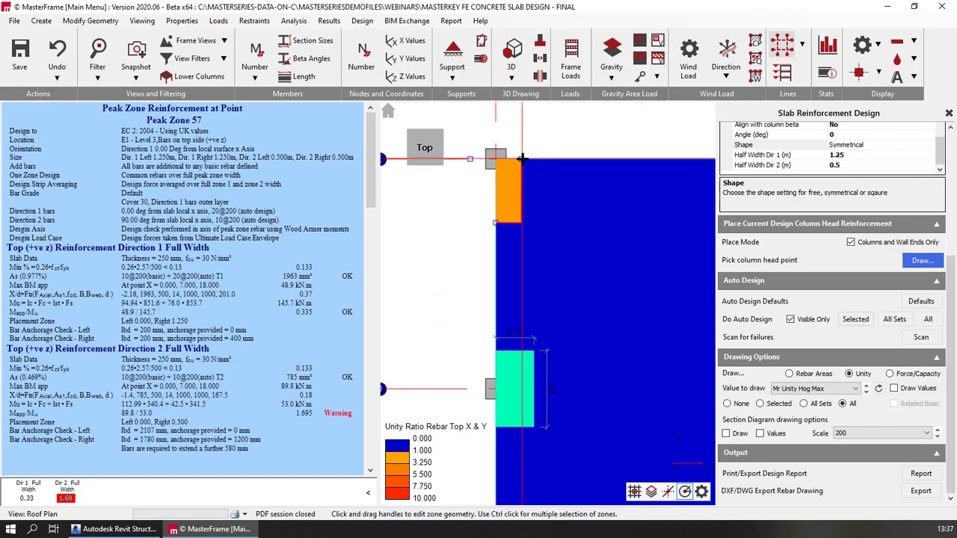
drag(521, 159, 559, 161)
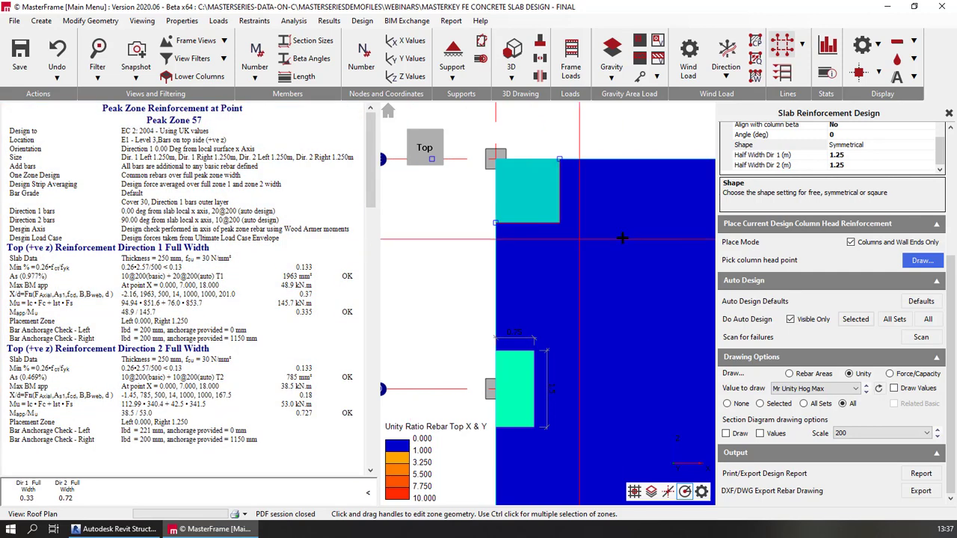
Select the peak zone at column B3 and stretch its direction 1 half width to 1.5 m.
scroll(622, 233, down, 4)
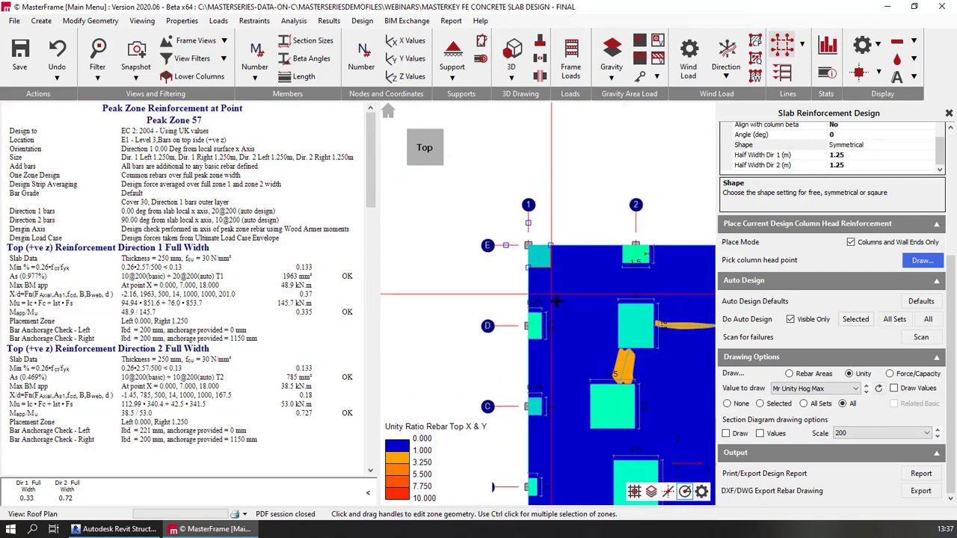
scroll(598, 429, up, 5)
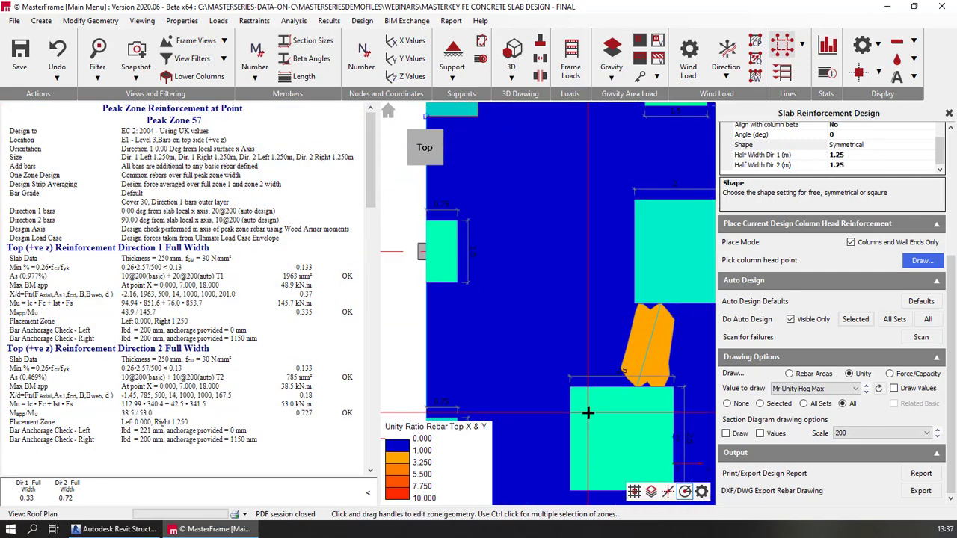
scroll(559, 414, down, 5)
middle_drag(657, 341, 606, 184)
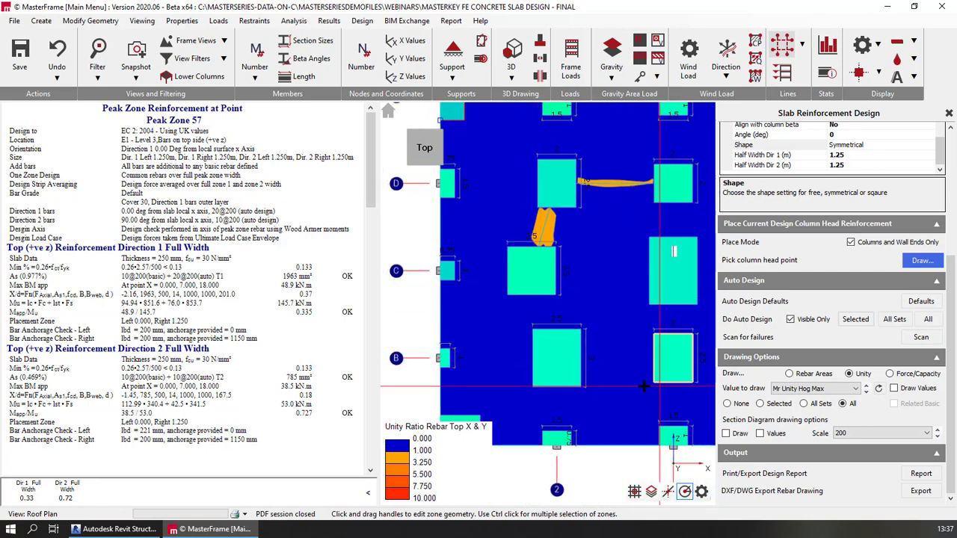
middle_drag(622, 336, 551, 355)
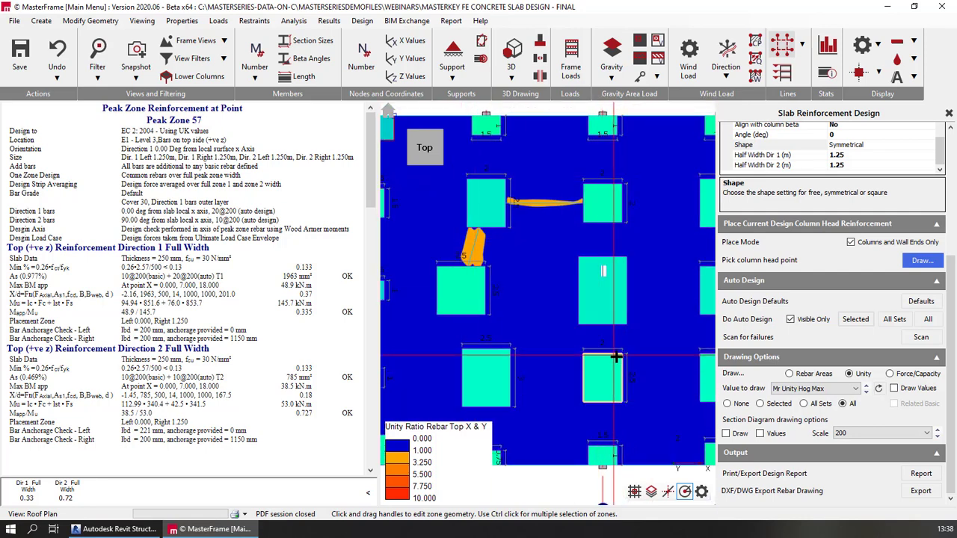
click(600, 356)
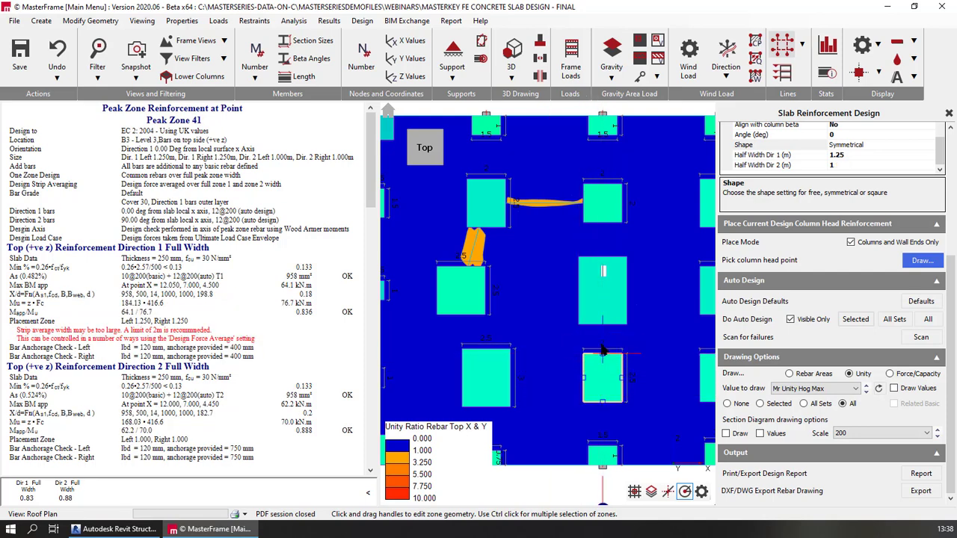
scroll(602, 350, up, 3)
drag(603, 359, 603, 355)
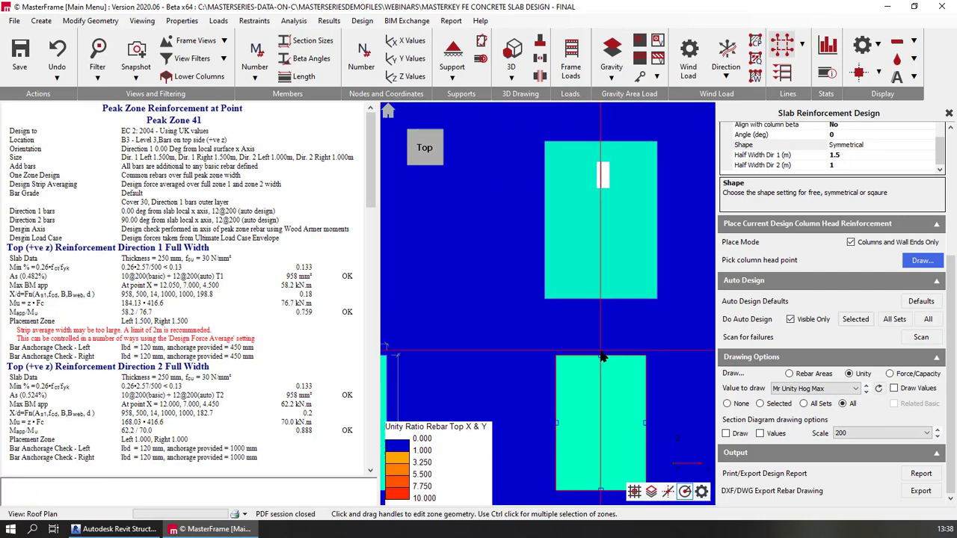
Stretch the B3 peak zone's direction 2 half width to 1.25 m.
scroll(682, 385, down, 3)
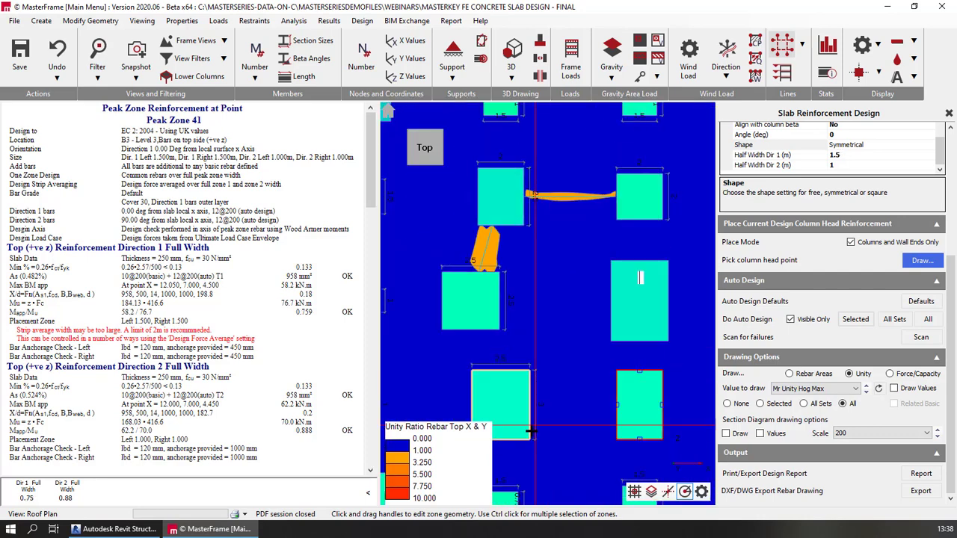
scroll(621, 394, down, 1)
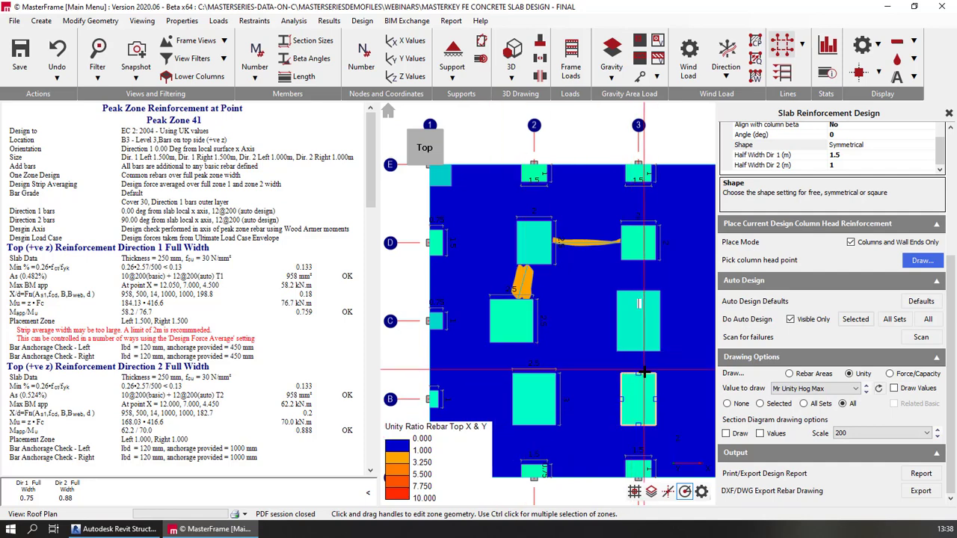
scroll(633, 416, up, 2)
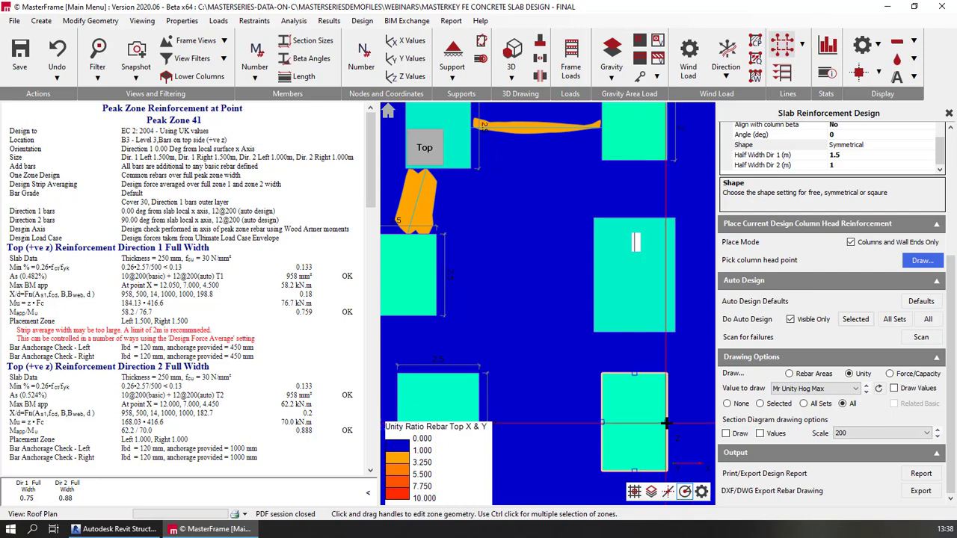
drag(678, 428, 685, 427)
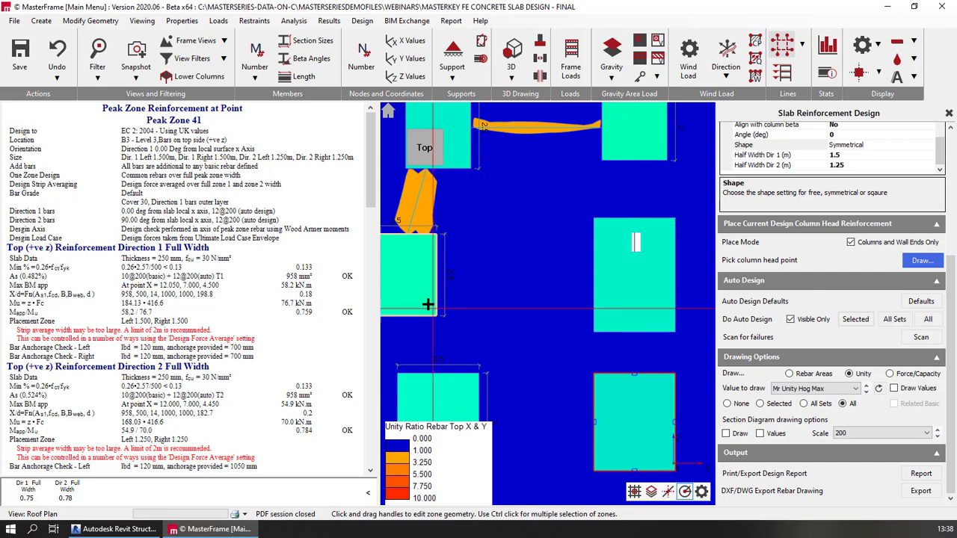
Add a new strip reinforcement set placed by strip line, with Slab 3 Lvl 2 as its parent FE surface.
scroll(513, 275, down, 3)
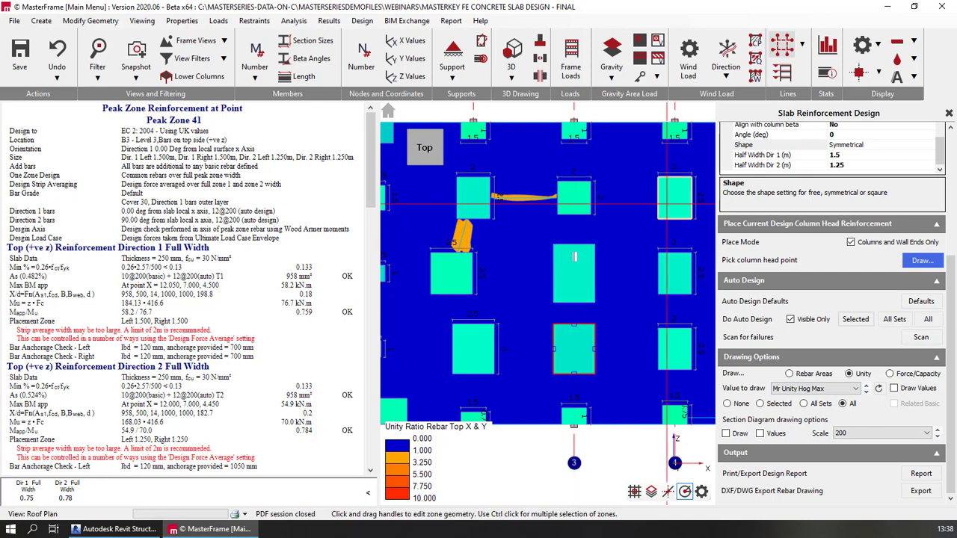
scroll(942, 175, up, 3)
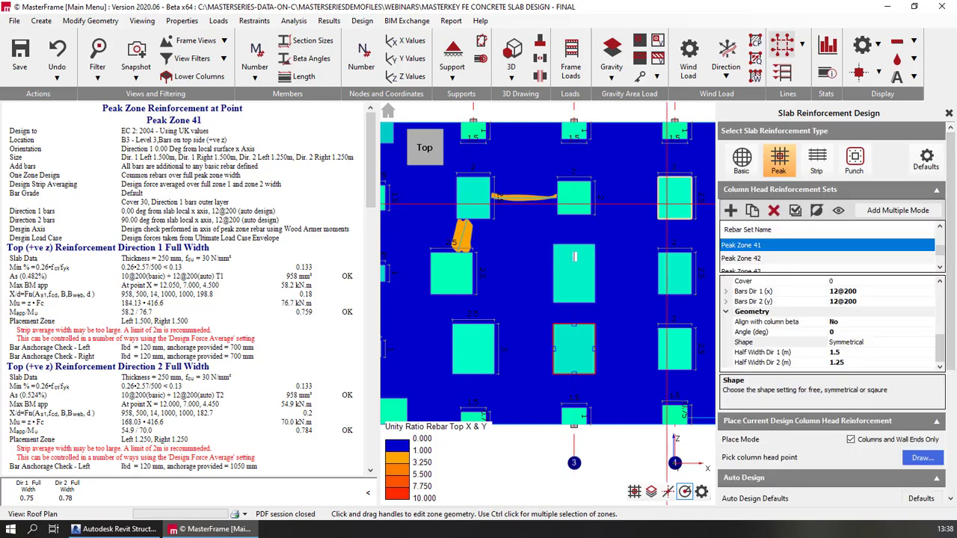
click(821, 166)
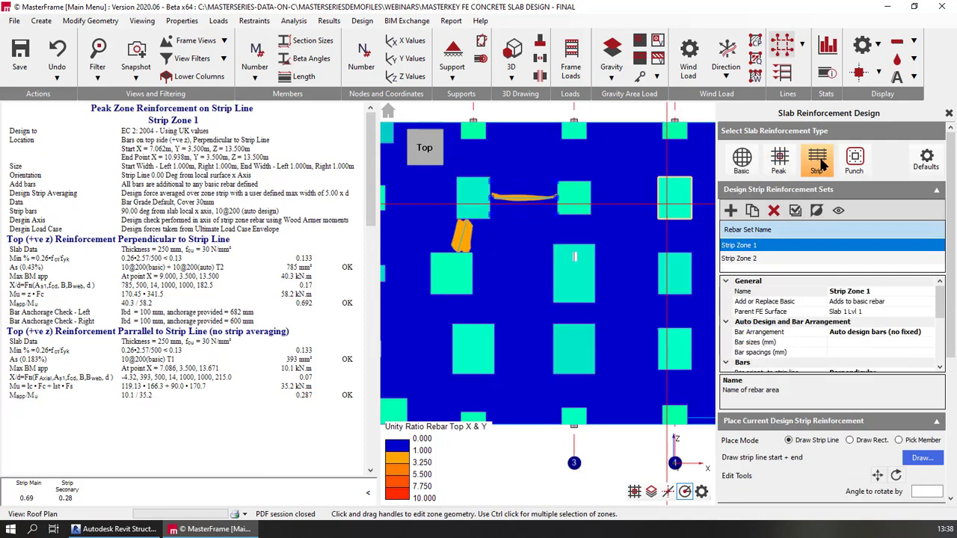
click(731, 211)
click(792, 441)
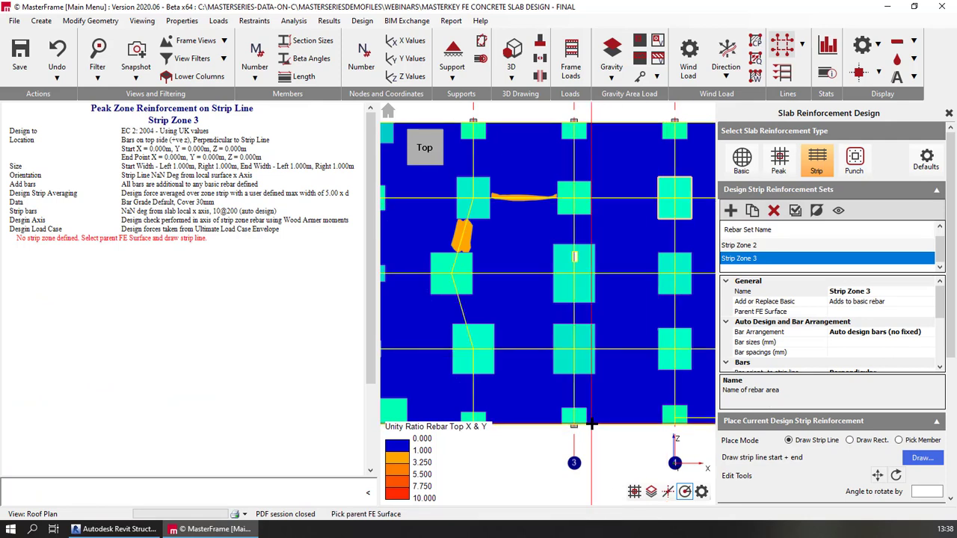
click(590, 425)
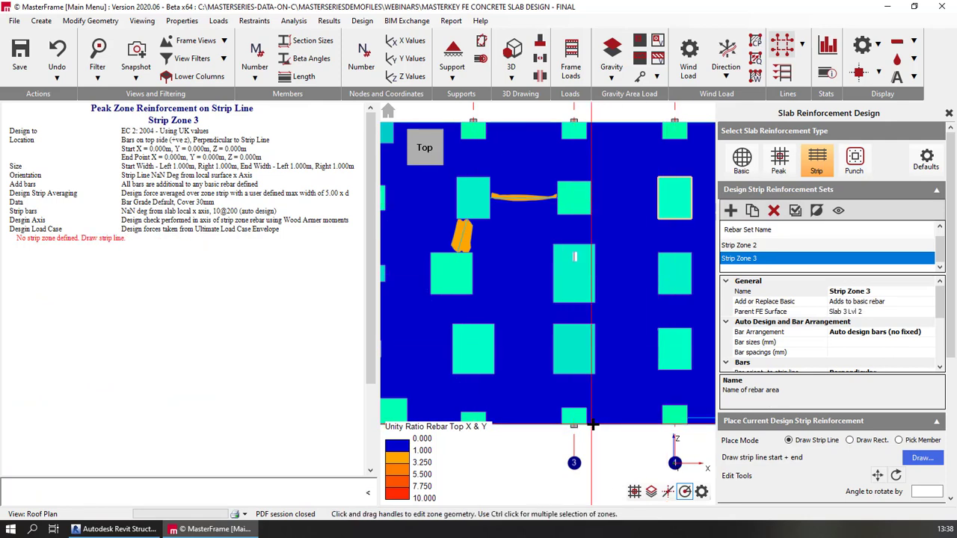
Draw Strip Zone 3's line about 3.9 m long across the failing area between the D2 and D3 peak zones.
scroll(497, 209, up, 4)
scroll(497, 209, down, 2)
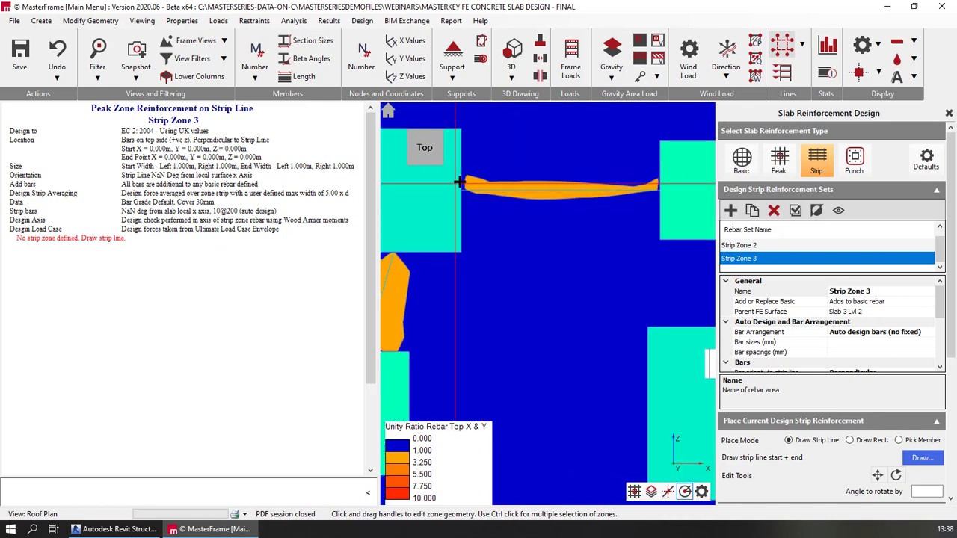
click(921, 458)
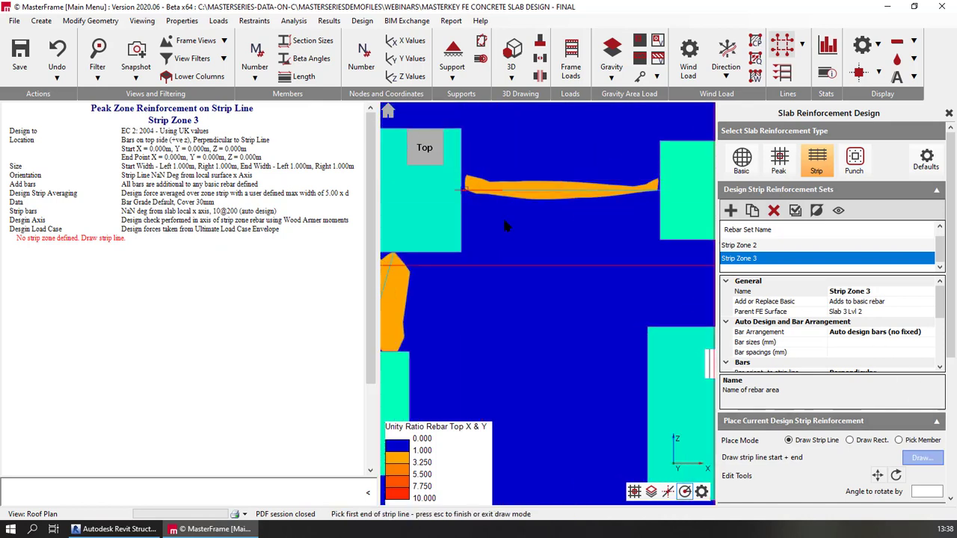
click(463, 193)
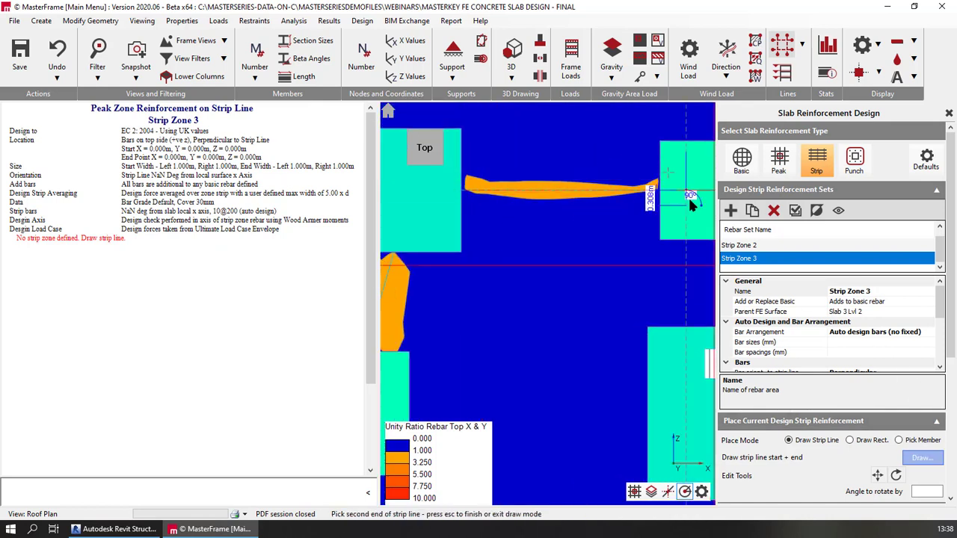
click(658, 190)
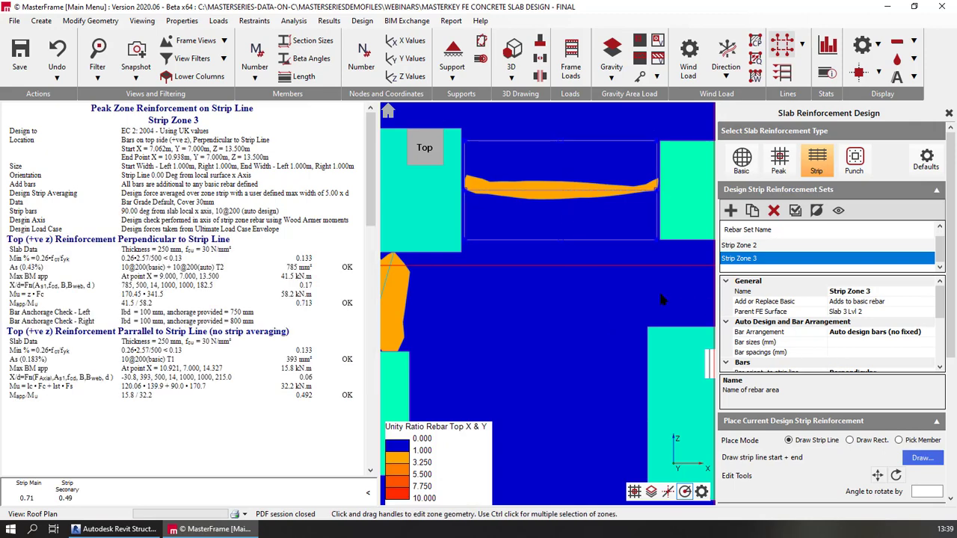
Review Strip Zone 3's design force averaging and width settings, and refresh the slab's unity ratio drawing.
scroll(881, 328, down, 2)
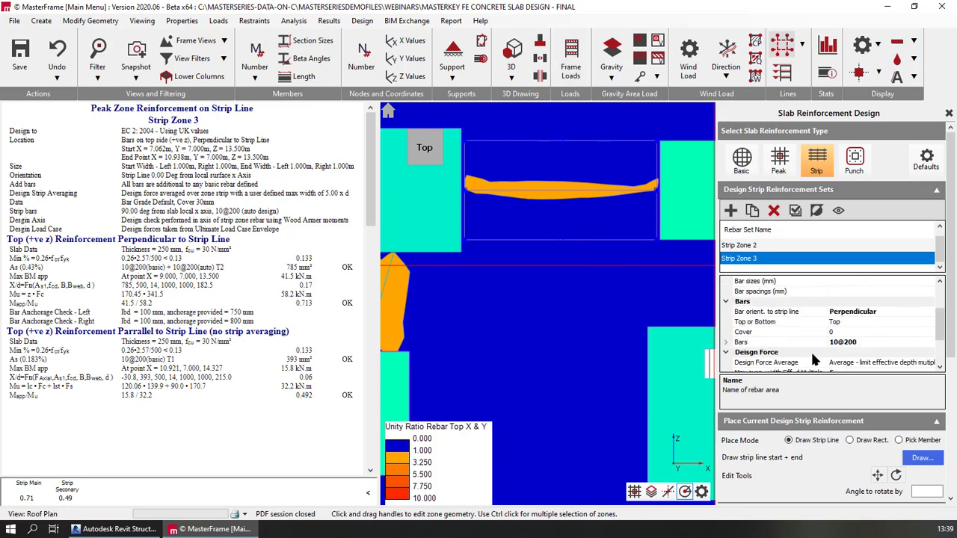
scroll(863, 361, down, 2)
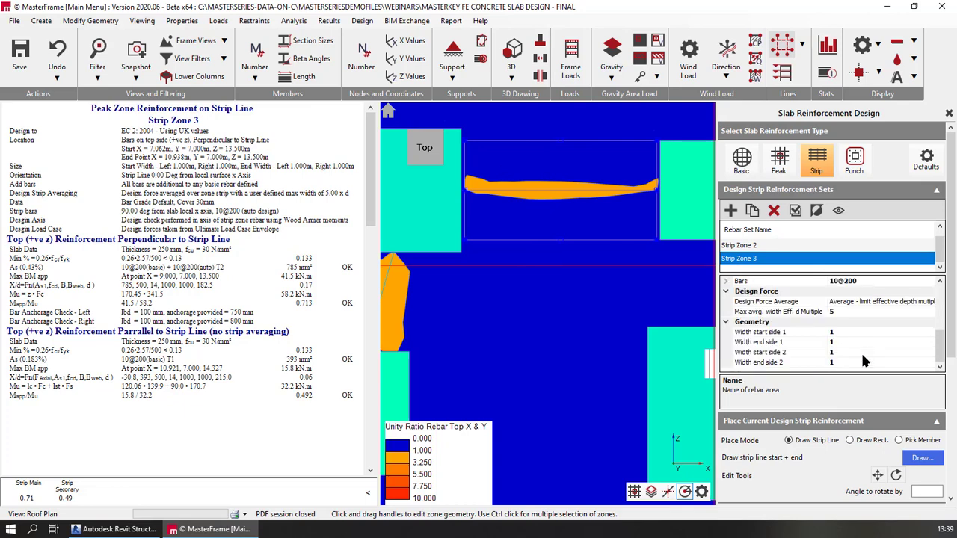
click(868, 300)
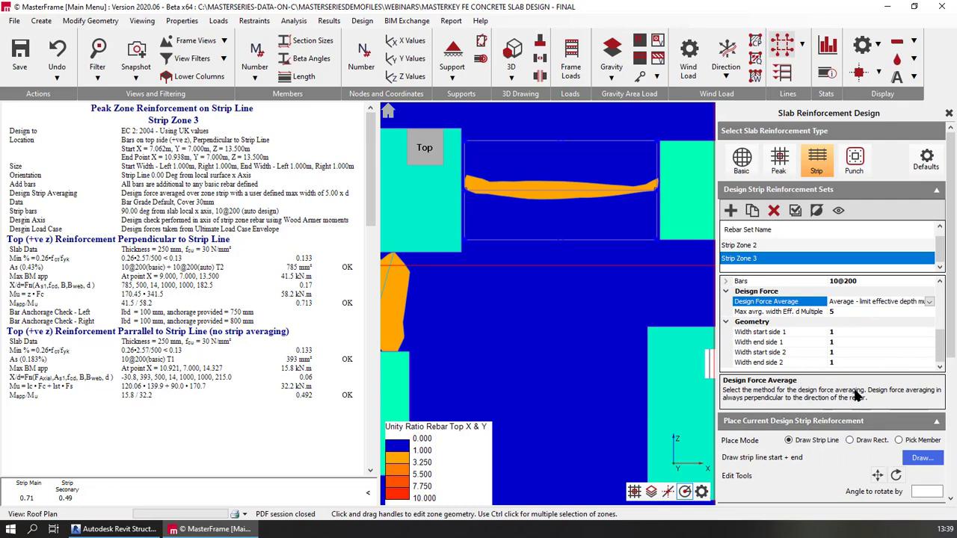
scroll(951, 378, down, 2)
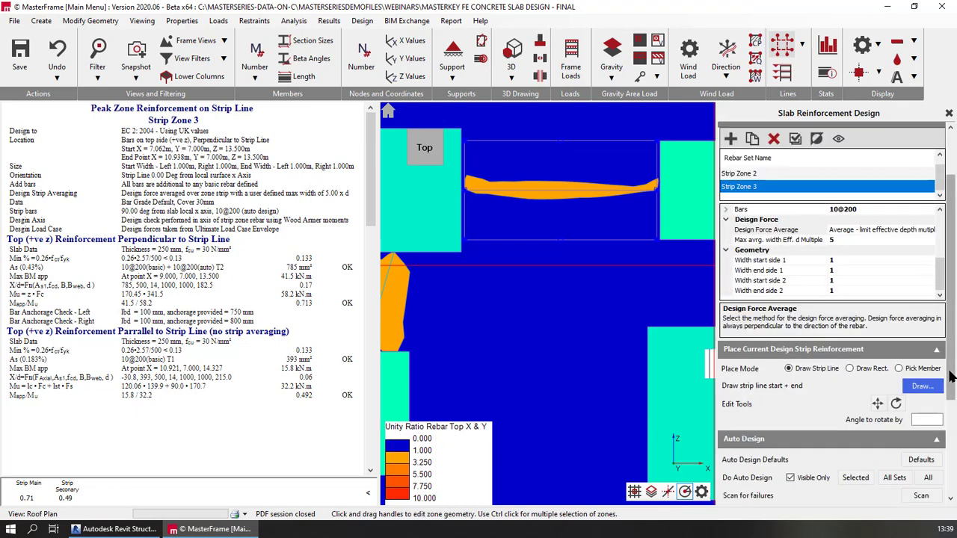
scroll(951, 378, down, 4)
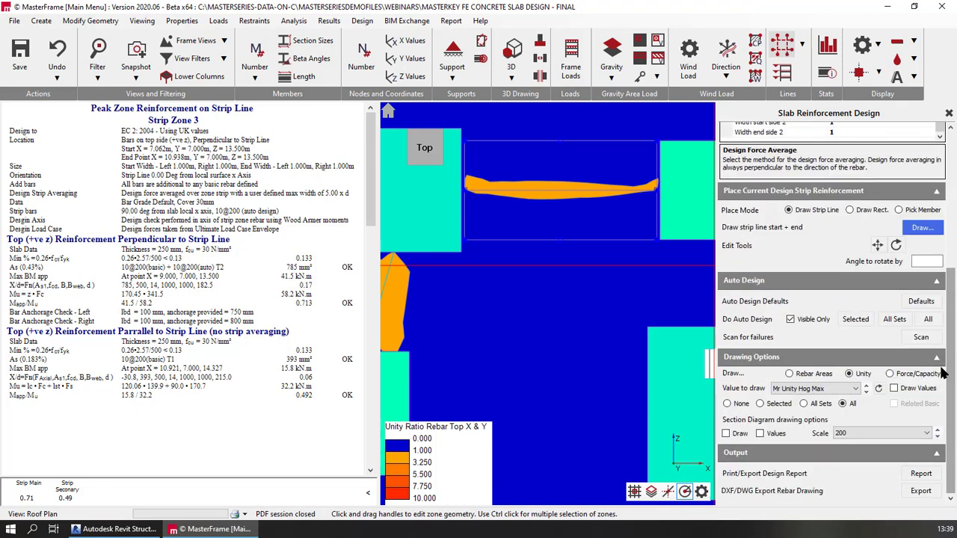
click(879, 390)
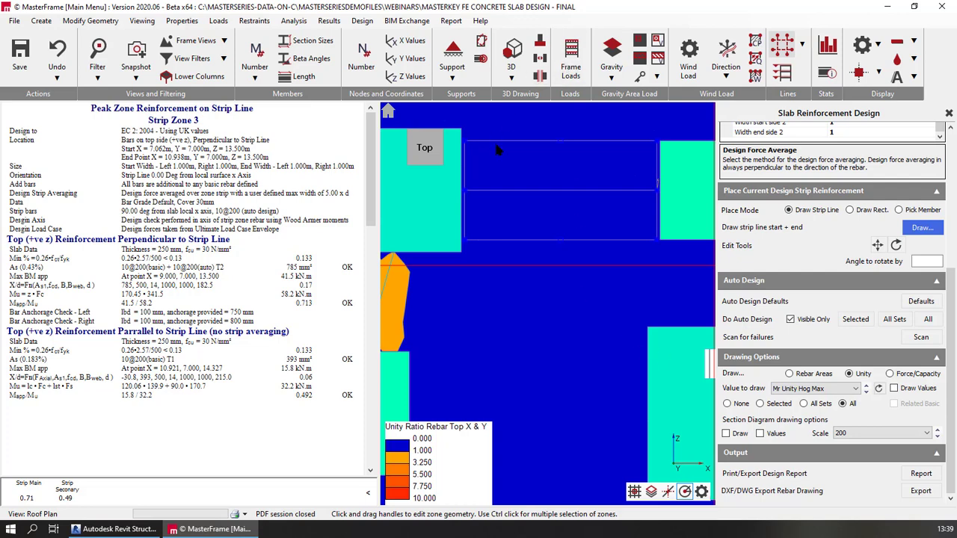
scroll(518, 173, down, 4)
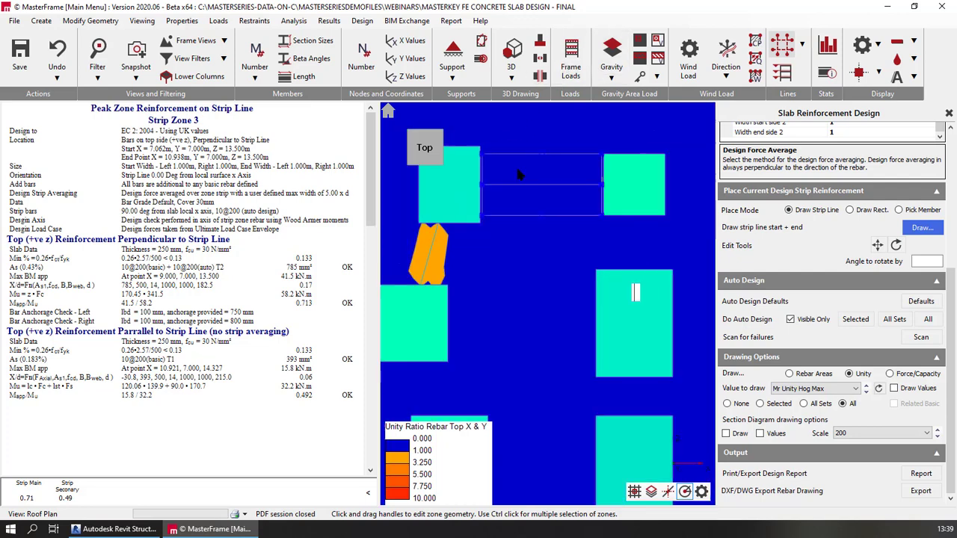
Add a new strip reinforcement set for the failing area between columns C2 and D2, with Slab 3 Lvl 2 as its parent FE surface.
scroll(390, 250, up, 5)
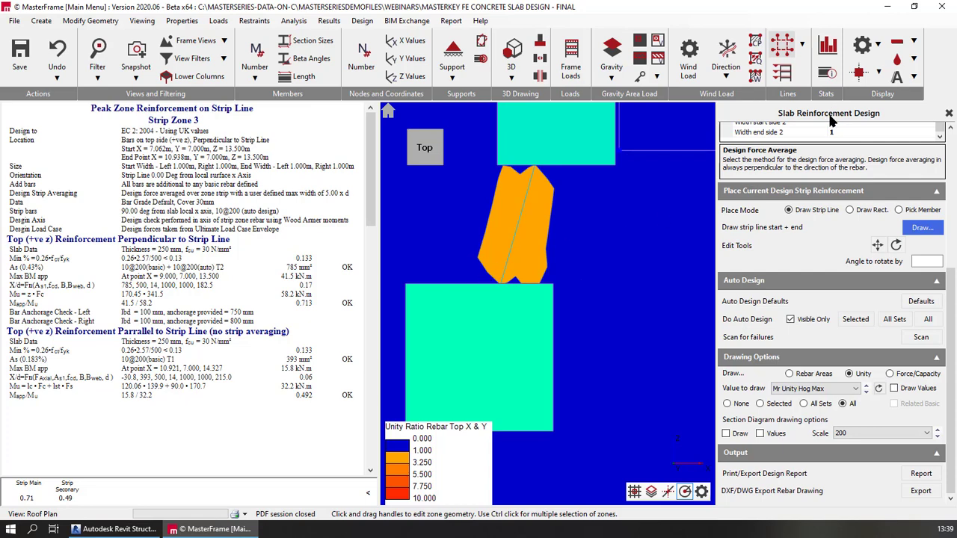
click(950, 155)
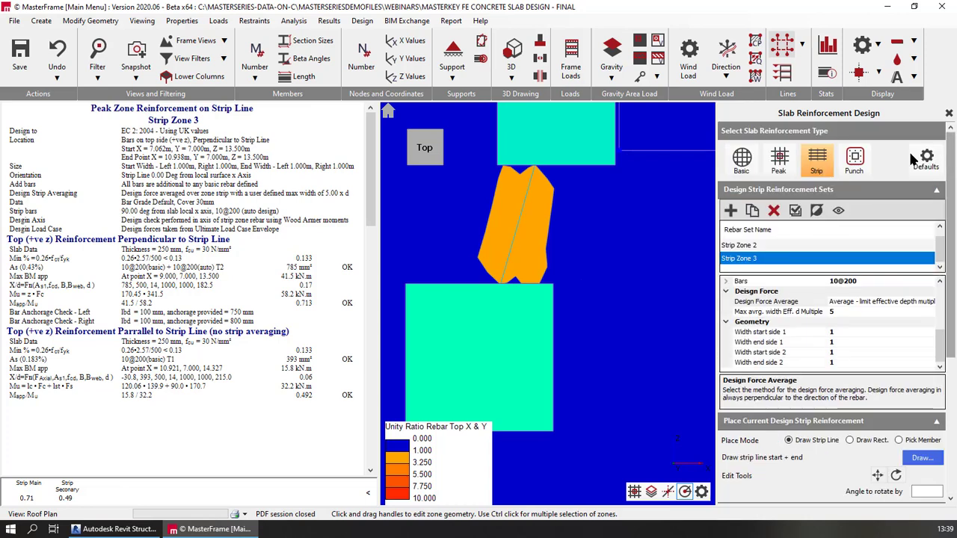
click(732, 212)
scroll(545, 291, down, 3)
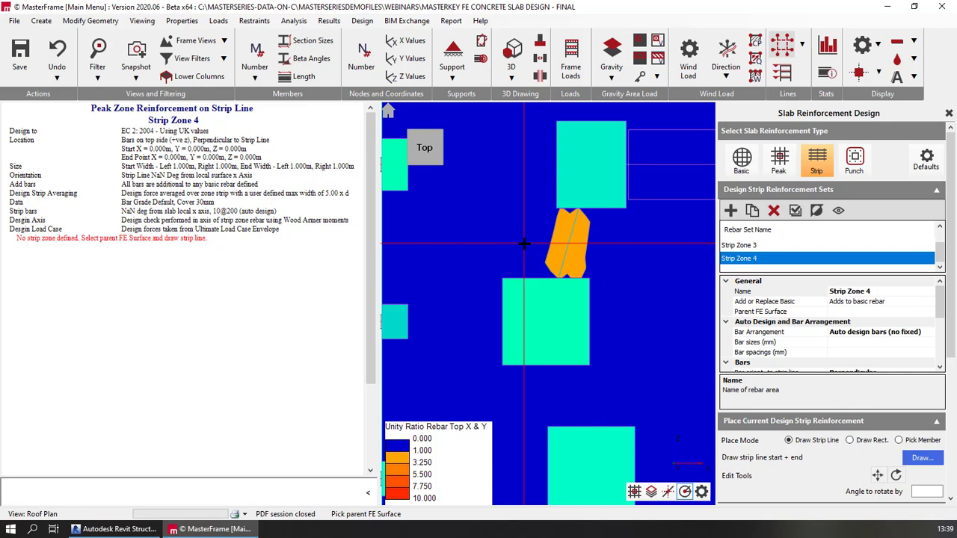
scroll(517, 244, up, 4)
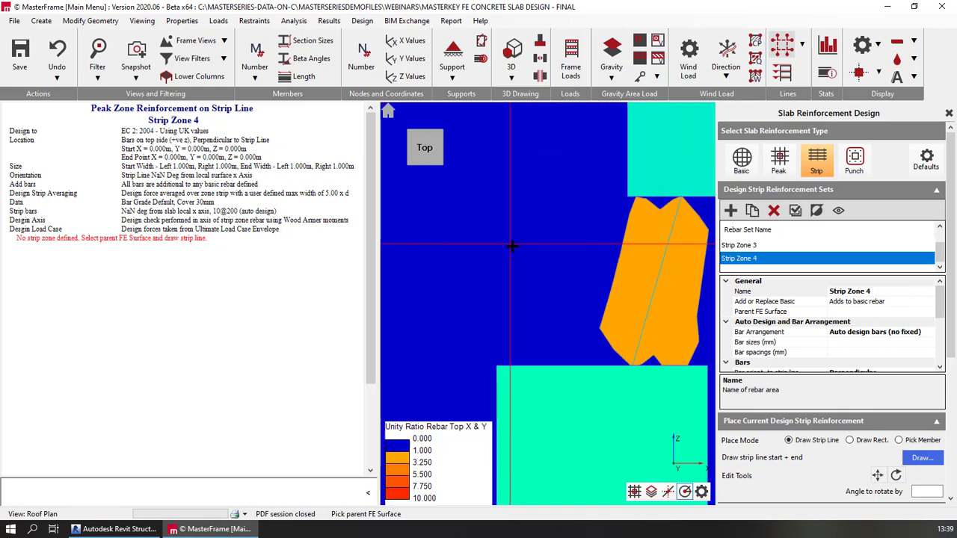
scroll(512, 245, up, 2)
middle_drag(547, 260, 395, 246)
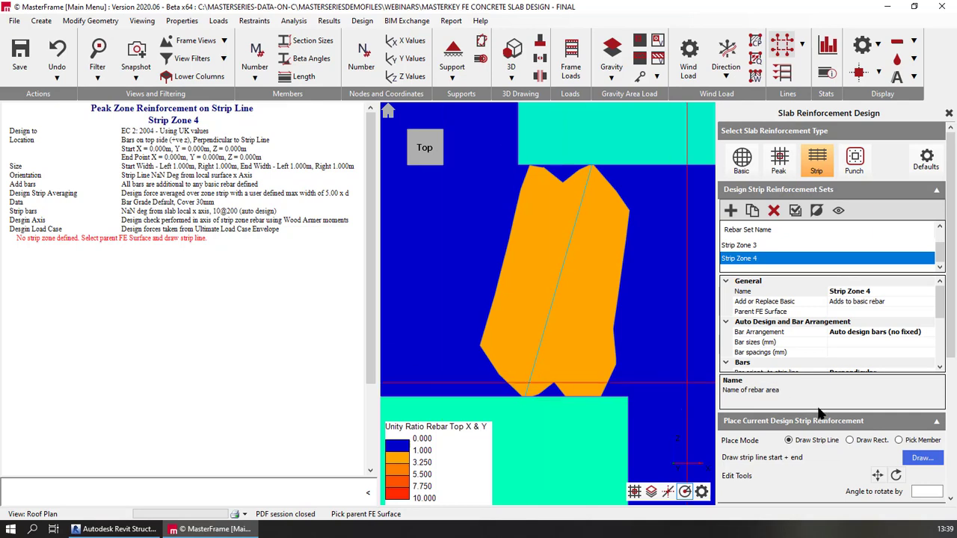
click(922, 457)
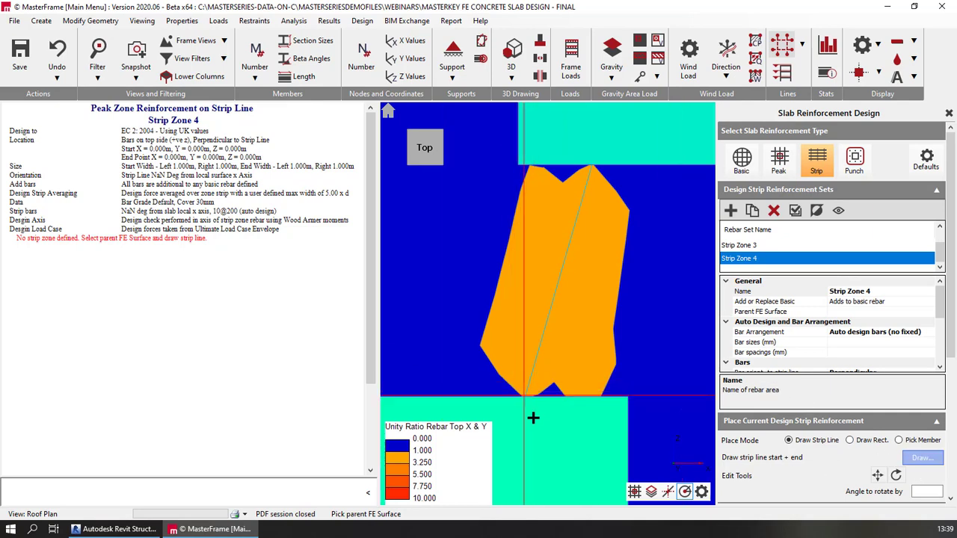
scroll(549, 293, down, 6)
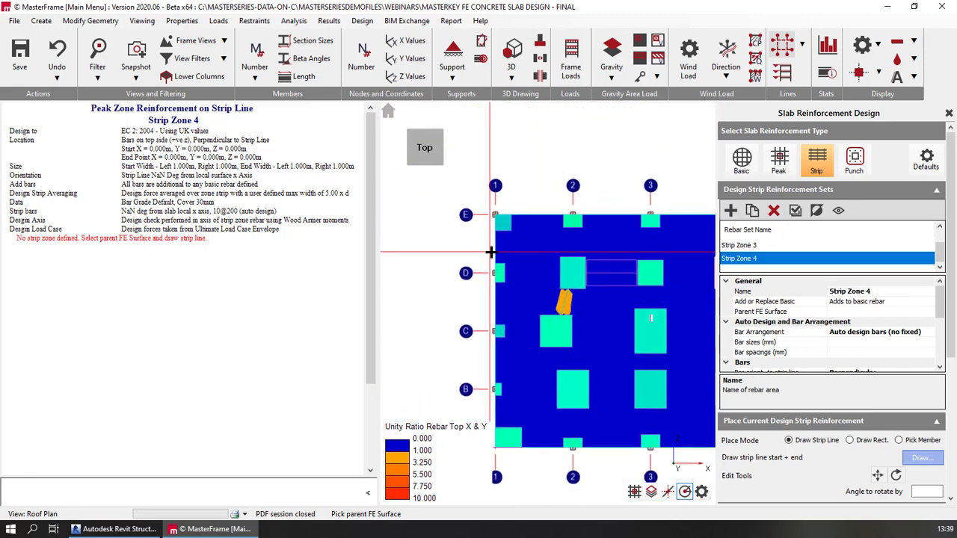
click(553, 305)
Try to draw Strip Zone 4's line about 1.25 m long from the C2 peak zone's upper edge toward the D2 zone.
scroll(564, 313, up, 2)
scroll(567, 313, up, 2)
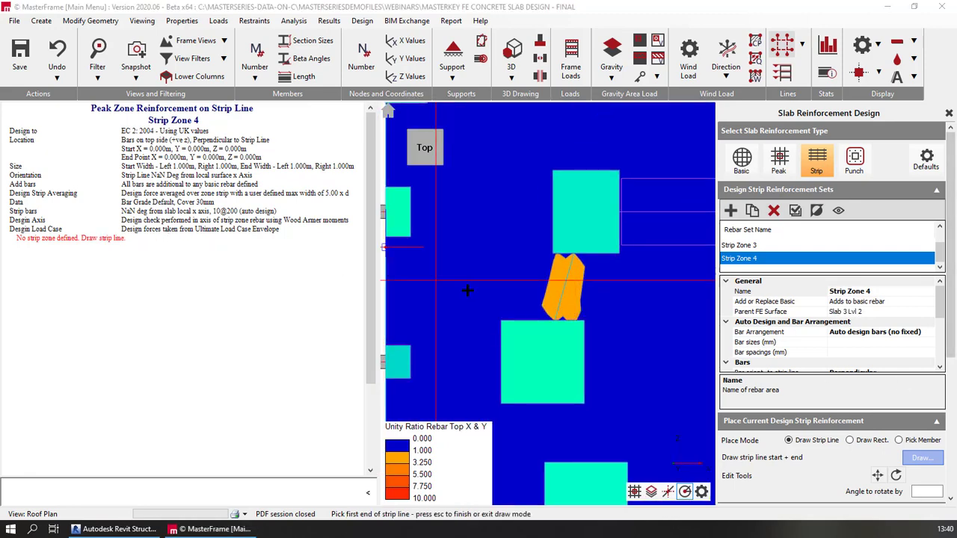
scroll(554, 319, up, 4)
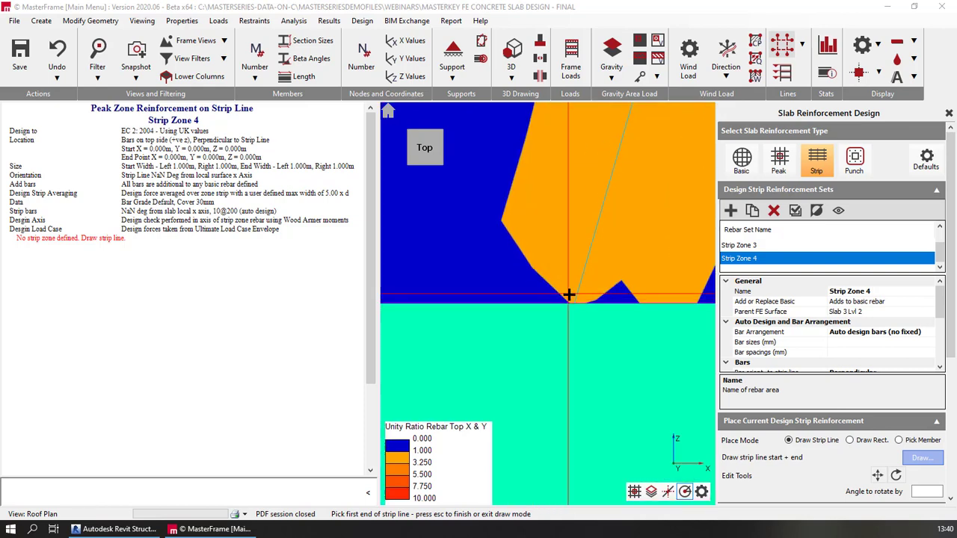
click(574, 304)
scroll(568, 265, down, 4)
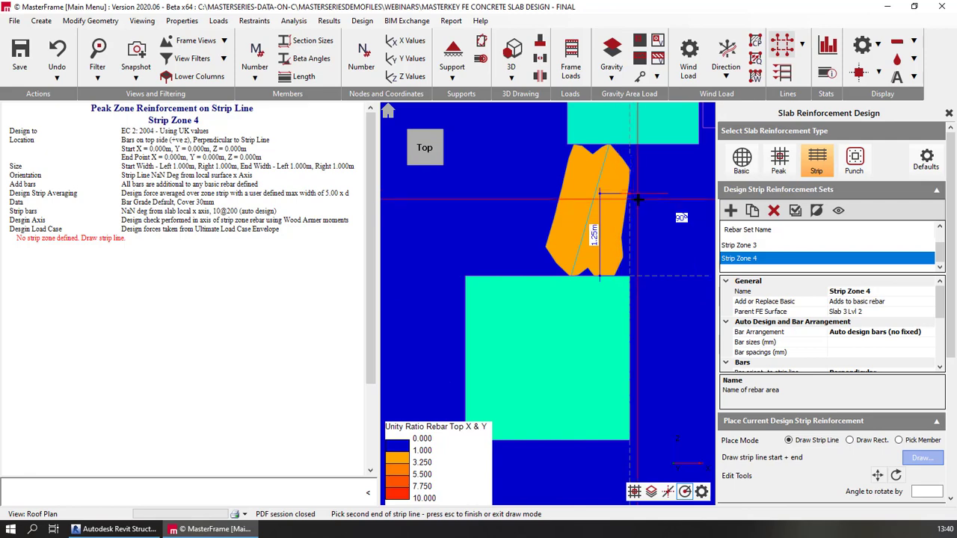
click(693, 198)
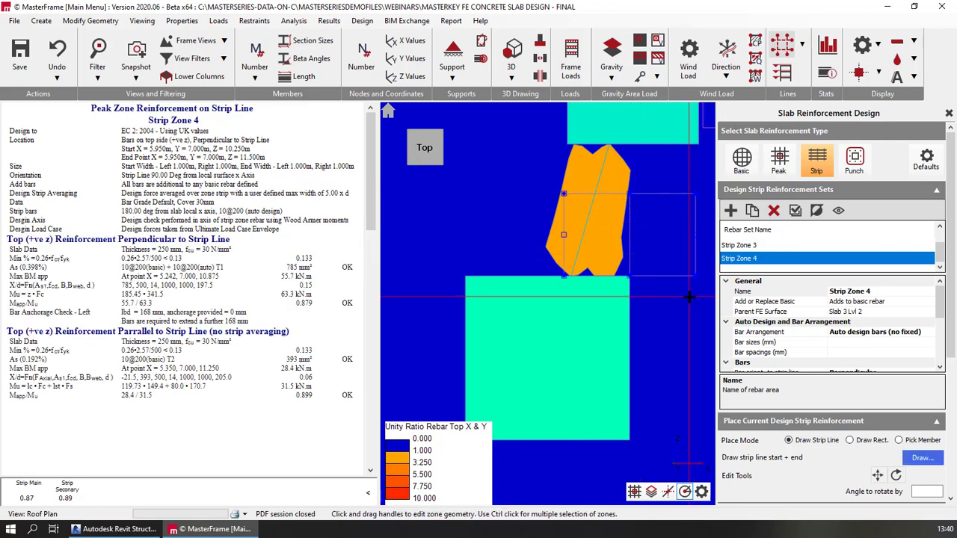
Try to redraw Strip Zone 4's line about 2 m long at X = 5.95 m, spanning the gap between the C2 and D2 peak zones.
click(922, 458)
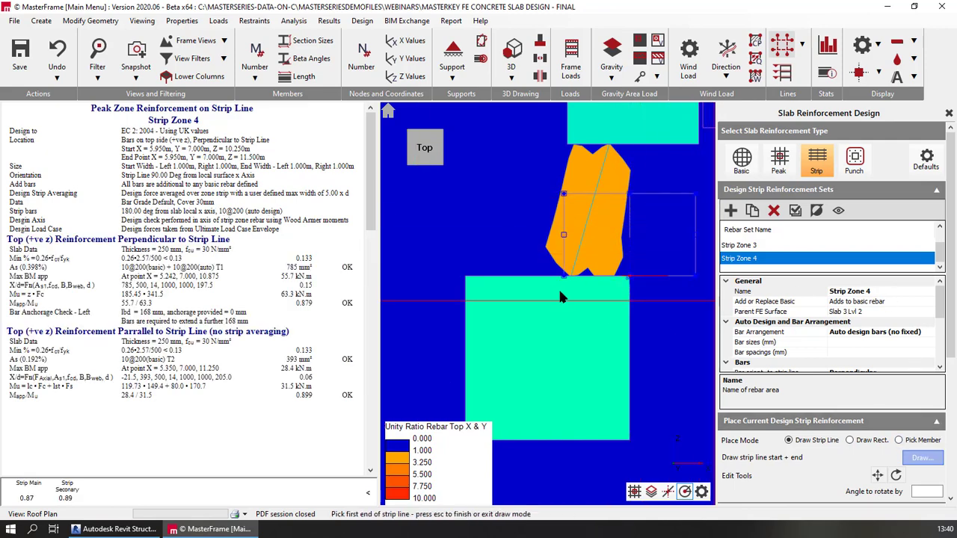
scroll(563, 280, up, 2)
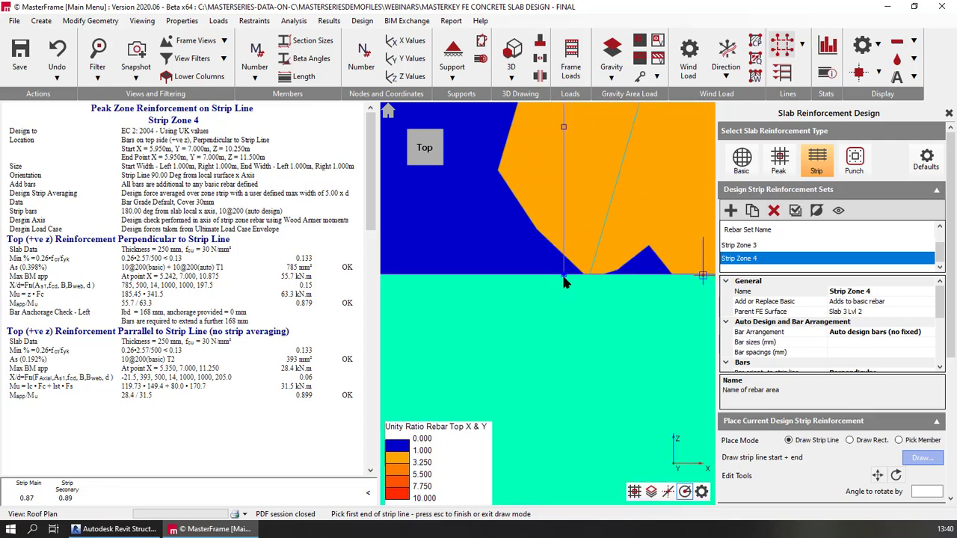
click(517, 266)
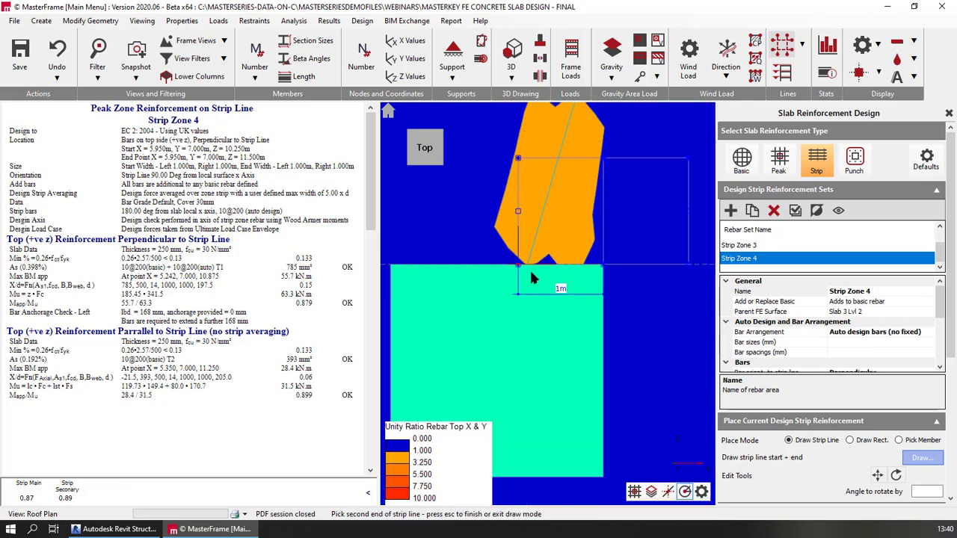
scroll(608, 172, up, 2)
scroll(609, 127, down, 3)
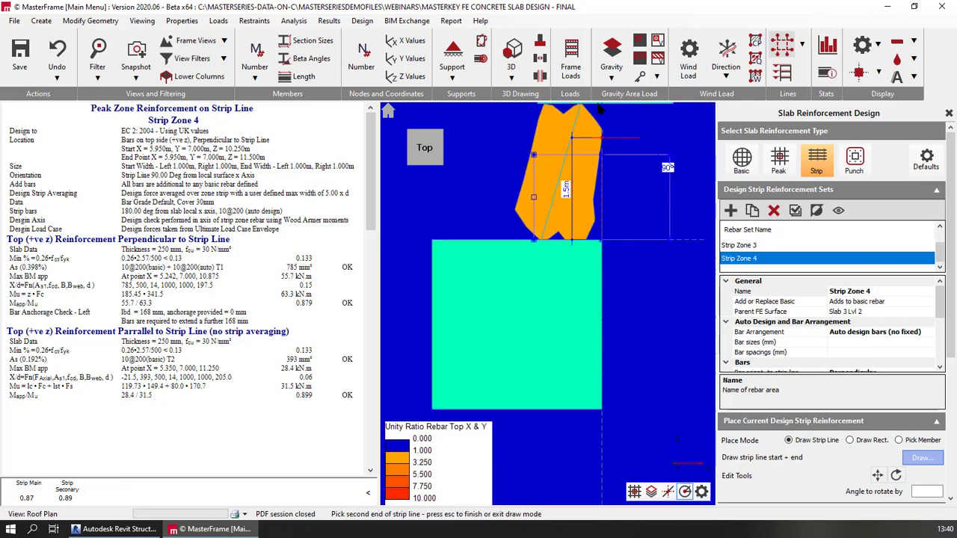
click(604, 112)
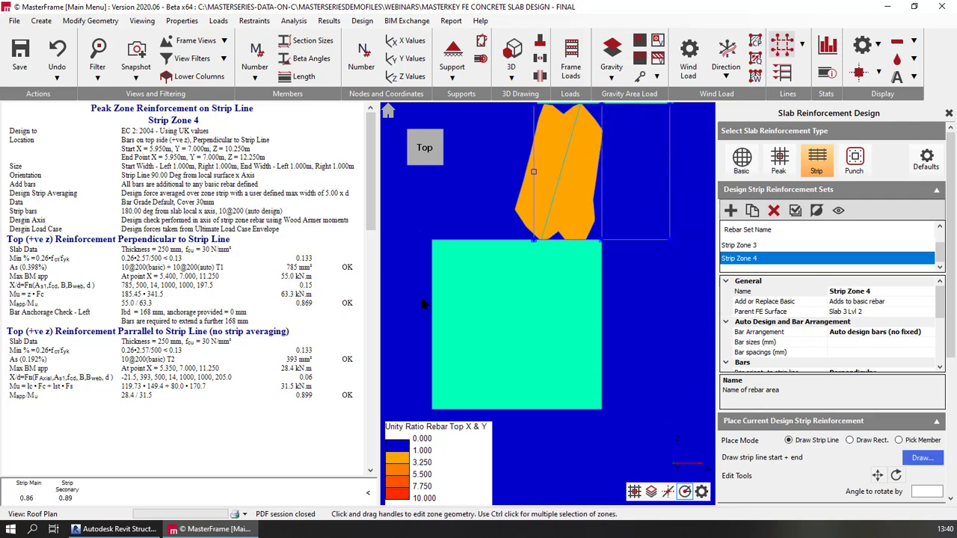
Reposition Strip Zone 4's line to run from X = 4.95 m, Z = 10.25 m to X = 5.0 m, Z = 12.25 m.
scroll(529, 241, down, 2)
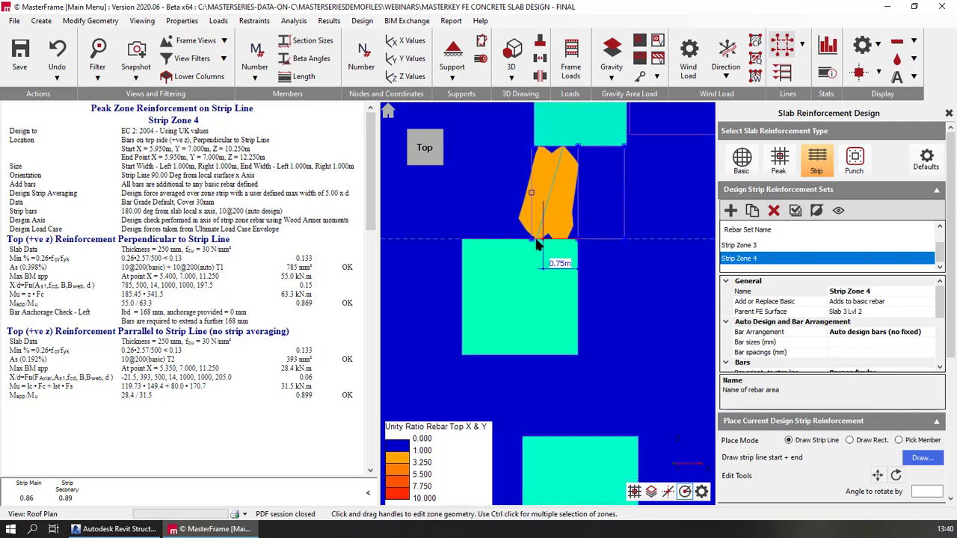
drag(534, 245, 535, 153)
scroll(536, 157, up, 3)
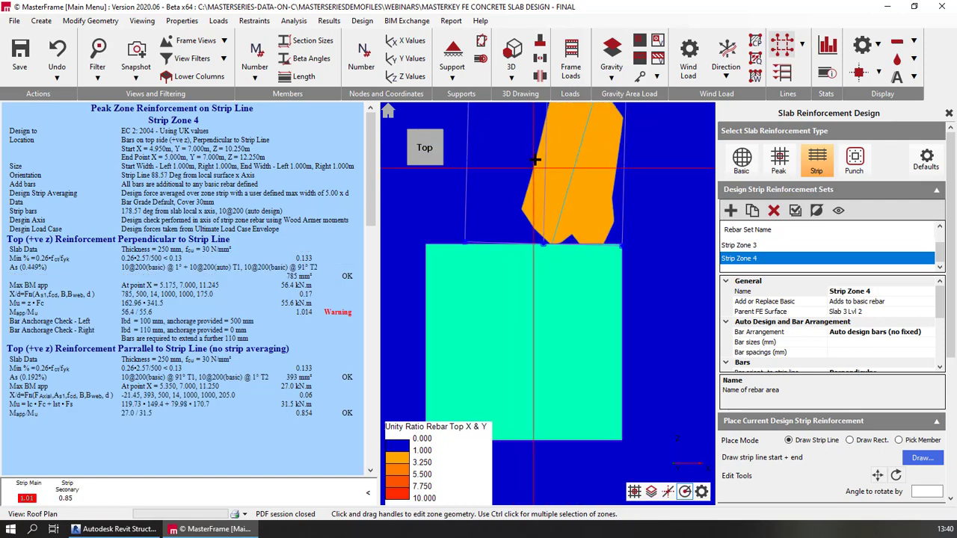
scroll(536, 160, down, 3)
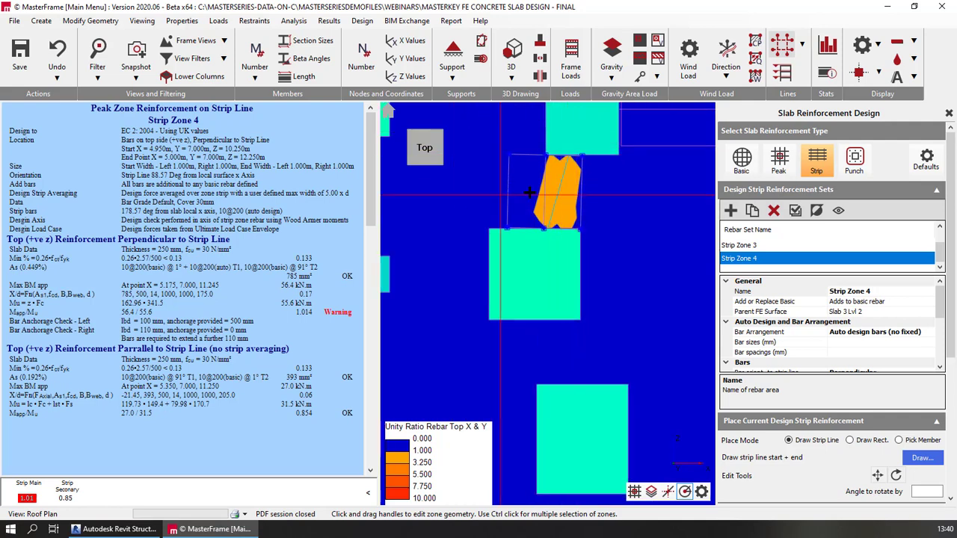
Narrow side 1 of Strip Zone 4 to 0.5 m at the start and 0 m at the end.
scroll(567, 165, up, 3)
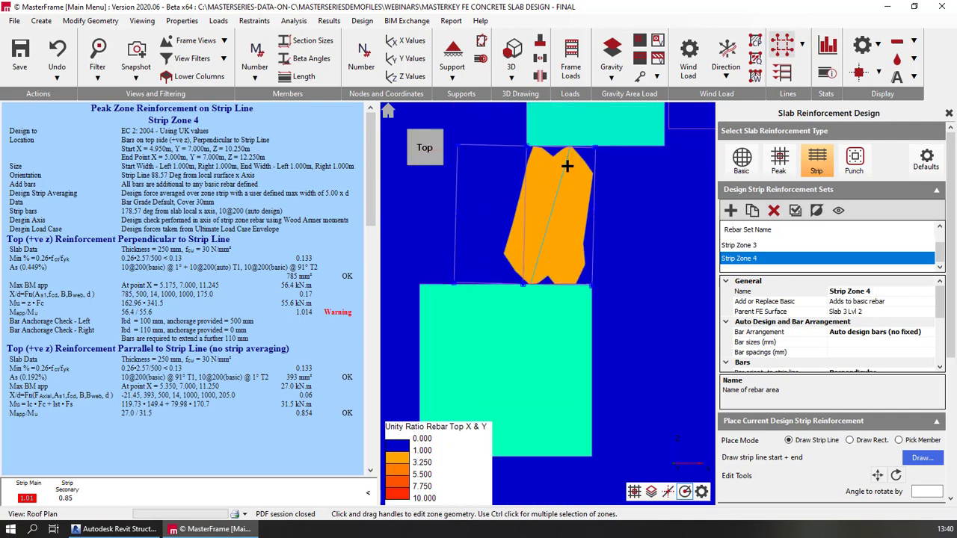
scroll(567, 166, up, 2)
drag(414, 226, 476, 243)
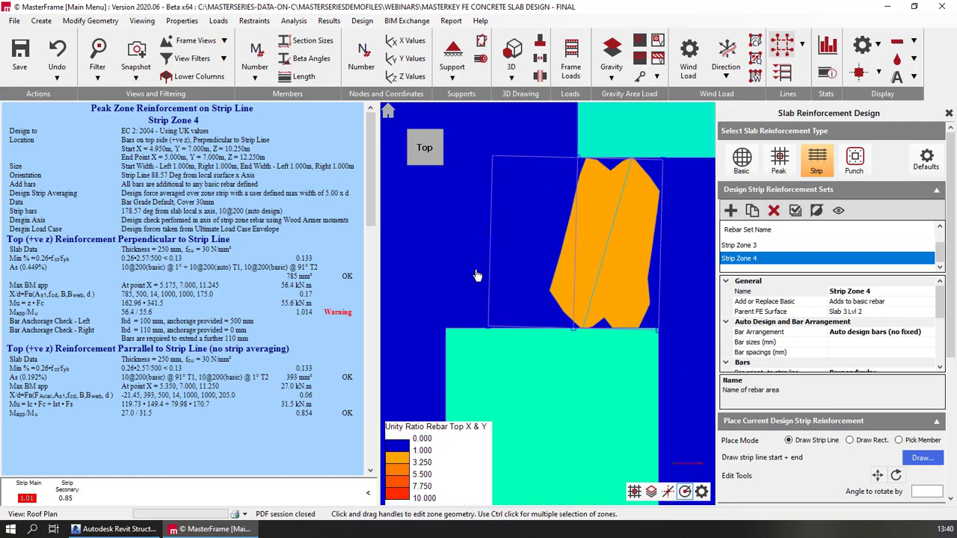
middle_drag(477, 276, 455, 287)
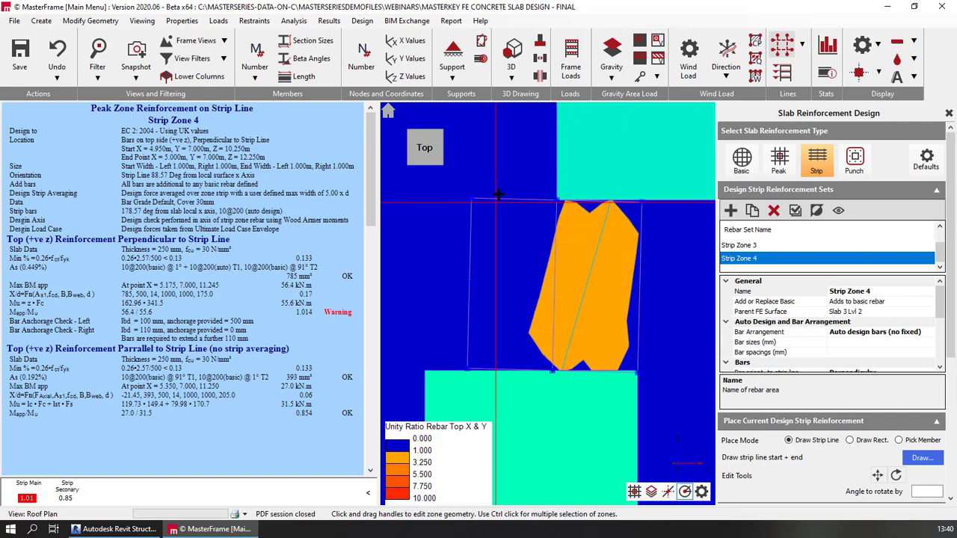
scroll(843, 342, down, 3)
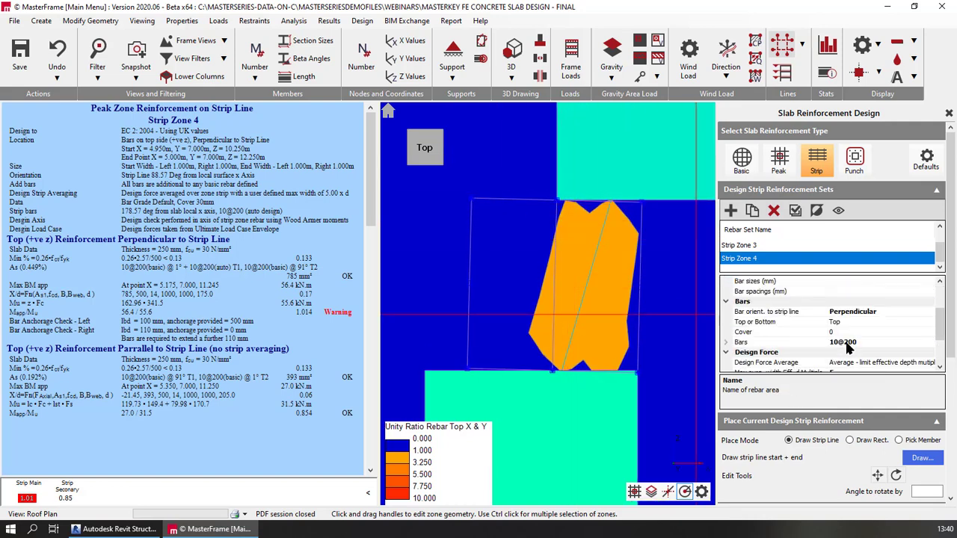
scroll(823, 350, down, 2)
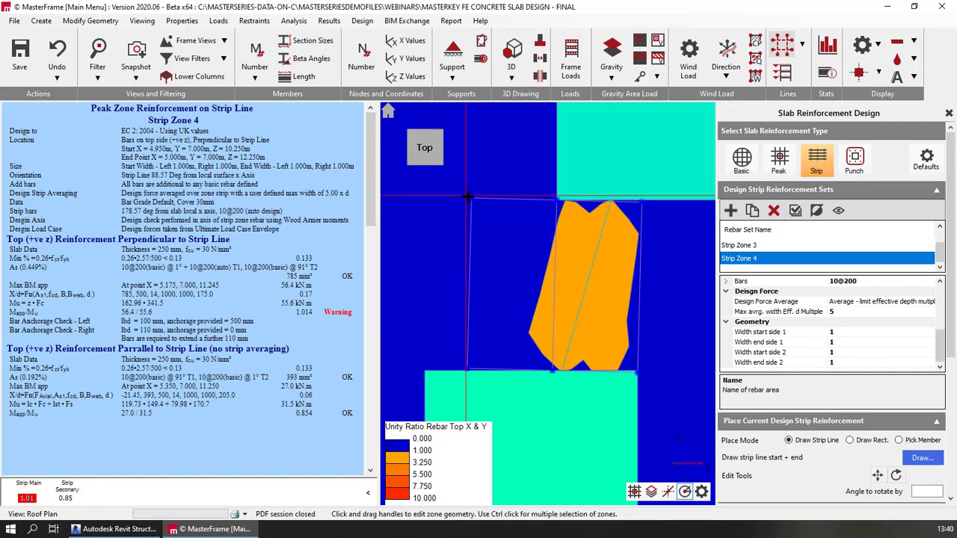
drag(468, 198, 556, 199)
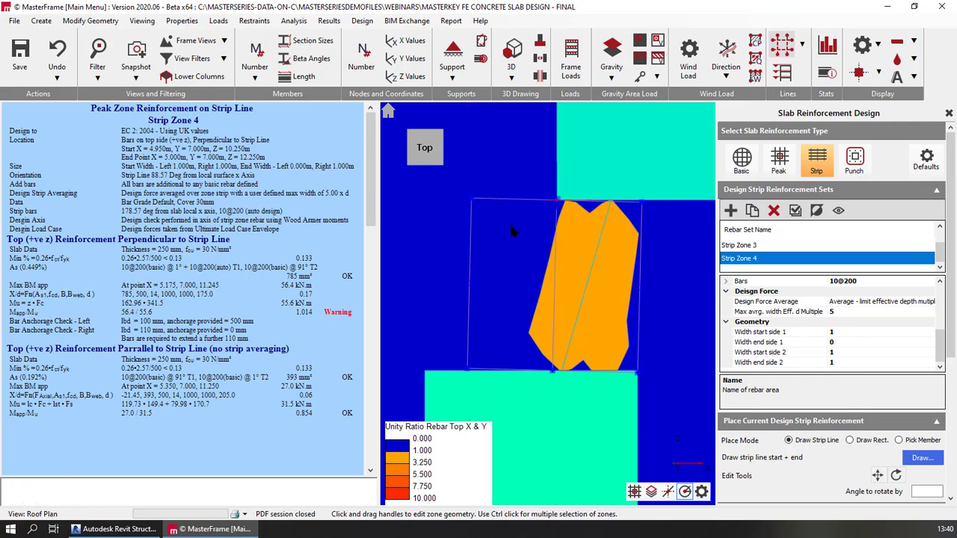
drag(468, 368, 529, 368)
drag(519, 372, 519, 372)
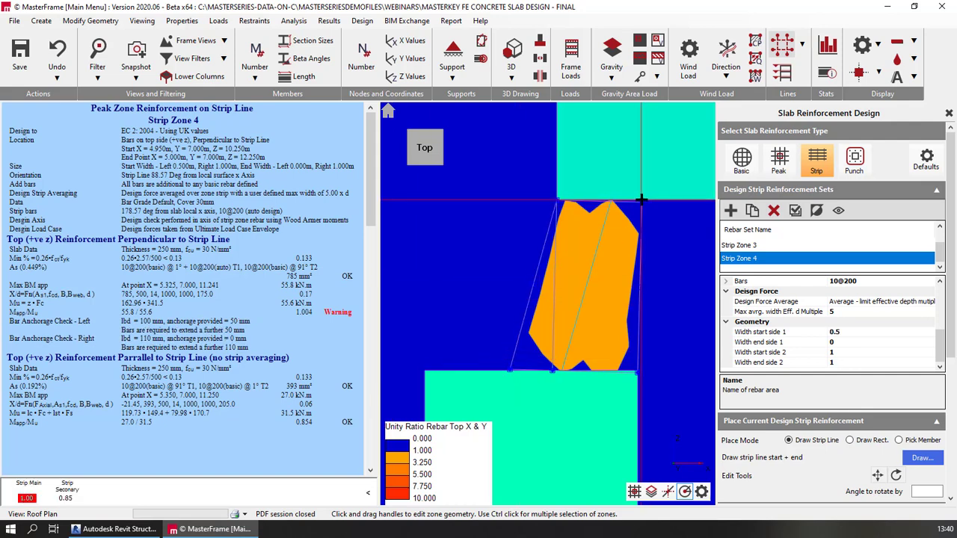
Widen side 2 of Strip Zone 4 to 1.5 m at the line's end.
drag(681, 203, 682, 202)
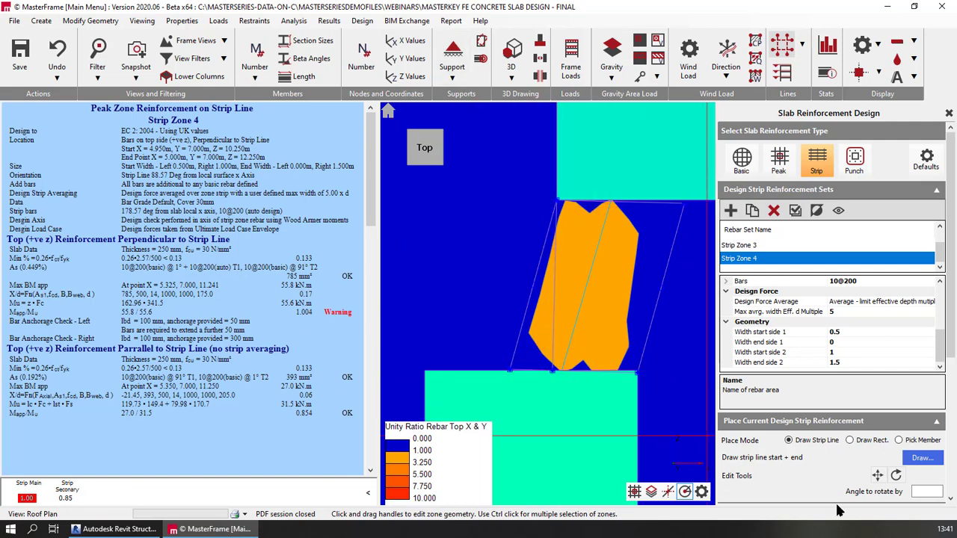
scroll(876, 477, down, 4)
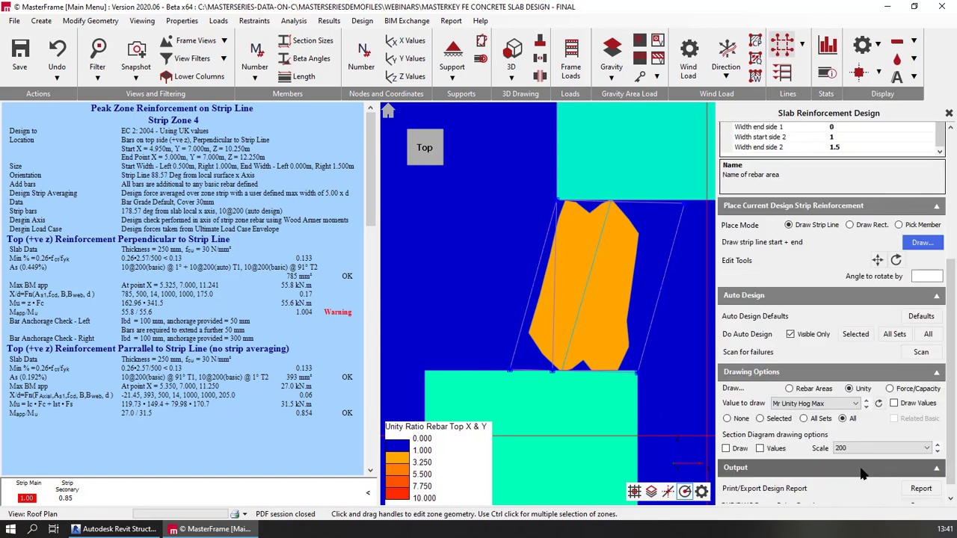
scroll(860, 482, up, 2)
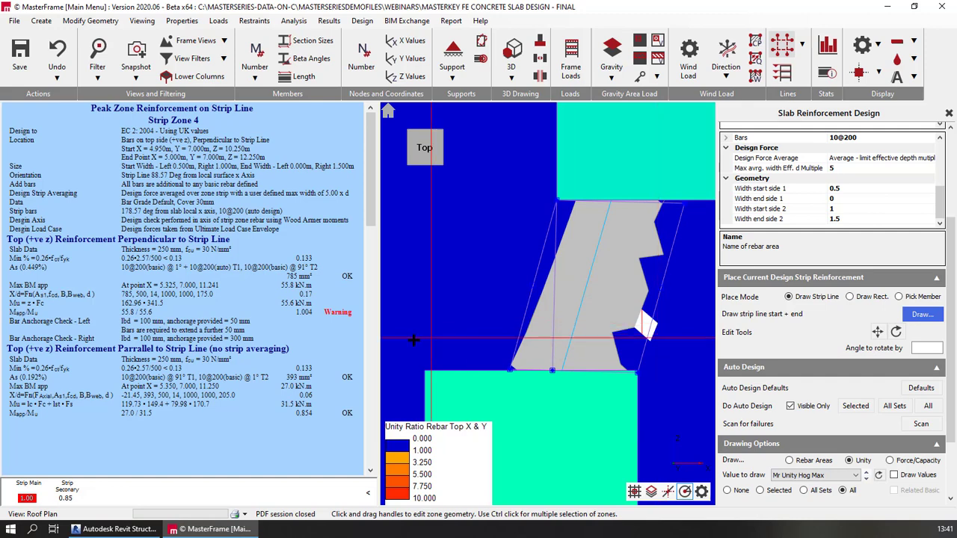
Switch to column head peak reinforcement for the angled slab wing beyond gridline 5.
scroll(539, 313, down, 5)
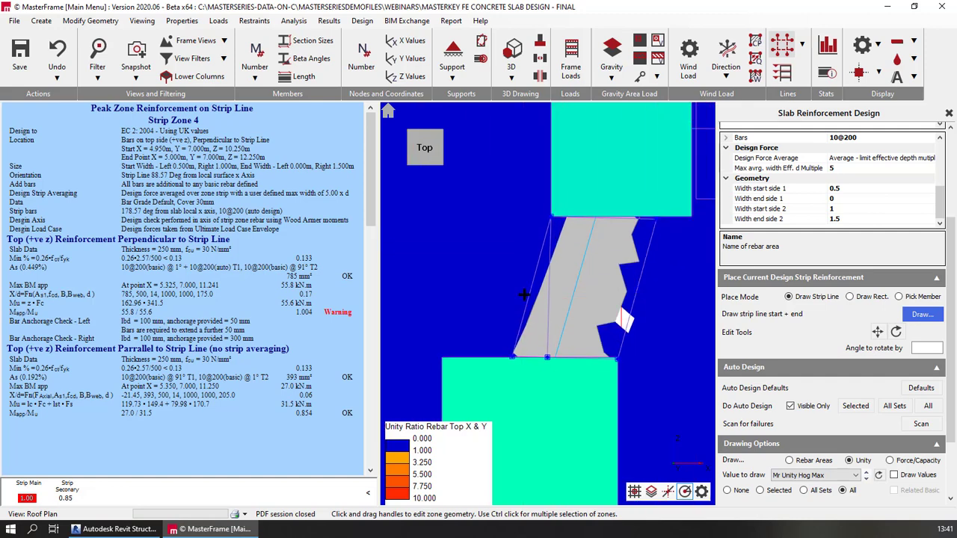
scroll(538, 312, down, 5)
scroll(518, 303, up, 5)
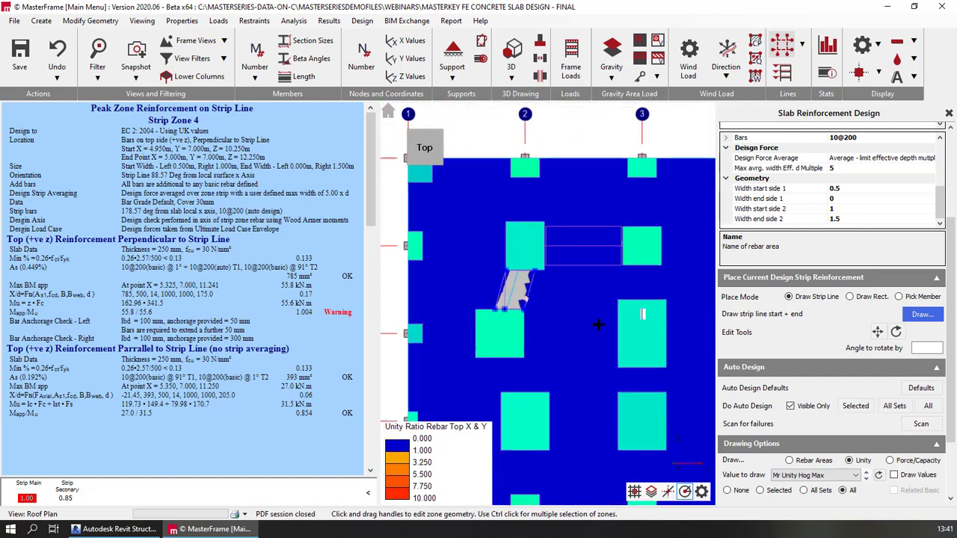
middle_drag(575, 306, 526, 308)
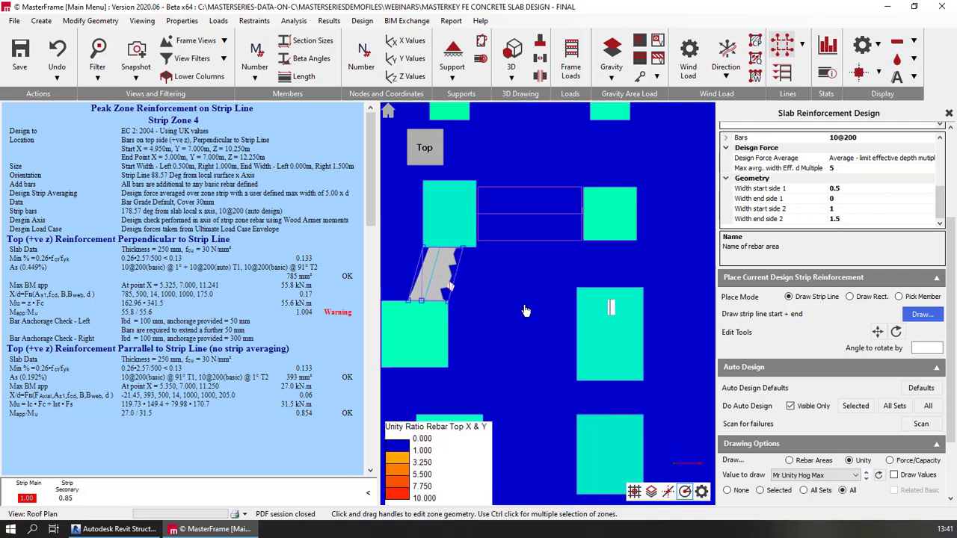
scroll(441, 289, down, 2)
scroll(607, 303, down, 4)
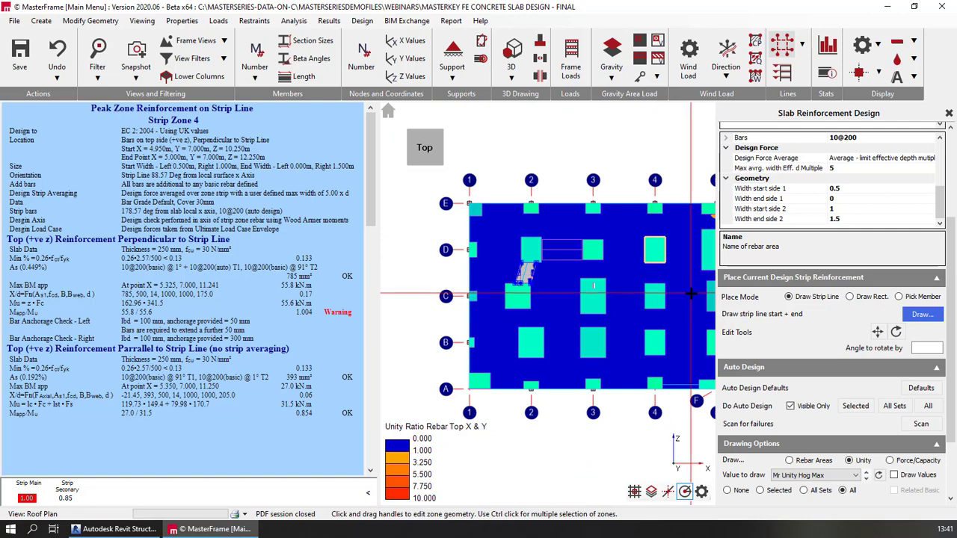
middle_drag(693, 293, 566, 332)
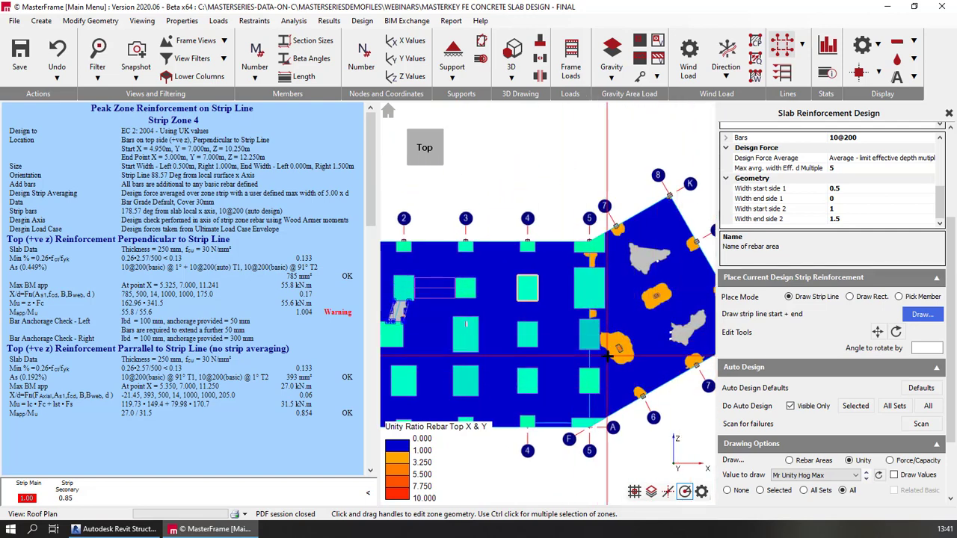
click(952, 140)
click(779, 160)
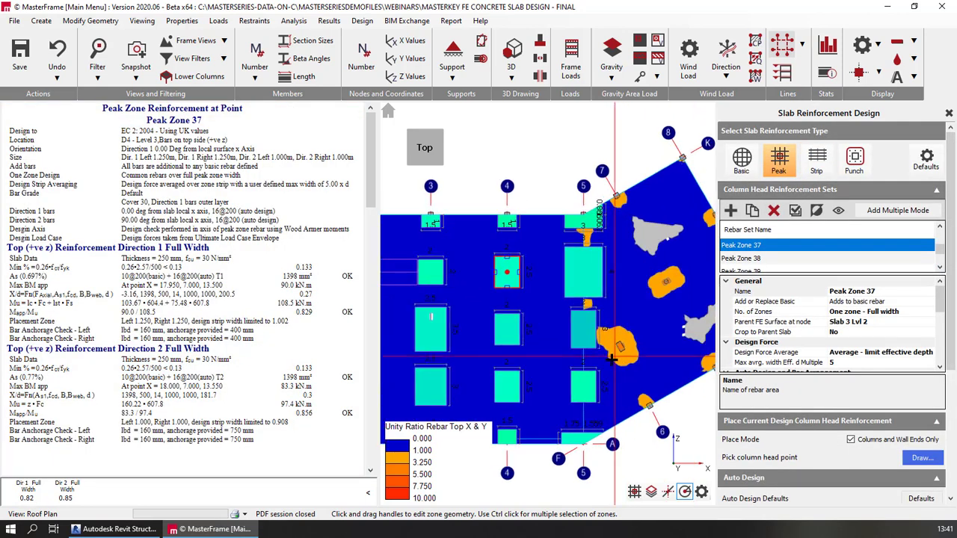
Add multiple column head peak zones at the angled wing's interior columns and perimeter columns along gridlines 6, 7 and 8.
scroll(612, 359, up, 1)
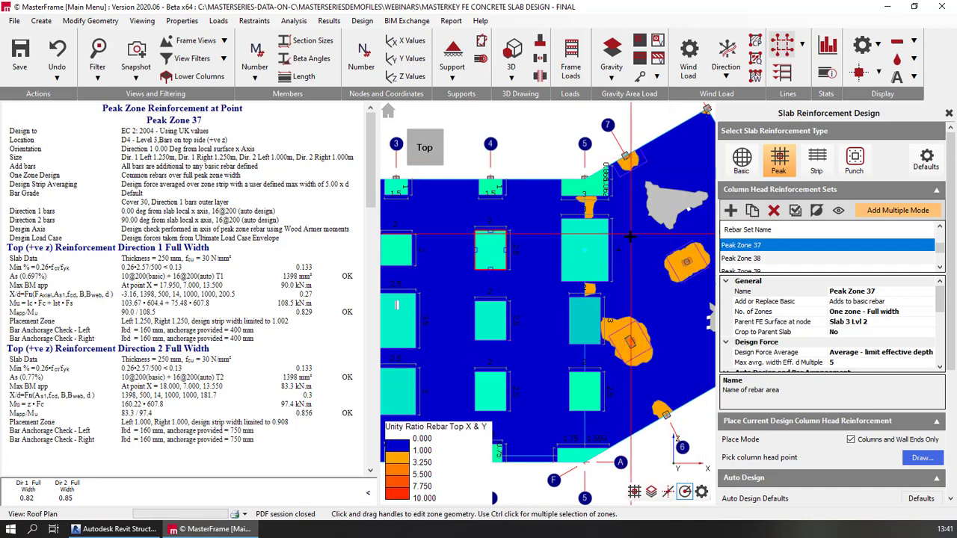
scroll(630, 237, down, 3)
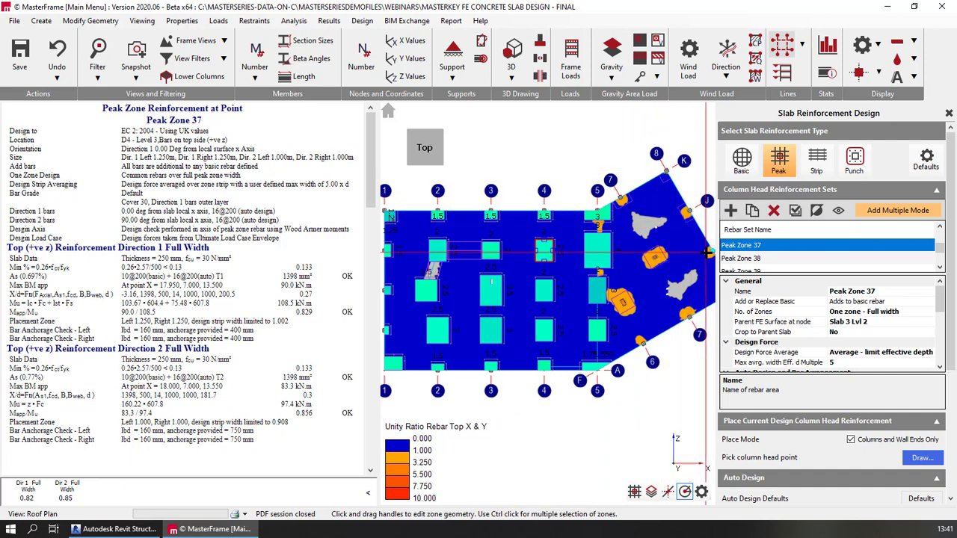
middle_drag(706, 252, 573, 299)
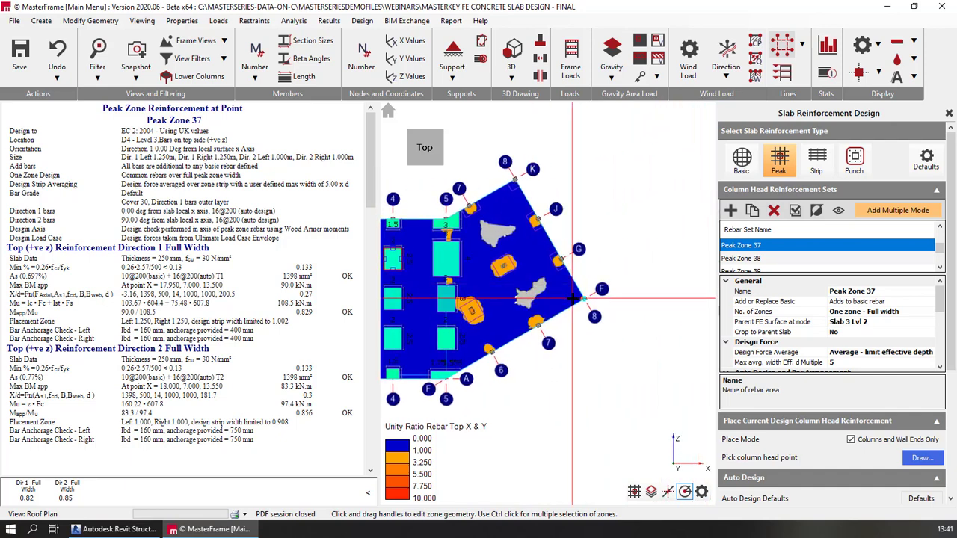
scroll(575, 296, up, 3)
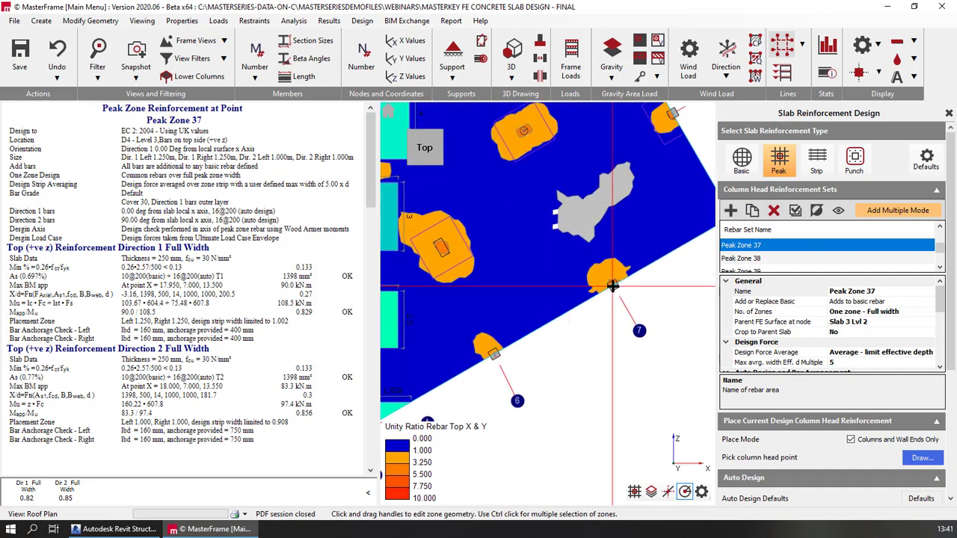
scroll(533, 314, down, 1)
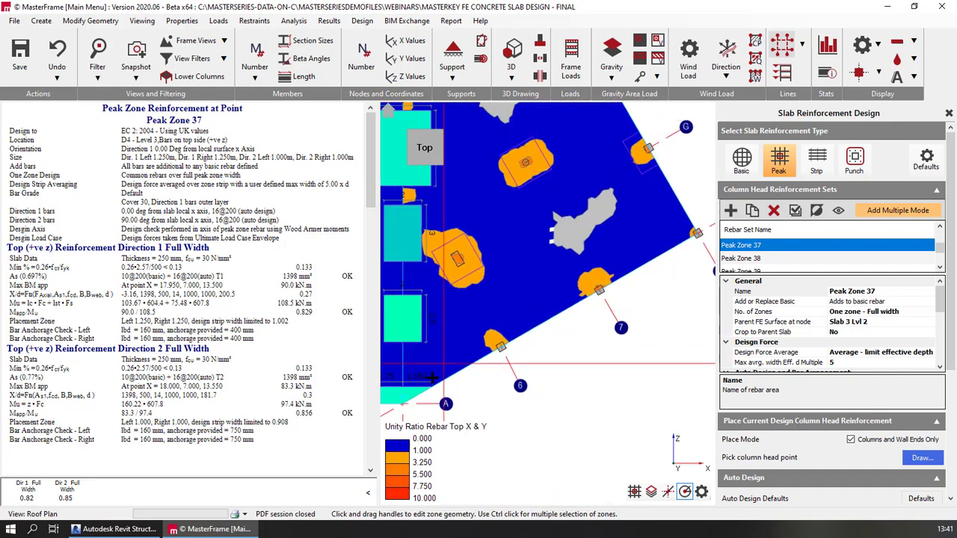
scroll(547, 282, up, 2)
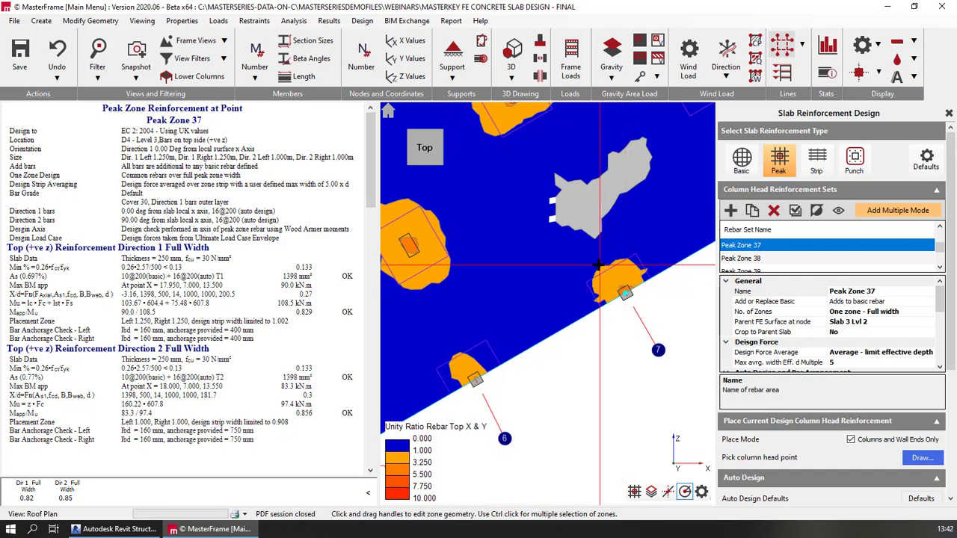
scroll(473, 376, down, 2)
scroll(656, 247, up, 2)
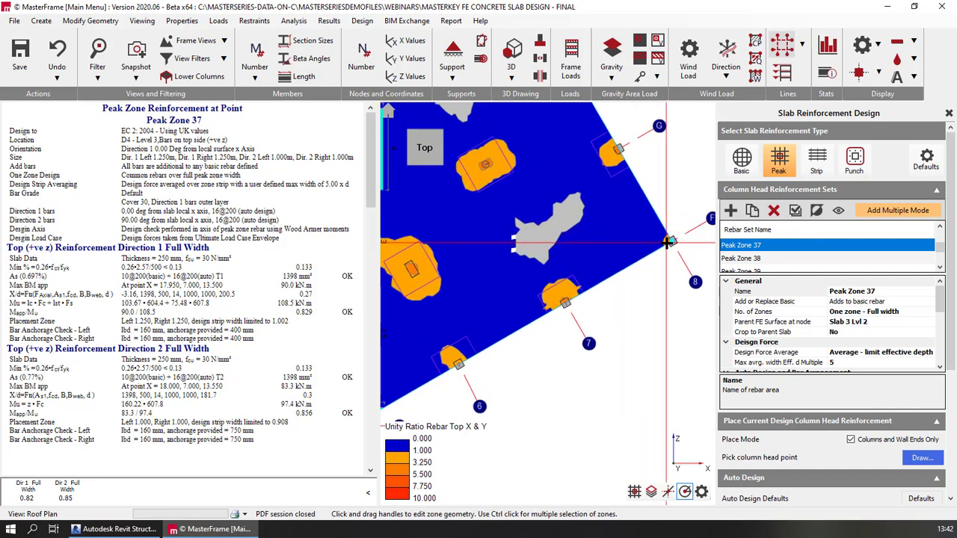
scroll(644, 220, down, 4)
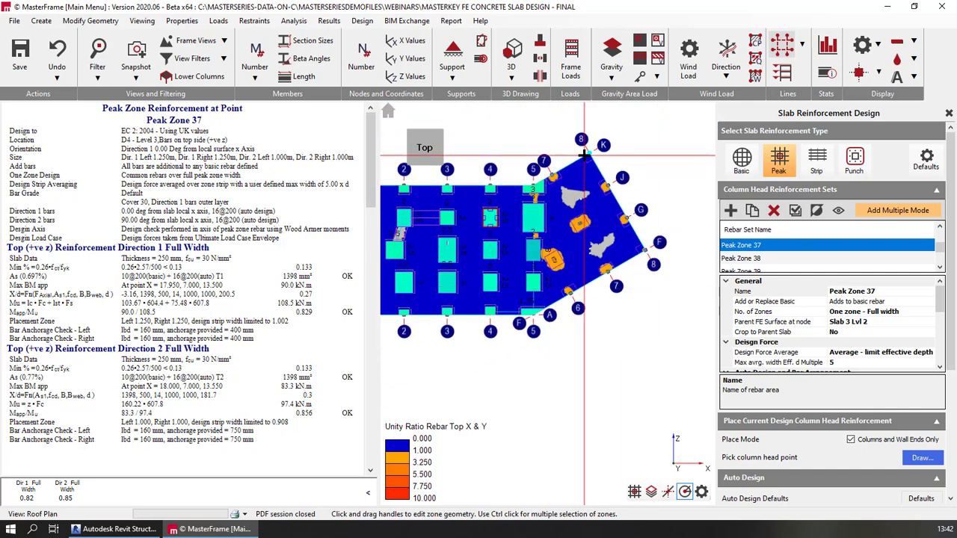
scroll(583, 154, up, 2)
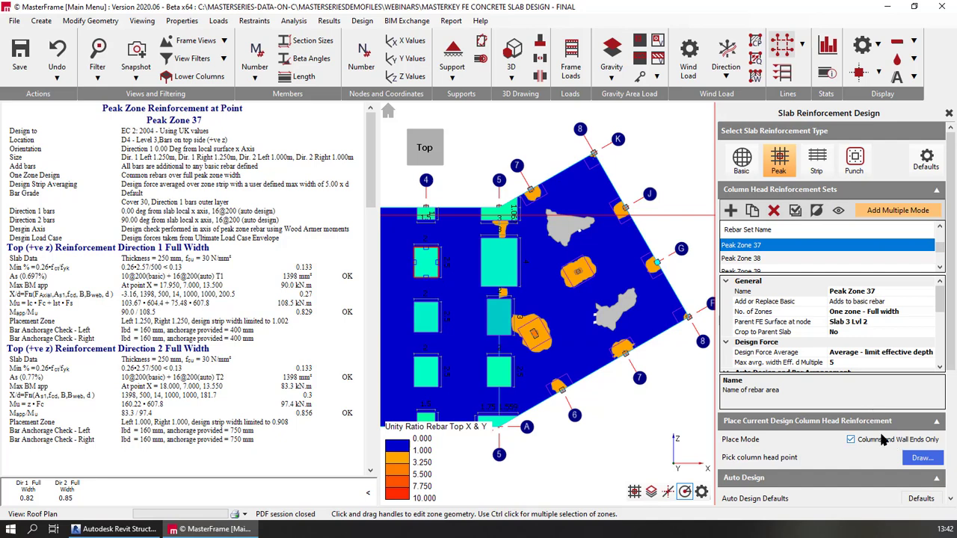
scroll(857, 323, down, 2)
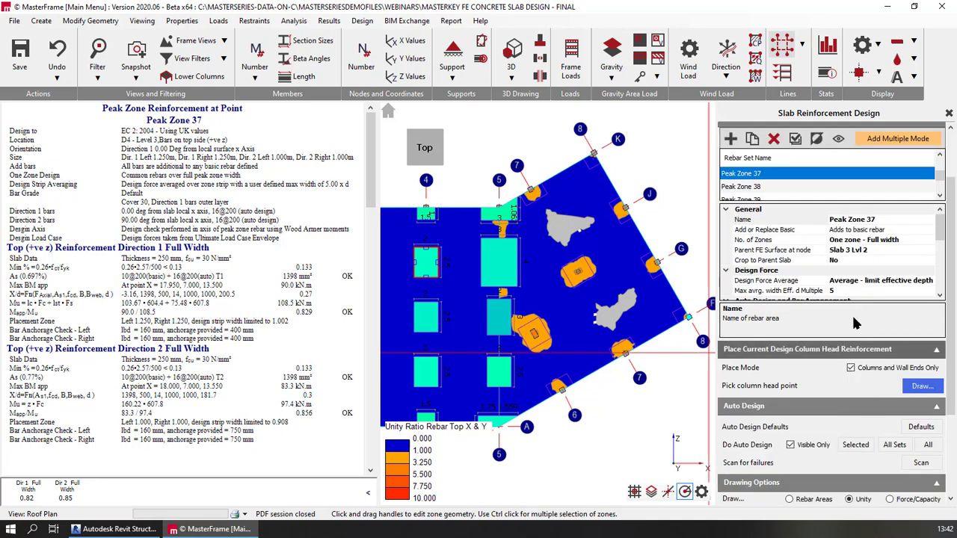
scroll(863, 366, down, 1)
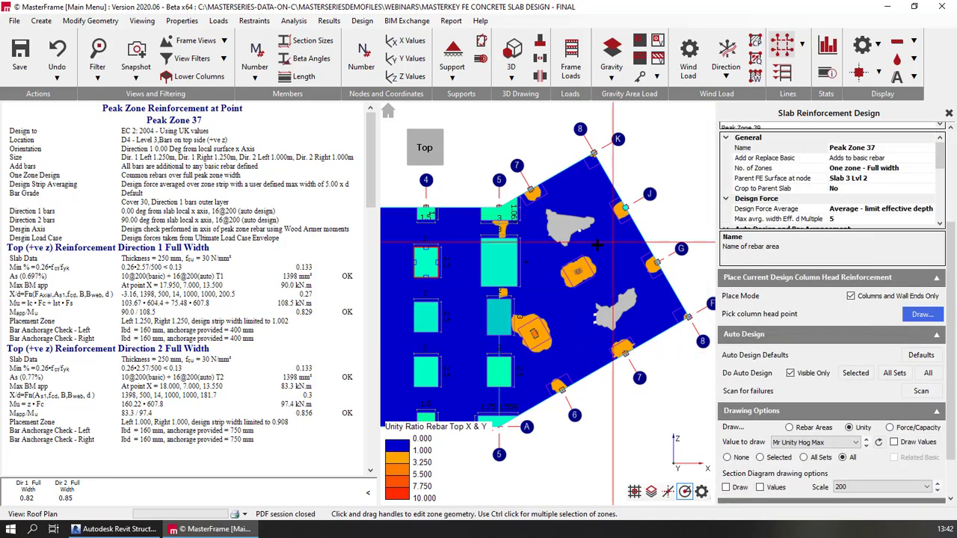
scroll(897, 284, up, 2)
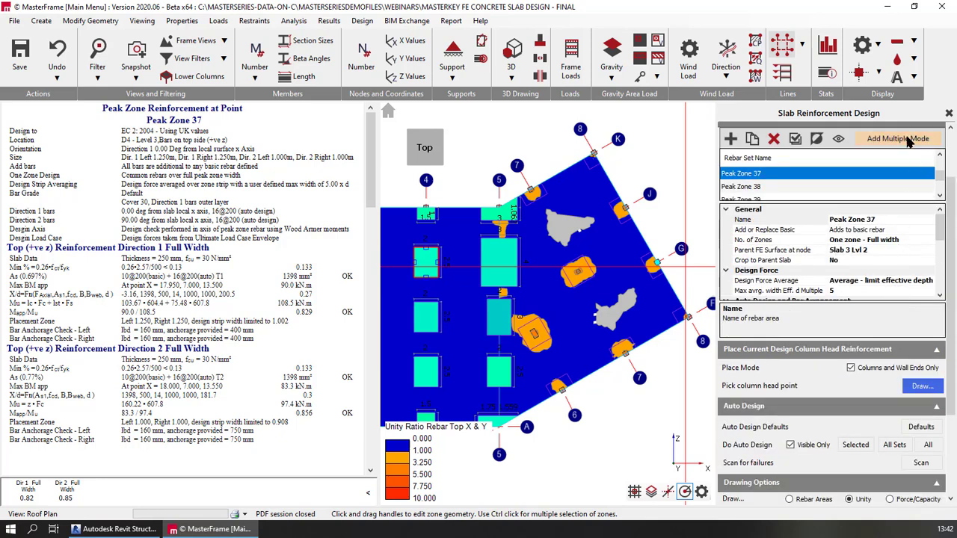
Select the angled wing's new peak zones together, including G6 and the gridline 8 edge columns, and auto design their reinforcement.
scroll(893, 433, down, 2)
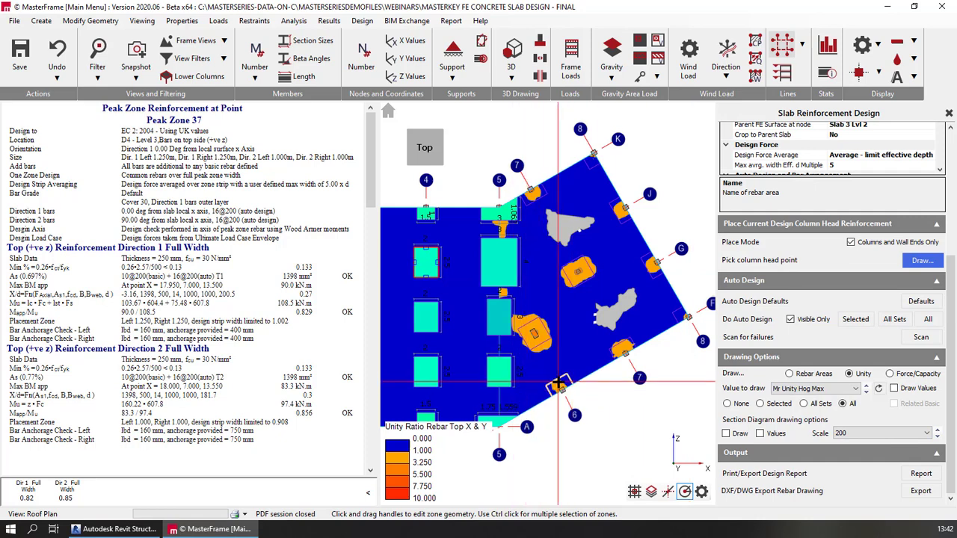
click(558, 384)
click(543, 344)
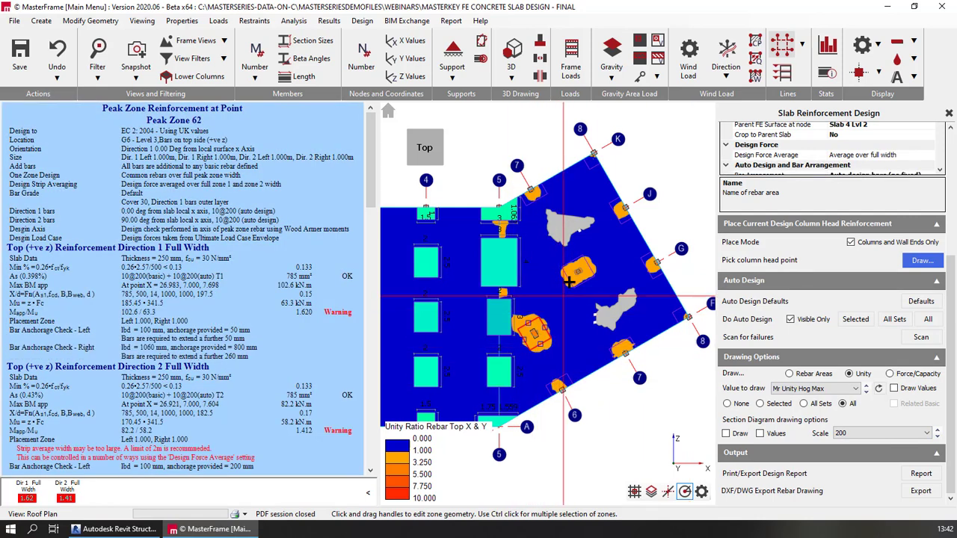
ctrl+click(568, 272)
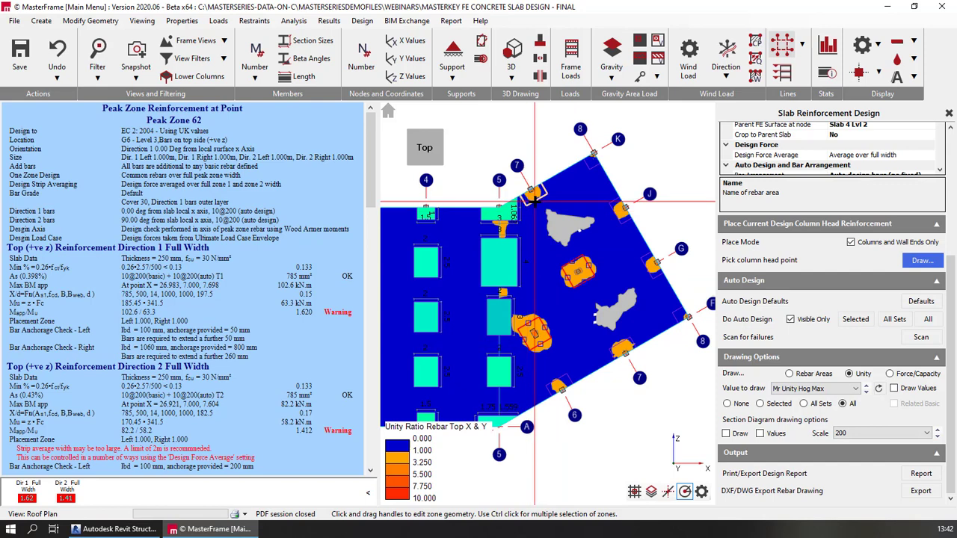
ctrl+click(534, 196)
ctrl+click(594, 154)
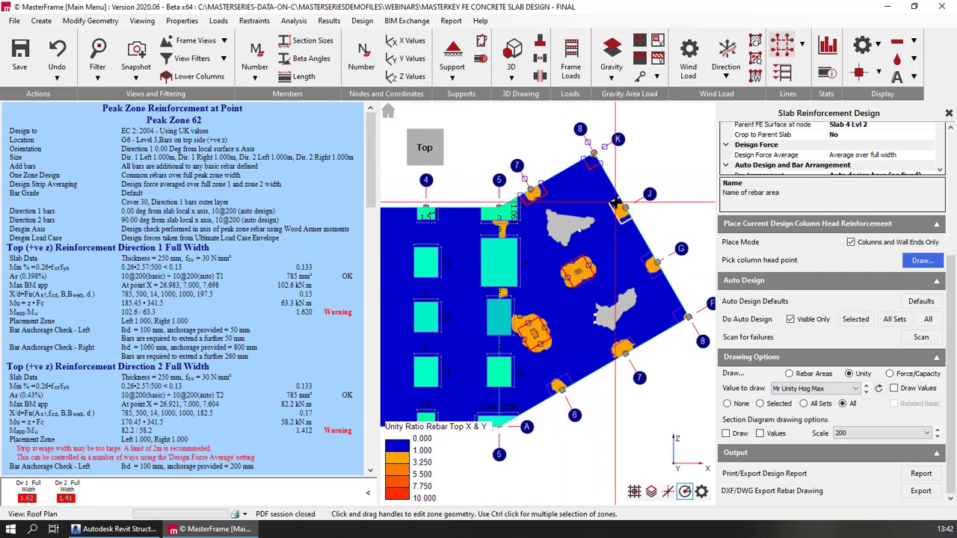
ctrl+click(618, 208)
ctrl+click(652, 261)
ctrl+click(675, 310)
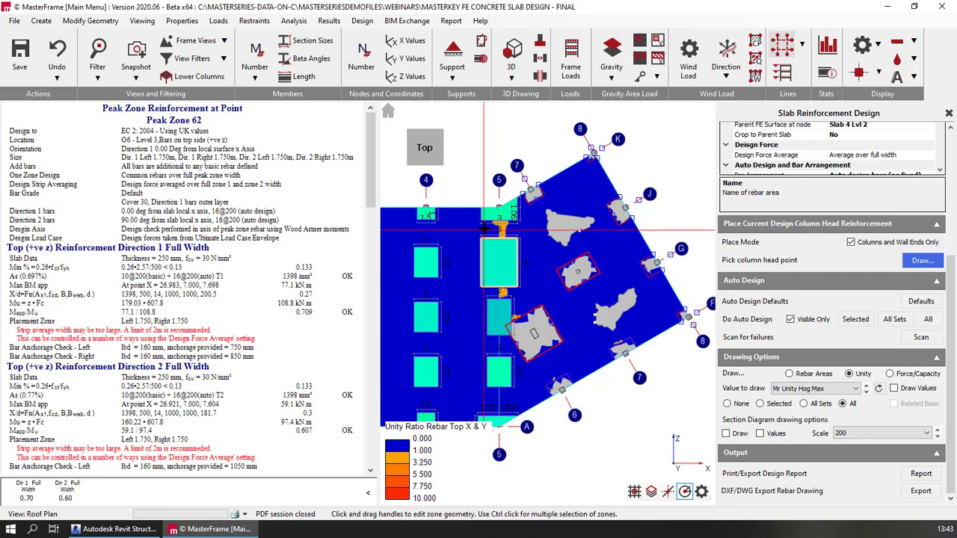
scroll(441, 258, up, 4)
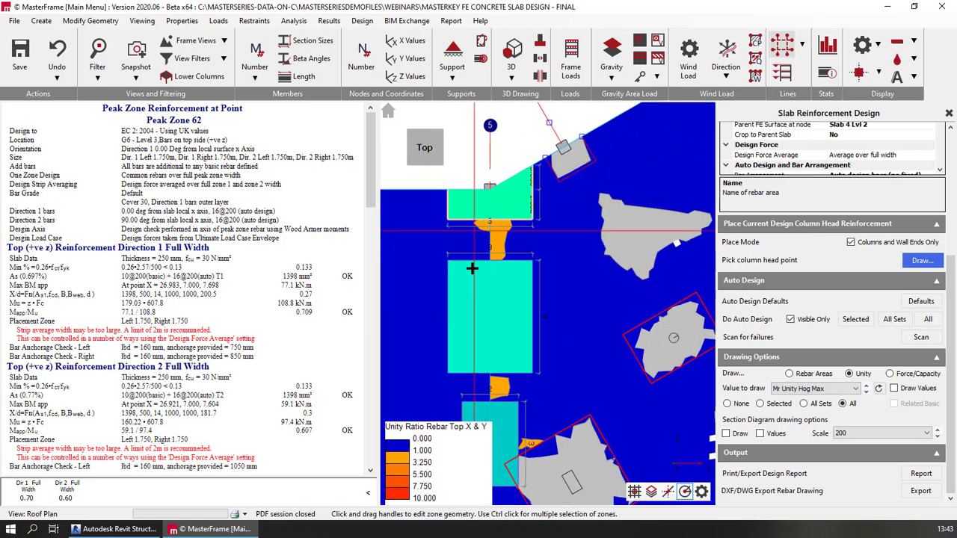
scroll(493, 365, down, 1)
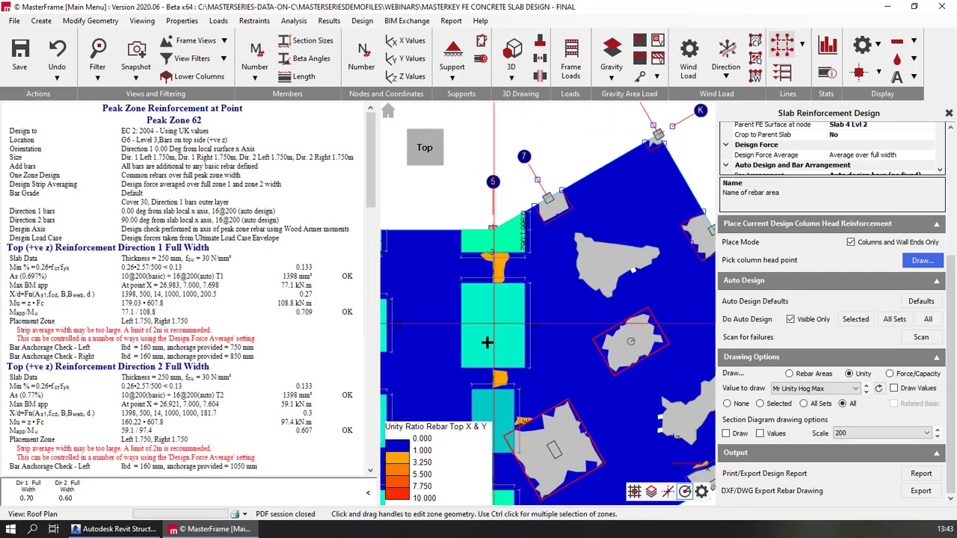
Extend the D5 peak zone in direction 1 to about 3.44 m on each side so it covers the failing area along gridline 5.
click(525, 320)
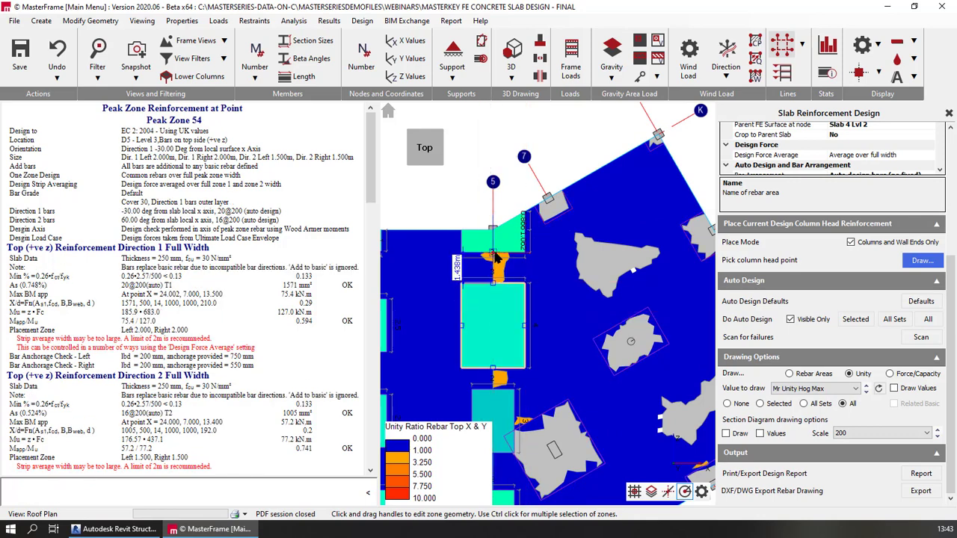
drag(495, 256, 494, 251)
scroll(471, 380, down, 3)
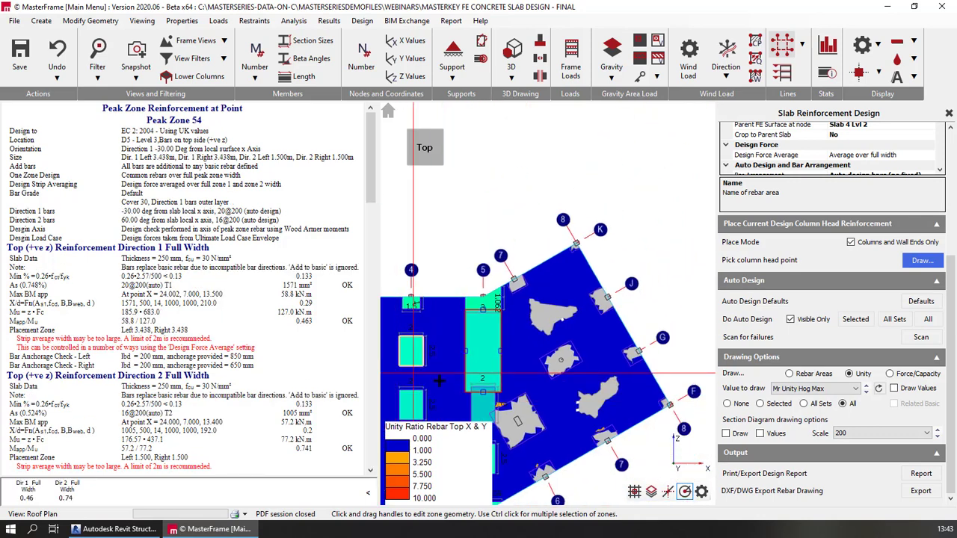
Enlarge the F7 edge column's peak zone in direction 1 to 1.5 m on each side.
scroll(471, 378, down, 3)
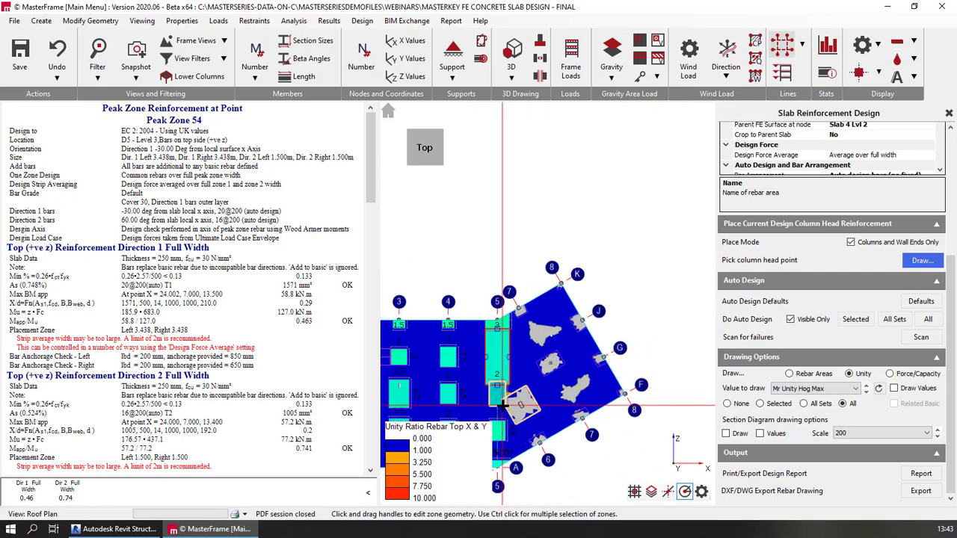
scroll(591, 299, down, 3)
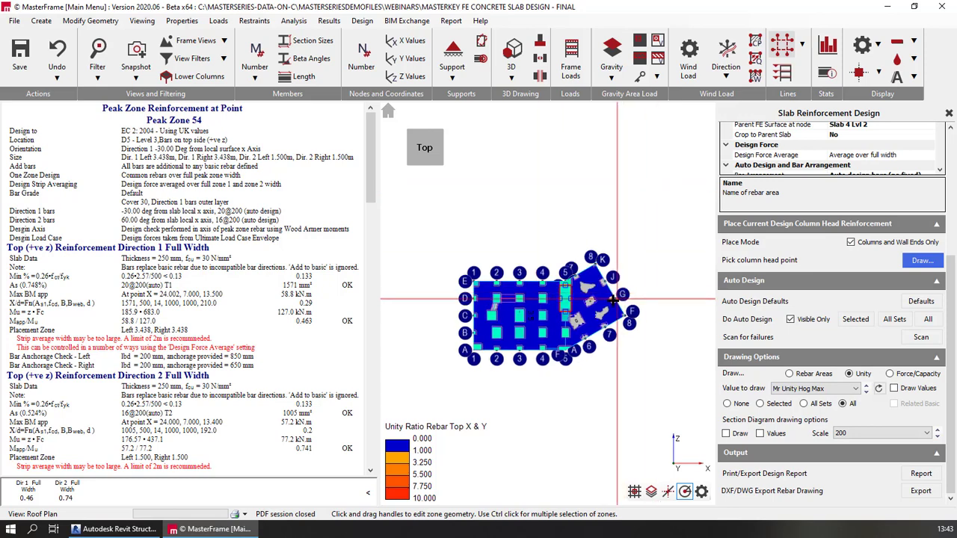
scroll(613, 299, up, 4)
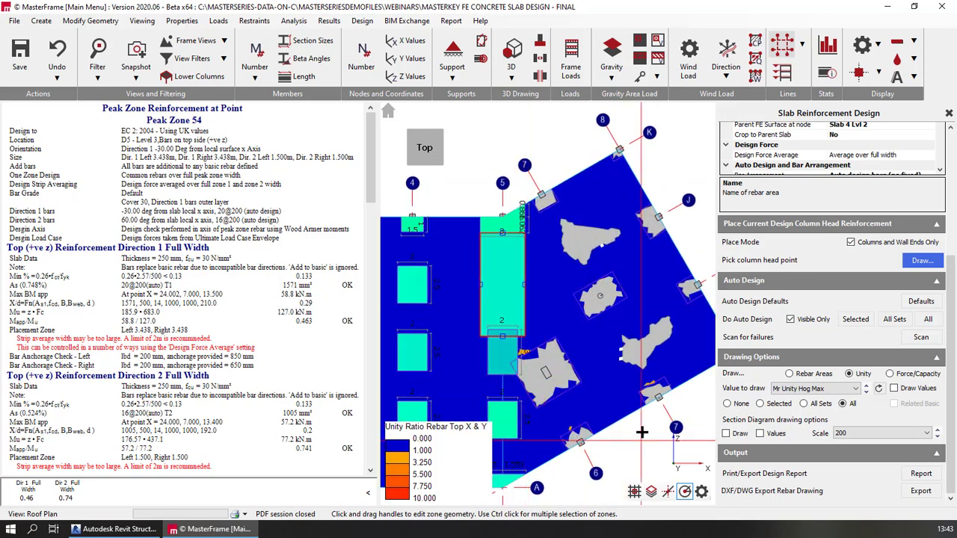
scroll(641, 418, up, 3)
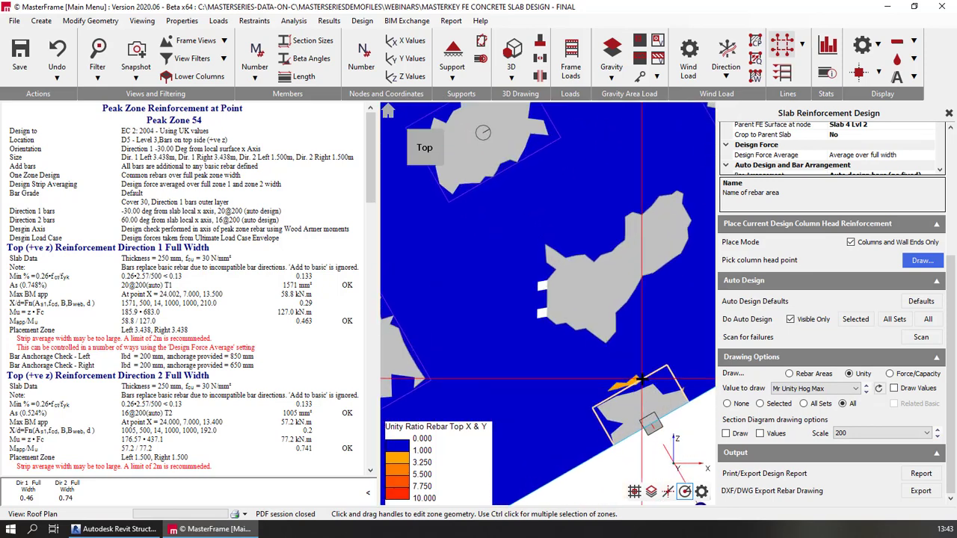
click(642, 379)
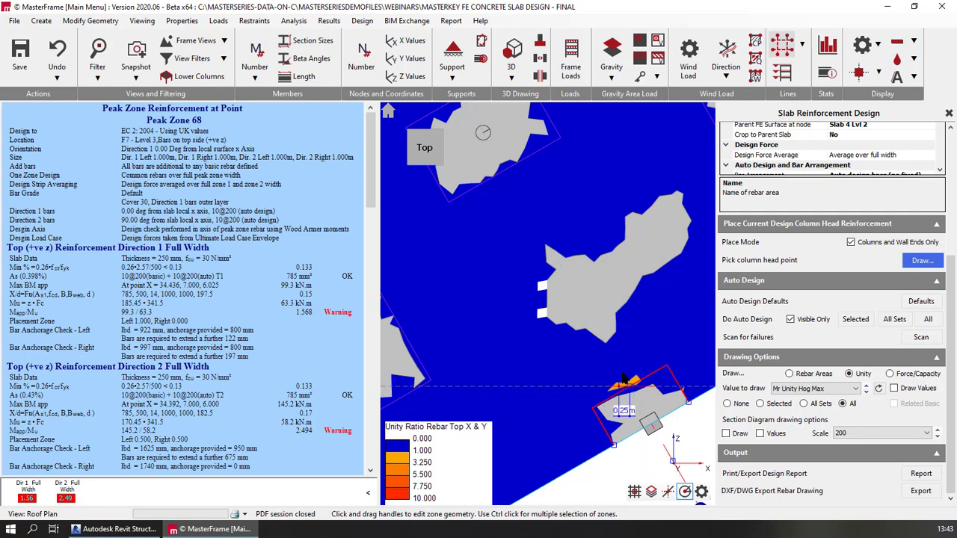
drag(620, 369, 619, 367)
Enlarge the F6 edge column's peak zone in direction 1 to 1.5 m on each side.
scroll(623, 388, down, 3)
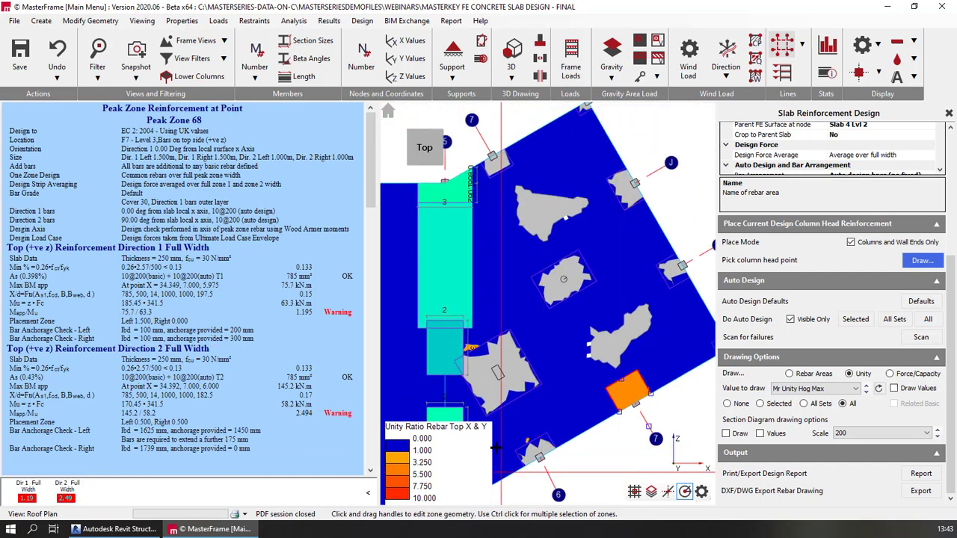
scroll(527, 457, up, 3)
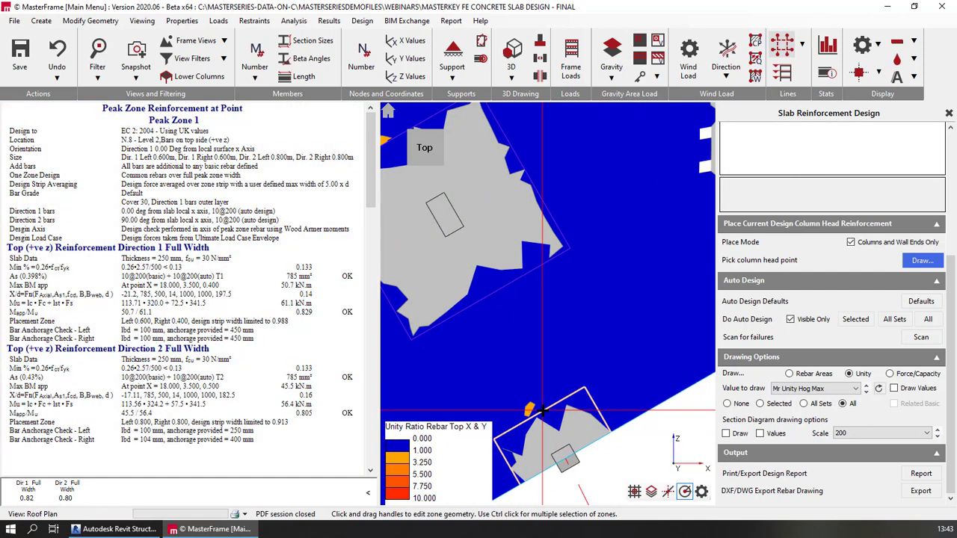
click(542, 413)
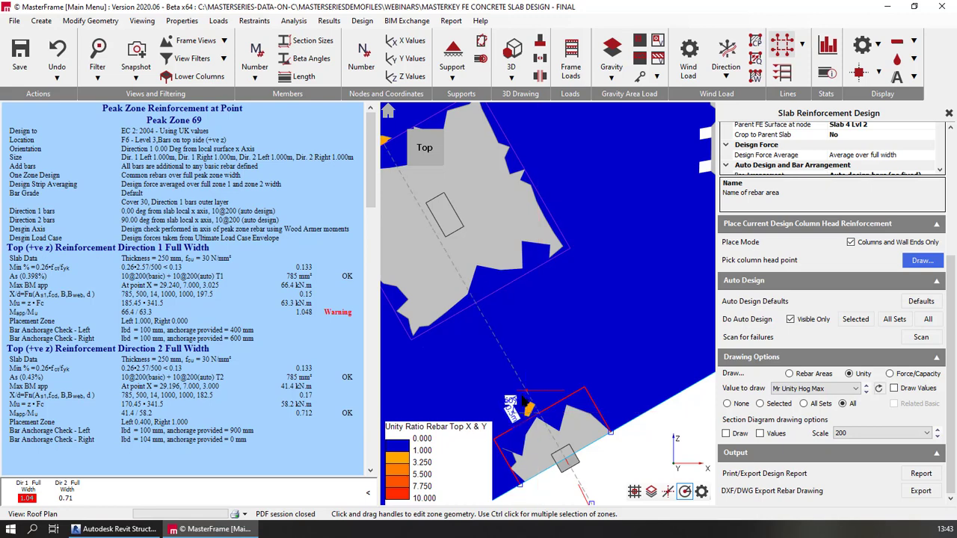
drag(525, 399, 526, 392)
Set the F7 peak zone's bars to 12@200 in both directions.
scroll(587, 412, down, 4)
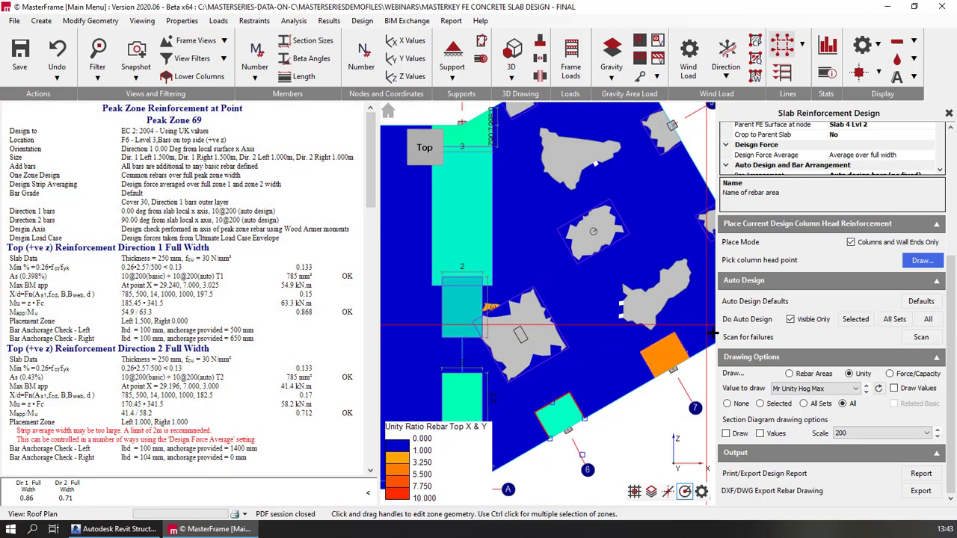
scroll(694, 340, up, 4)
click(620, 363)
click(641, 357)
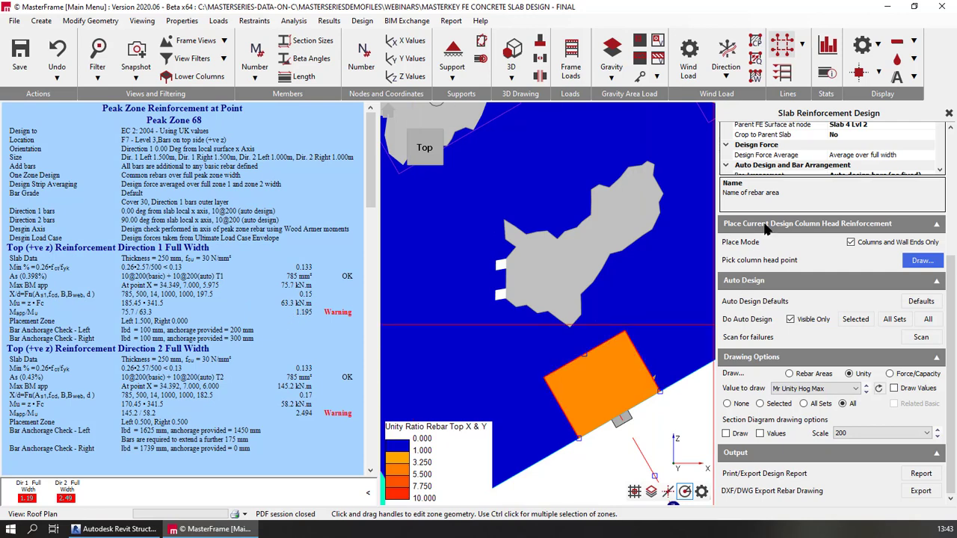
scroll(832, 225, up, 3)
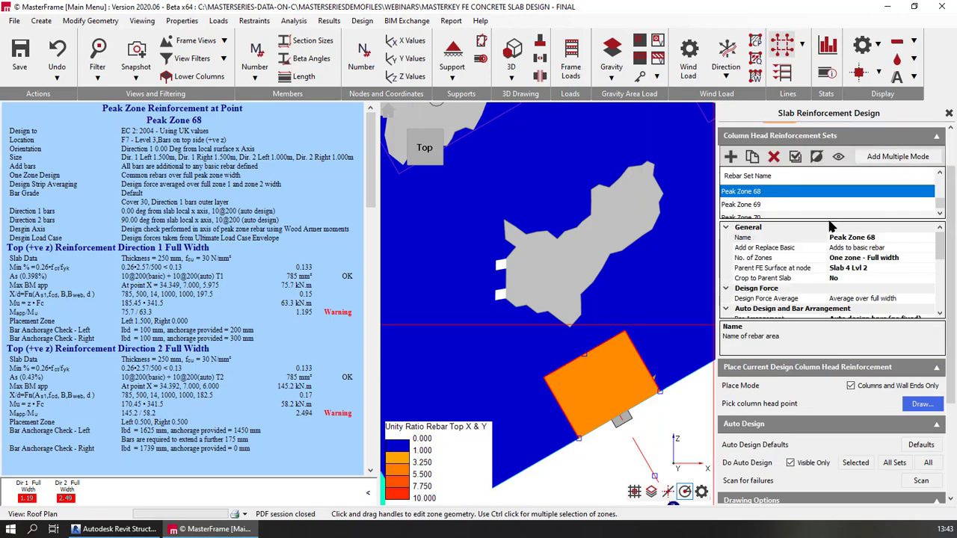
click(940, 290)
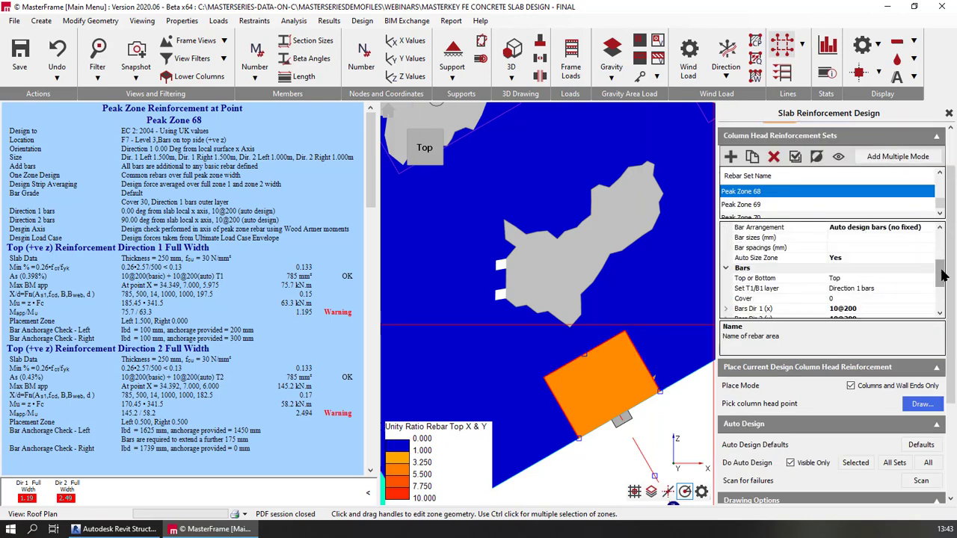
scroll(942, 276, down, 2)
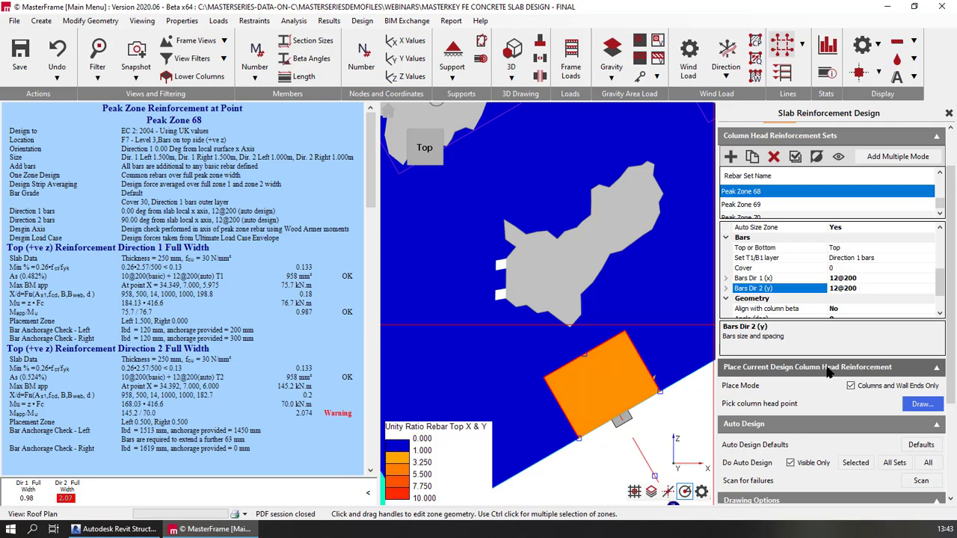
scroll(863, 404, down, 4)
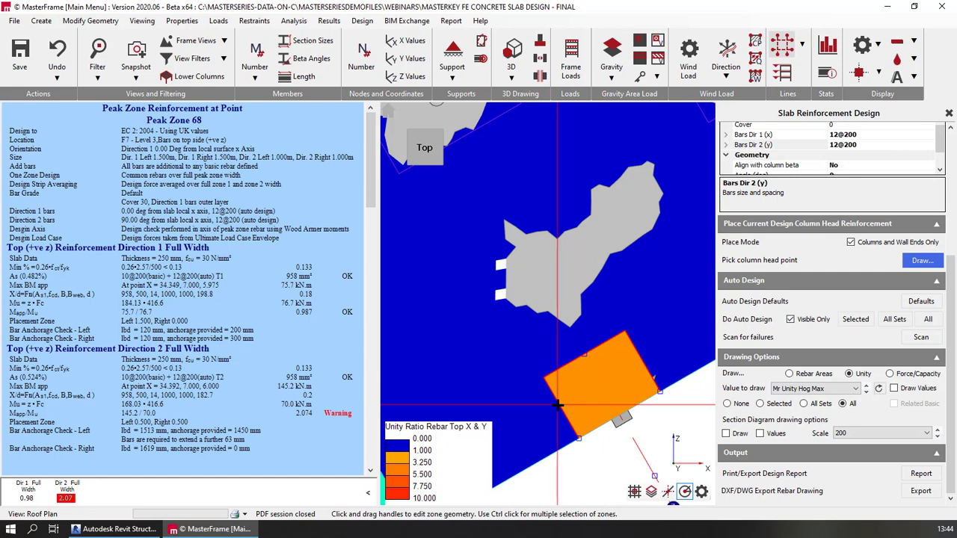
Display the rebar areas across the whole slab instead of unity ratios, for bottom directions 1 and 2 and top direction 1.
scroll(557, 404, down, 6)
scroll(657, 210, down, 1)
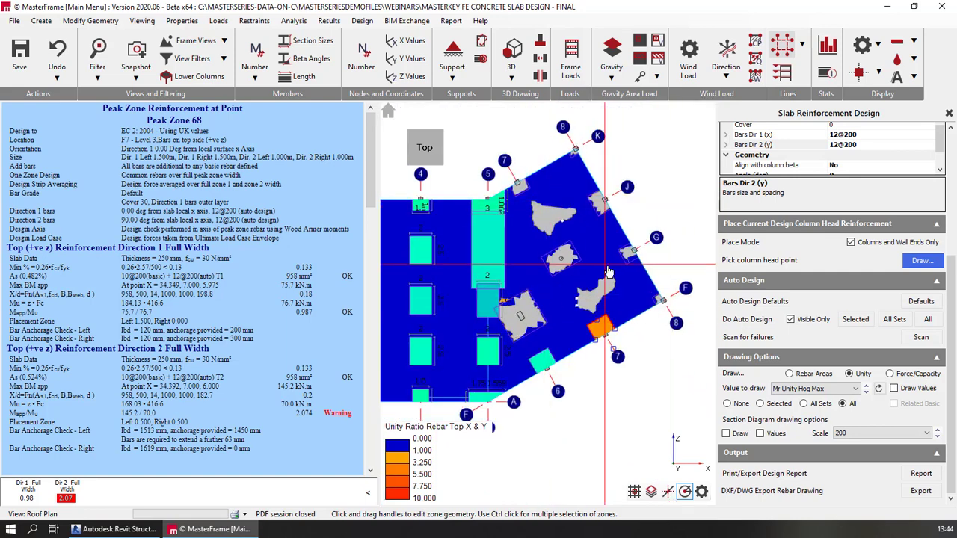
middle_drag(602, 266, 656, 293)
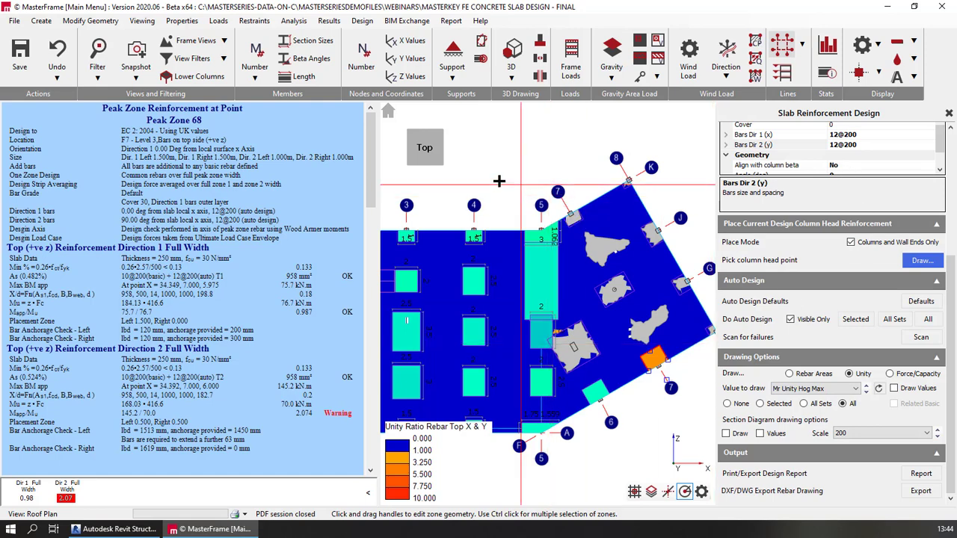
scroll(521, 160, down, 1)
scroll(545, 142, down, 1)
middle_drag(488, 271, 543, 284)
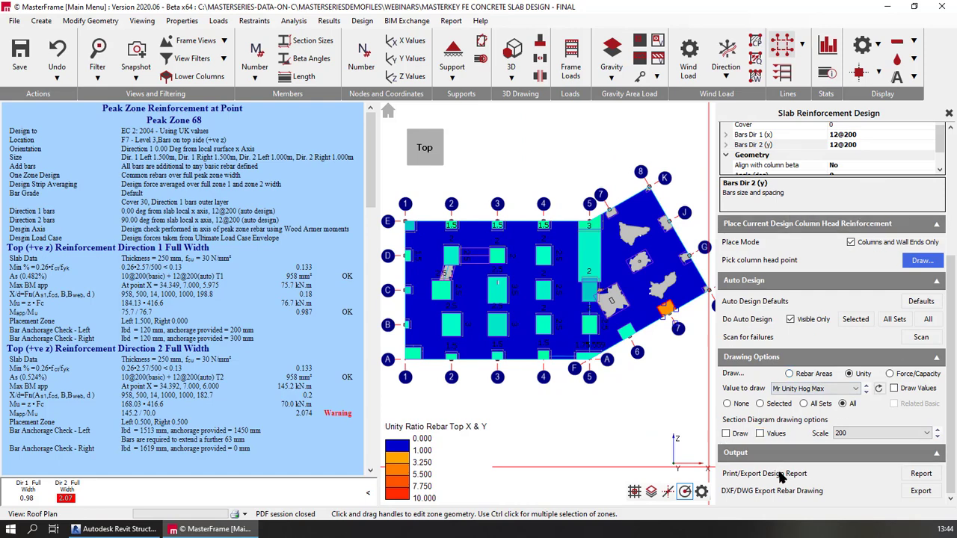
click(789, 374)
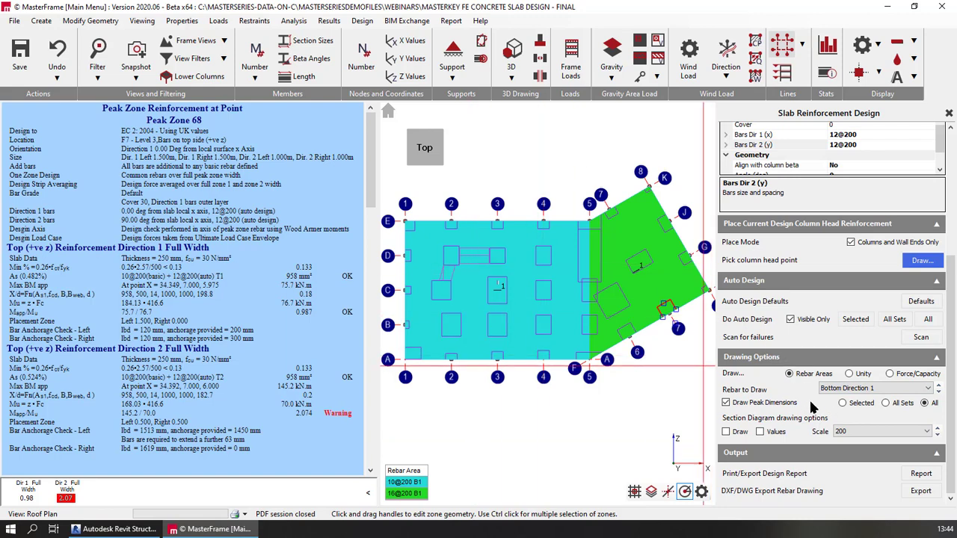
click(868, 388)
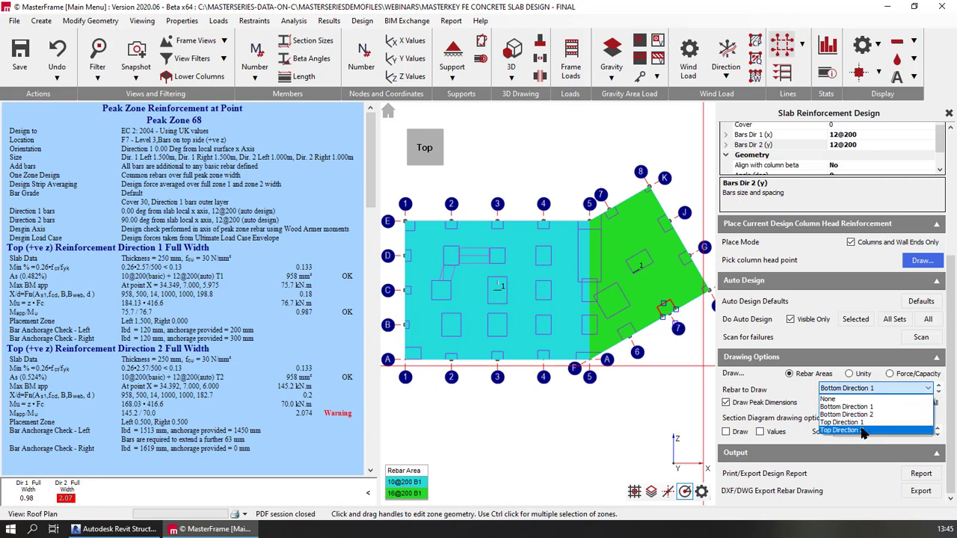
click(857, 416)
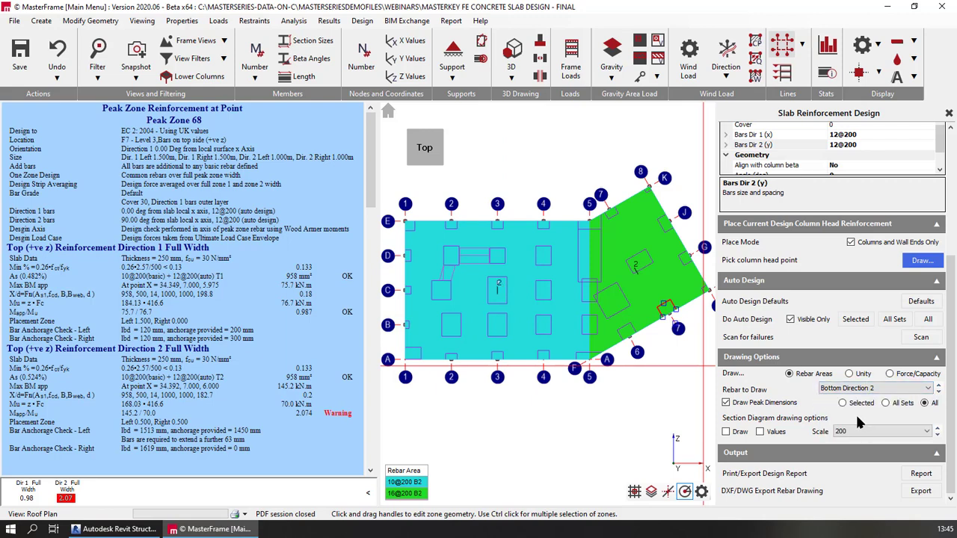
click(866, 390)
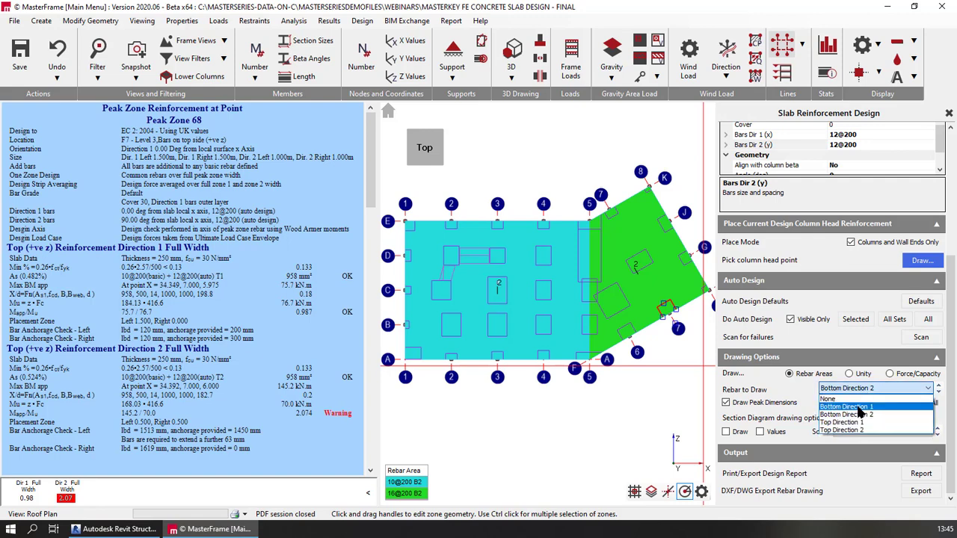
click(860, 409)
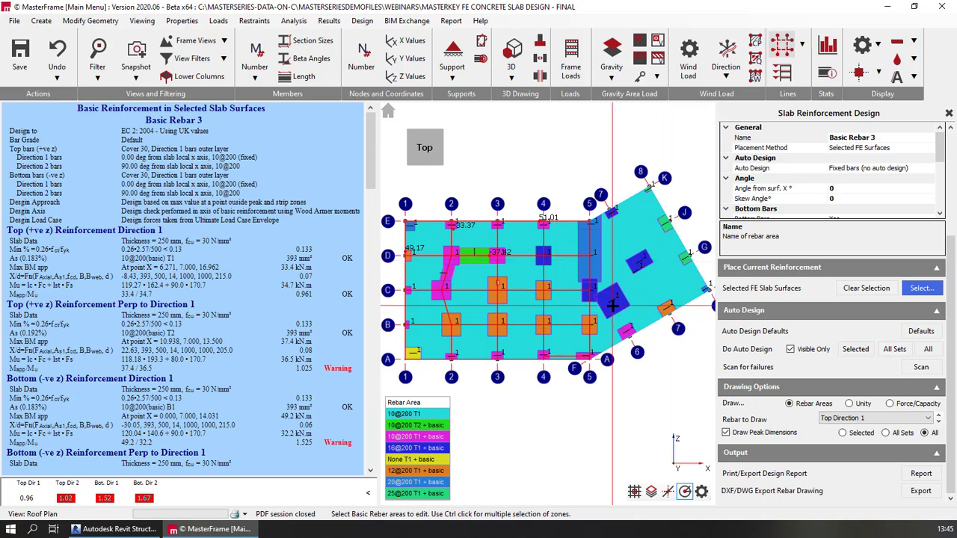
Check the top direction 1 bar areas across the slab and switch to column head peak reinforcement.
scroll(610, 306, up, 2)
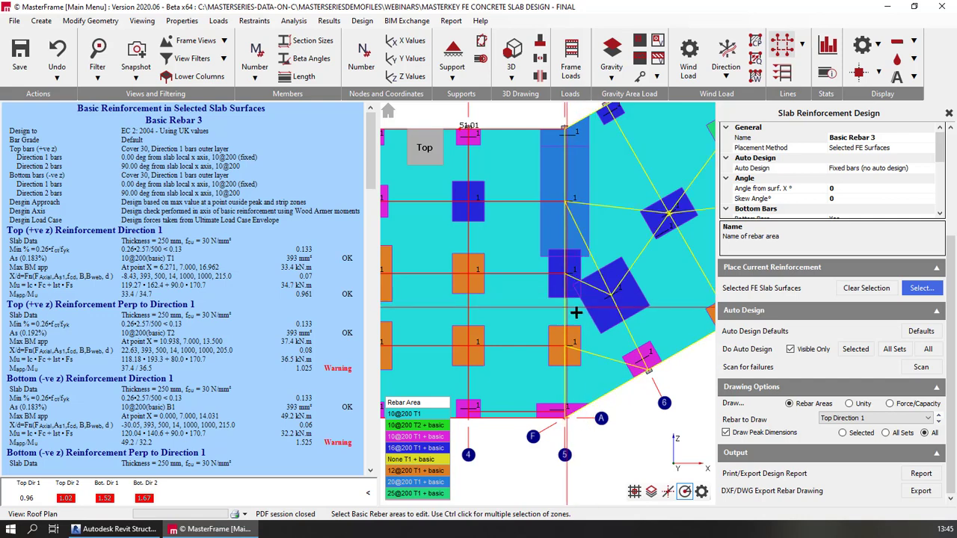
scroll(594, 293, down, 2)
scroll(510, 305, down, 1)
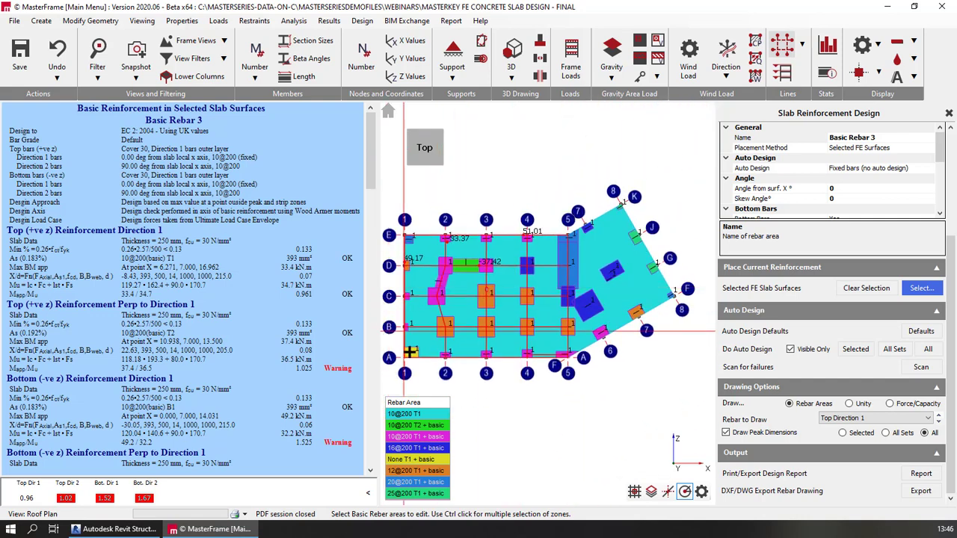
scroll(461, 279, up, 3)
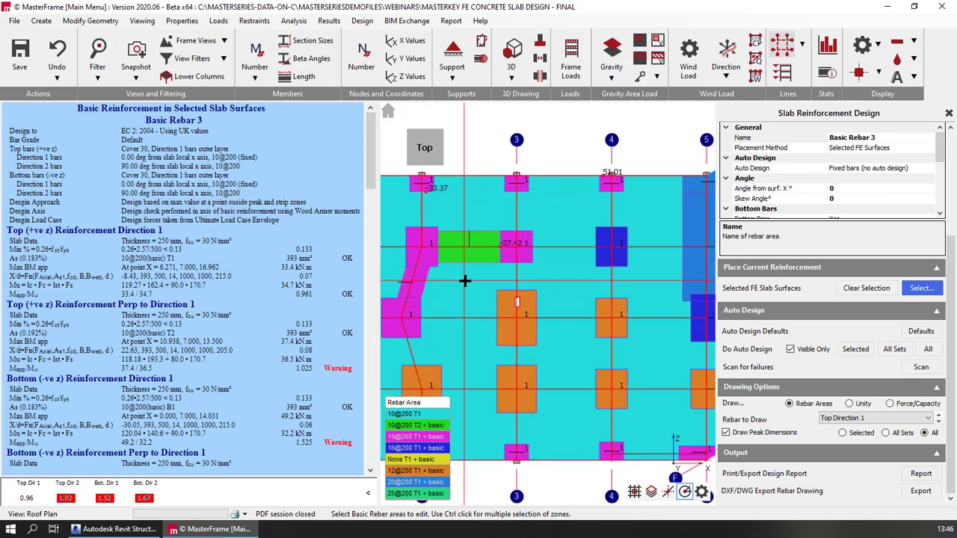
scroll(935, 160, up, 3)
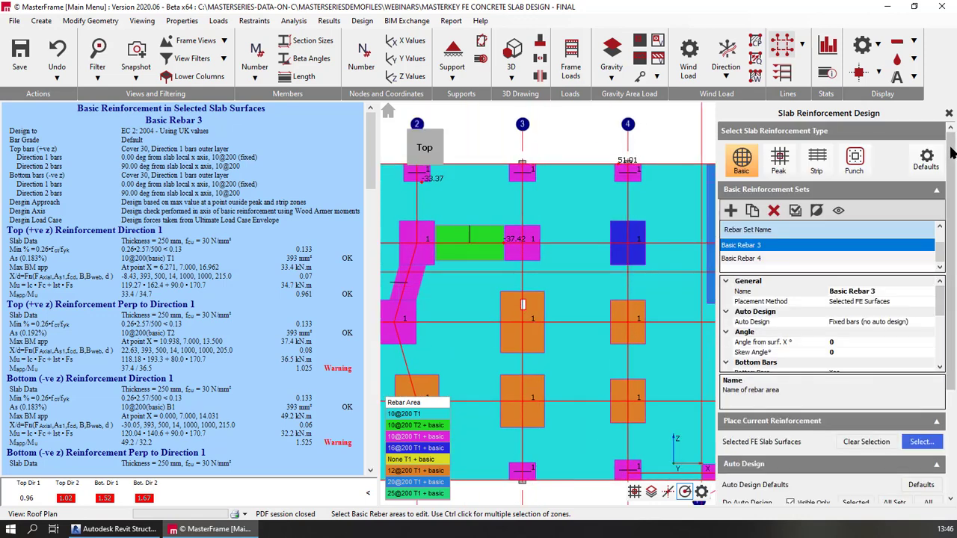
click(779, 156)
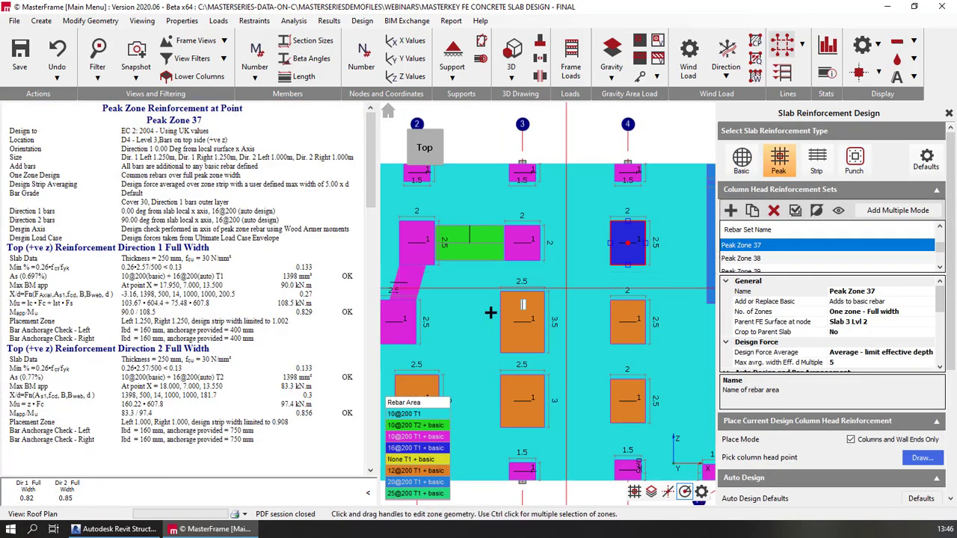
scroll(577, 387, down, 2)
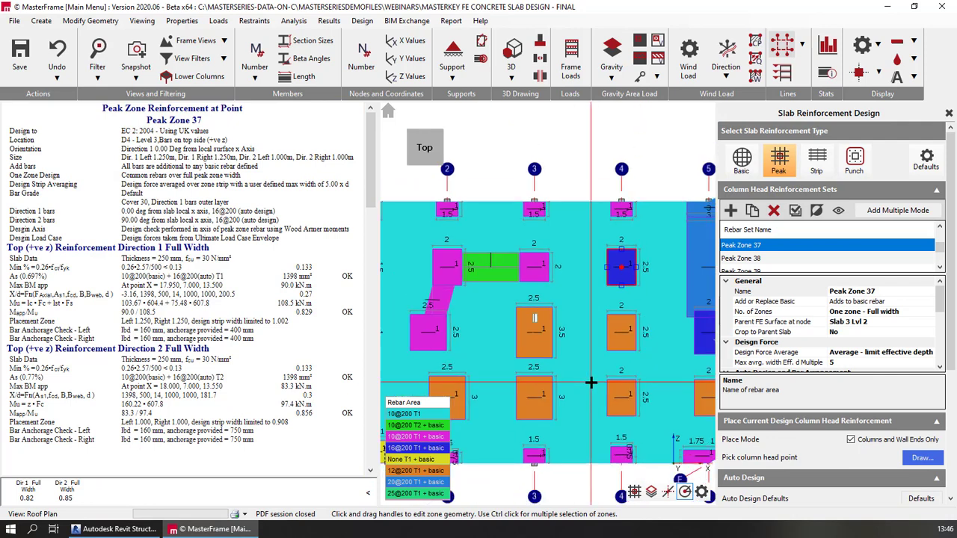
middle_drag(505, 389, 541, 329)
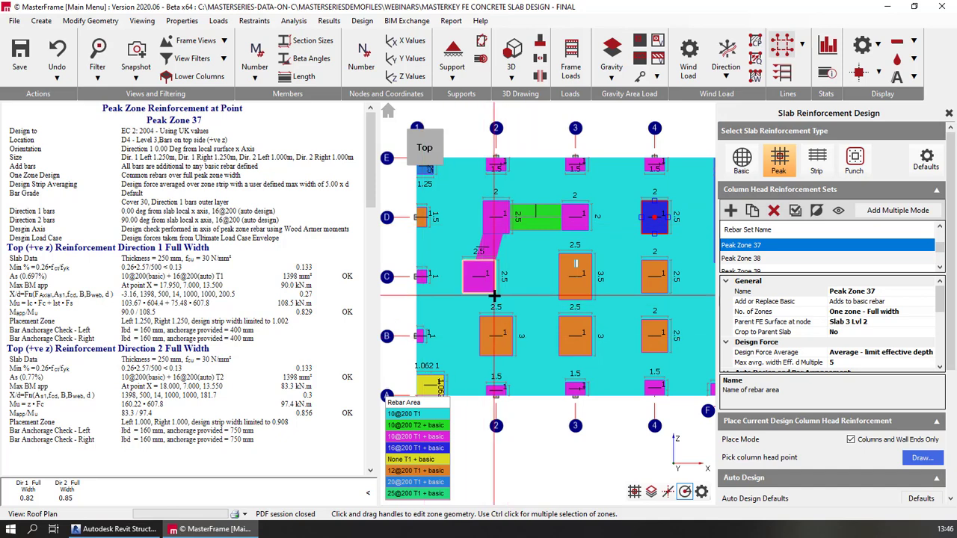
Reduce the D2 peak zone in direction 1 to 1 m on each side.
scroll(493, 198, up, 5)
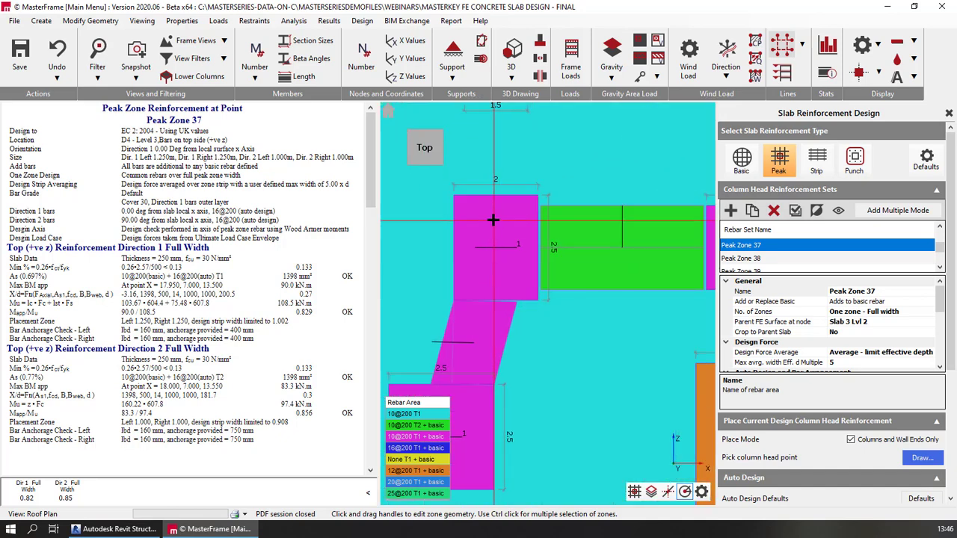
click(493, 198)
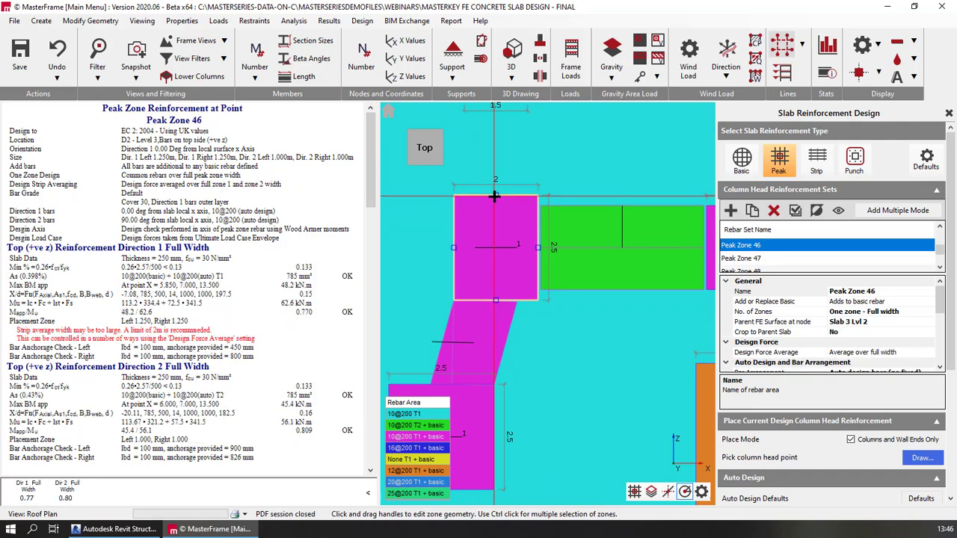
drag(501, 211, 496, 216)
scroll(404, 232, down, 3)
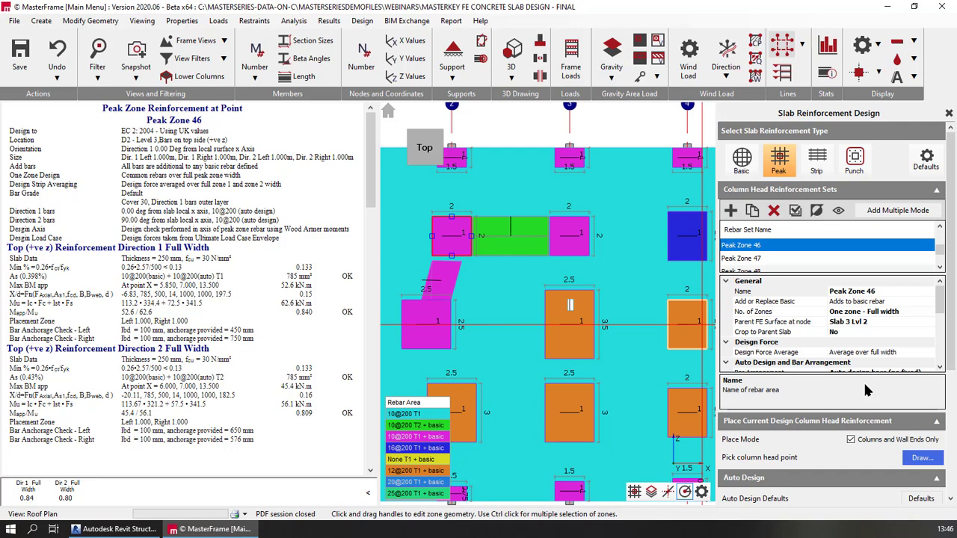
scroll(590, 243, down, 5)
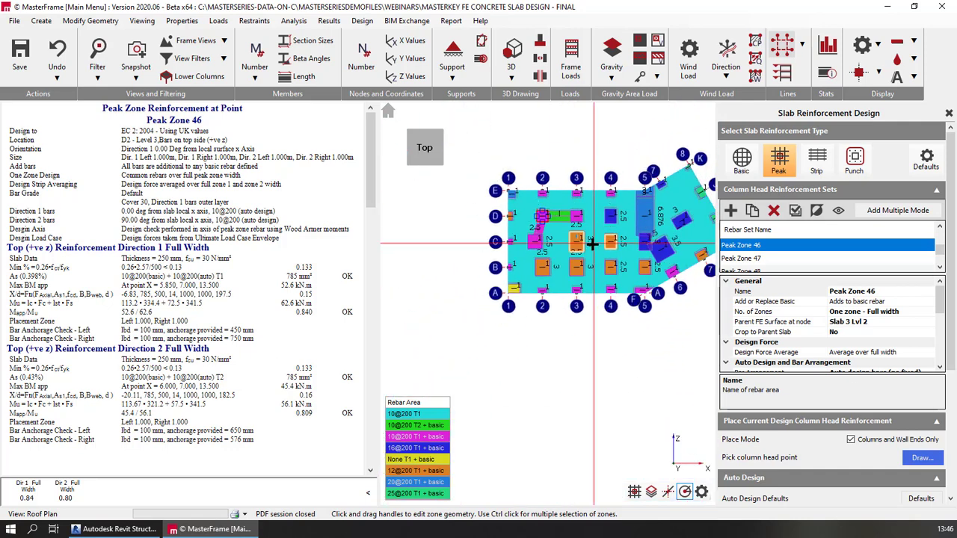
Switch the slab drawing from rebar areas to unity and open the punching shear design.
scroll(592, 244, down, 1)
middle_drag(615, 170, 570, 223)
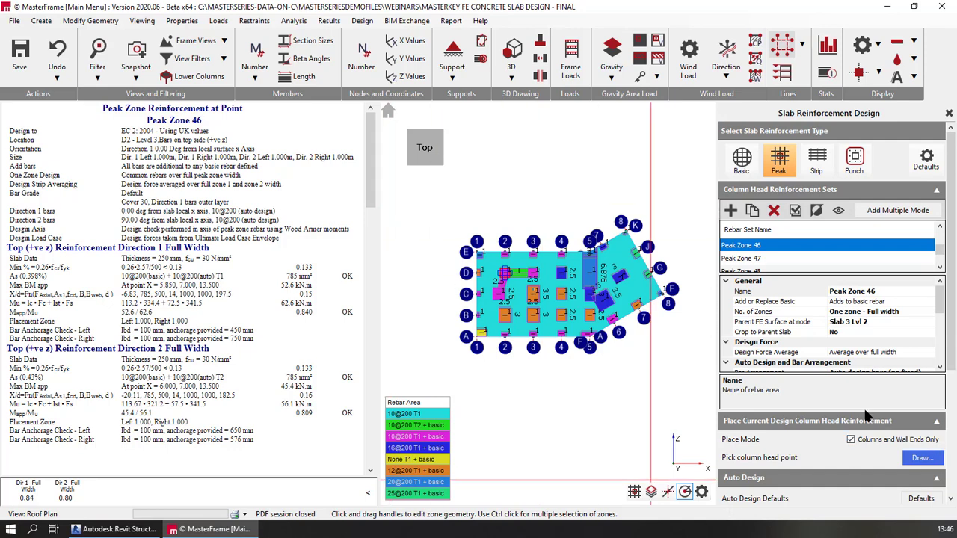
scroll(852, 374, down, 3)
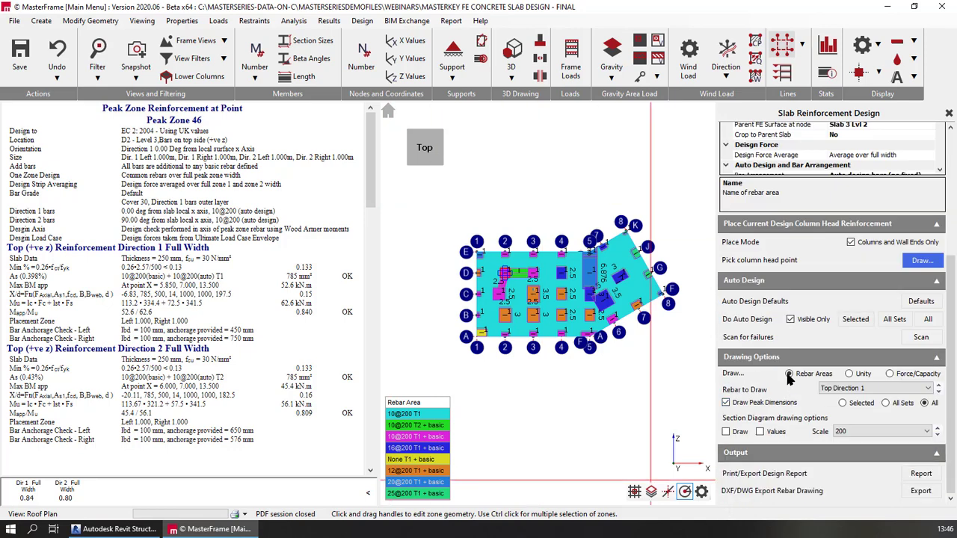
click(864, 375)
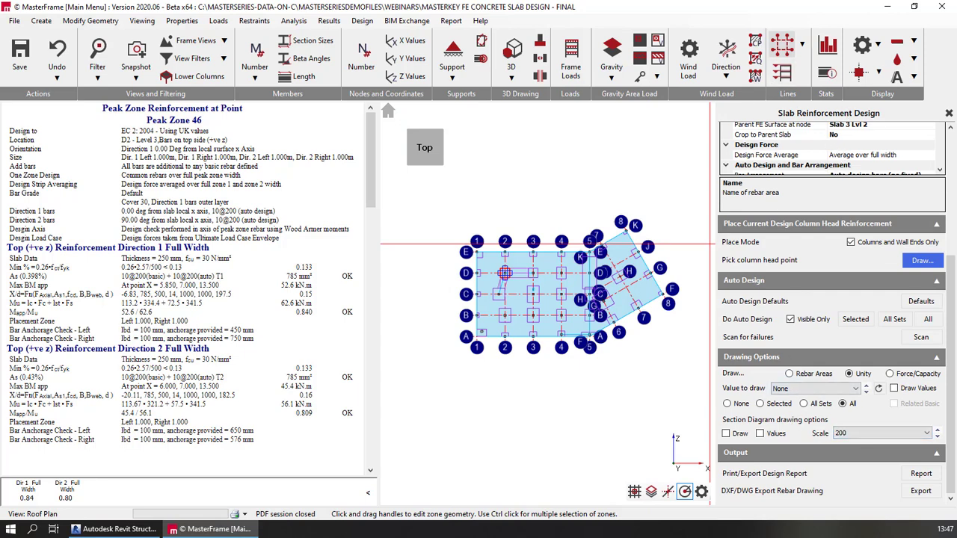
scroll(940, 166, up, 5)
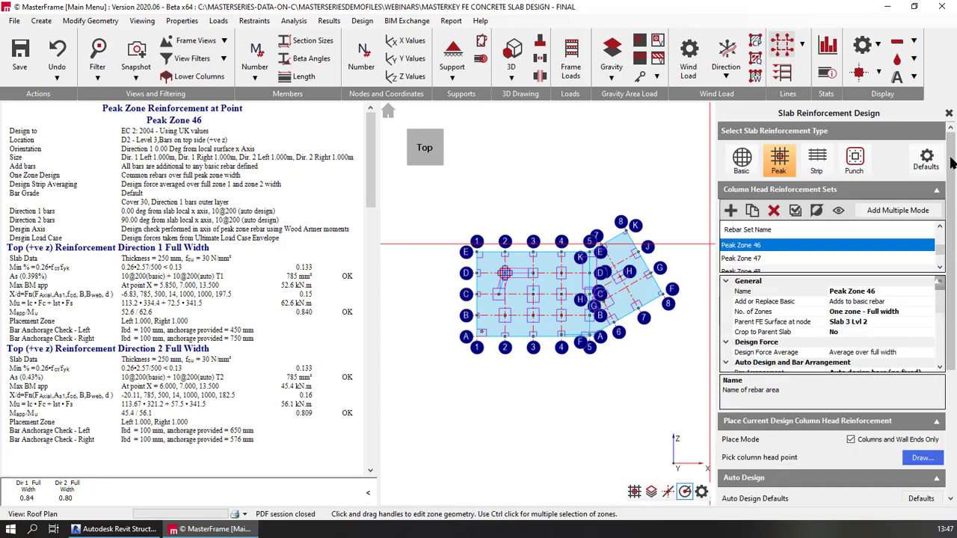
click(856, 158)
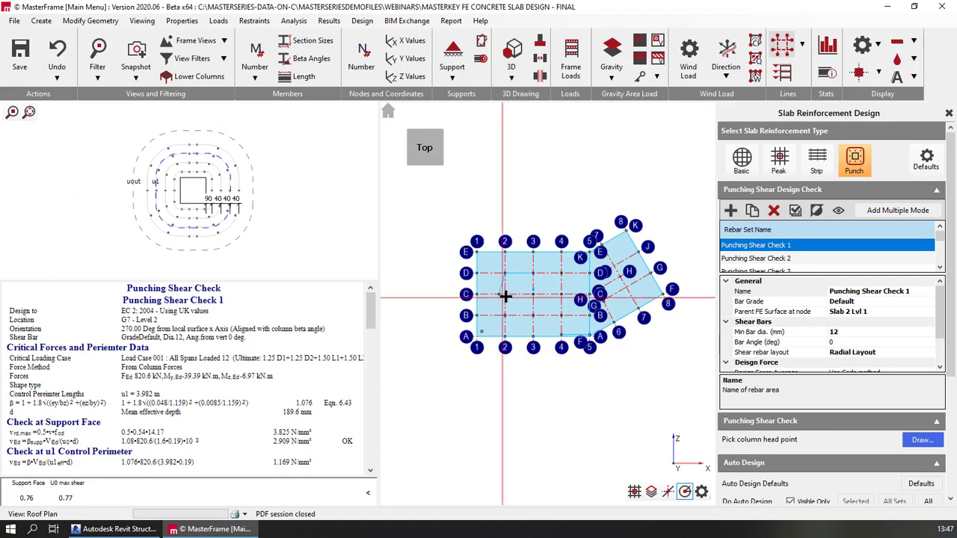
Add a new punching shear check at column C4.
scroll(507, 324, up, 3)
scroll(499, 269, up, 3)
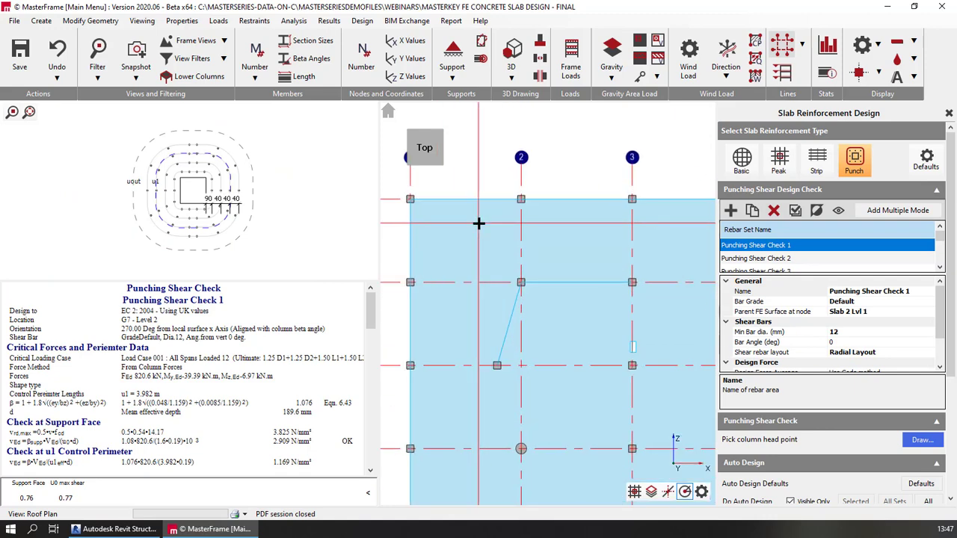
click(730, 211)
scroll(532, 368, down, 3)
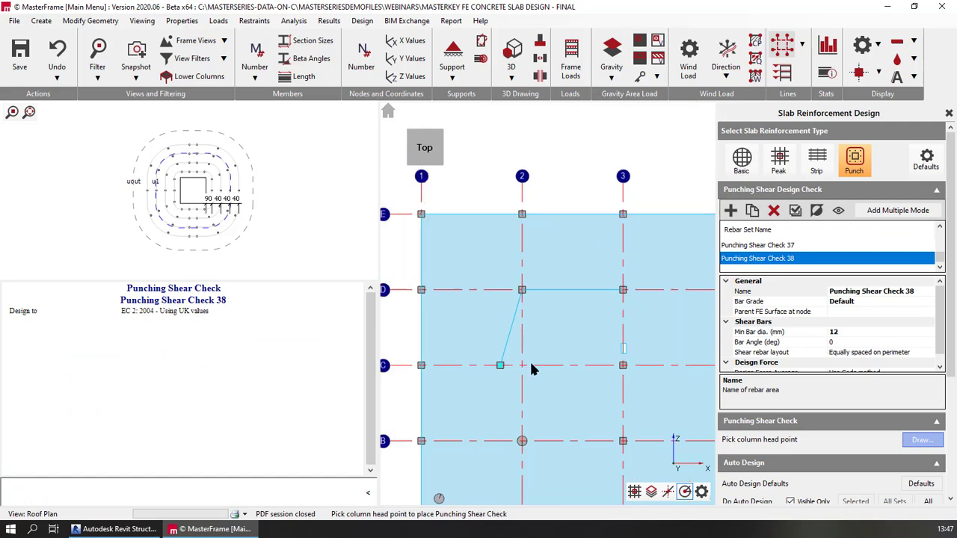
scroll(604, 367, up, 4)
click(605, 364)
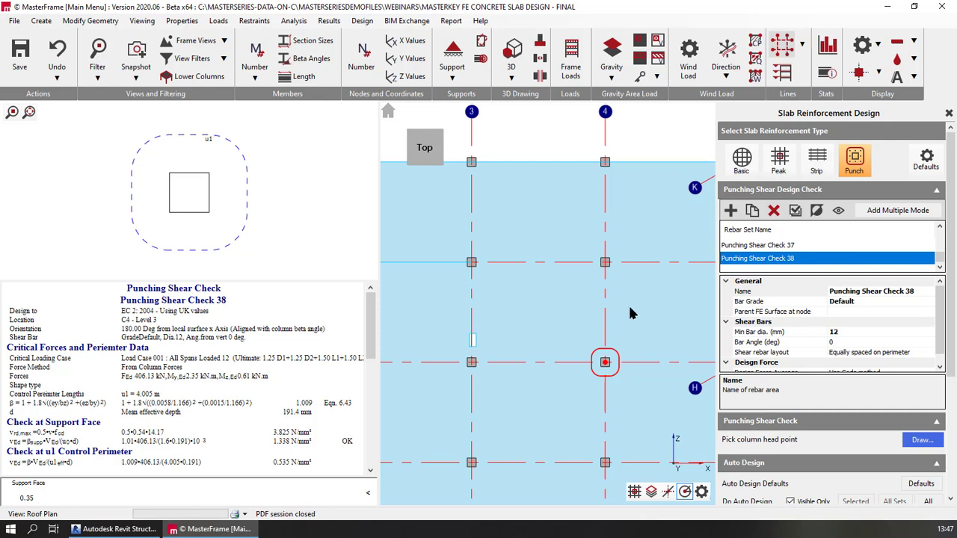
Add punching shear checks in multiple mode at D4 and D3, plus all the remaining columns and wall ends across the slab.
click(905, 213)
click(605, 262)
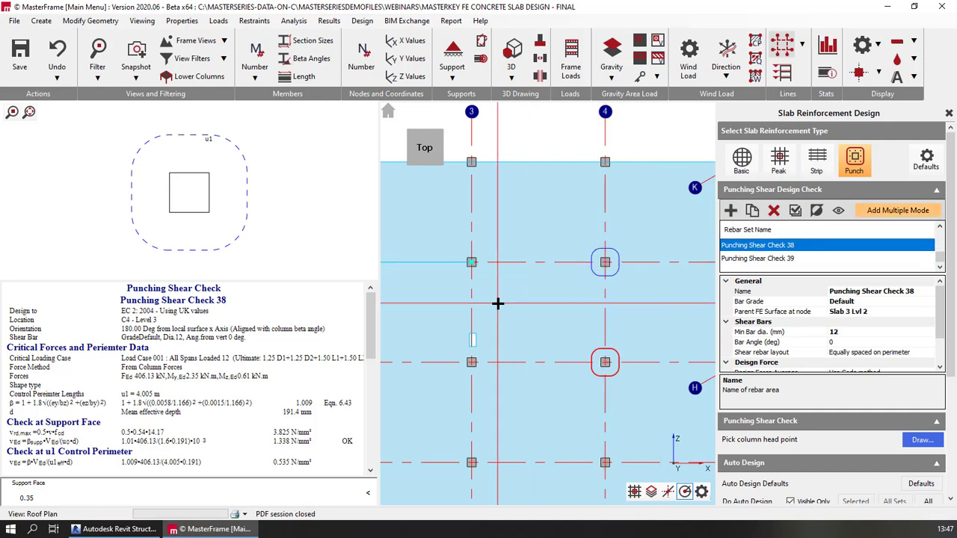
click(471, 262)
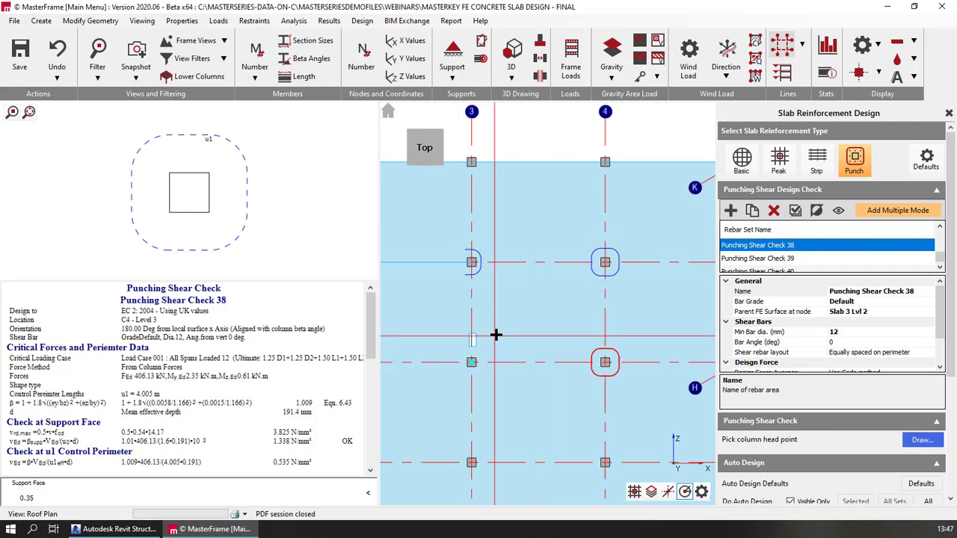
scroll(496, 335, down, 3)
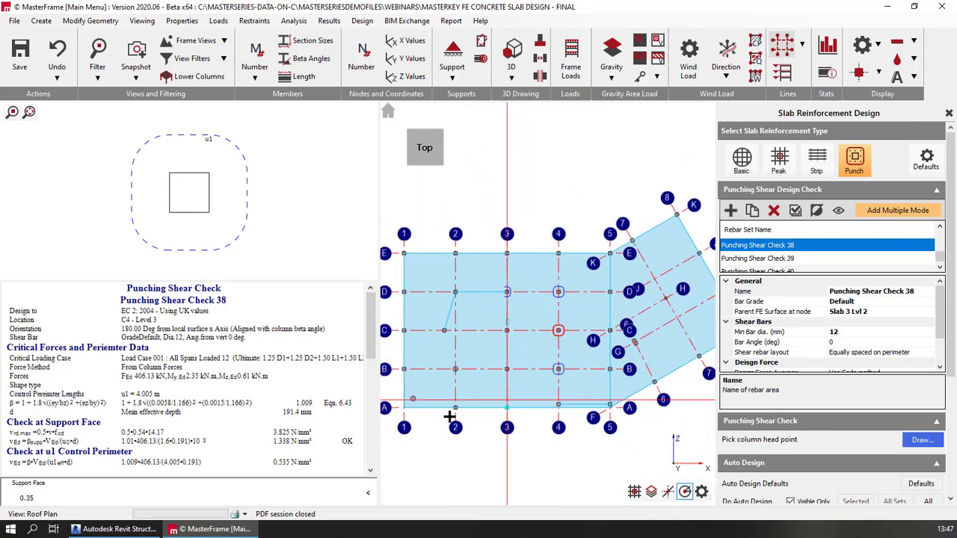
drag(392, 417, 779, 165)
scroll(481, 316, up, 1)
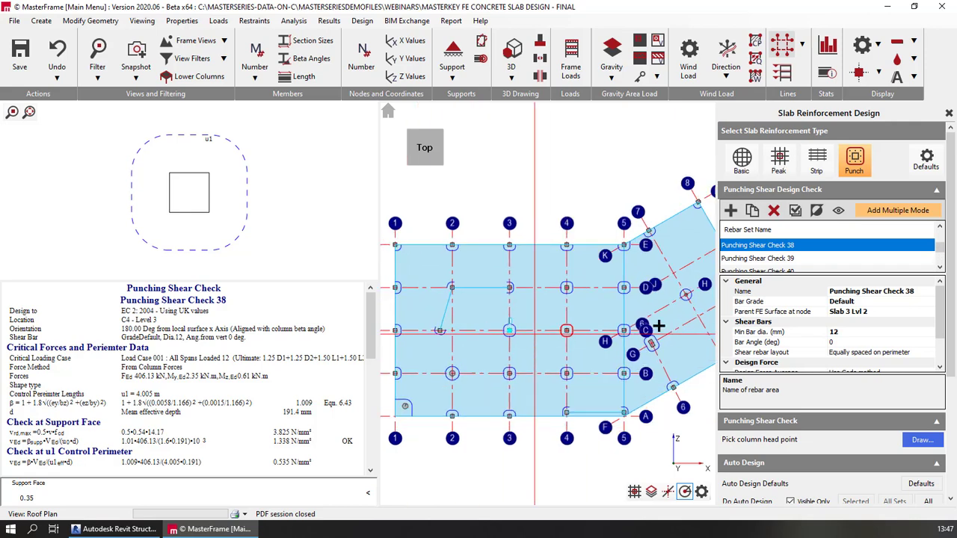
Examine the punching shear checks at edge column A3 and internal column B3, including B3's shear bar layout.
click(566, 289)
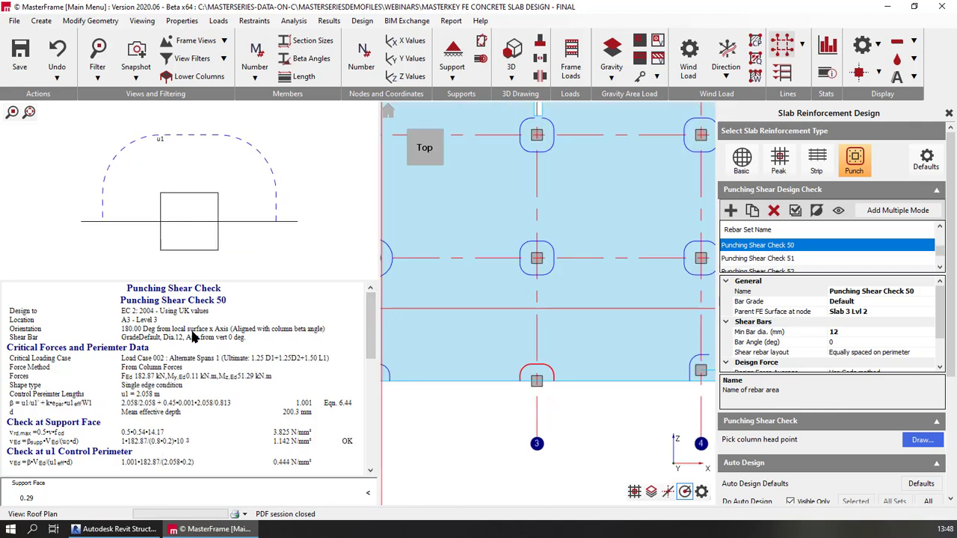
scroll(489, 297, down, 5)
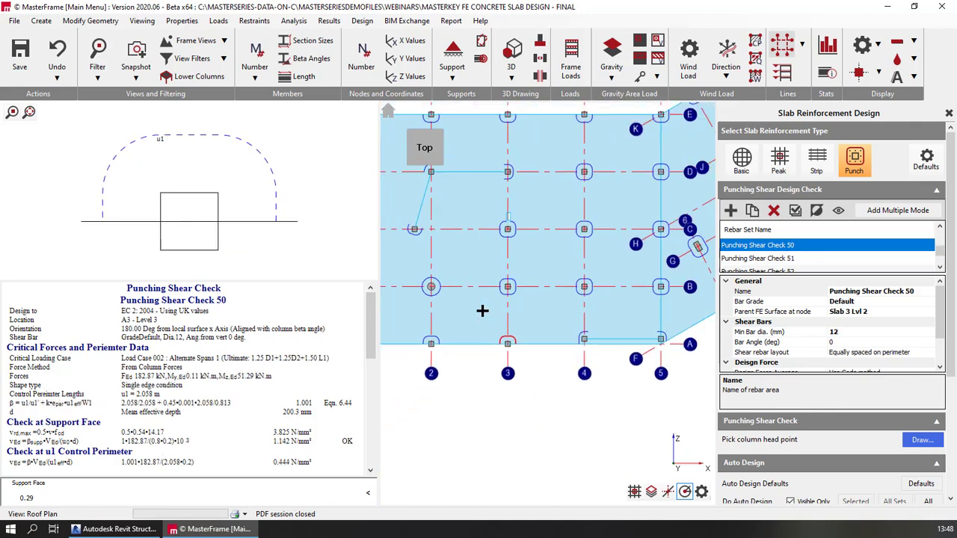
click(498, 289)
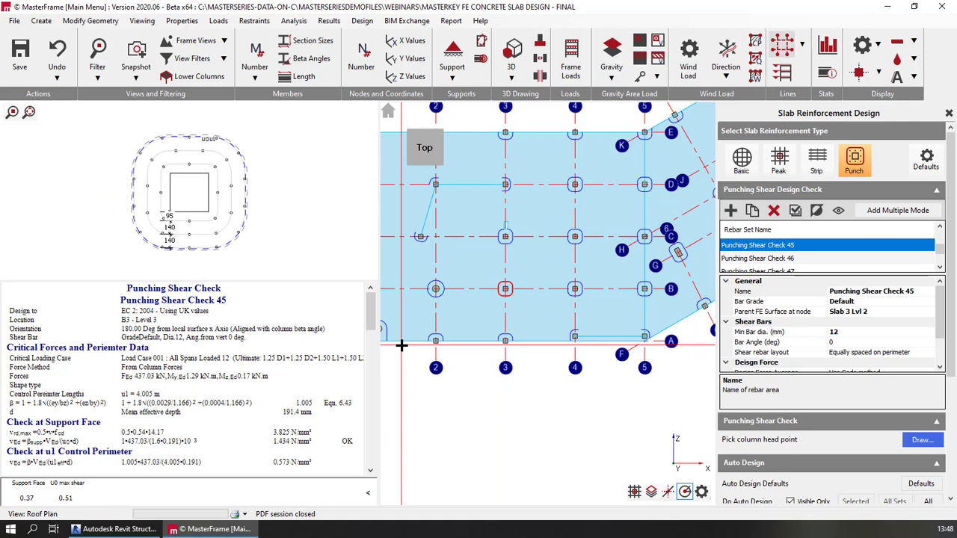
scroll(150, 182, up, 3)
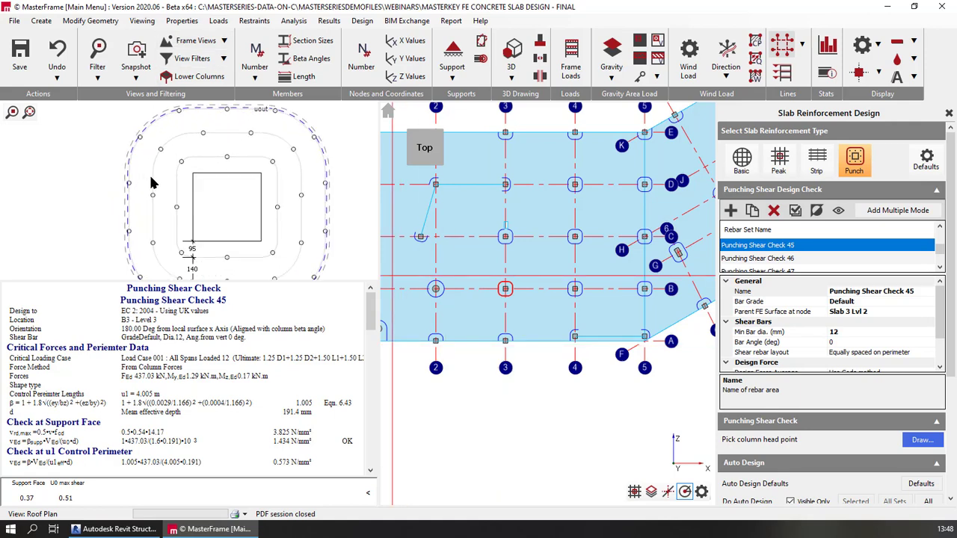
scroll(217, 177, down, 2)
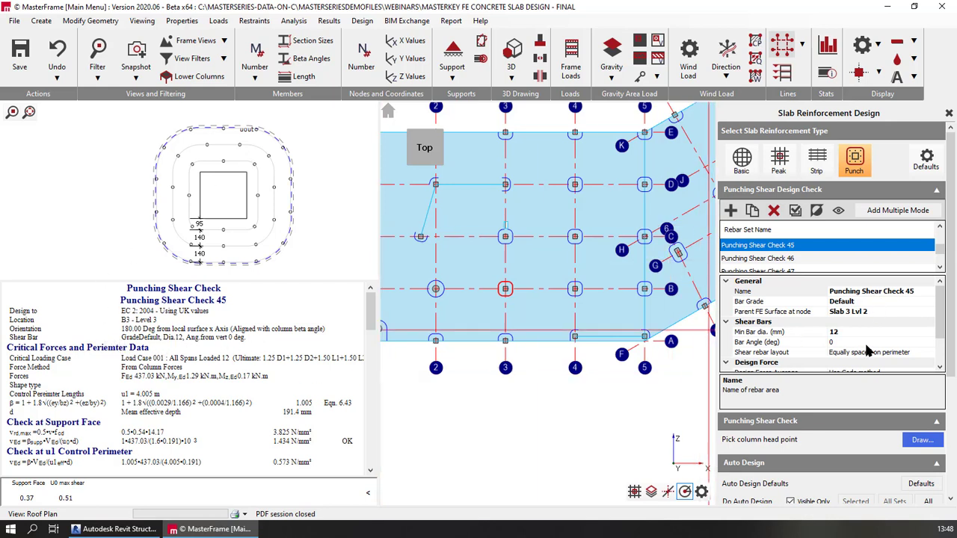
Set the shear rebar layout of the B3 punching check to Radial Layout.
scroll(866, 347, down, 1)
click(866, 312)
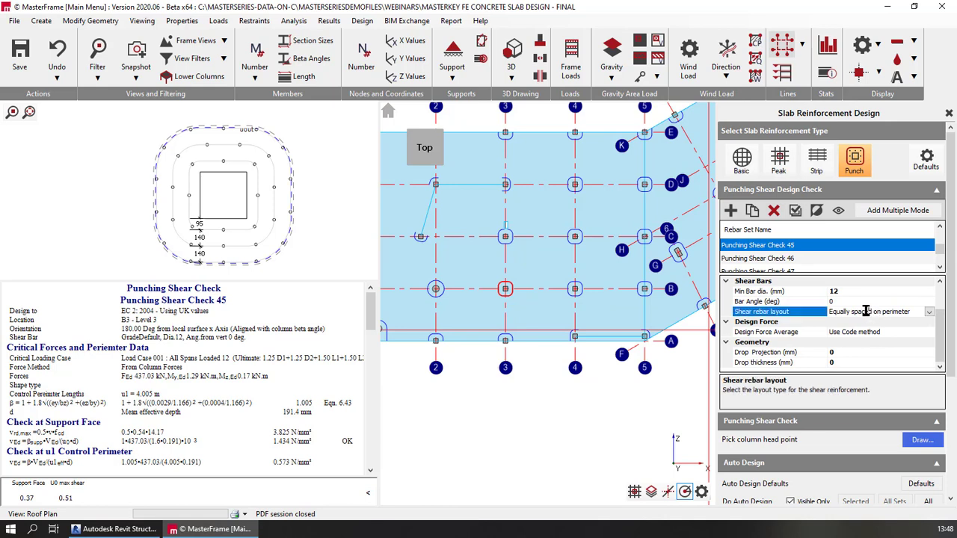
click(929, 312)
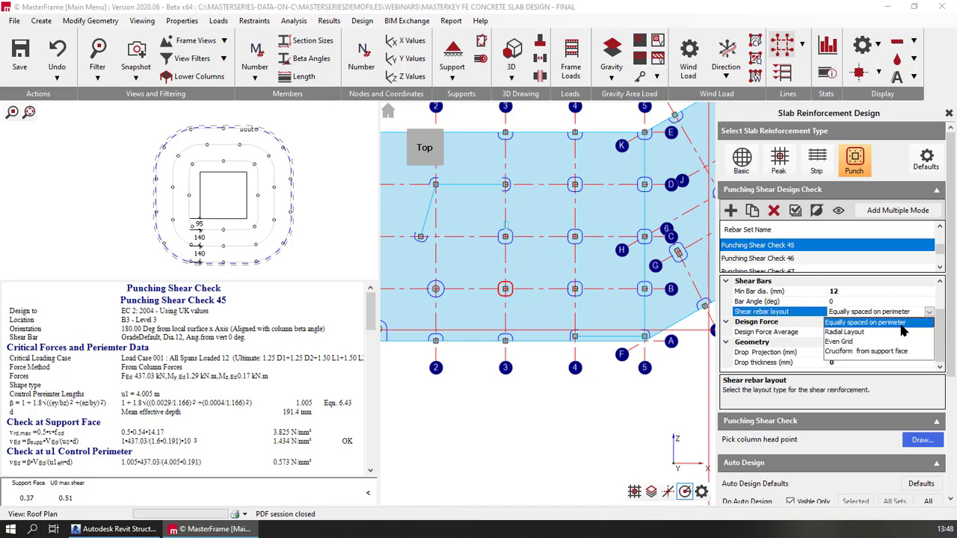
click(839, 332)
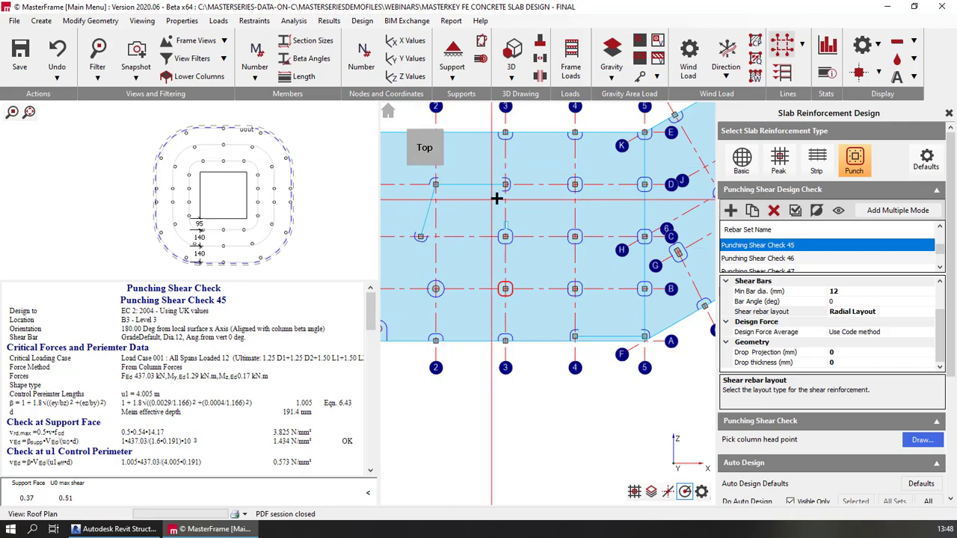
Examine the punching shear checks at wall end D3, wall corner D2 and the sloping wall's free end on grid C.
scroll(443, 169, up, 2)
scroll(443, 169, up, 2)
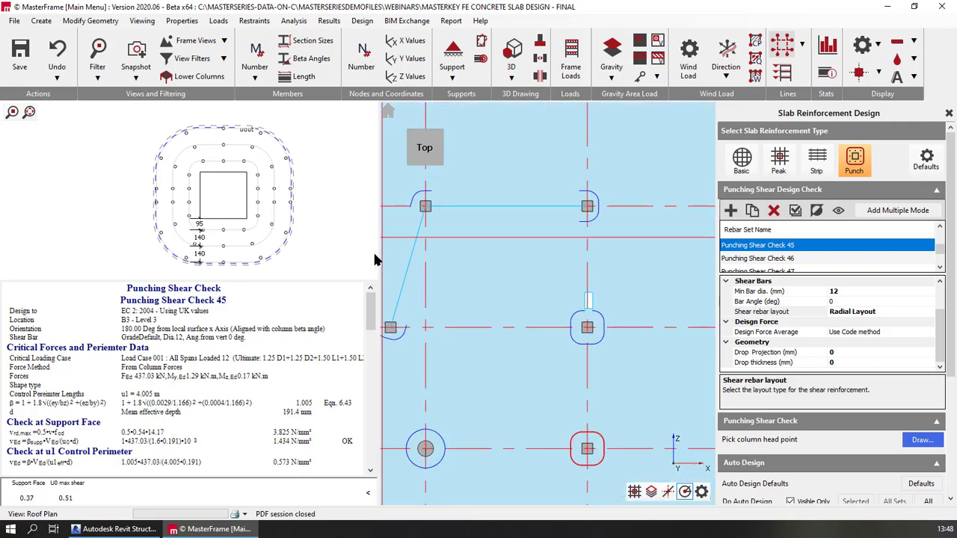
middle_drag(392, 240, 434, 241)
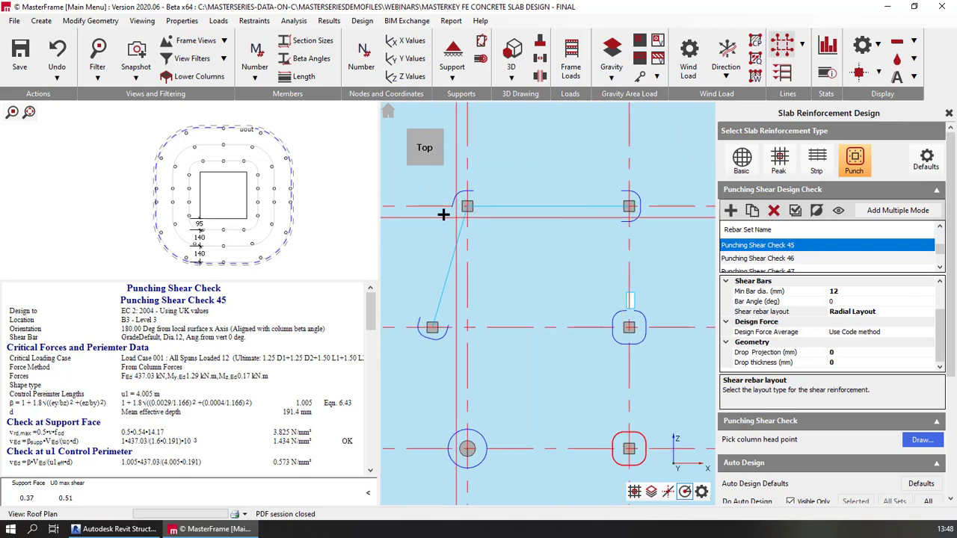
click(639, 208)
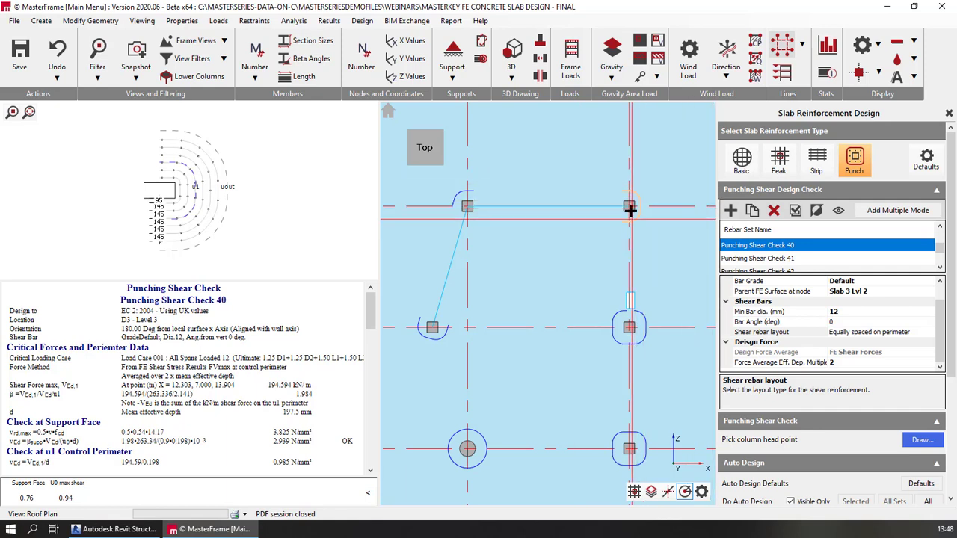
click(629, 209)
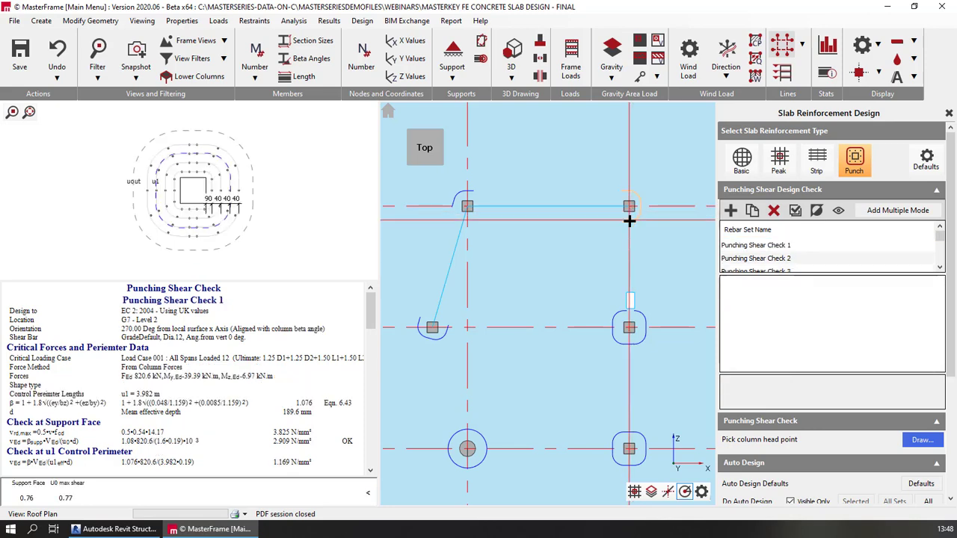
scroll(631, 208, up, 3)
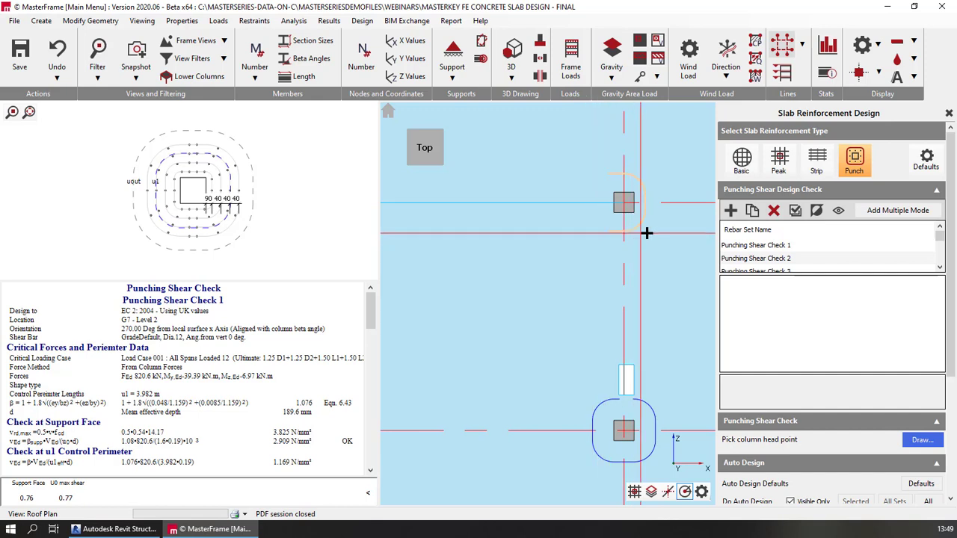
middle_drag(419, 225, 479, 279)
click(571, 230)
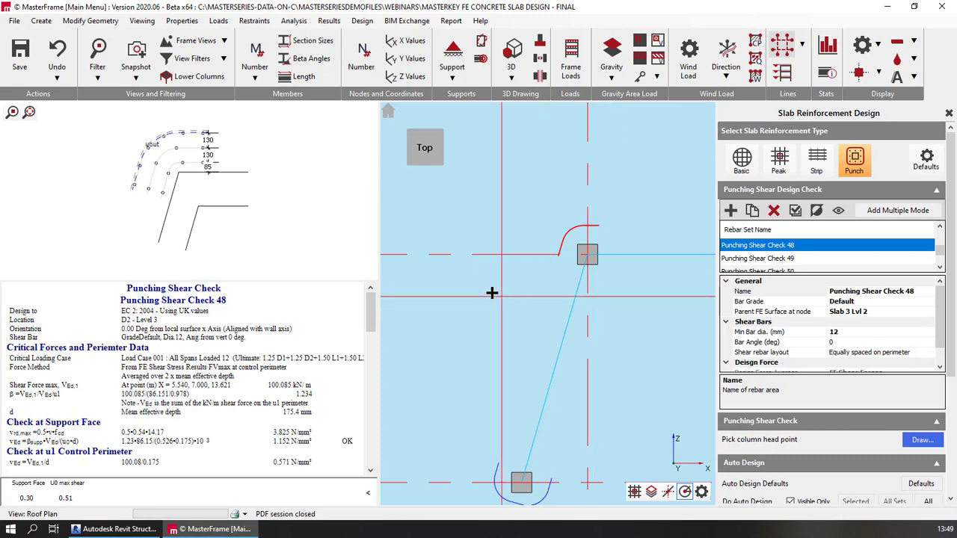
scroll(487, 279, down, 4)
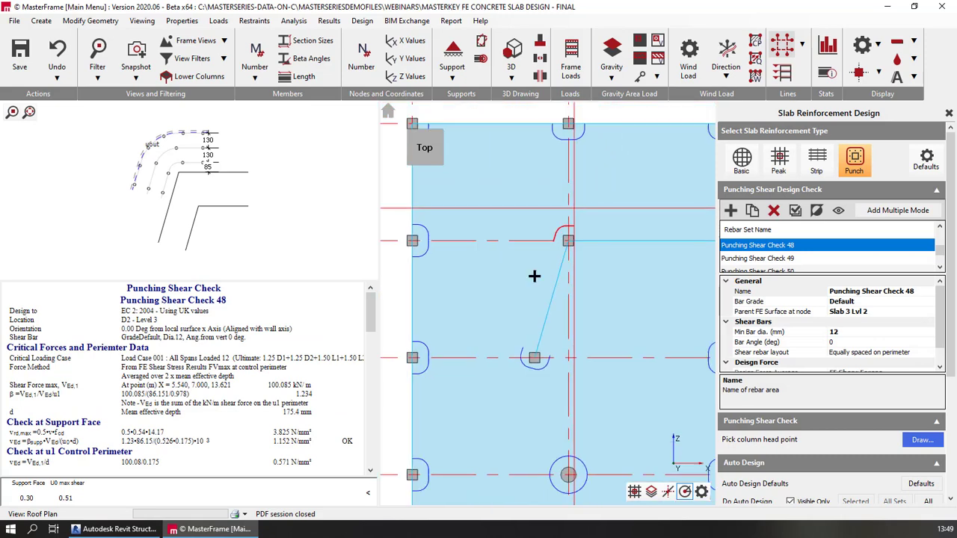
scroll(560, 366, up, 4)
click(522, 320)
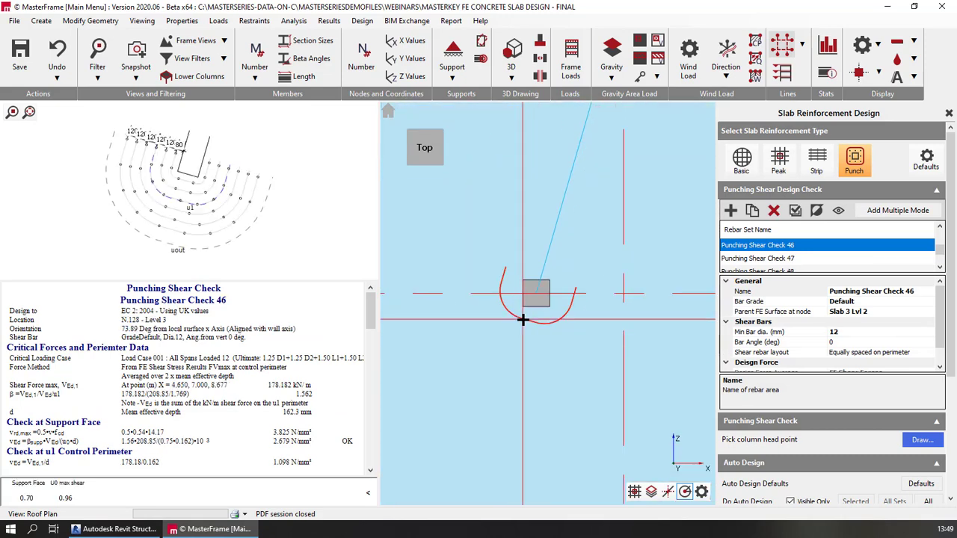
scroll(517, 332, down, 4)
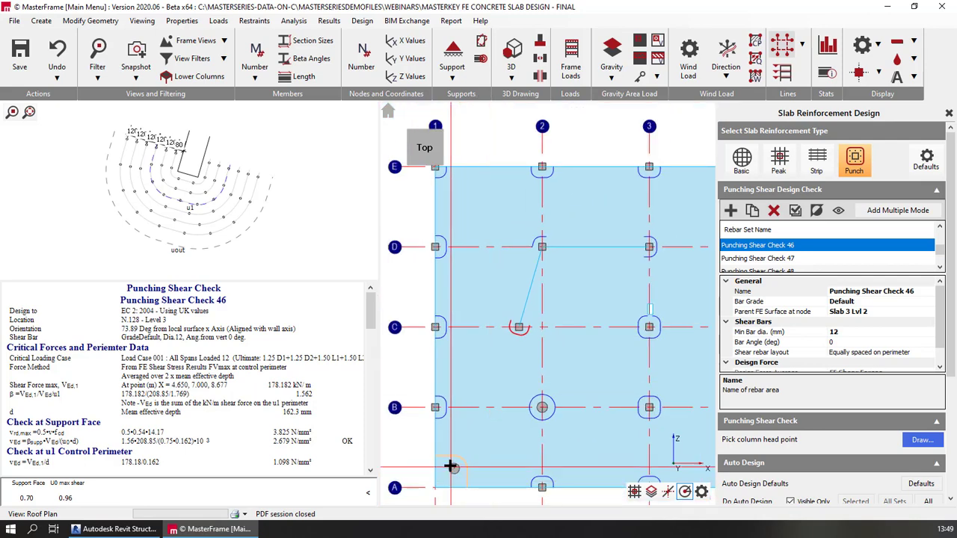
Examine the punching shear checks at the round corner column near A1 and edge columns D1 and C1.
click(444, 464)
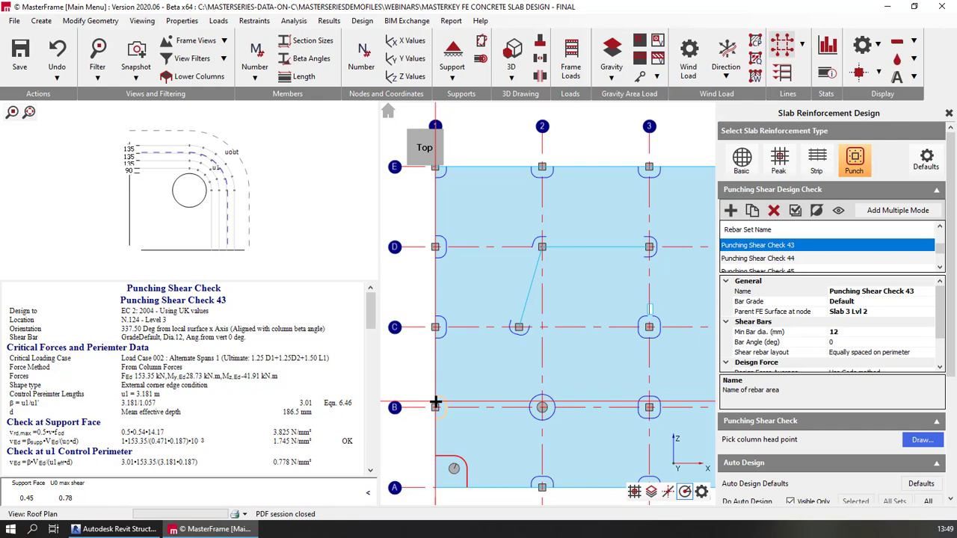
click(438, 247)
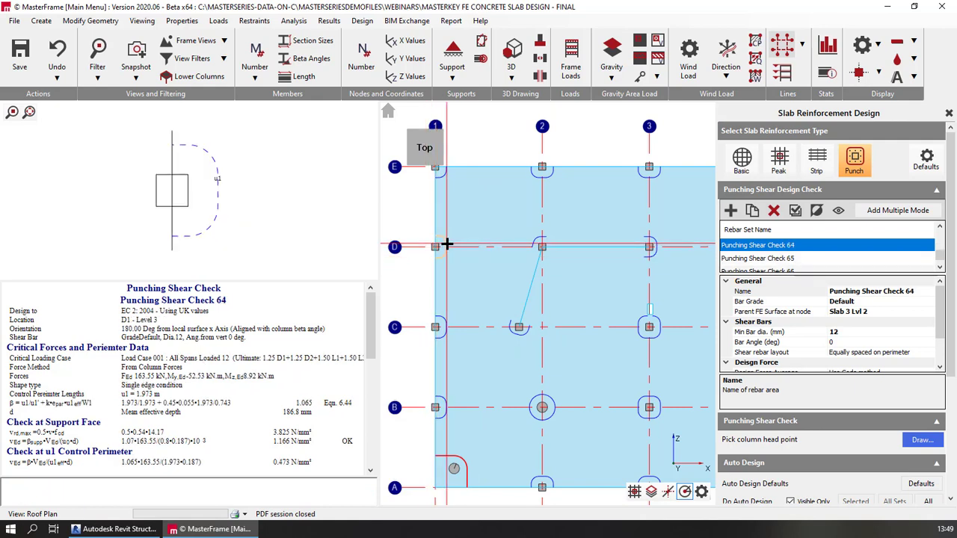
click(446, 321)
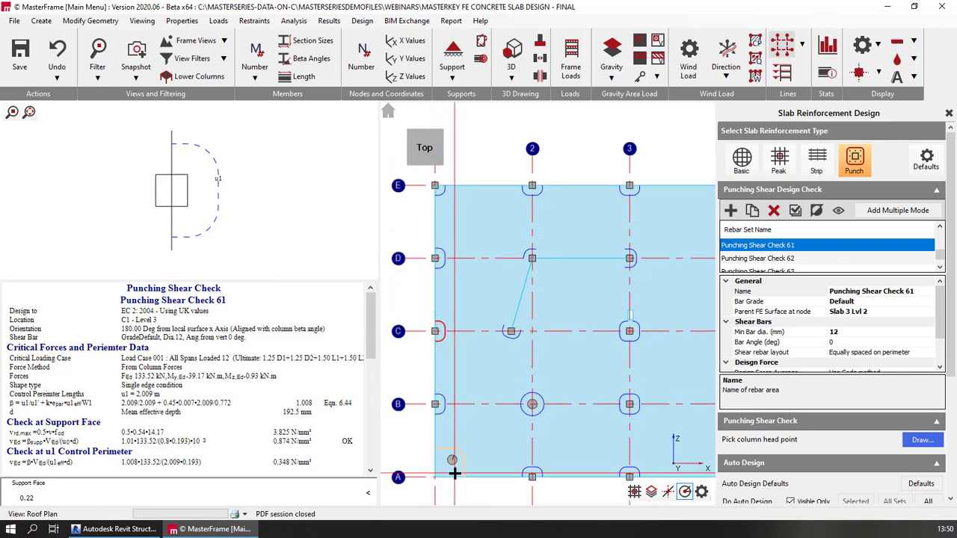
scroll(454, 448, up, 3)
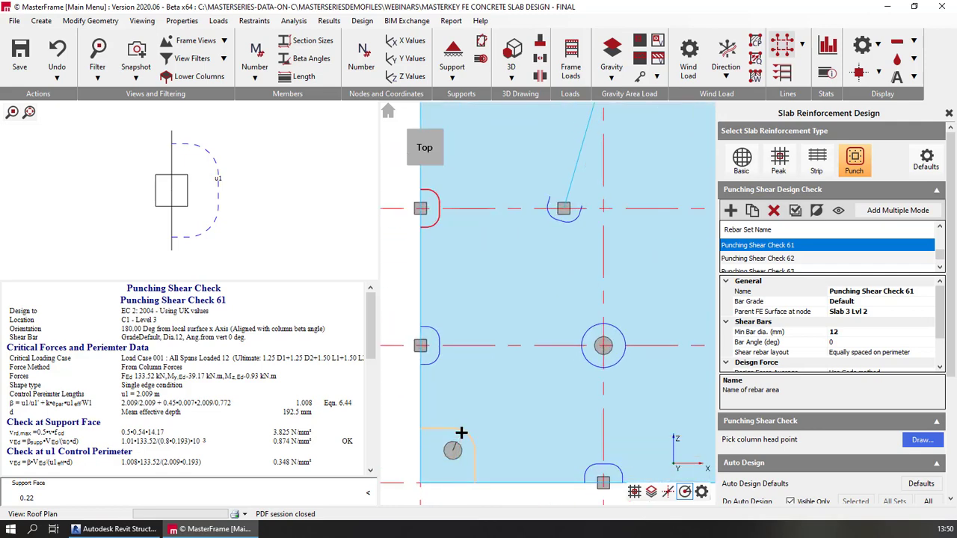
click(460, 437)
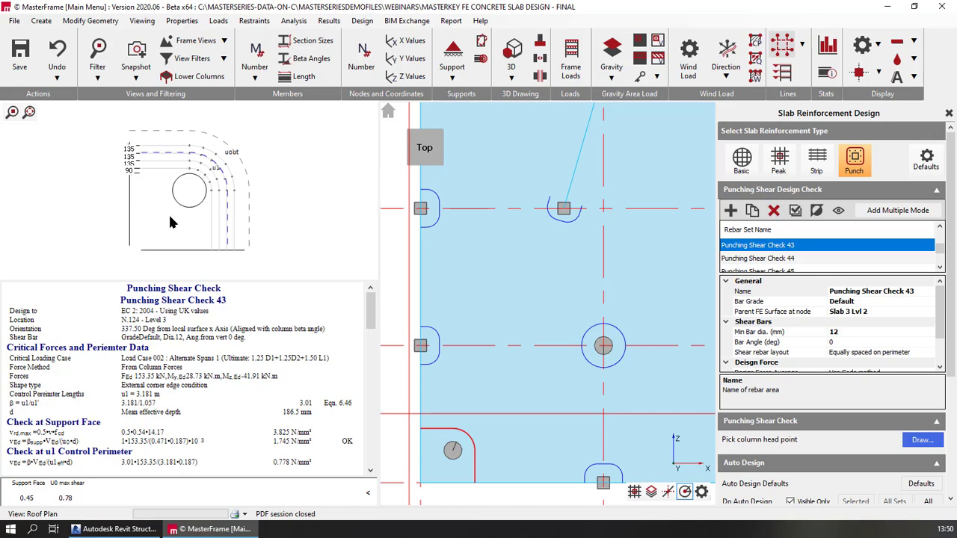
scroll(448, 410, down, 3)
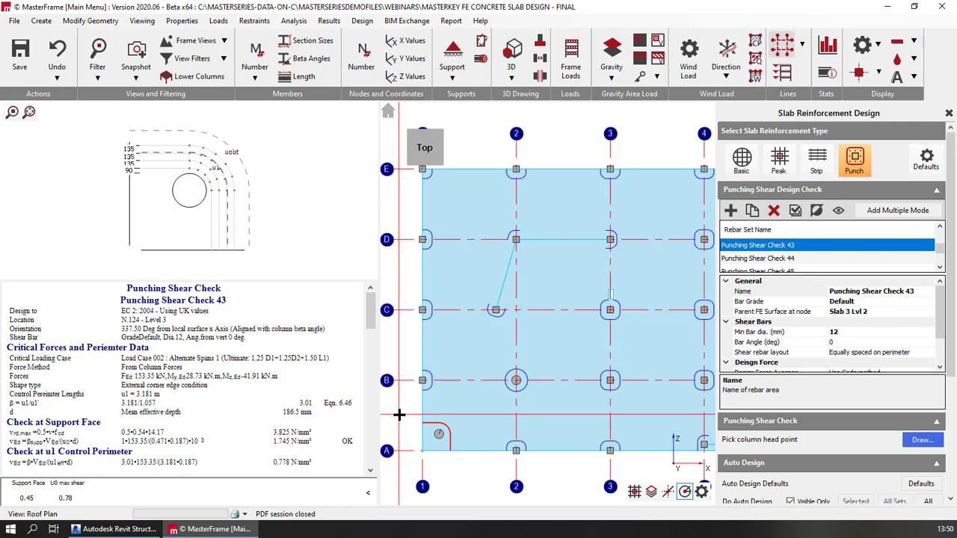
Open the punching shear check at round column H7 and try the Radial Layout for its shear rebar.
scroll(443, 328, down, 2)
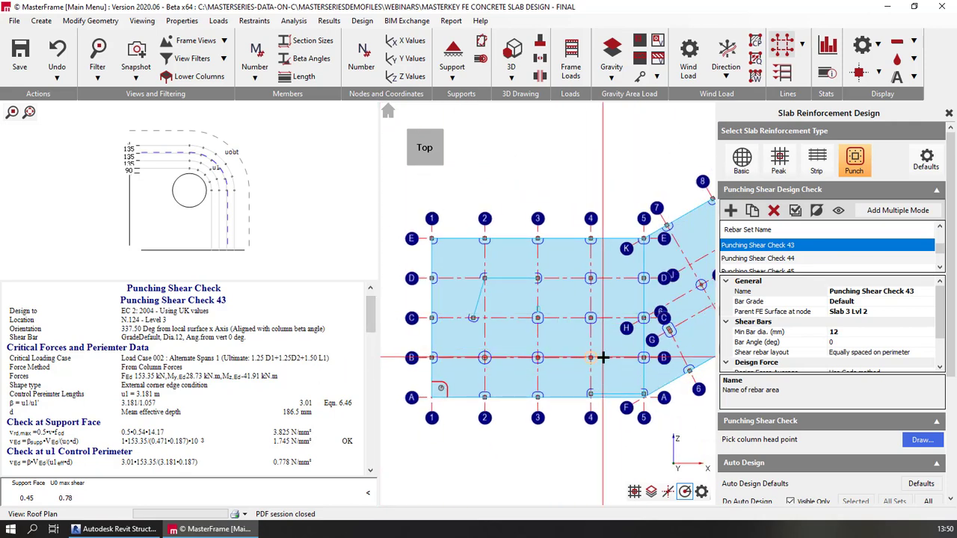
middle_drag(604, 358, 472, 432)
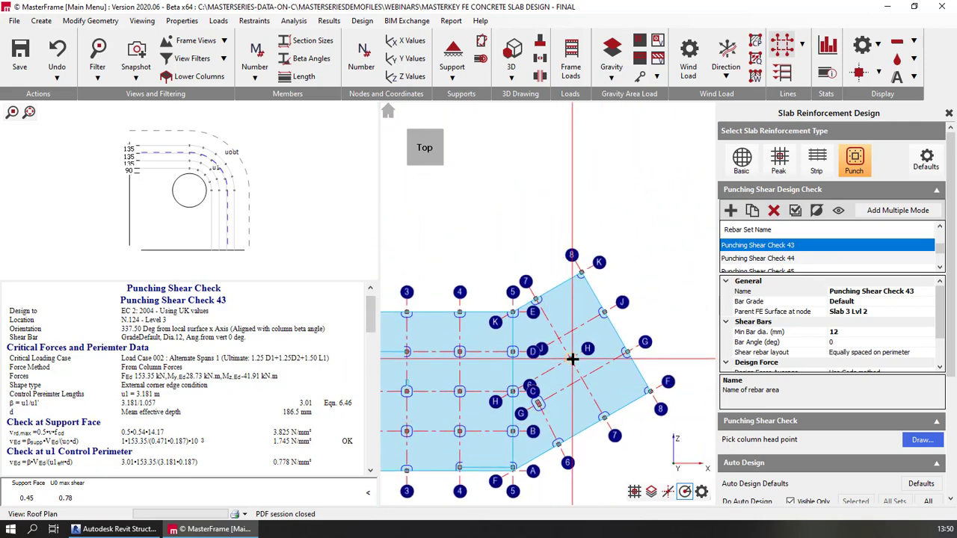
click(571, 359)
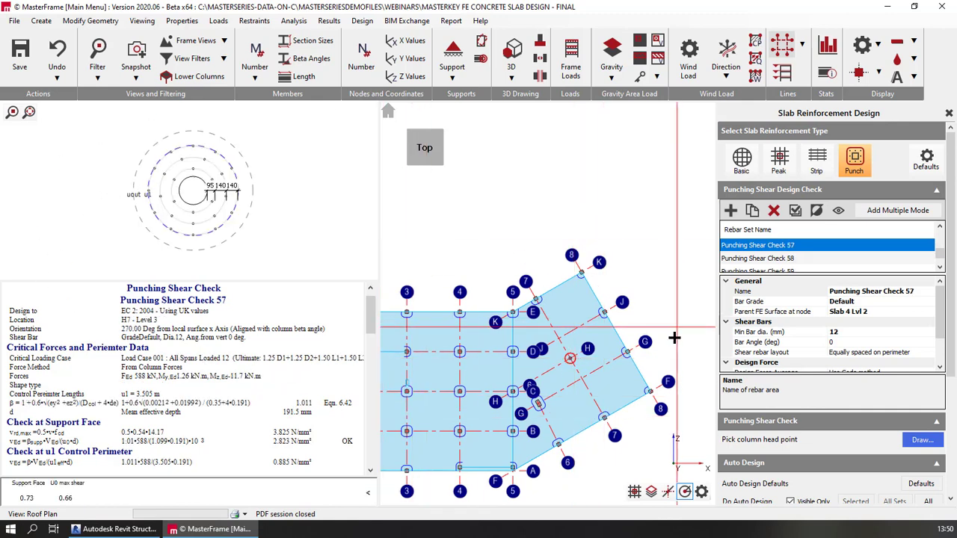
click(873, 354)
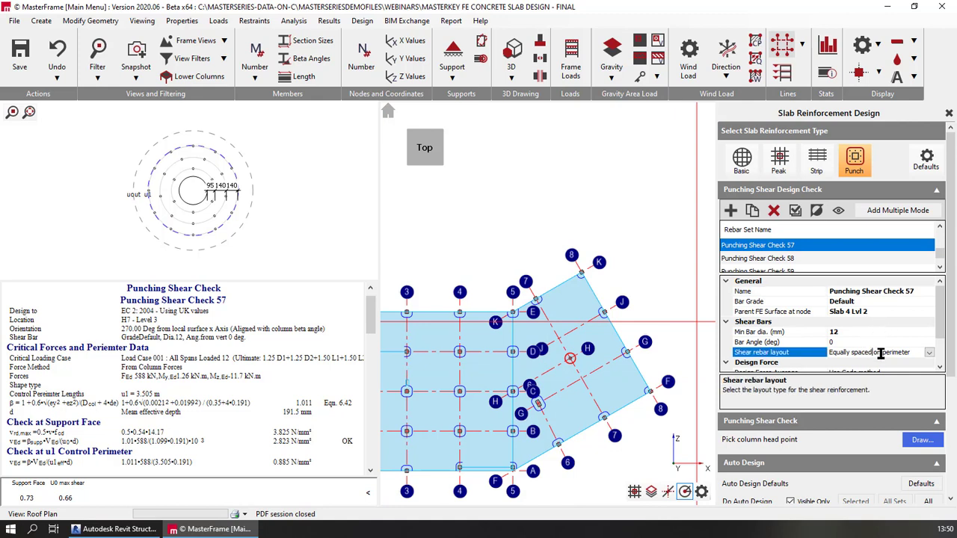
click(930, 353)
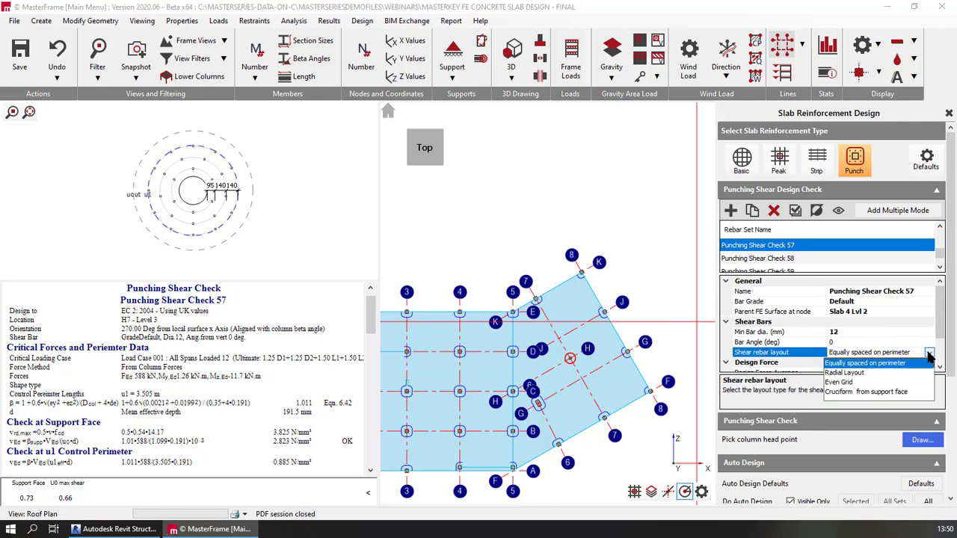
click(845, 373)
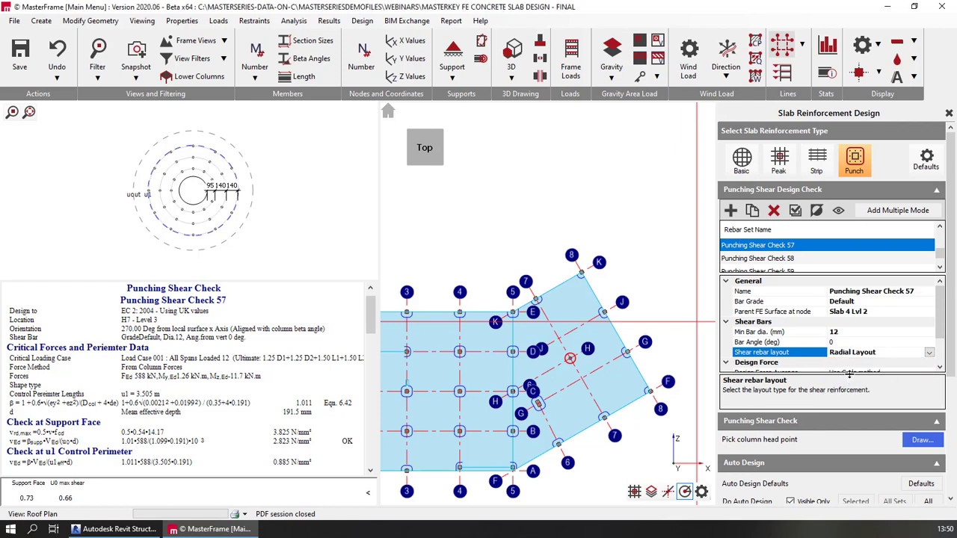
Try the Even Grid and Cruciform from support face layouts on the H7 check, and restore Equally spaced on perimeter.
click(916, 352)
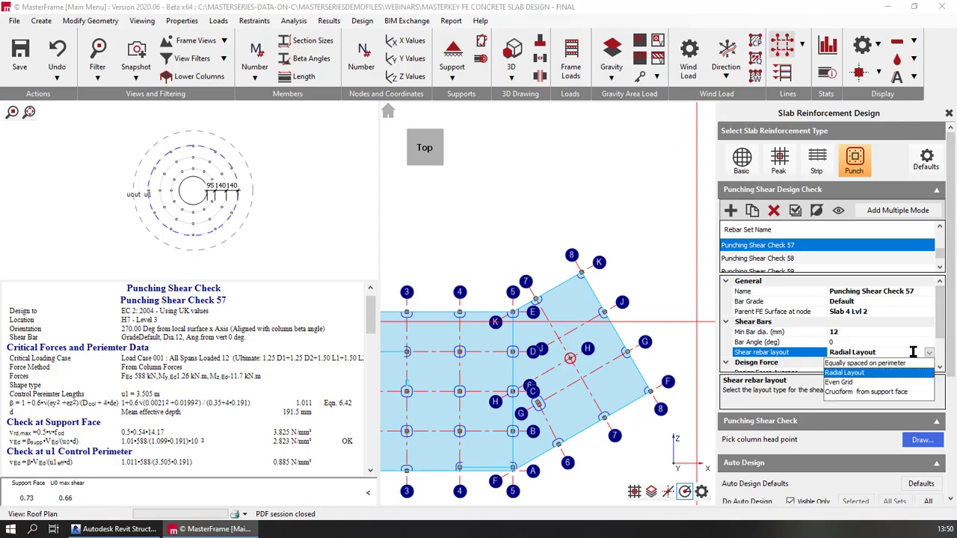
click(840, 382)
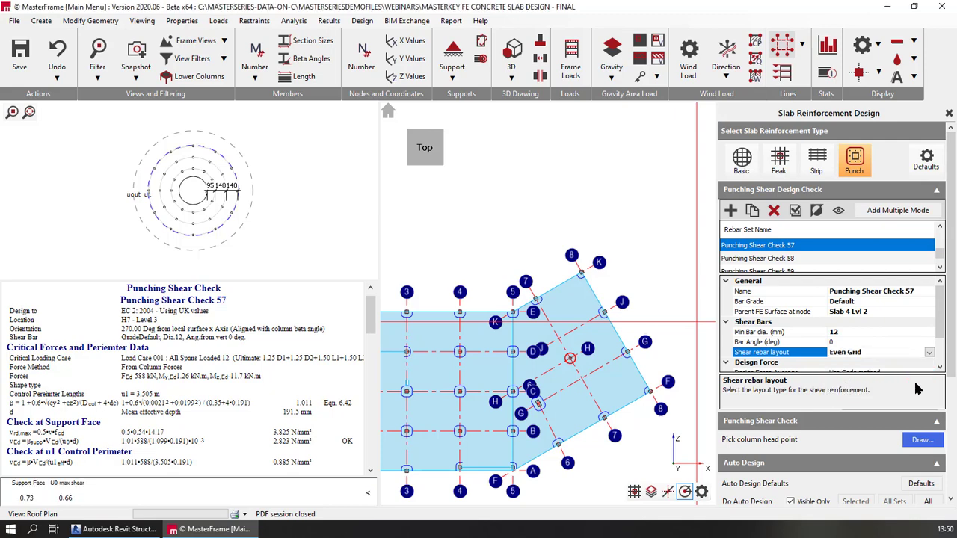
click(931, 351)
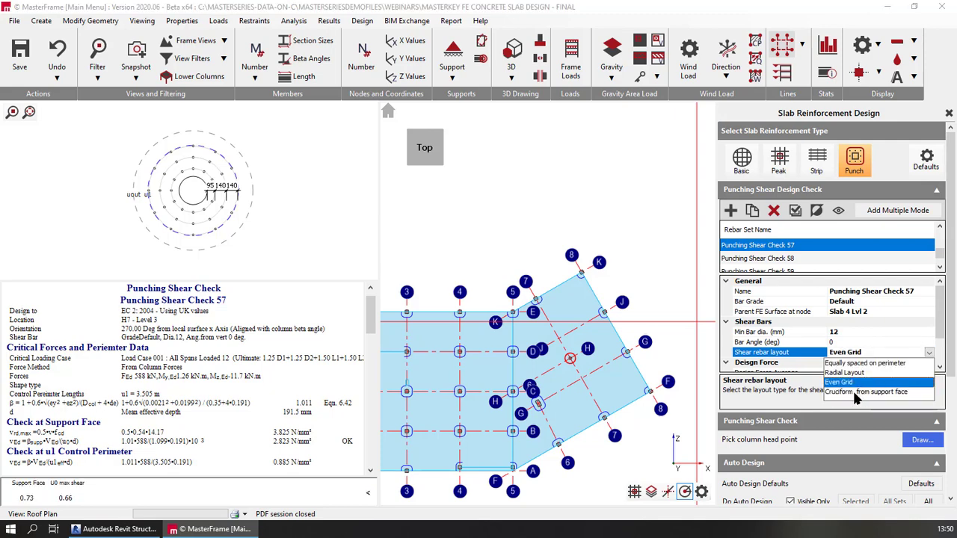
click(854, 393)
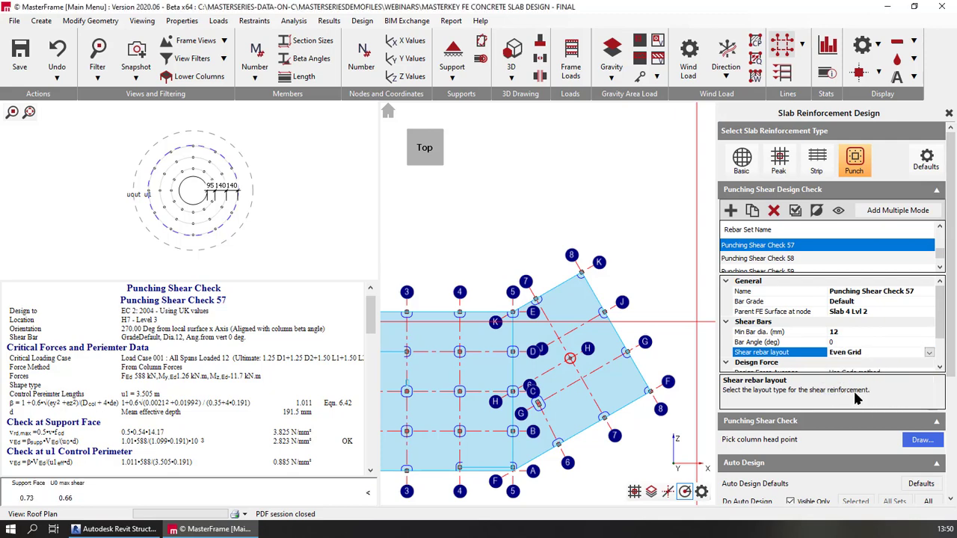
click(931, 352)
click(894, 363)
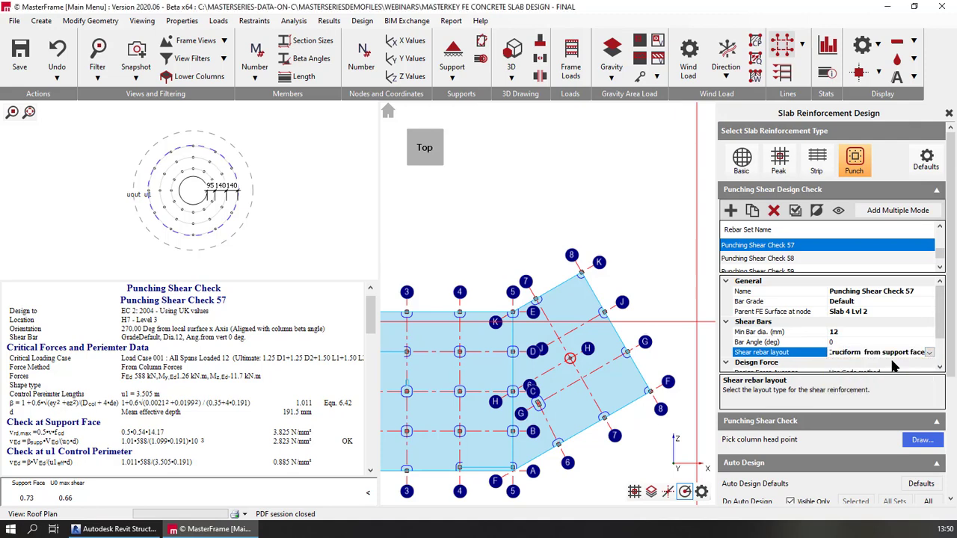
Examine the punching shear checks at internal columns C4 and B4.
scroll(428, 404, up, 3)
scroll(427, 406, up, 1)
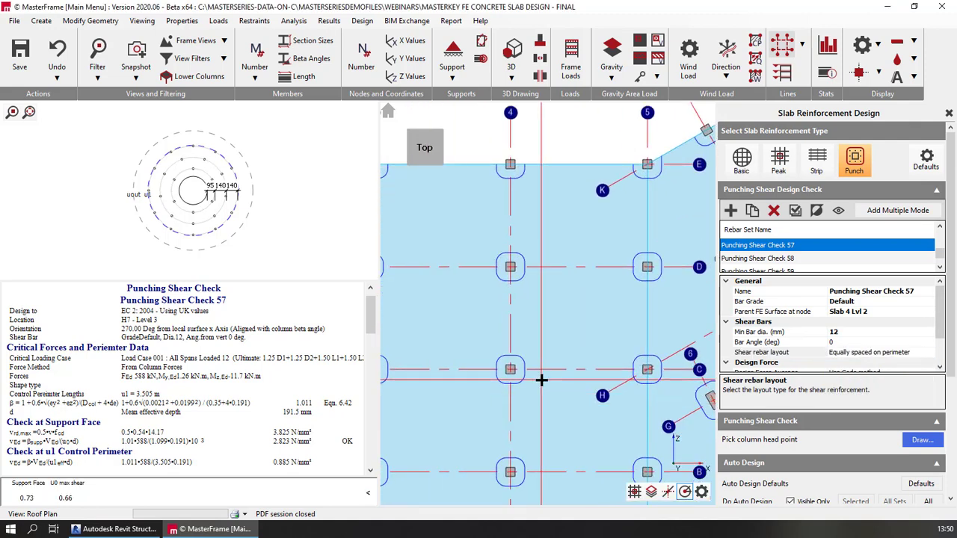
click(524, 376)
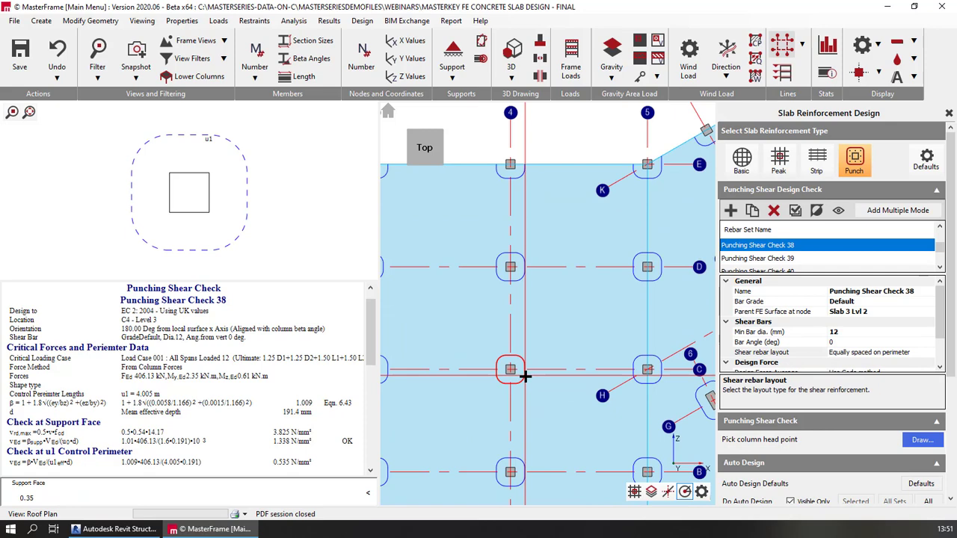
click(524, 467)
scroll(523, 359, down, 2)
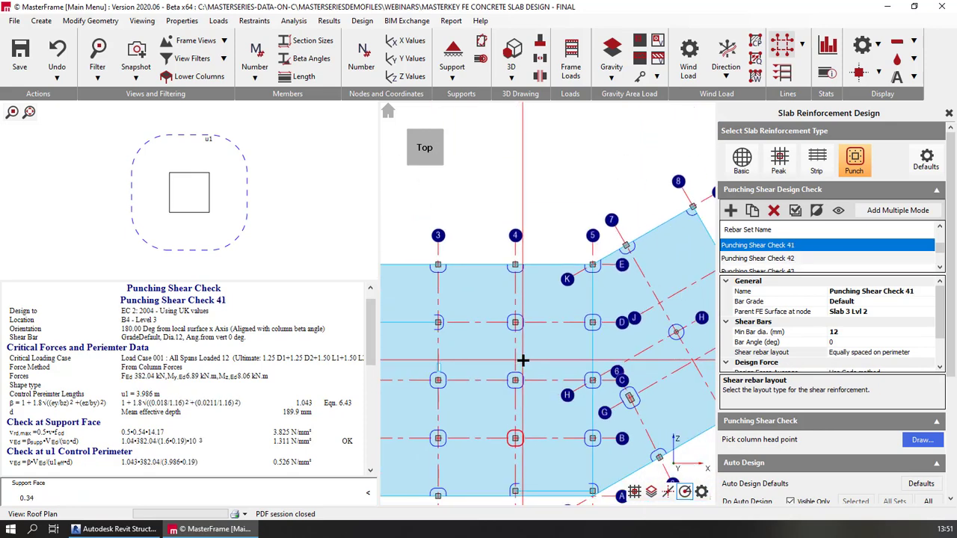
Examine the punching shear check at column C3 and its control perimeter beside the small slab opening.
click(446, 380)
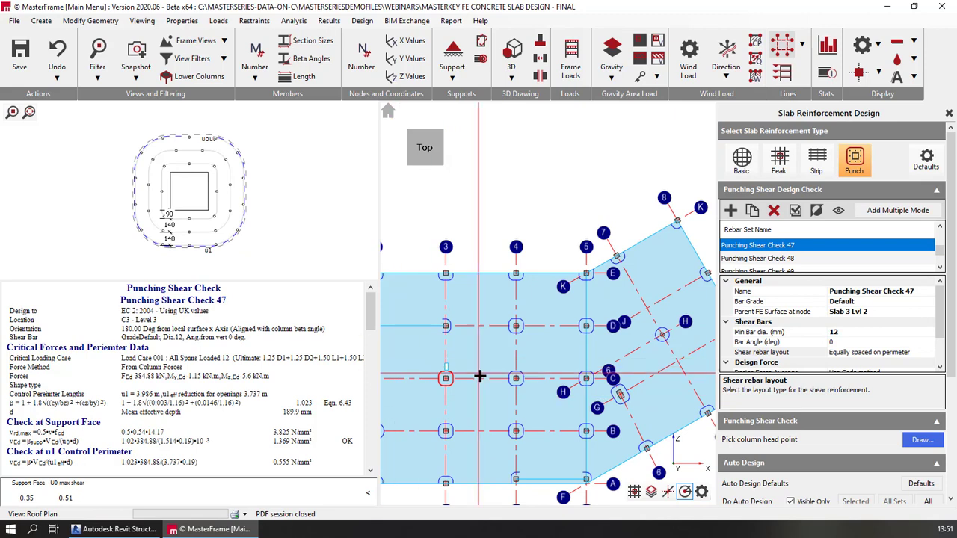
scroll(481, 374, up, 4)
scroll(481, 368, up, 4)
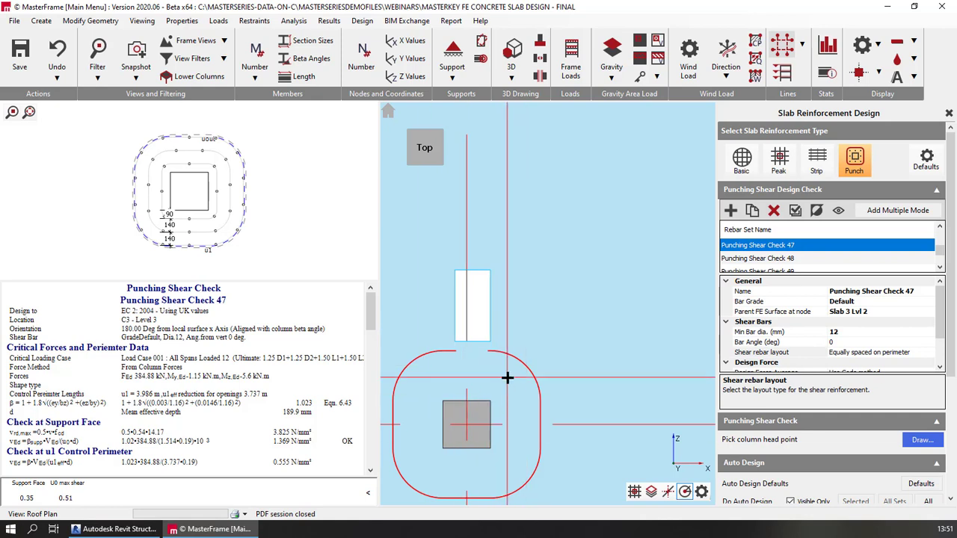
scroll(493, 385, down, 4)
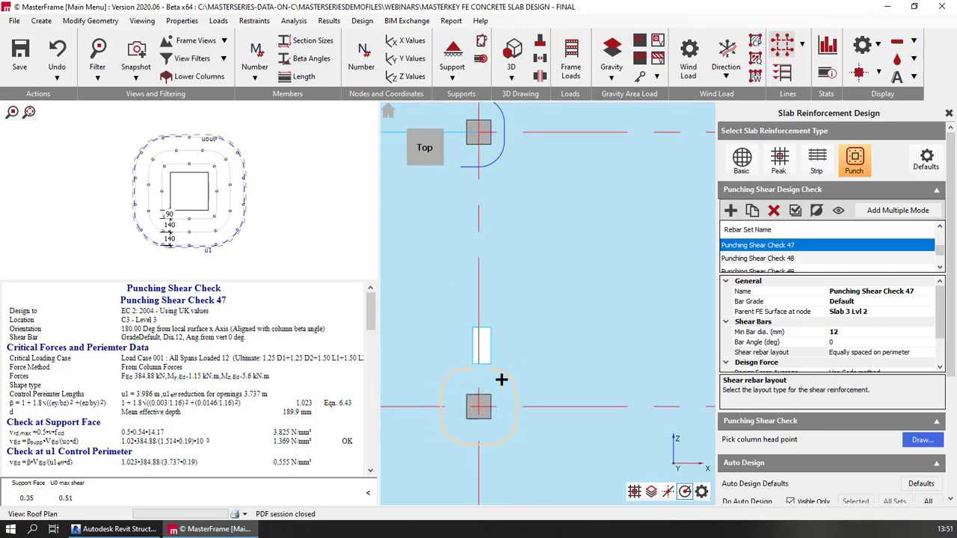
scroll(456, 396, down, 3)
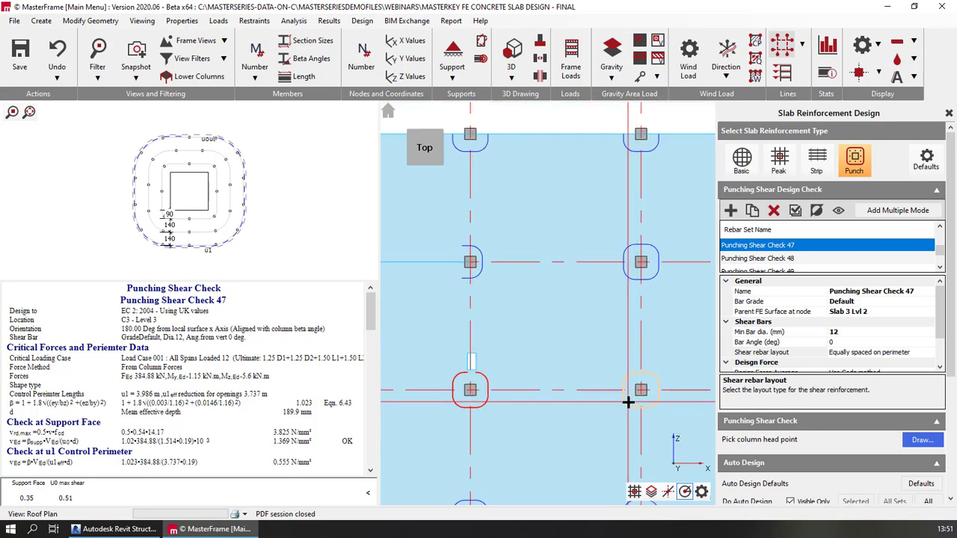
scroll(424, 410, up, 2)
scroll(493, 397, down, 2)
scroll(471, 337, up, 2)
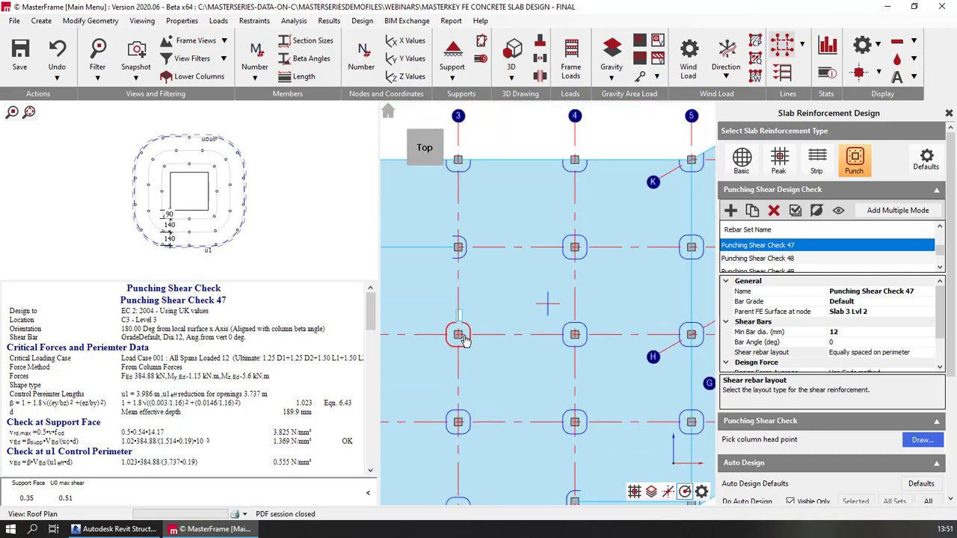
Try the Equally spaced on perimeter, Radial Layout and Even Grid shear rebar layouts on column B3's punching check.
click(474, 331)
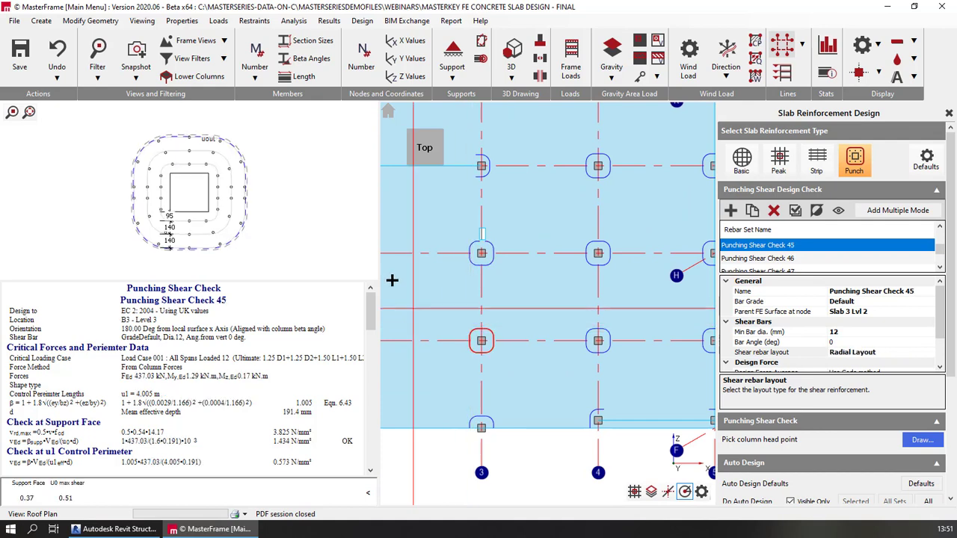
click(918, 351)
click(931, 355)
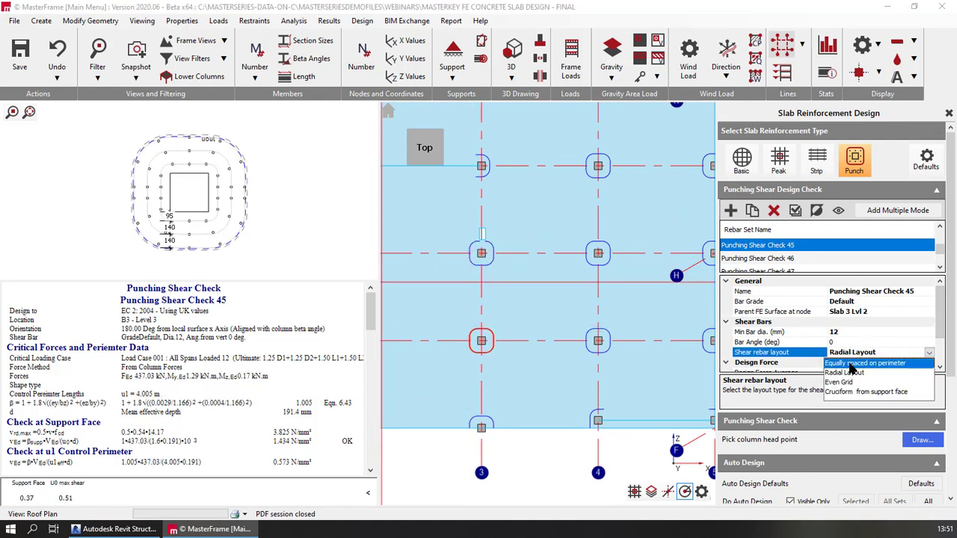
click(849, 368)
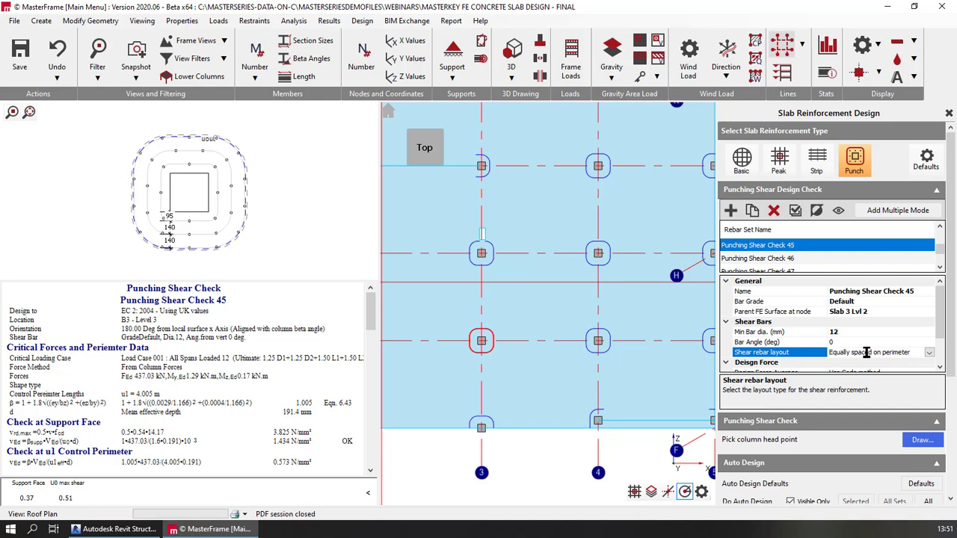
click(929, 352)
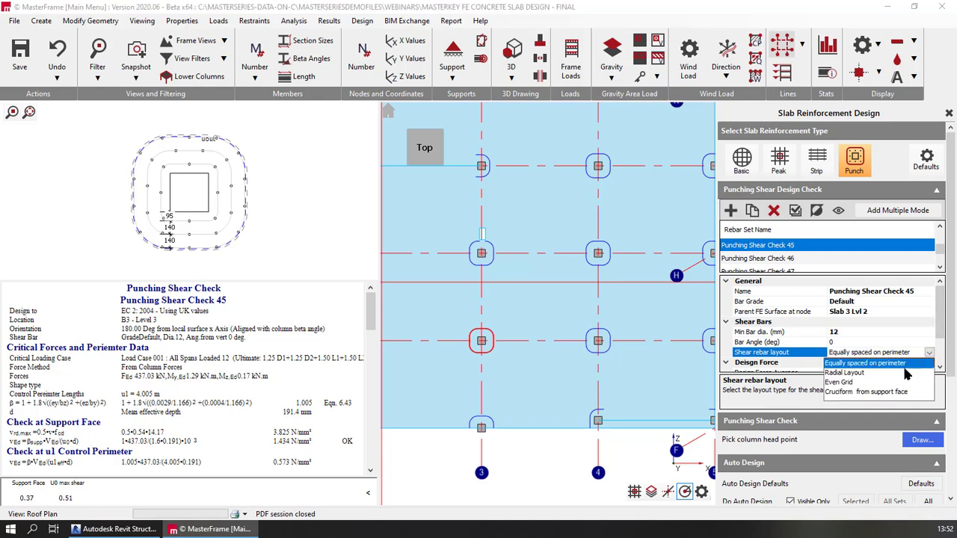
click(864, 373)
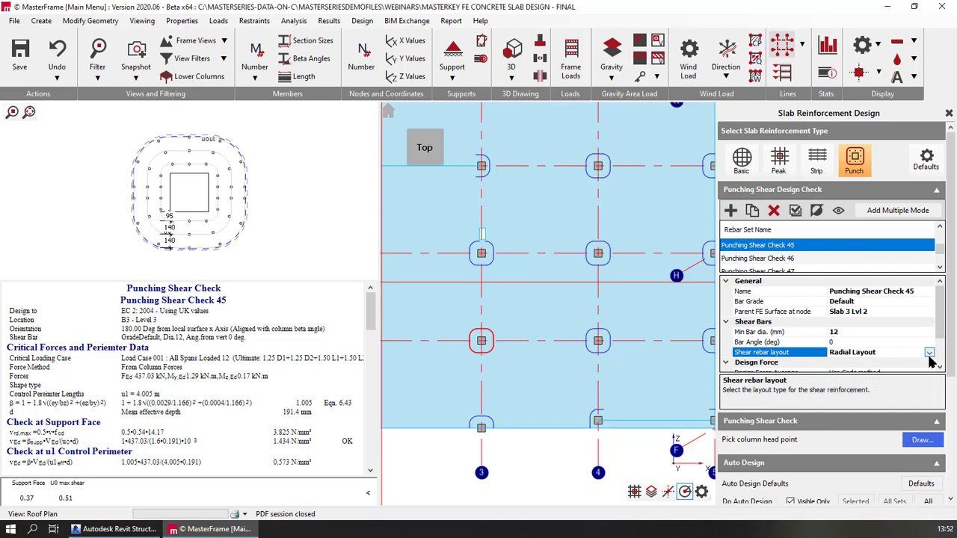
click(930, 353)
click(864, 376)
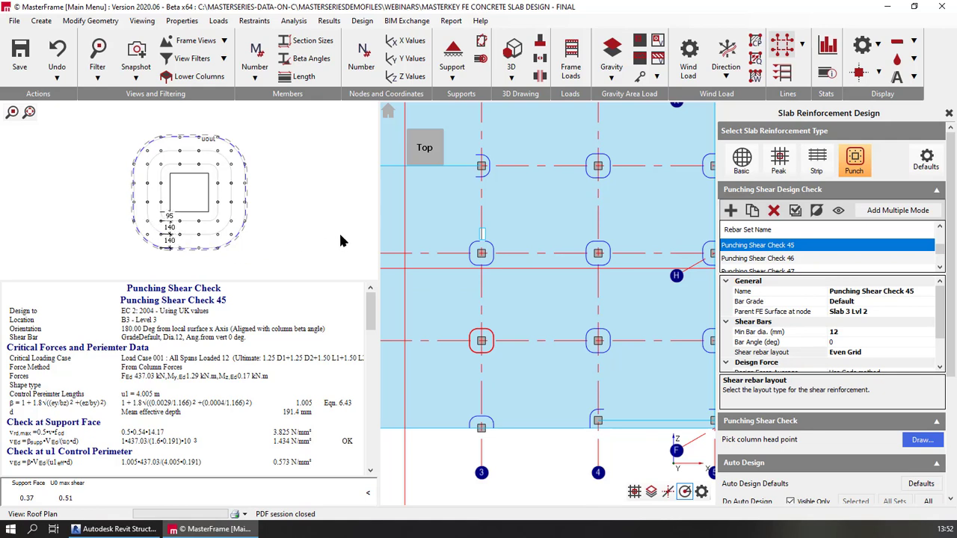
Set the shear rebar layout of column B3's punching check to Cruciform from support face.
click(882, 352)
click(930, 353)
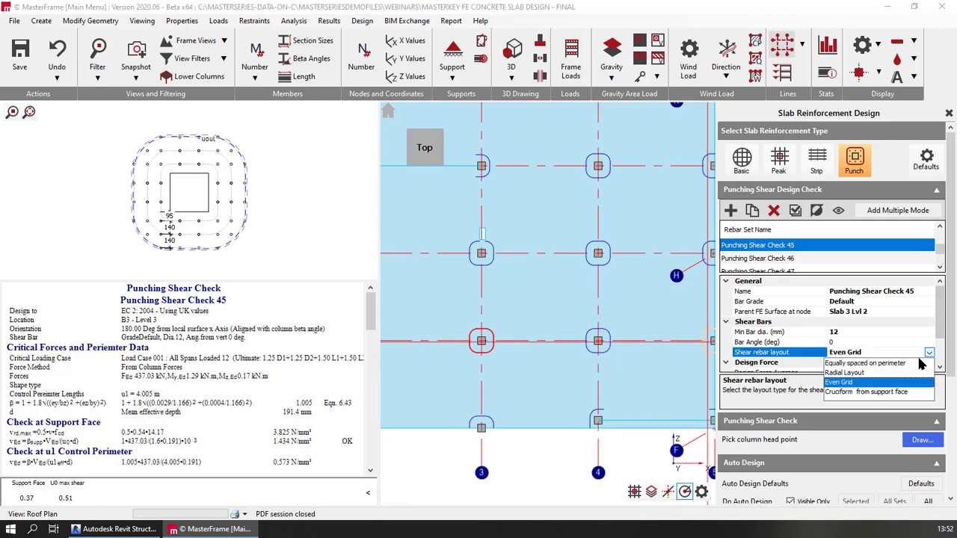
click(883, 392)
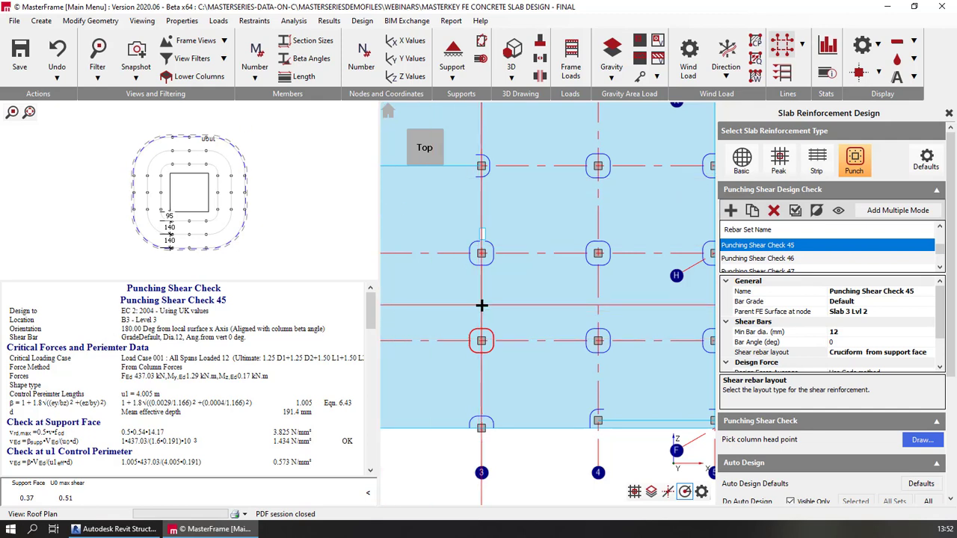
Try FE Shear Forces as the design force average for the B3 punching check, and restore Use Code method.
scroll(859, 362, down, 1)
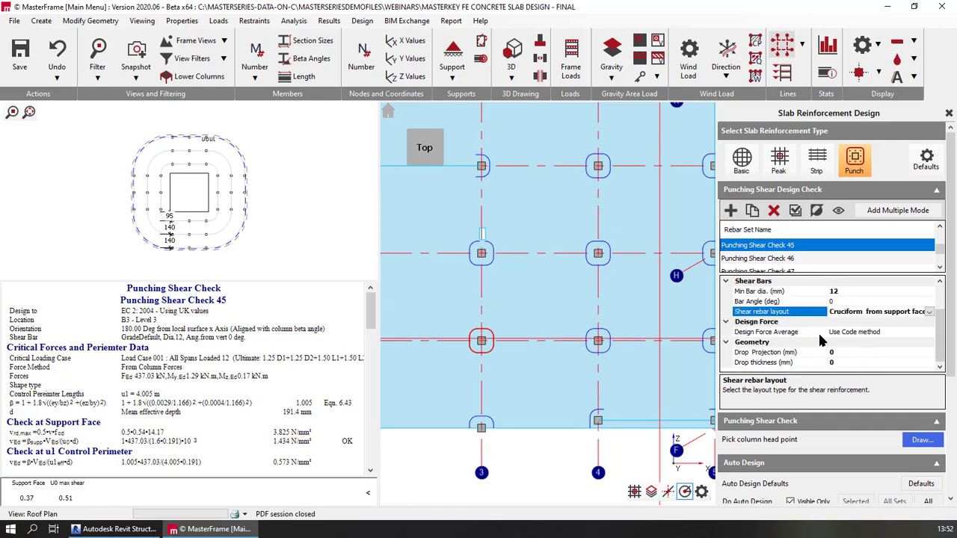
click(862, 331)
click(929, 333)
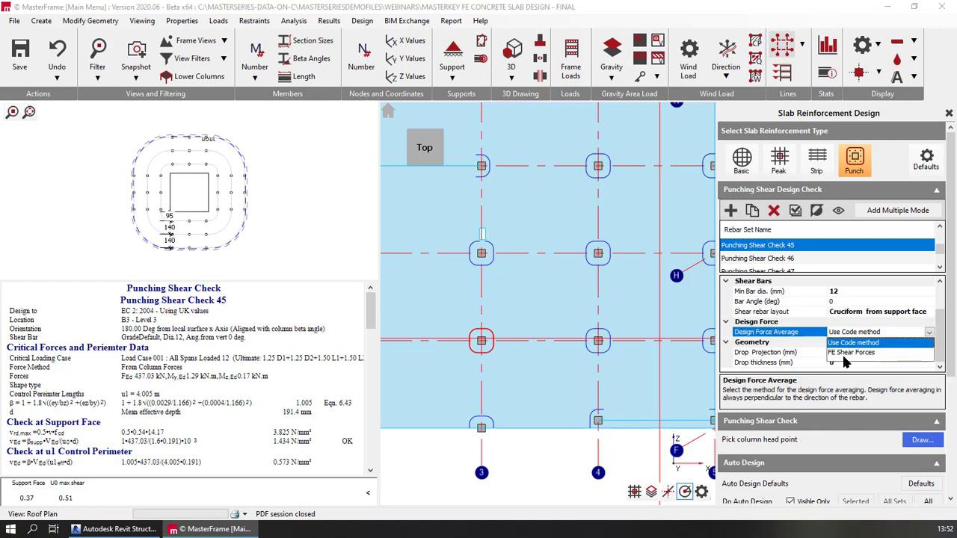
click(850, 353)
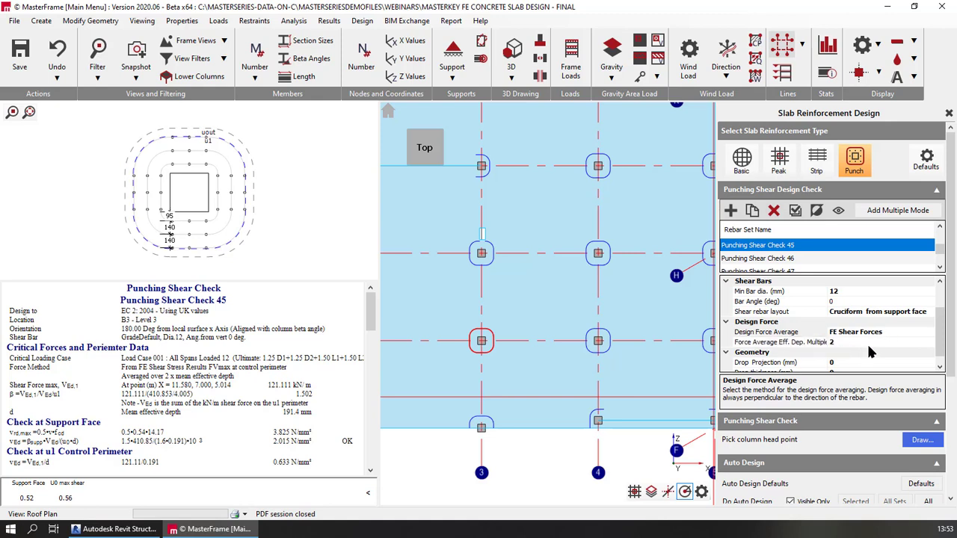
click(897, 332)
click(930, 332)
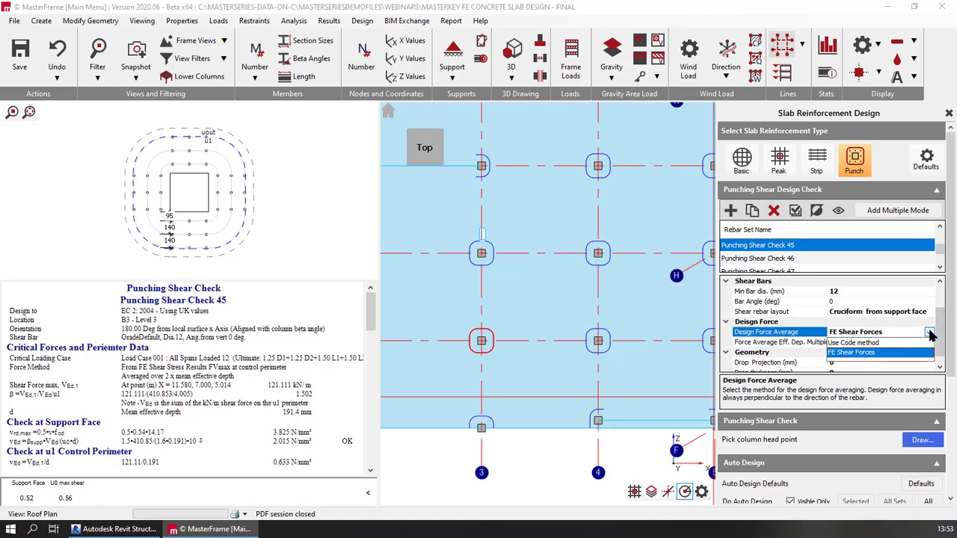
click(870, 343)
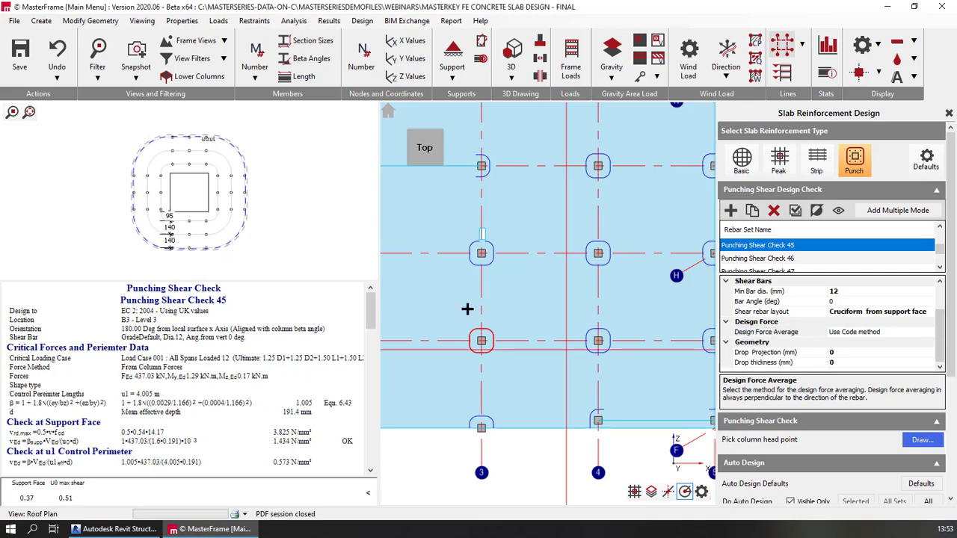
Switch the frame view to Plan at Level 1.
scroll(553, 279, down, 5)
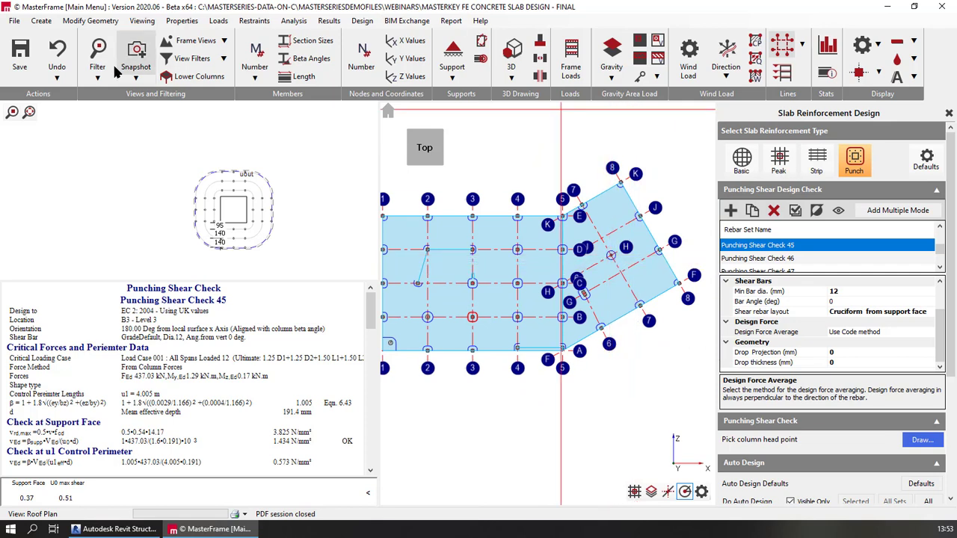
click(196, 41)
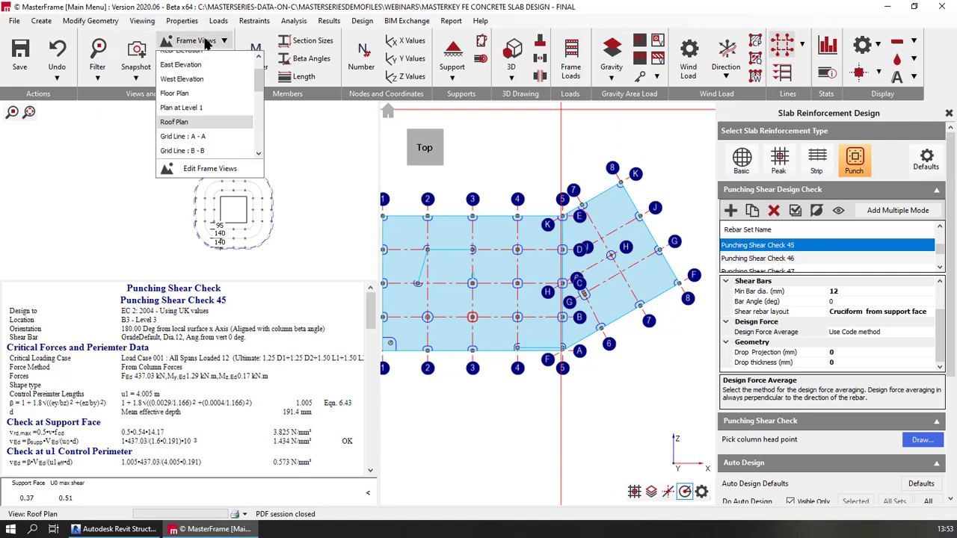
click(191, 110)
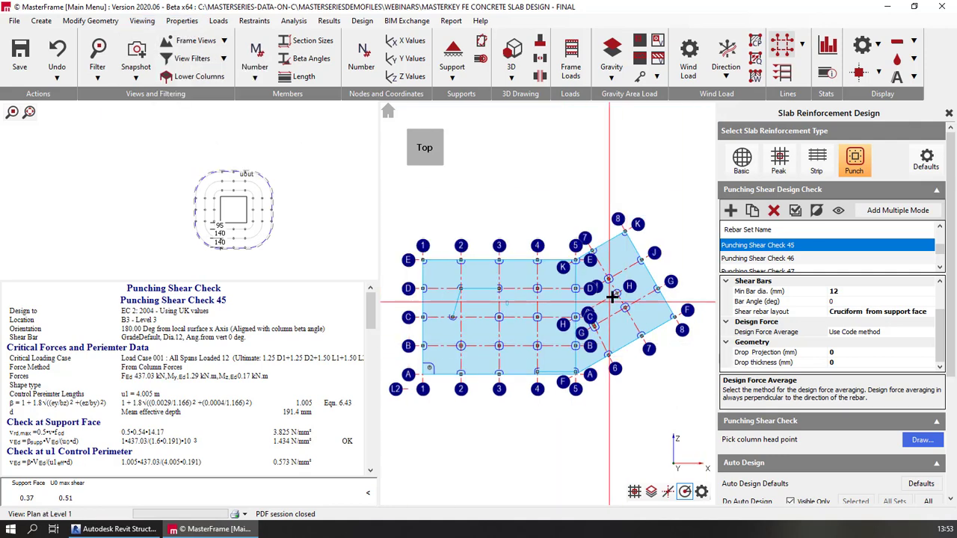
Review the punching shear checks of the circular column H7 and the neighbouring columns on gridline 7, including G7.
scroll(612, 307, up, 3)
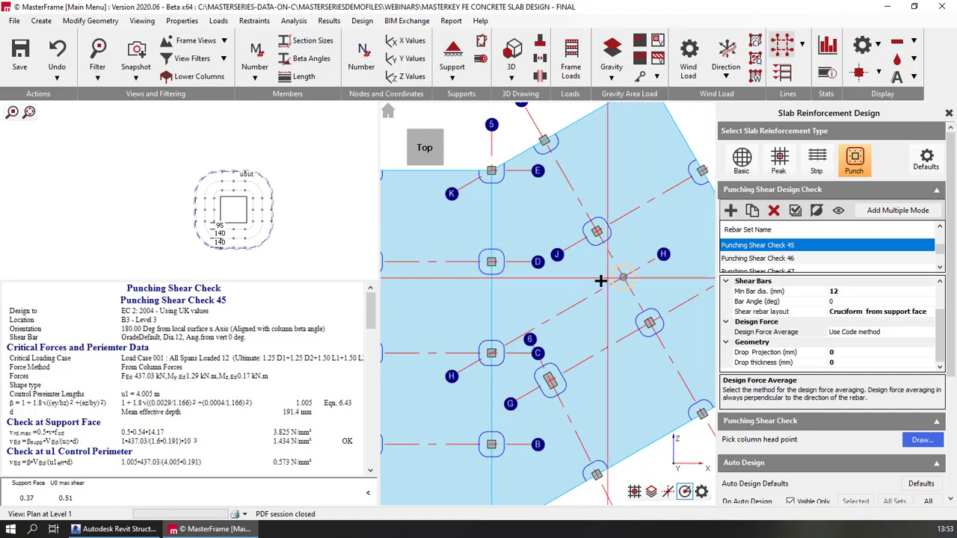
click(632, 286)
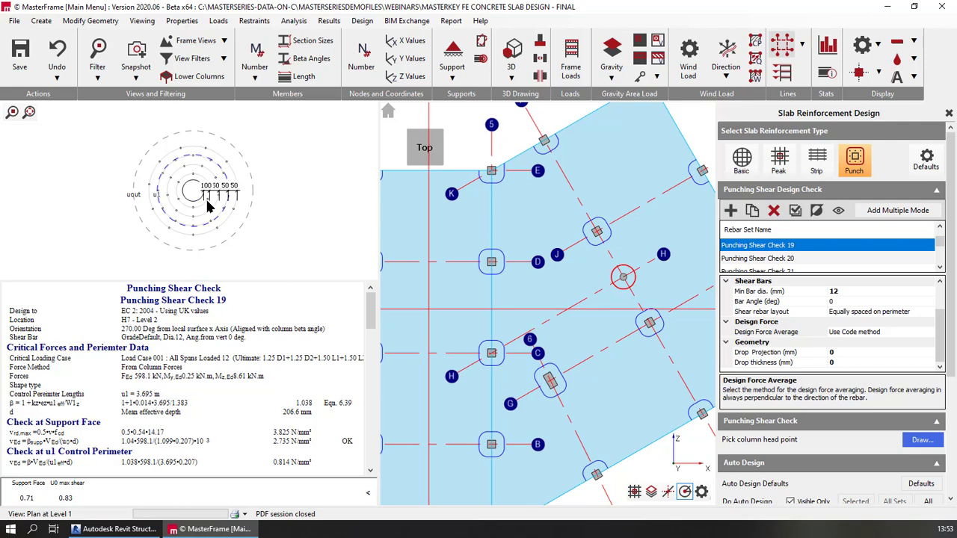
click(611, 230)
click(664, 322)
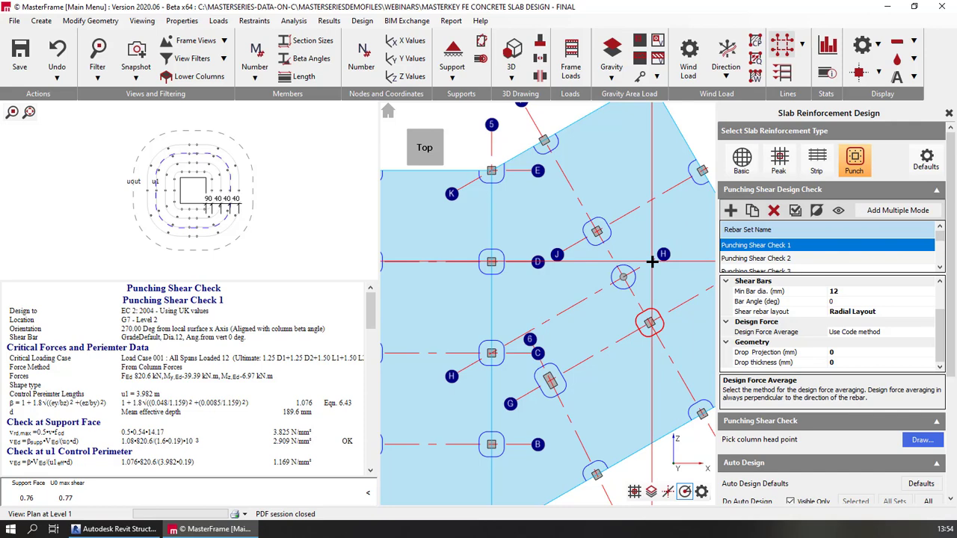
Export the DXF/DWG rebar drawing for only Slab 1 Lvl 1 and Slab 2 Lvl 1 at 1:100 scale, loading it in AutoCAD.
scroll(816, 381, down, 5)
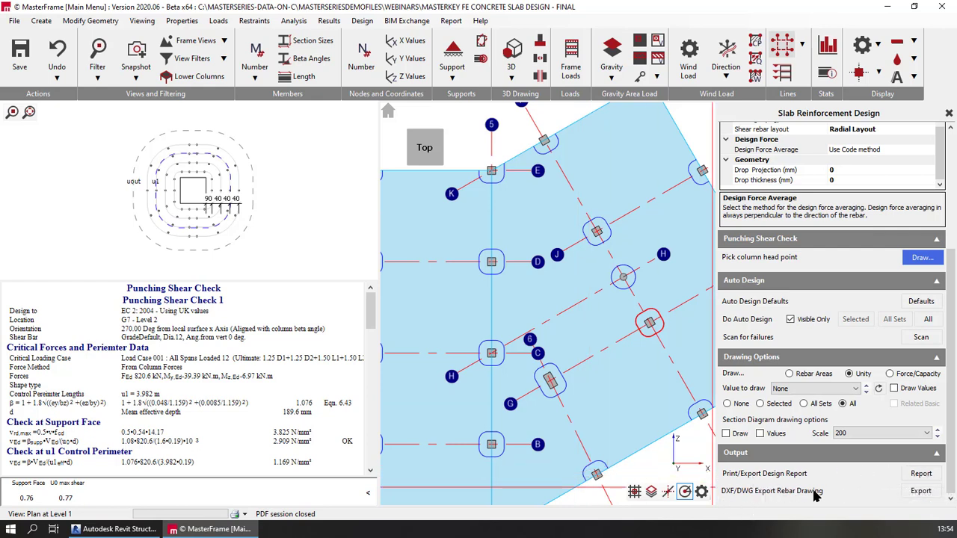
click(921, 491)
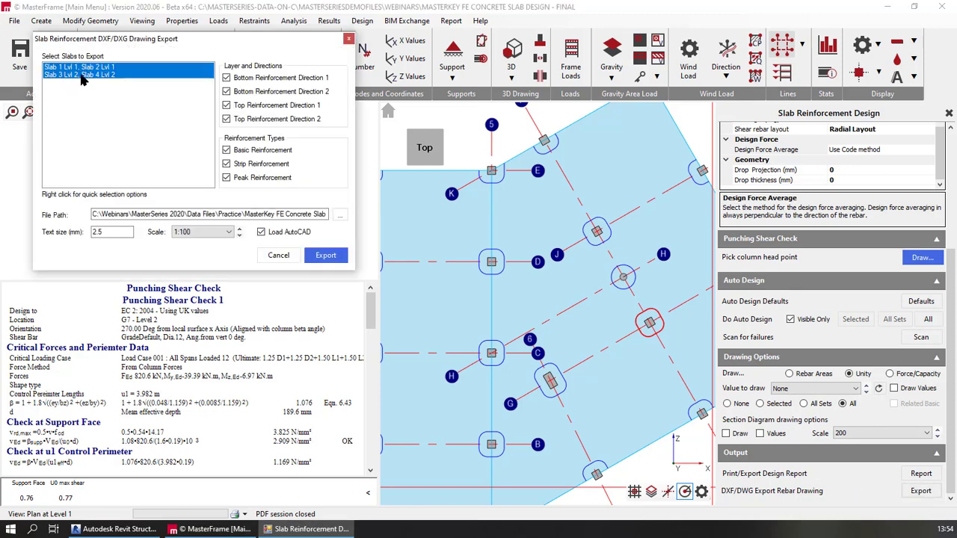
click(83, 76)
click(78, 67)
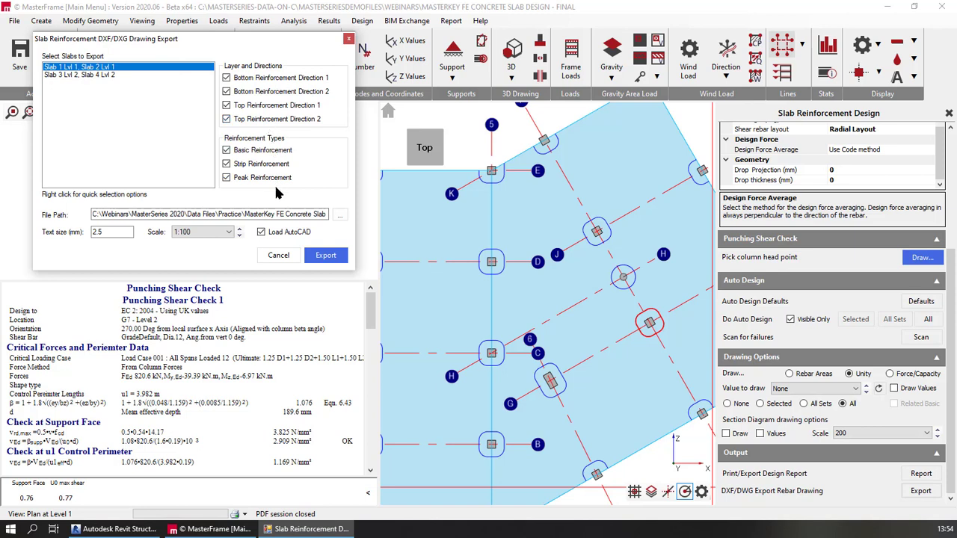
click(326, 255)
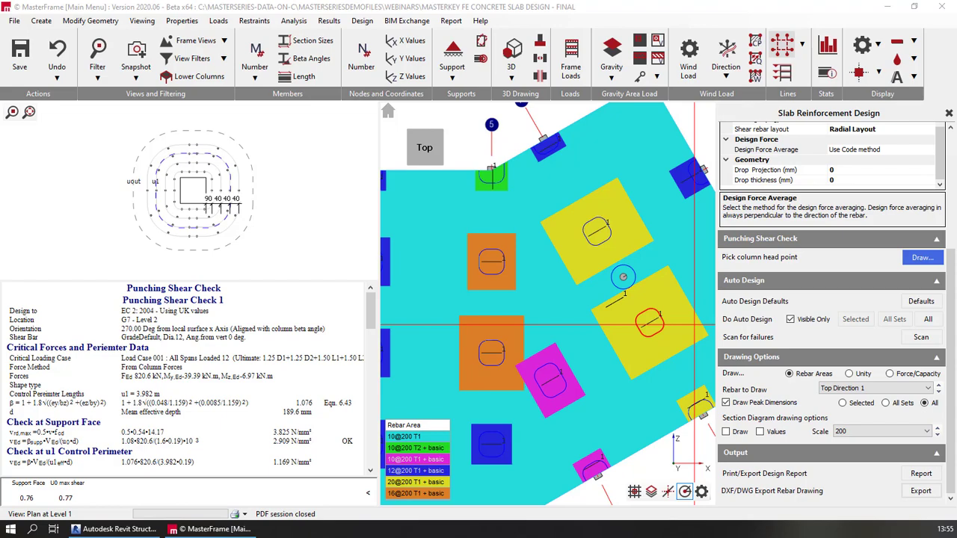
Switch to AutoCAD and maximize its window to show the exported Output.DXF drawing.
drag(956, 199, 599, 65)
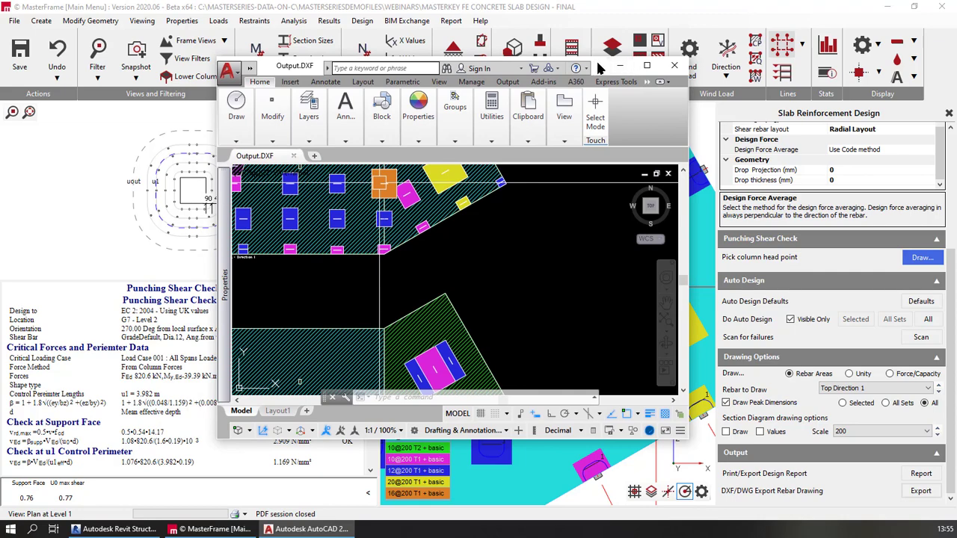
click(647, 65)
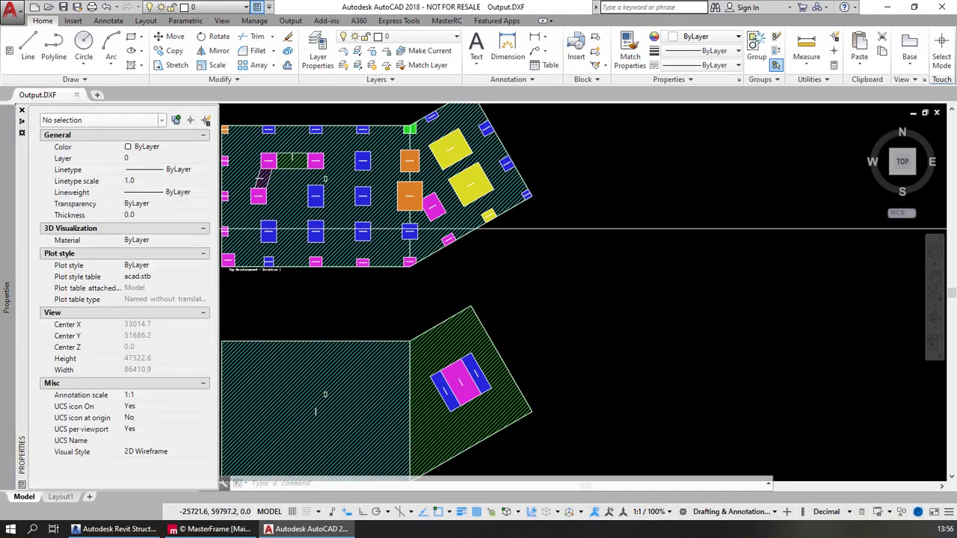
scroll(198, 243, up, 2)
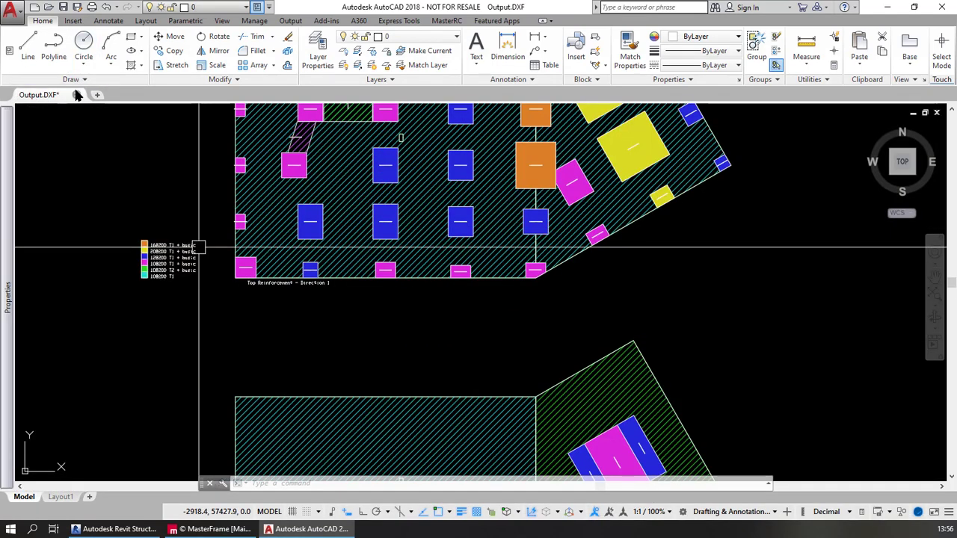
click(75, 95)
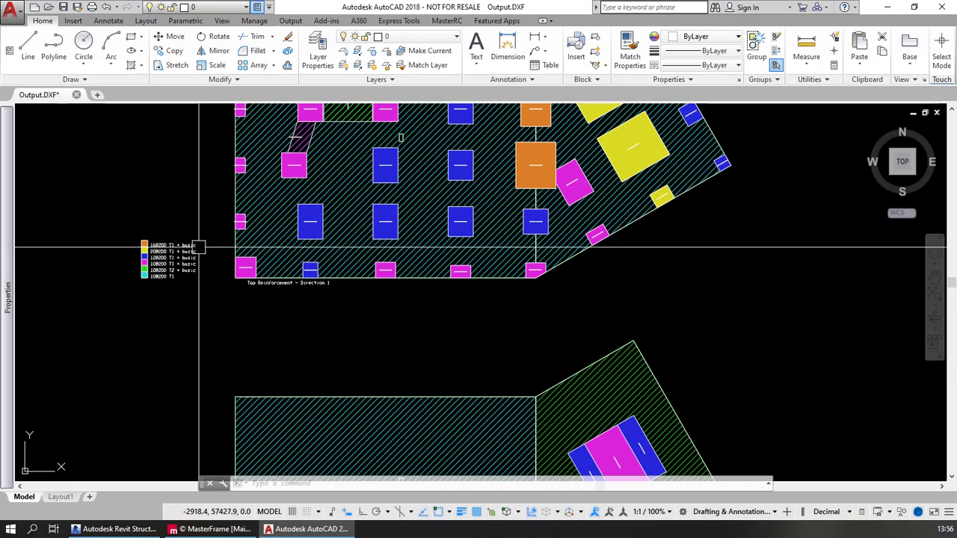
click(118, 199)
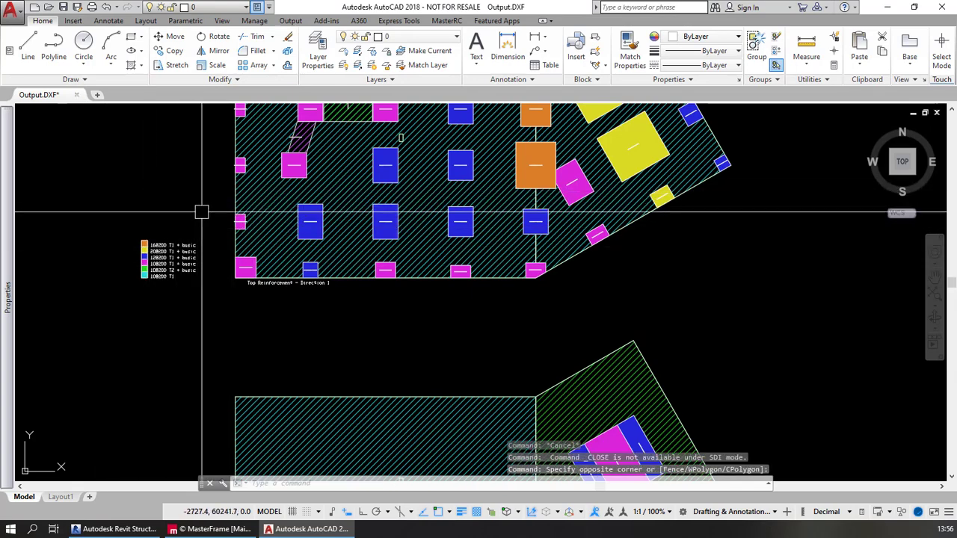
Examine the Bottom Reinforcement - Direction 1 plan with its legend and slab titles in the exported drawing.
mouse_move(223, 198)
middle_down()
mouse_move(235, 304)
mouse_move(225, 537)
mouse_move(220, 442)
mouse_move(185, 289)
middle_up()
scroll(202, 298, down, 15)
scroll(225, 300, up, 6)
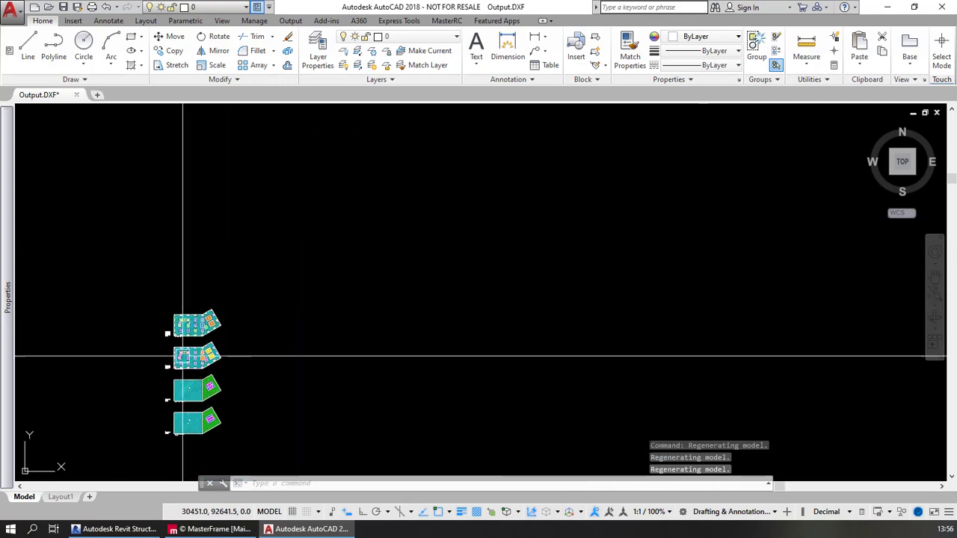
scroll(141, 441, up, 12)
scroll(360, 399, down, 6)
scroll(411, 393, up, 6)
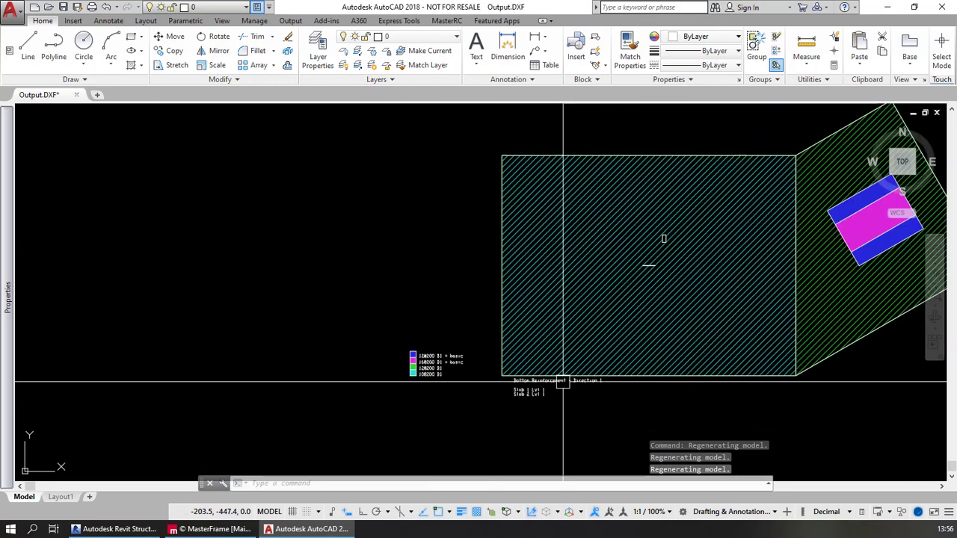
mouse_move(590, 329)
middle_down()
mouse_move(342, 332)
mouse_move(369, 393)
mouse_move(344, 408)
mouse_move(363, 406)
mouse_move(363, 434)
middle_up()
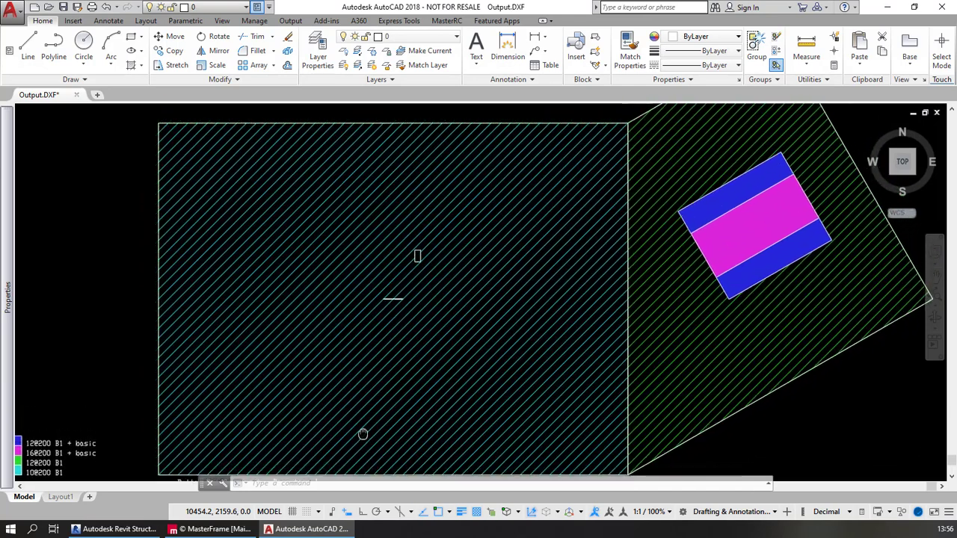
middle_drag(429, 384, 425, 371)
middle_drag(329, 411, 326, 397)
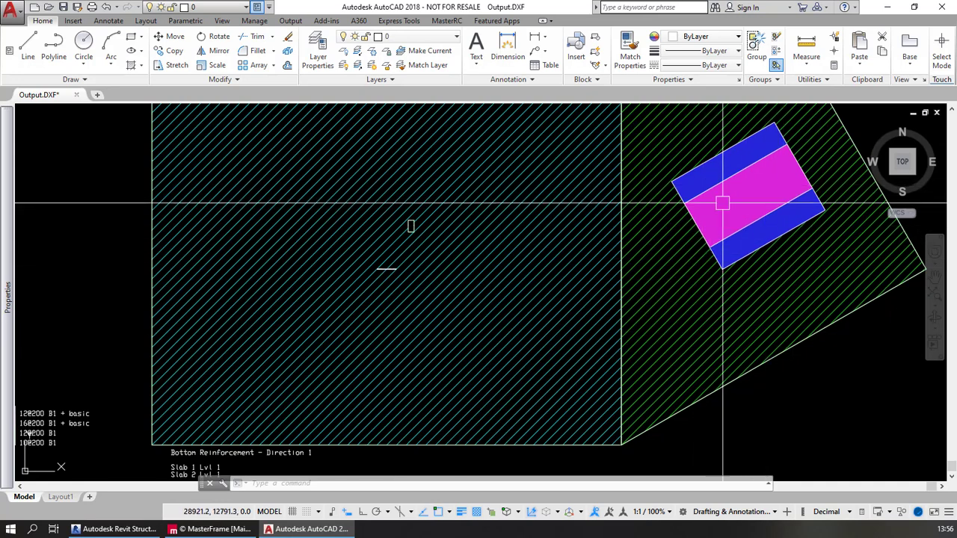
mouse_move(360, 400)
middle_down()
mouse_move(470, 370)
mouse_move(412, 385)
middle_up()
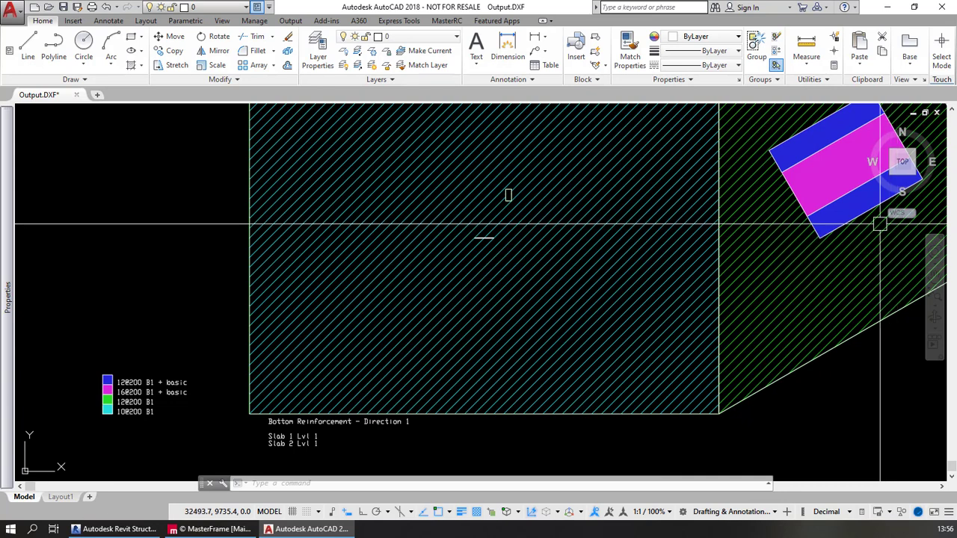
Examine the Top Reinforcement plans for Direction 1 and Direction 2 and their rebar legends in the exported drawing.
scroll(592, 251, down, 5)
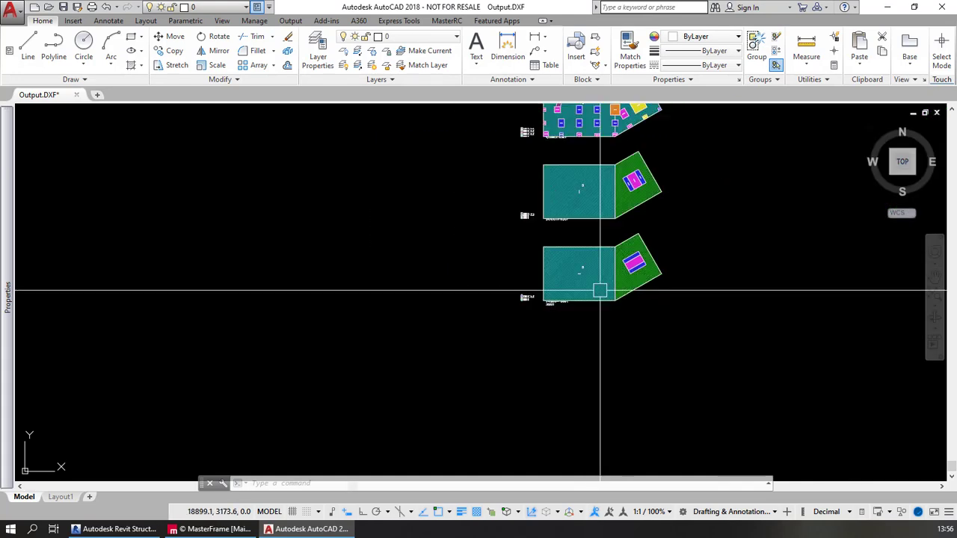
scroll(449, 267, up, 8)
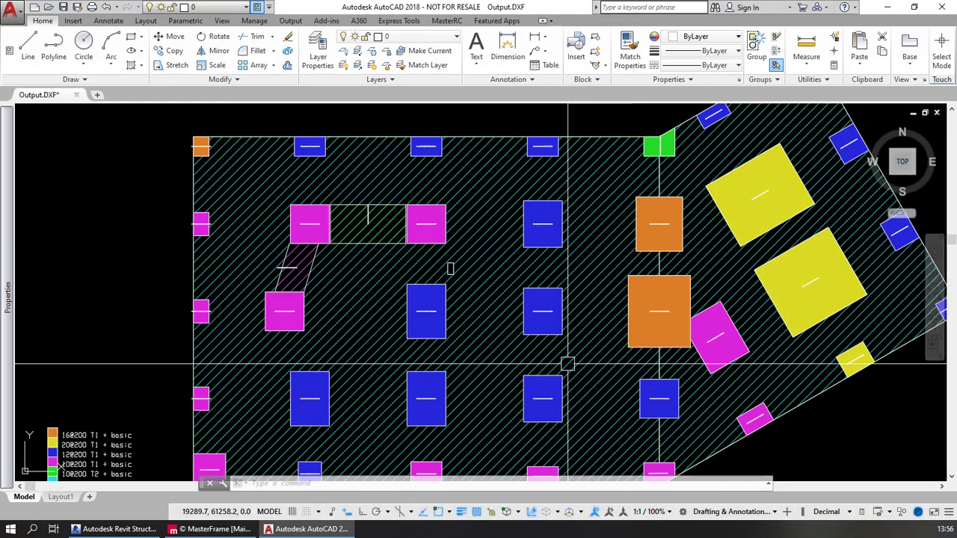
scroll(498, 321, down, 2)
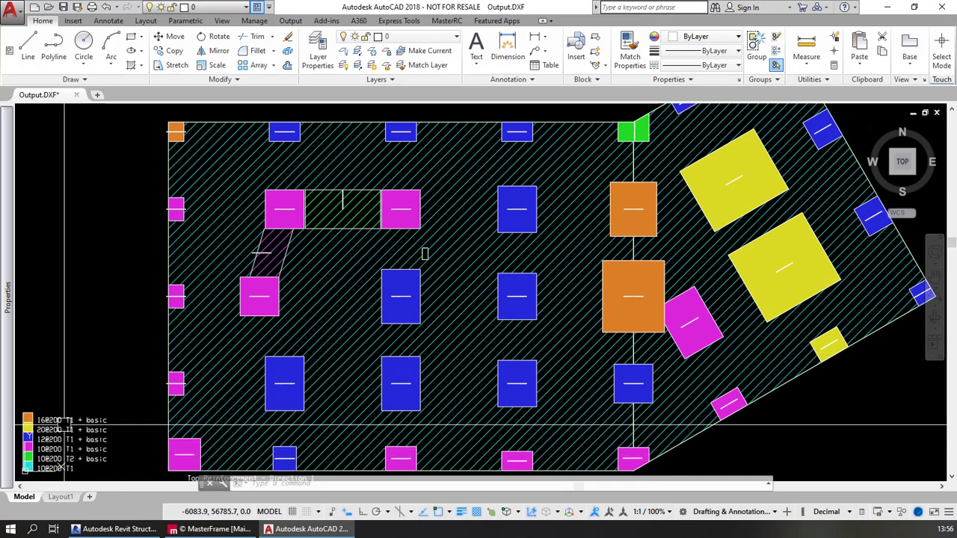
middle_drag(397, 220, 412, 535)
mouse_move(456, 190)
middle_down()
mouse_move(433, 442)
mouse_move(352, 423)
mouse_move(395, 426)
mouse_move(414, 441)
middle_up()
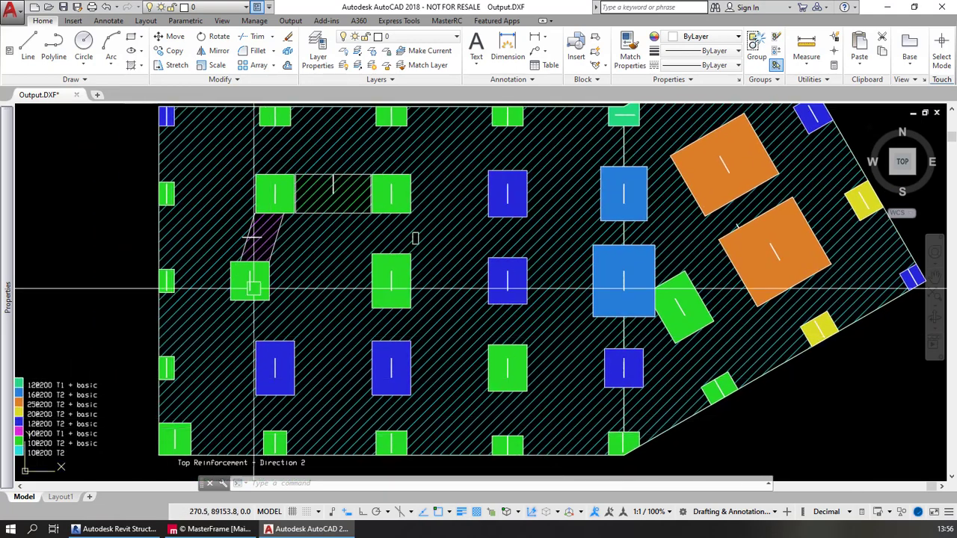
middle_drag(547, 233, 559, 279)
scroll(603, 217, down, 2)
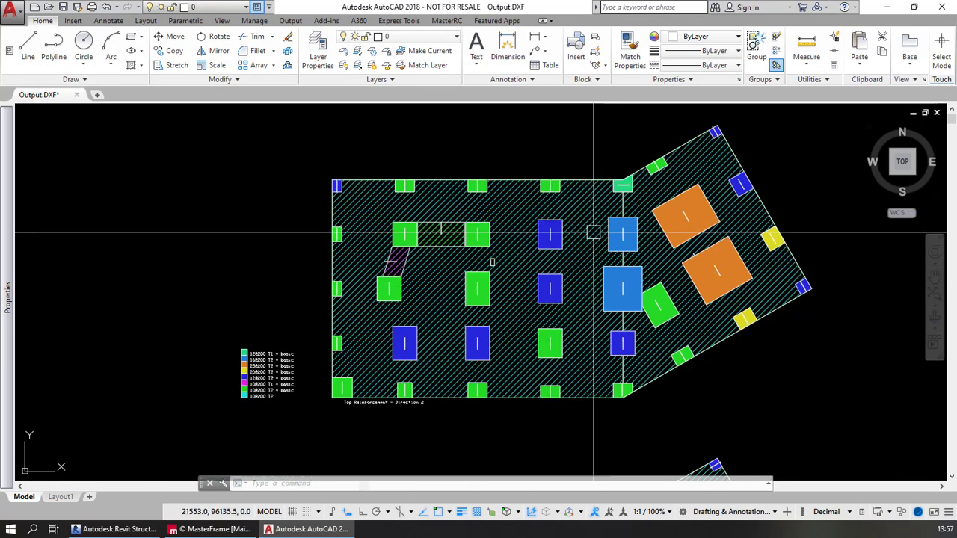
scroll(498, 222, up, 2)
mouse_move(498, 221)
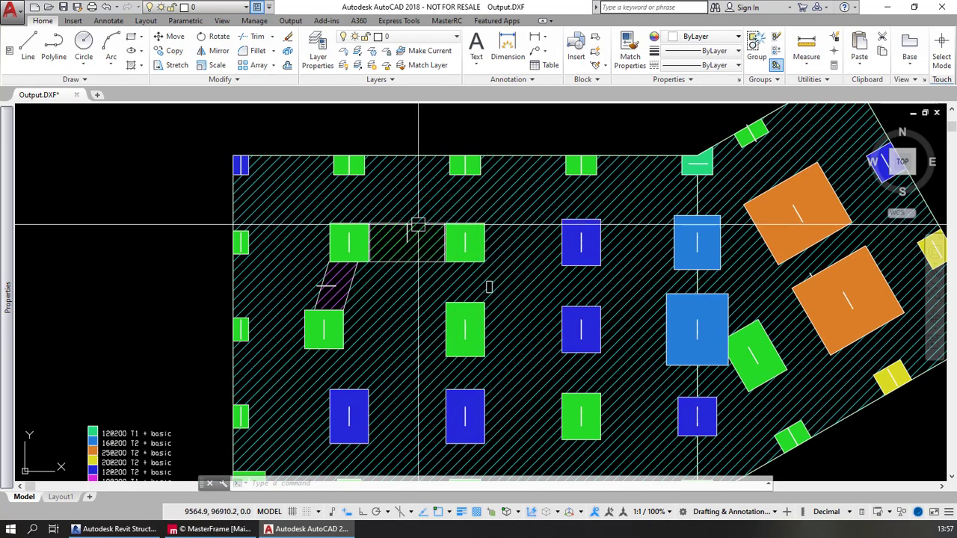
click(895, 163)
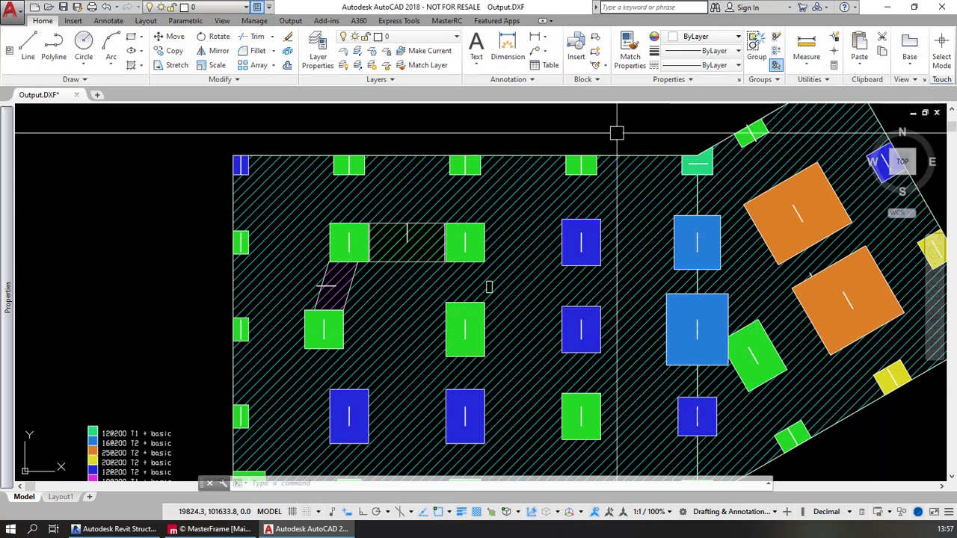
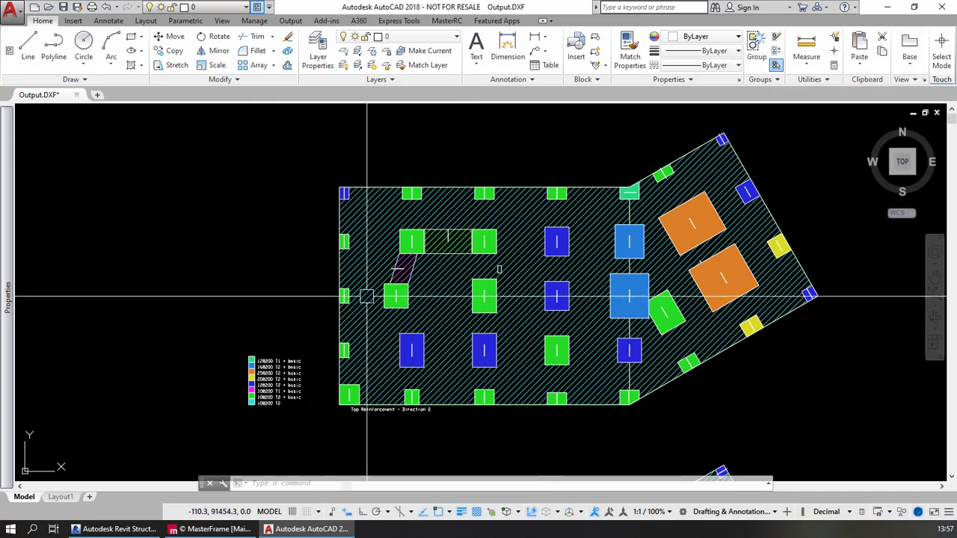
Switch back to MasterFrame and inspect the Top Direction 1 rebar areas around column G7.
click(889, 7)
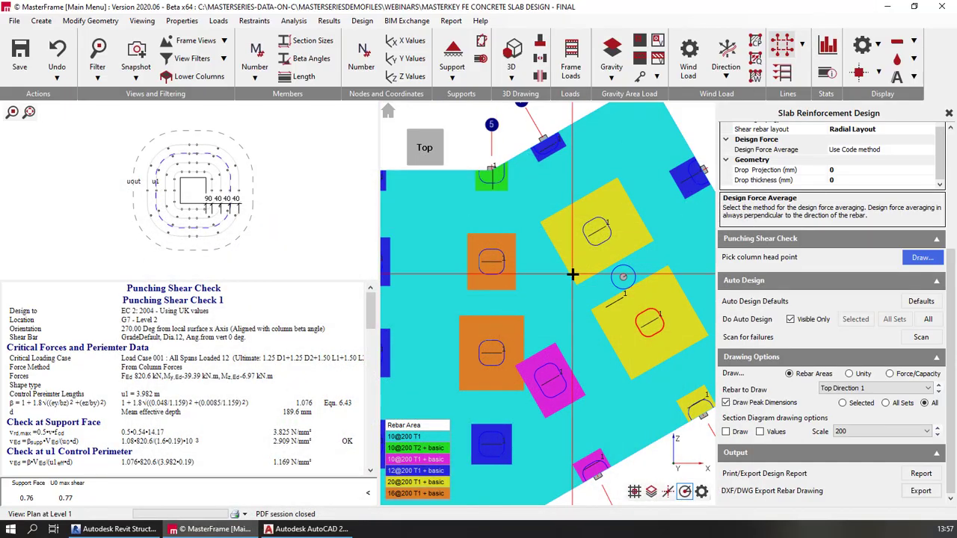
scroll(599, 366, up, 2)
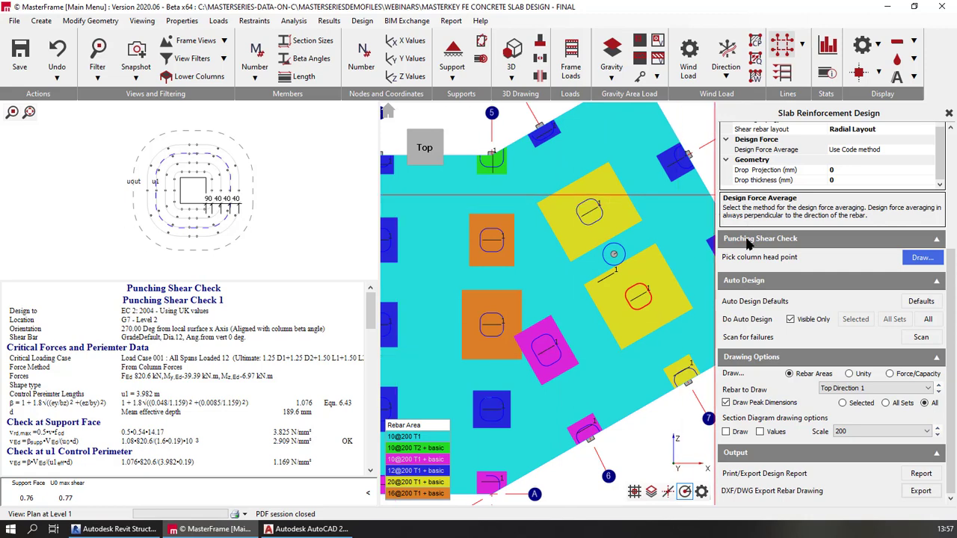
scroll(519, 284, down, 2)
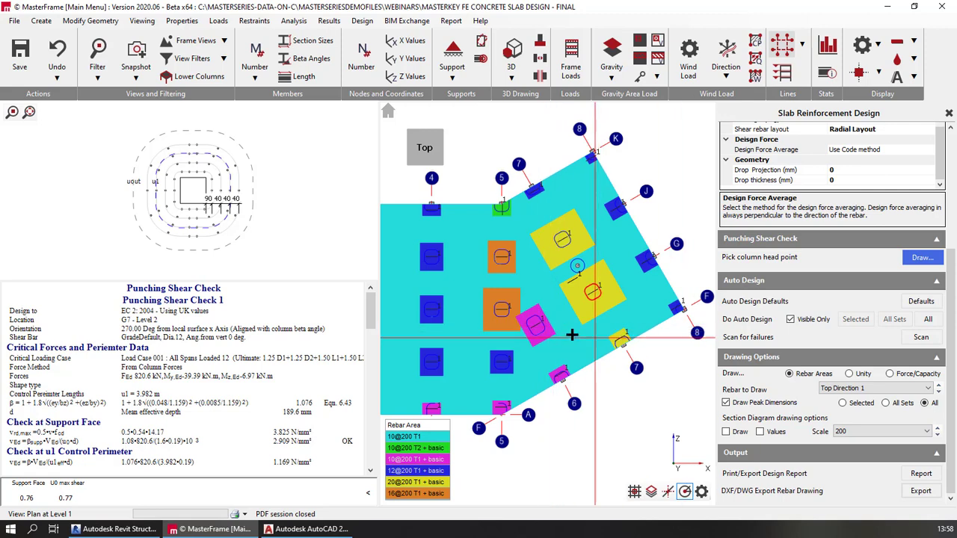
scroll(591, 294, up, 2)
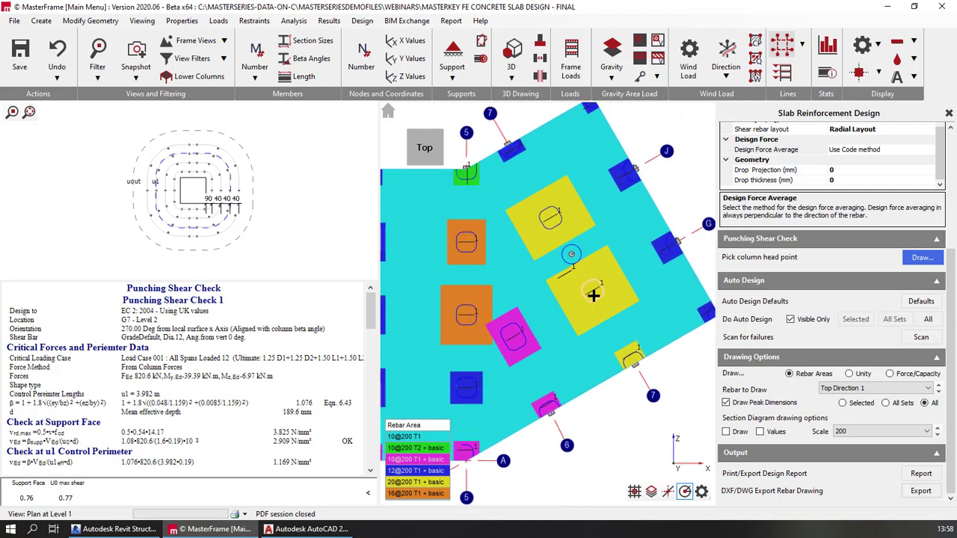
scroll(593, 295, up, 1)
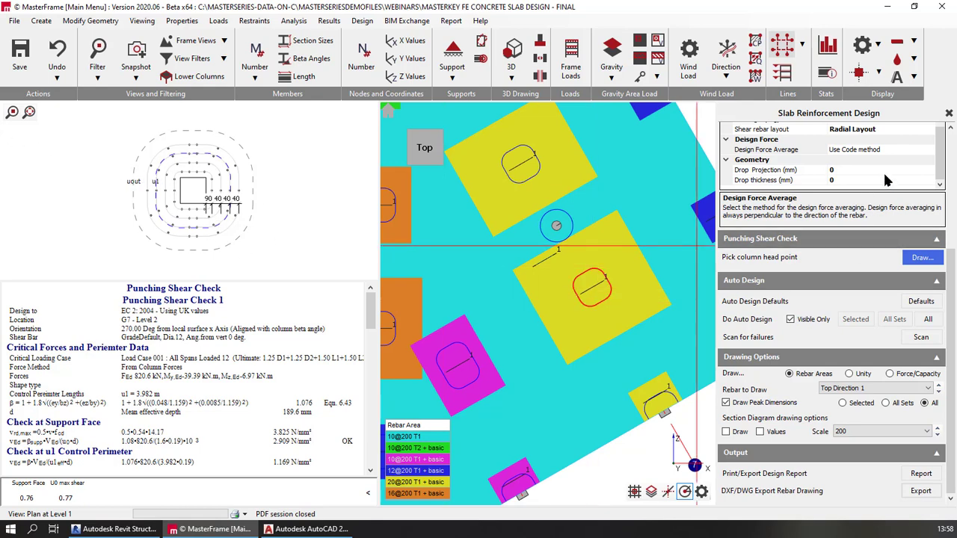
Give Punching Shear Check 1 at column G7 a drop projection of 250 mm and a drop thickness of 100 mm.
drag(949, 277, 948, 198)
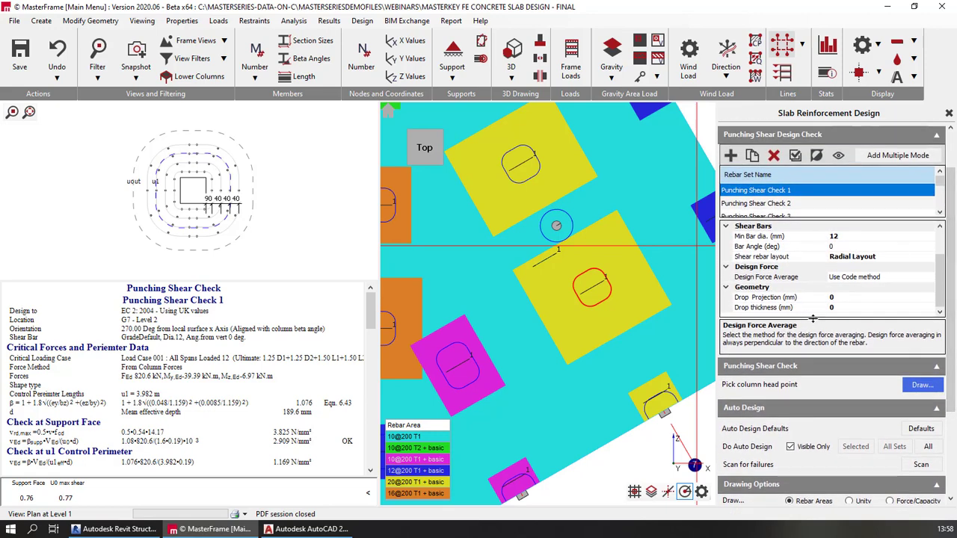
drag(814, 321, 837, 358)
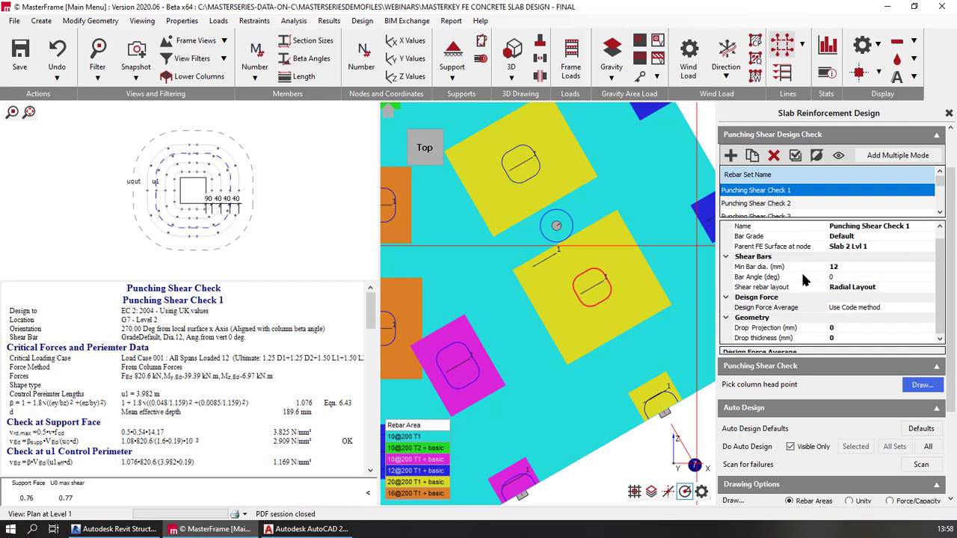
click(804, 332)
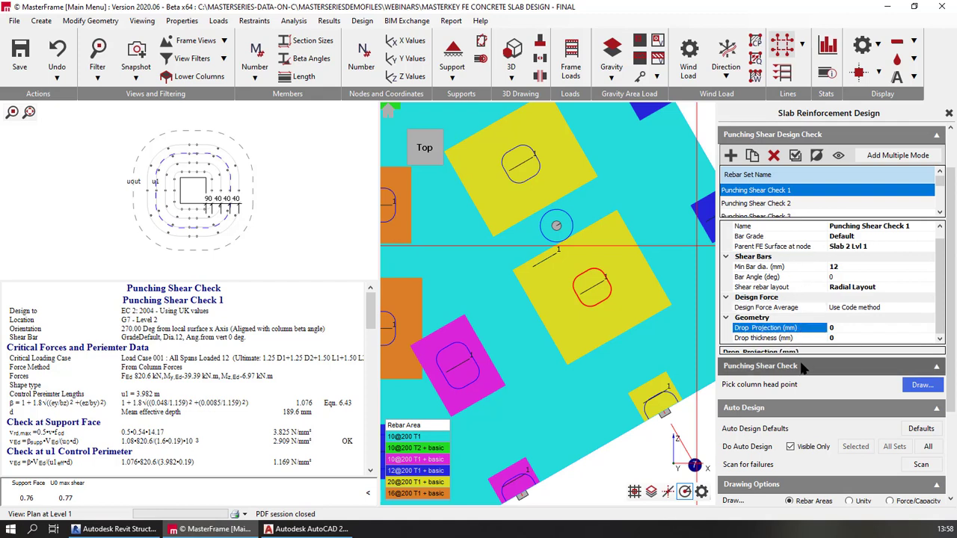
click(843, 329)
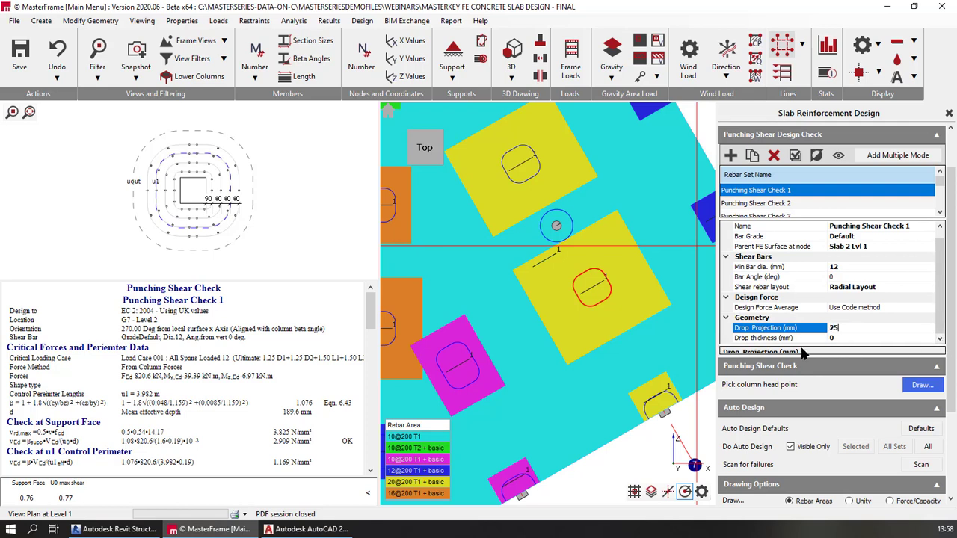
click(839, 338)
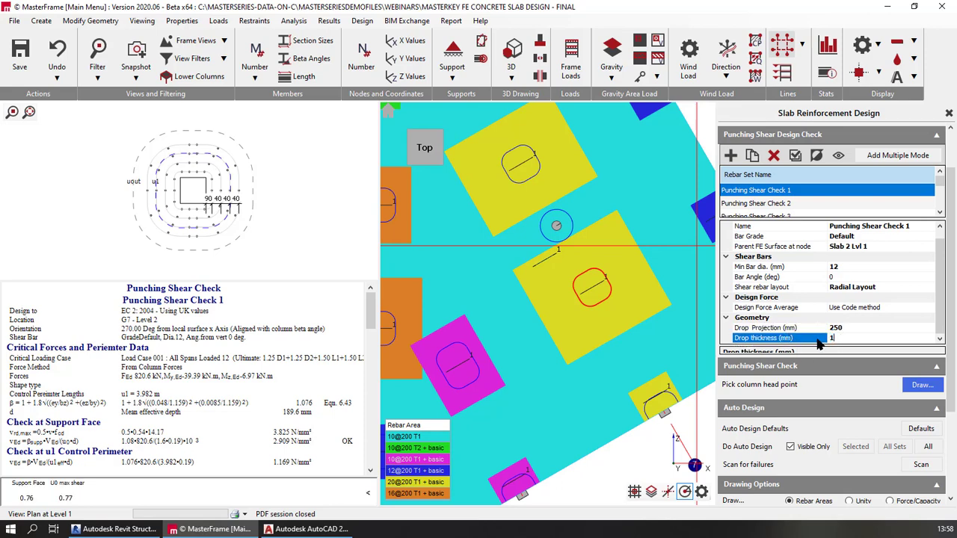
text(100)
key(Return)
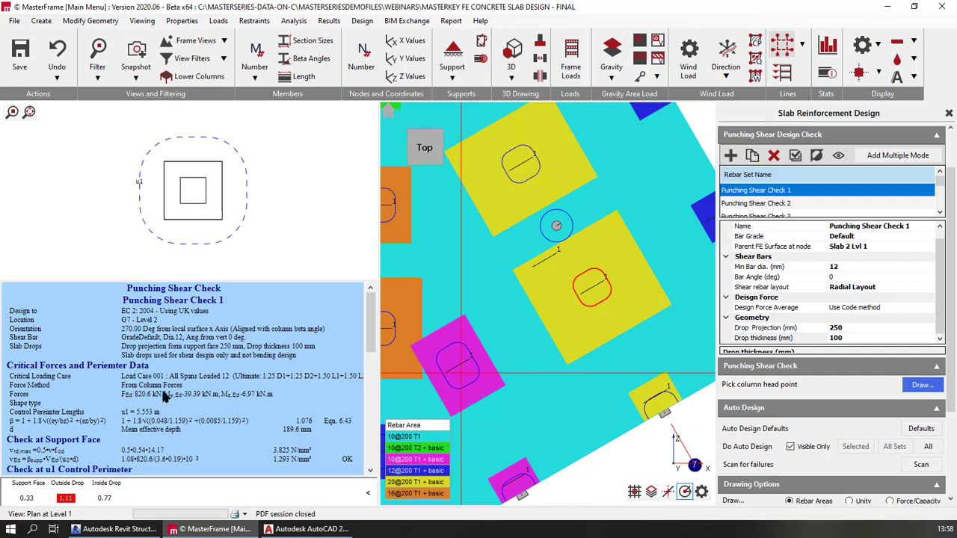
Review the u1 control perimeter check and set the drop projection of Punching Shear Check 1 to 500 mm.
scroll(171, 394, down, 1)
scroll(180, 410, down, 2)
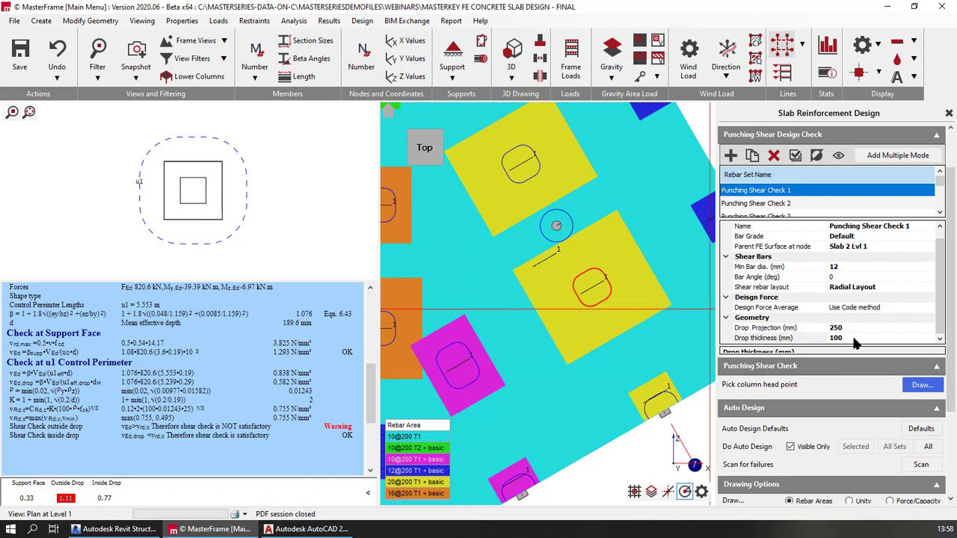
click(842, 329)
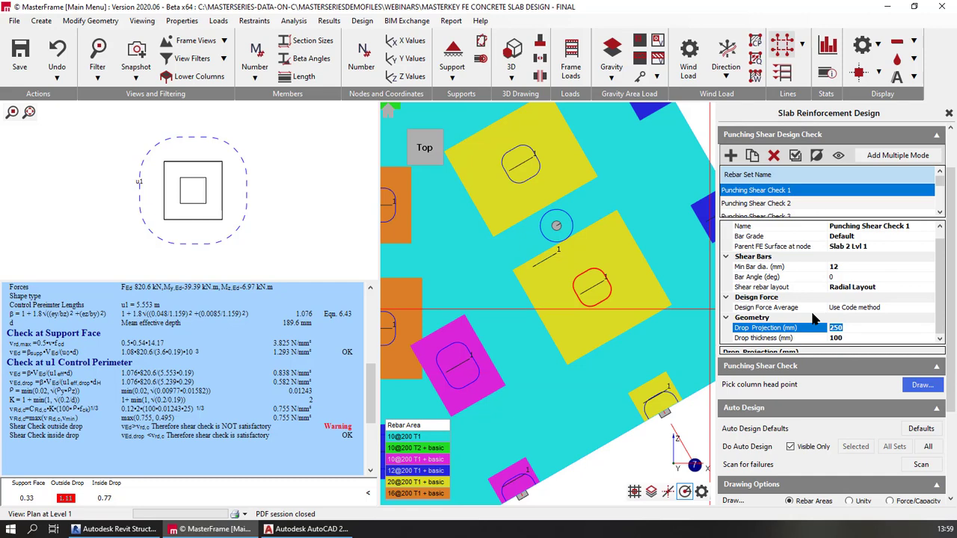
text(50)
key(Return)
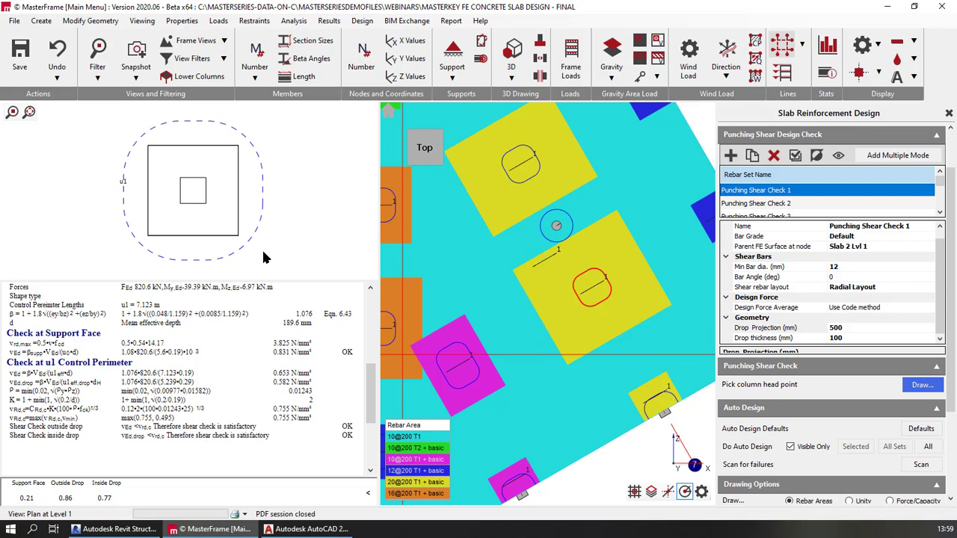
Examine the punching shear report's slab drop data, critical forces, support face check and u1 control perimeter check.
scroll(232, 357, up, 3)
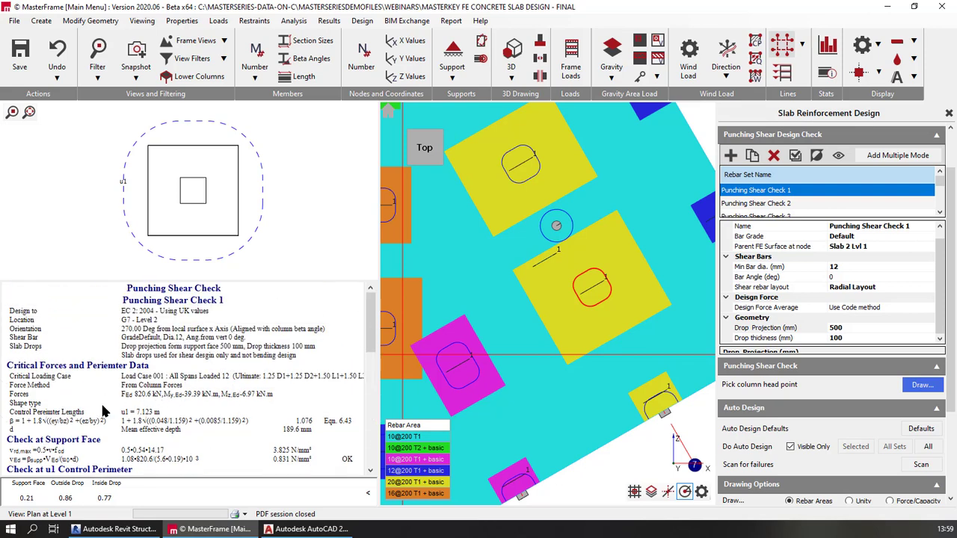
scroll(188, 413, down, 1)
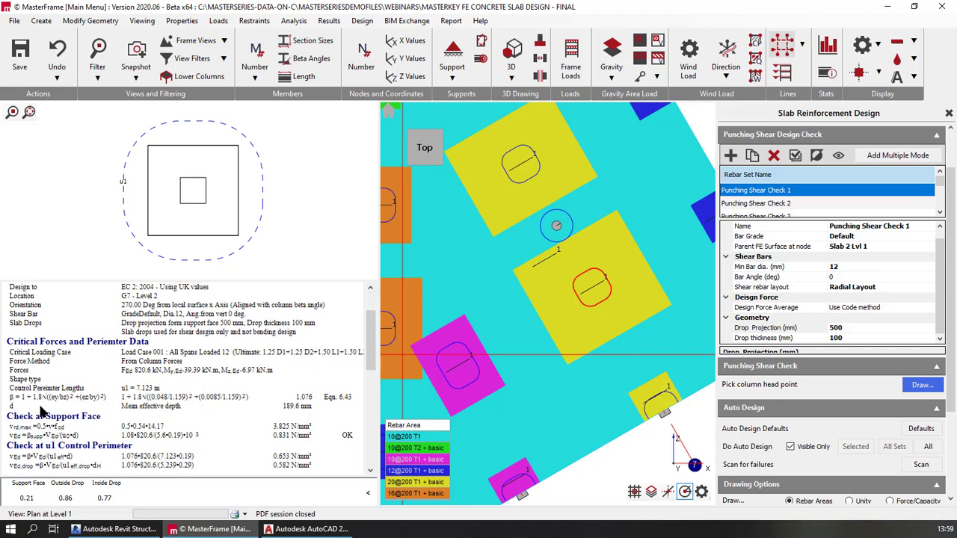
scroll(148, 369, up, 1)
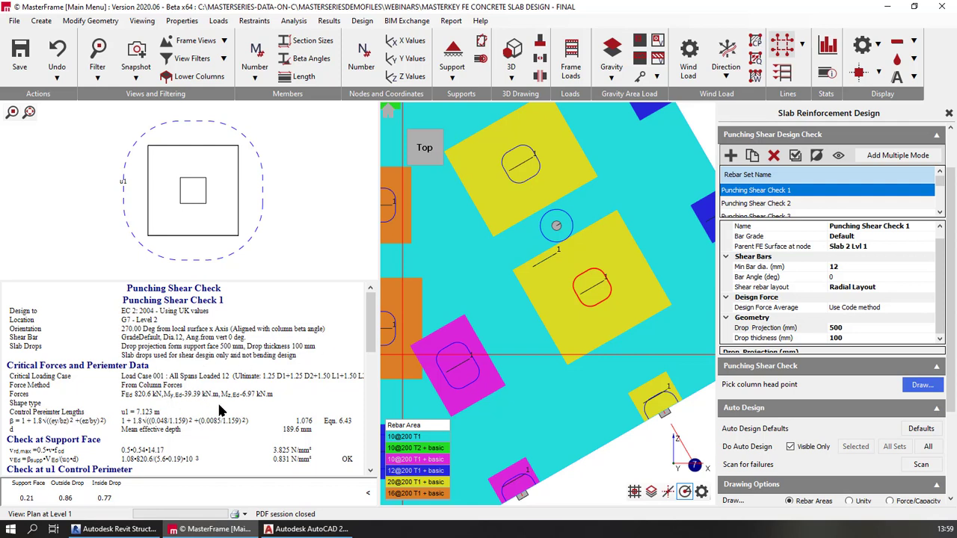
scroll(215, 414, down, 5)
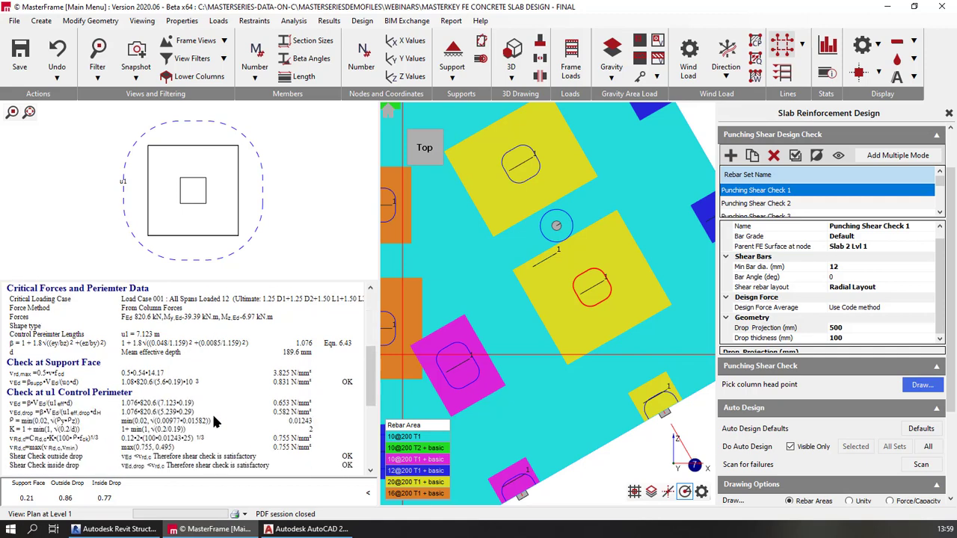
scroll(213, 423, up, 2)
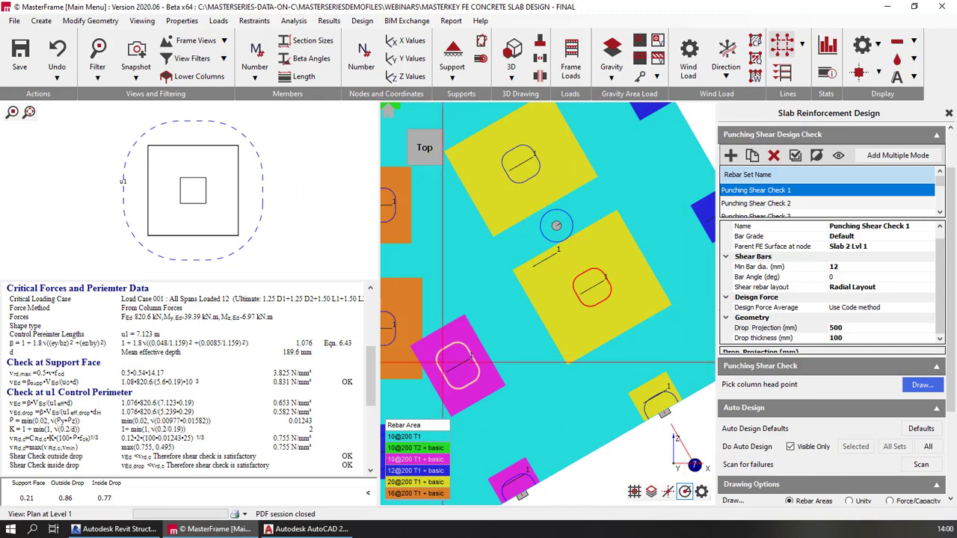
Set the drop projection of Punching Shear Check 1 to 550 mm.
click(836, 329)
text(5)
key(Delete)
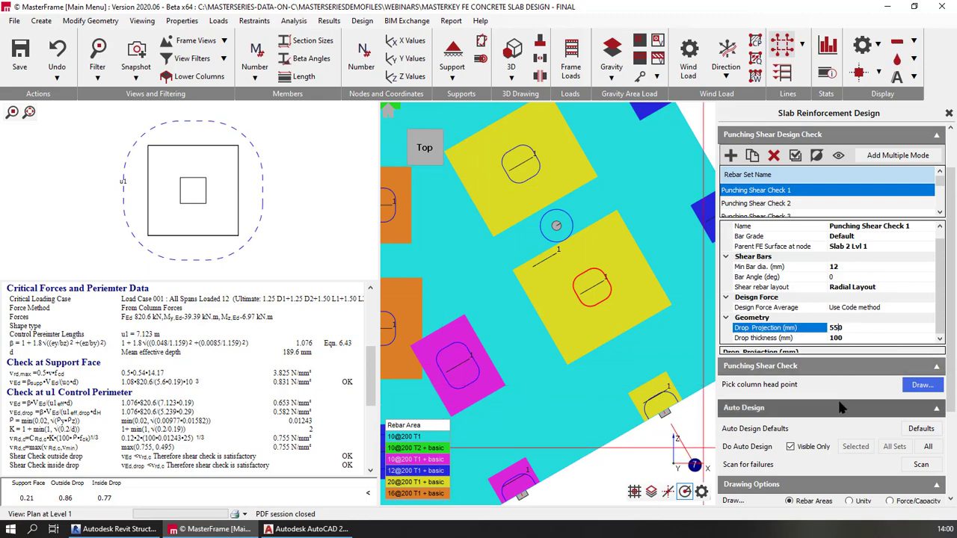
key(Return)
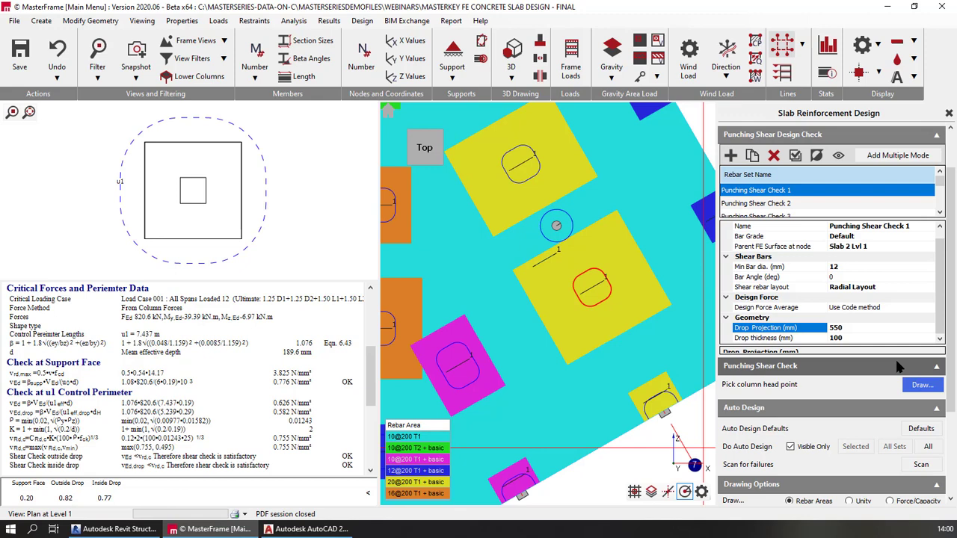